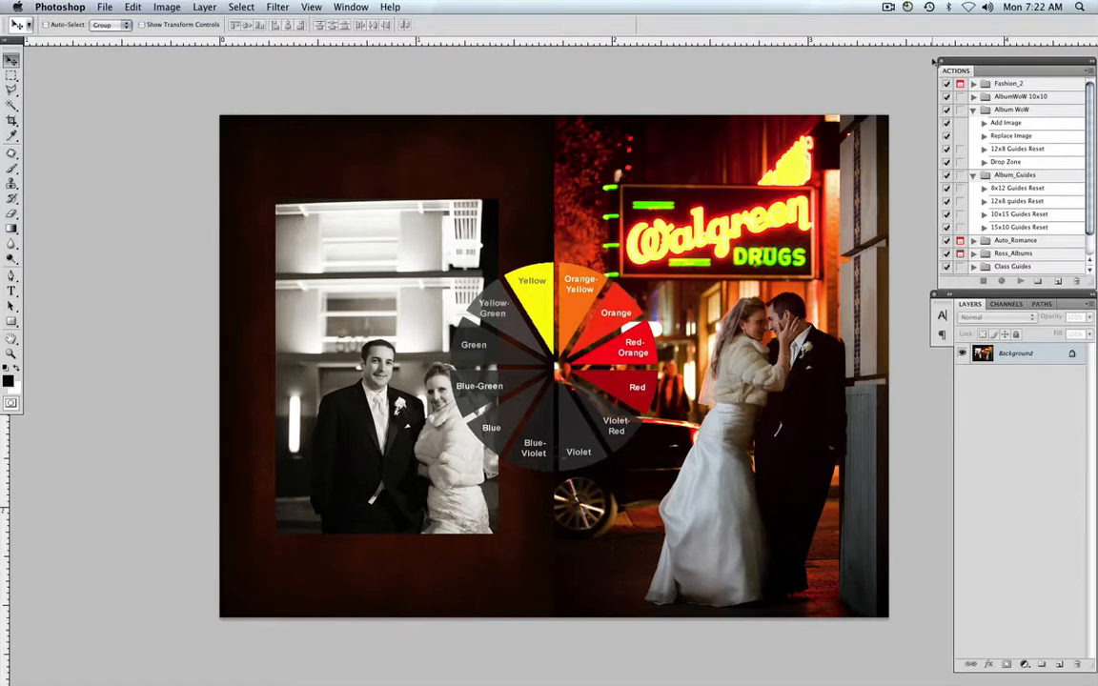
- Review the open album layout samples and their colour wheels one after another
key("ctrl+Tab")
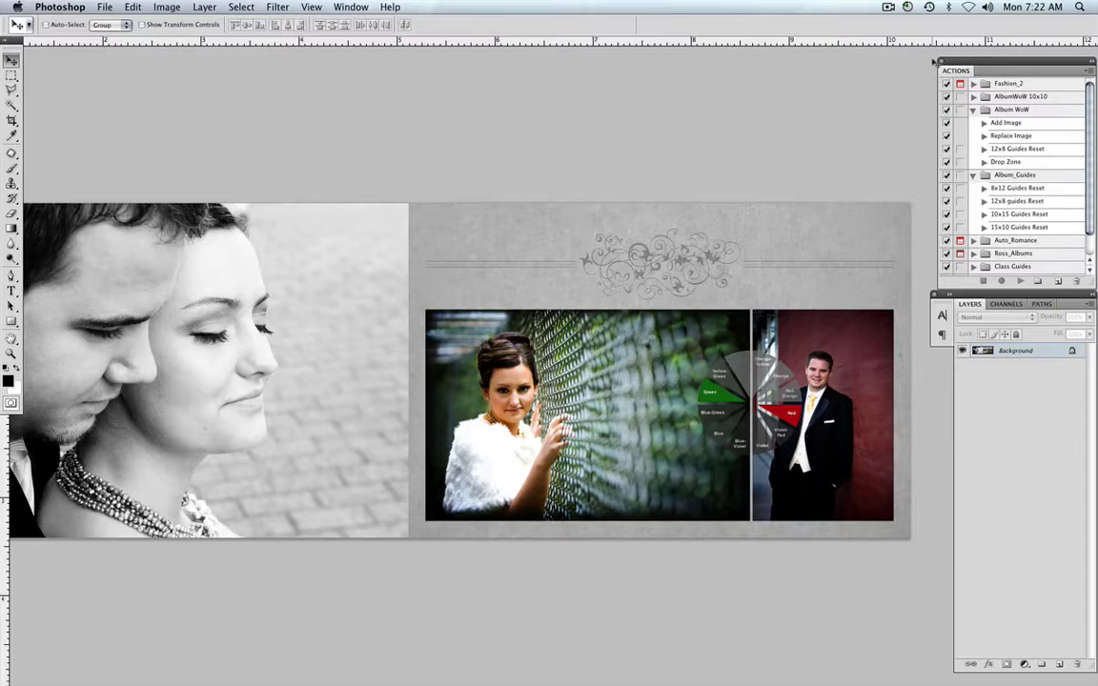
key("super+minus")
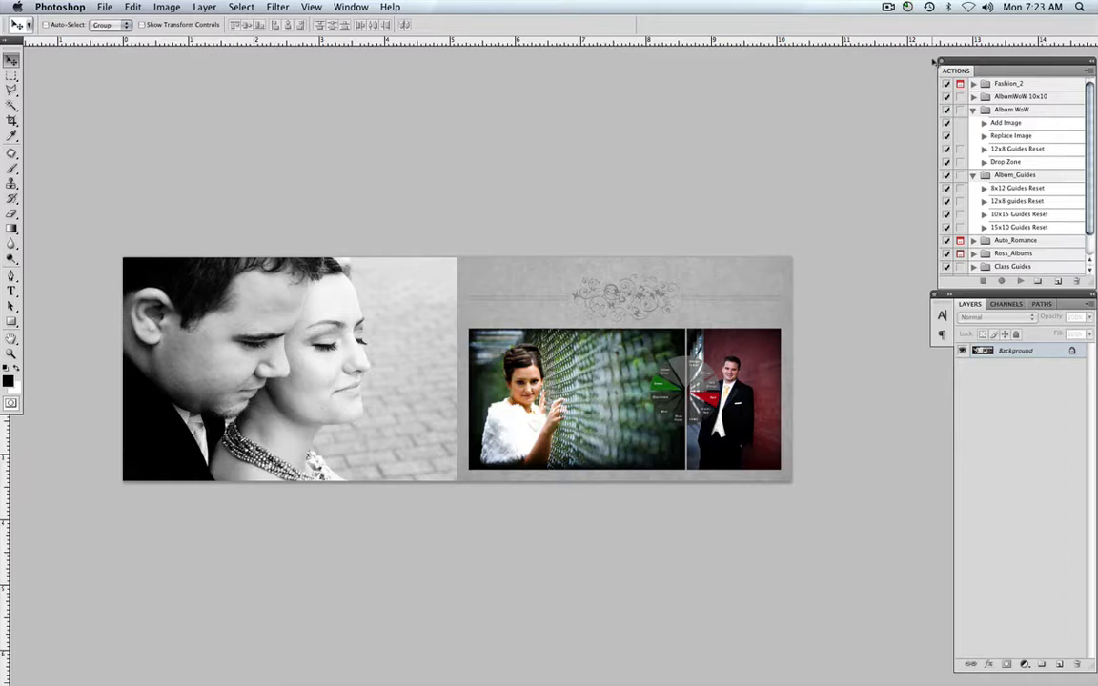
key("ctrl+Tab")
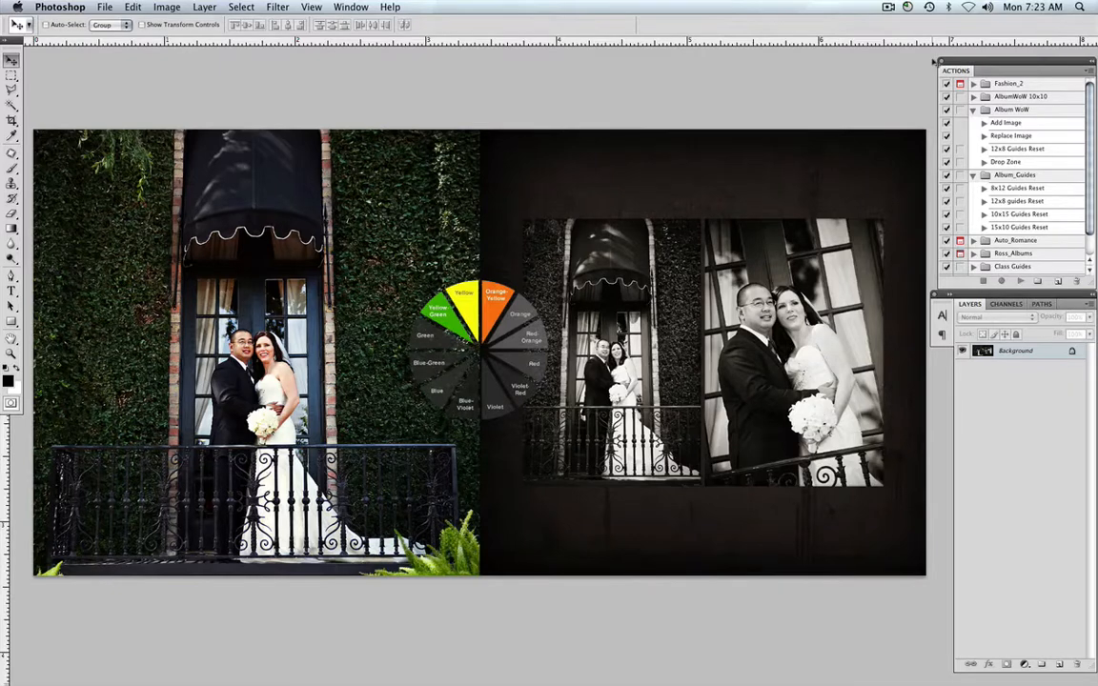
key("ctrl+Tab")
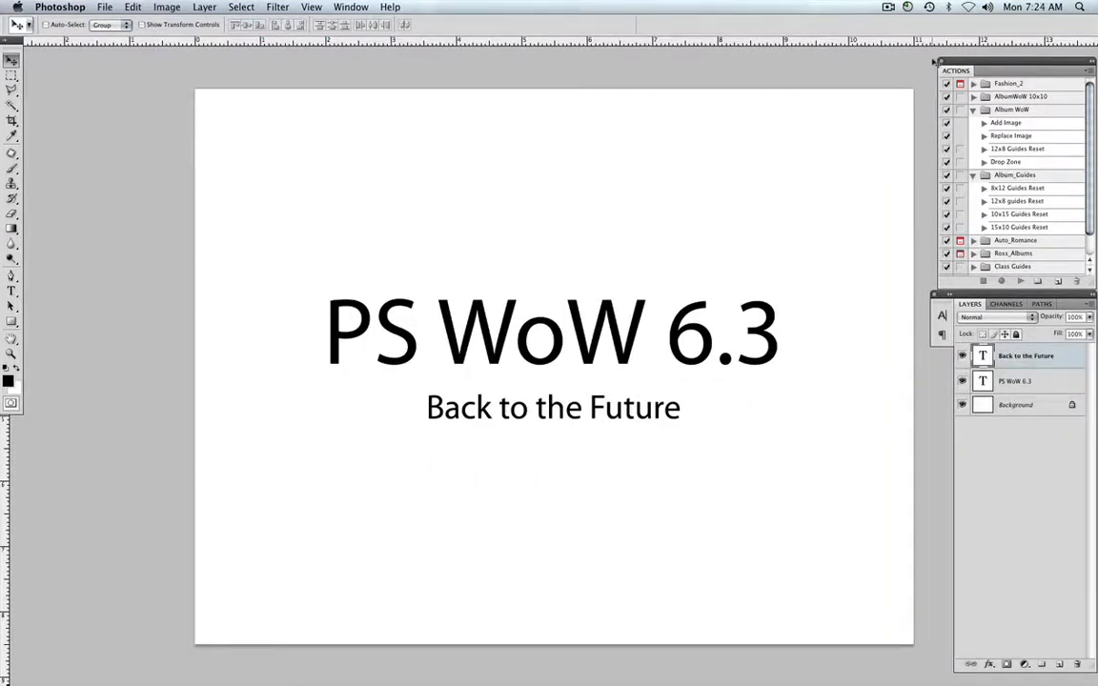
- Switch to Adobe Bridge, open the 02_Capture_Textures folder and preview the photos from IMG_6714.JPG through IMG_6722.JPG
key("super+alt+o")
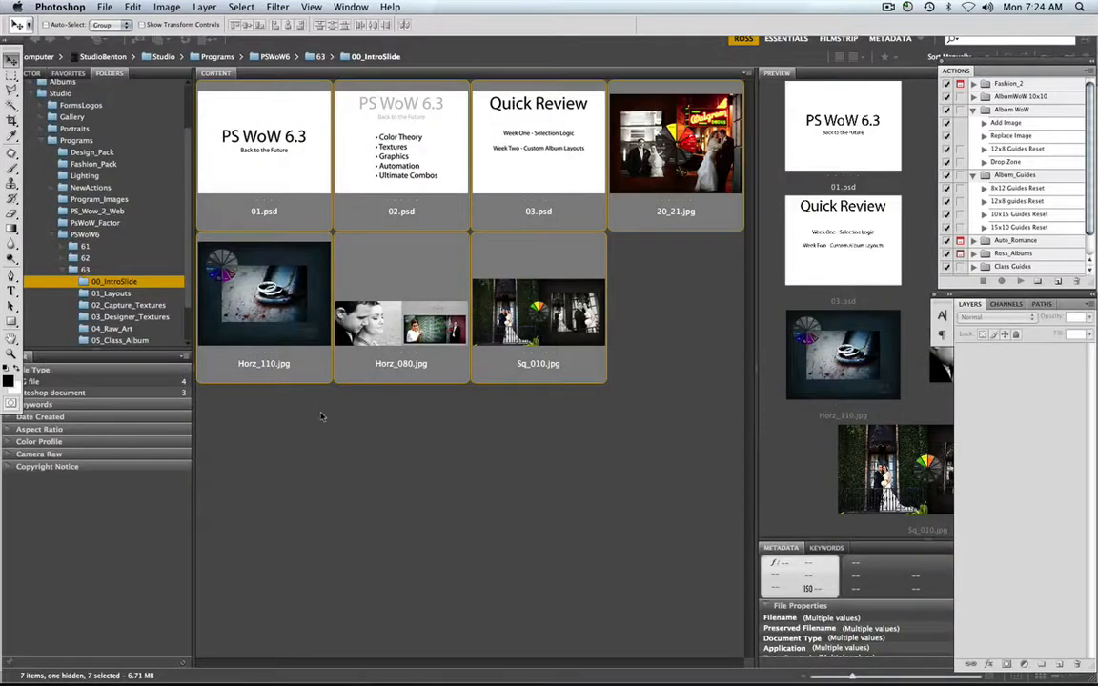
left_click(150, 304)
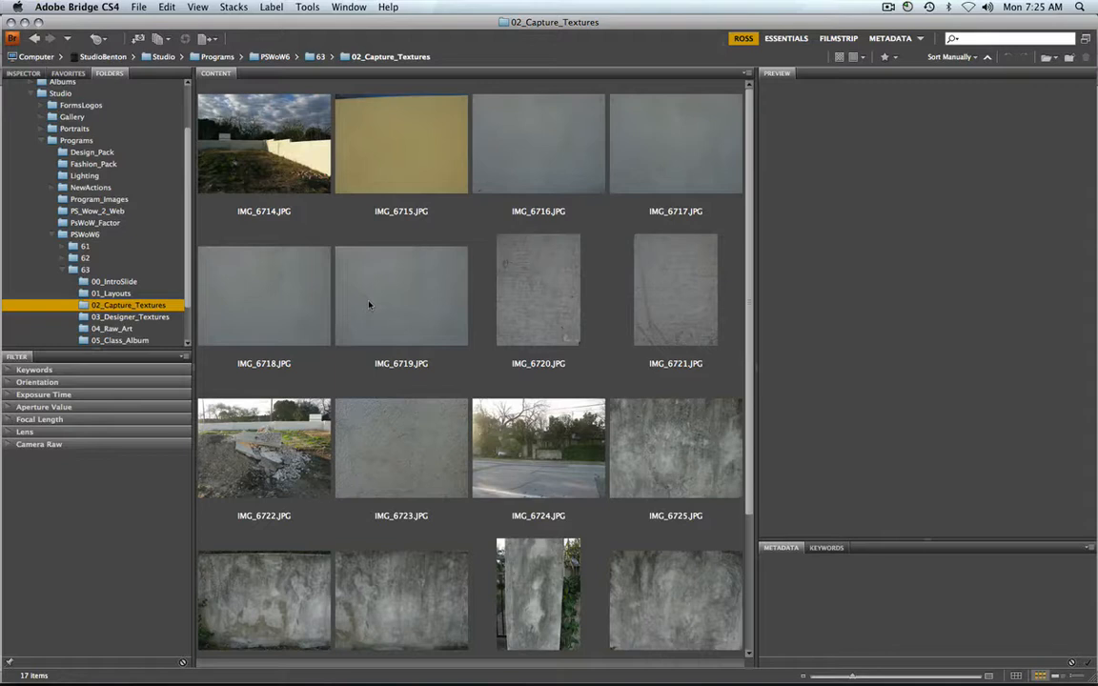
left_click(263, 170)
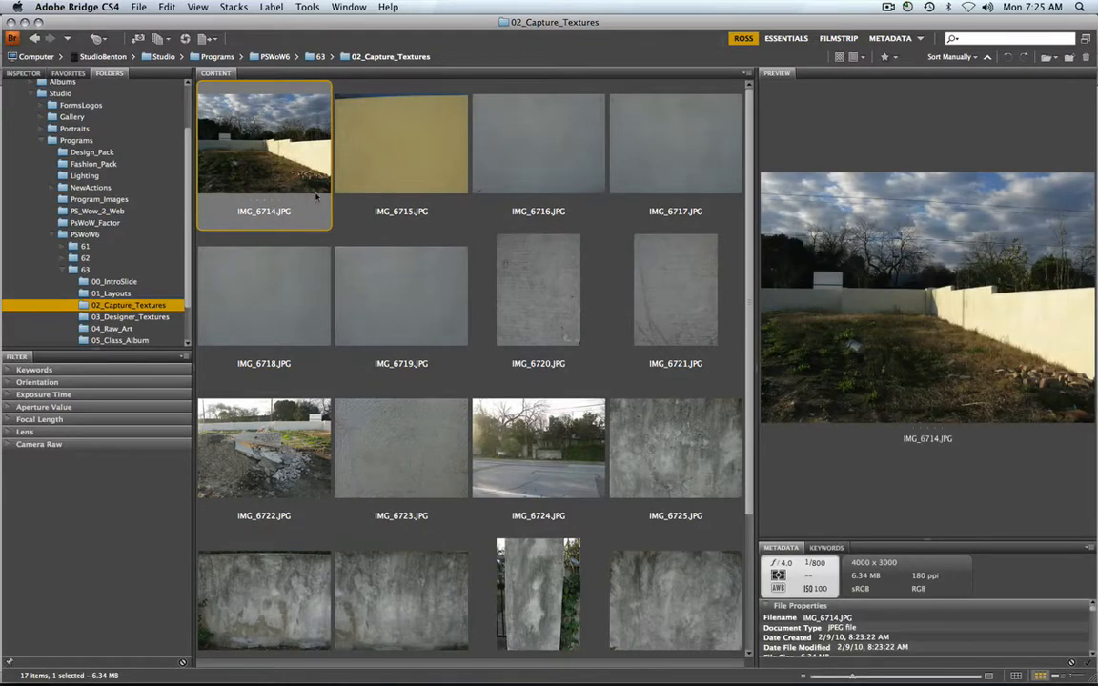
left_click(450, 179)
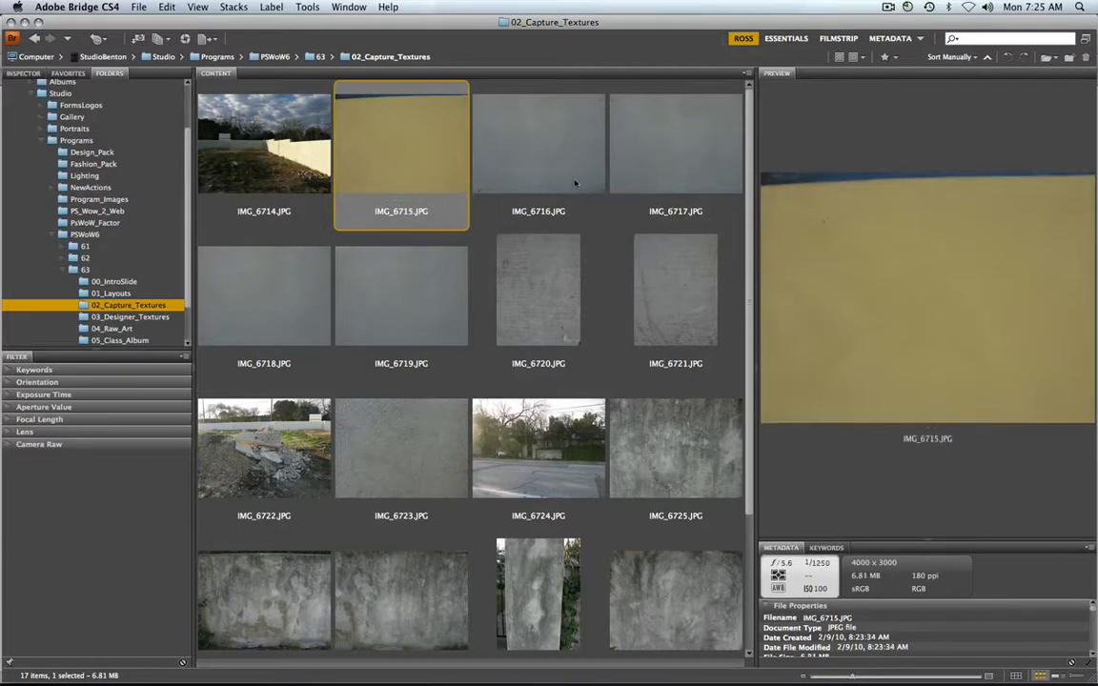
left_click(581, 177)
left_click(650, 174)
left_click(306, 299)
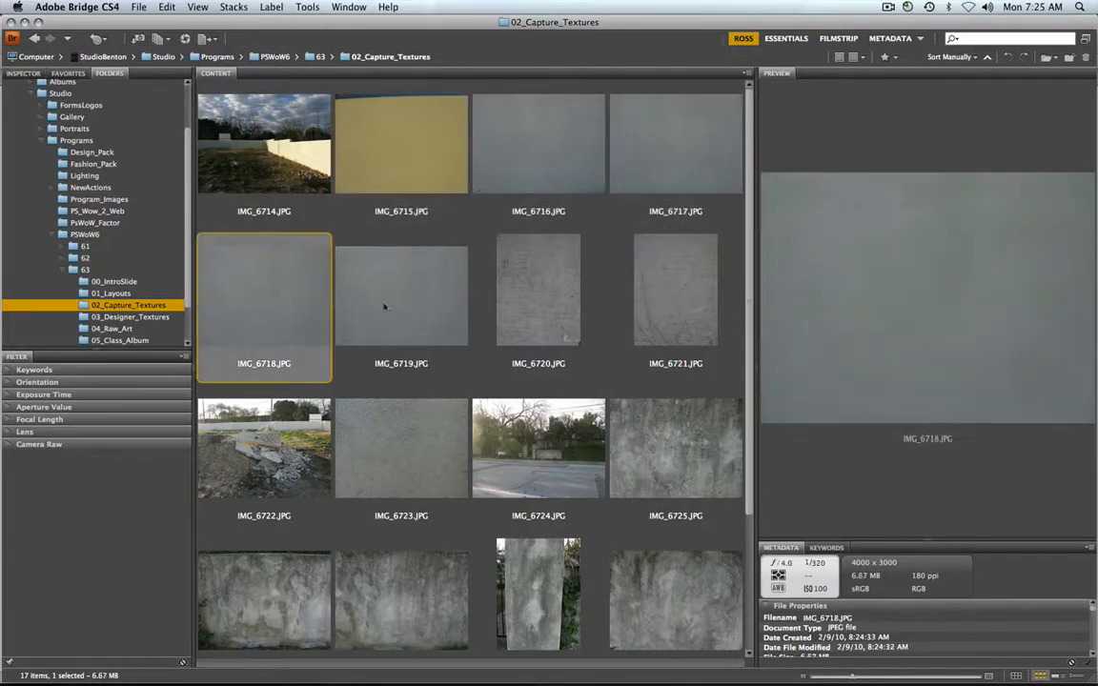
left_click(415, 319)
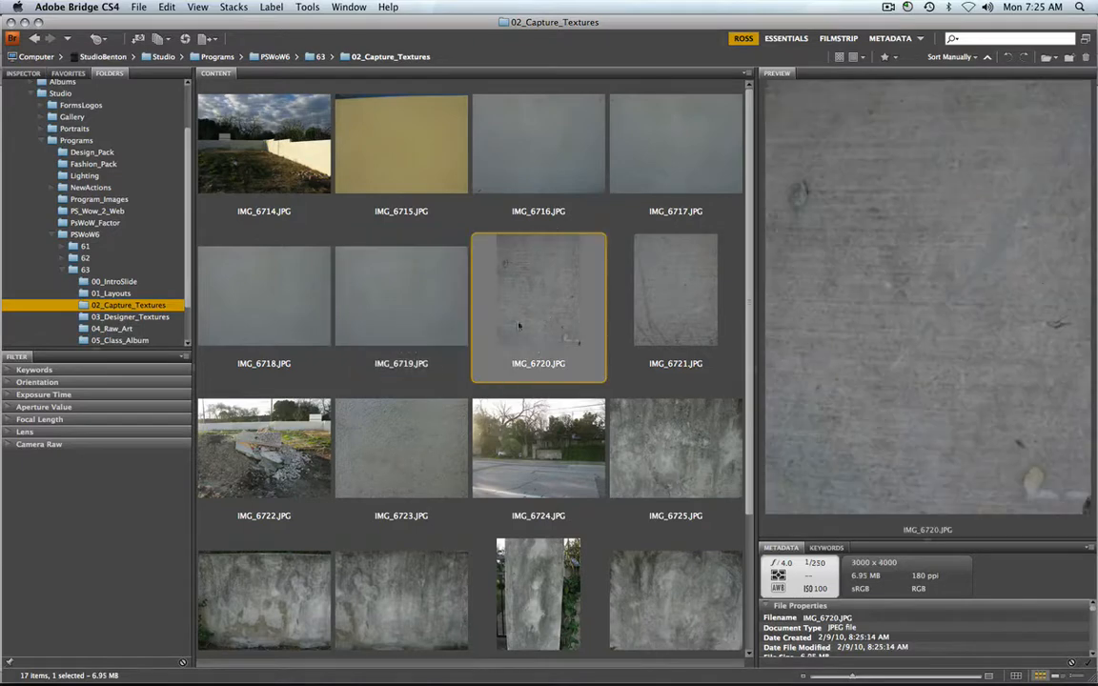
left_click(270, 427)
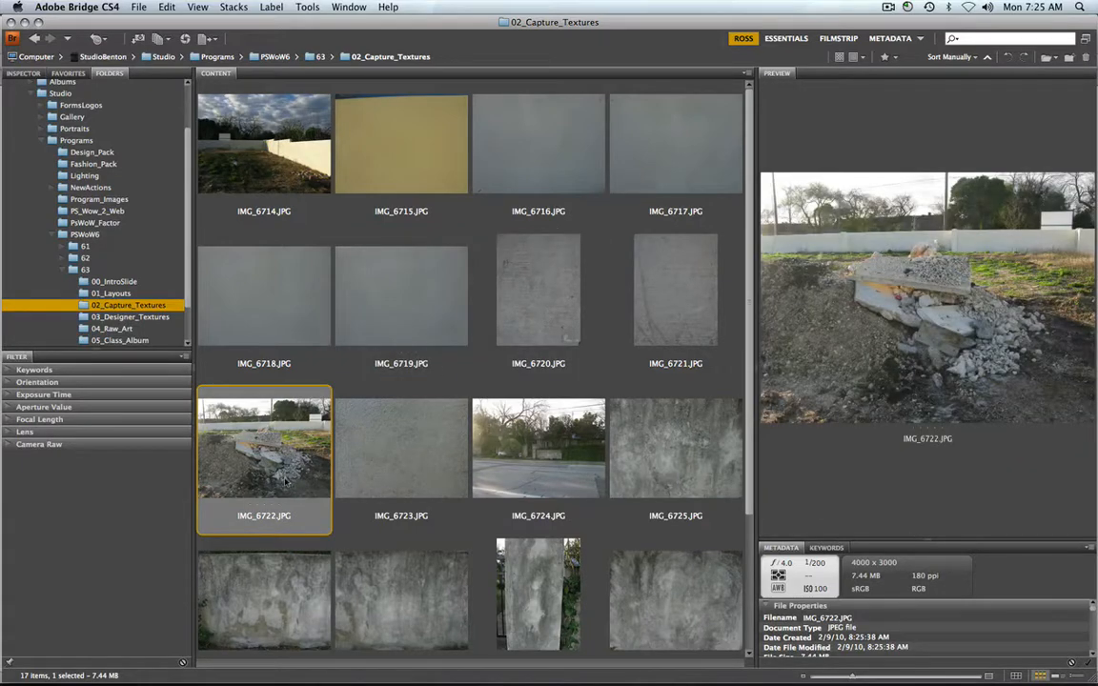
- Compare the concrete texture photos IMG_6720.JPG, IMG_6721.JPG and IMG_6723.JPG in the preview
left_click(536, 282)
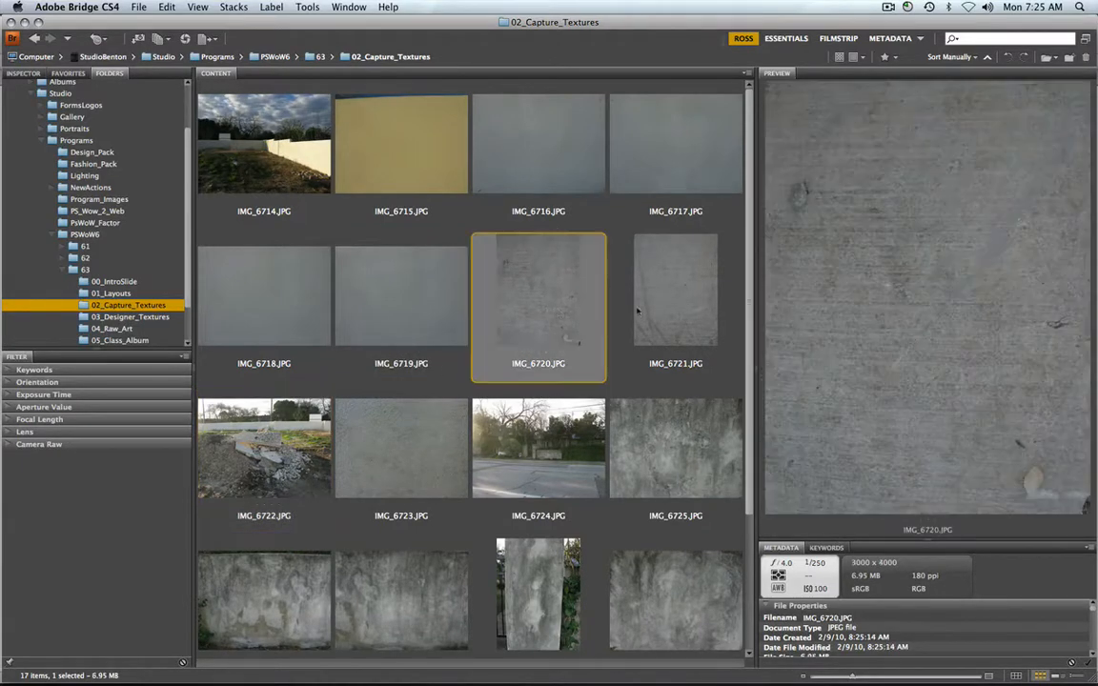
left_click(674, 305)
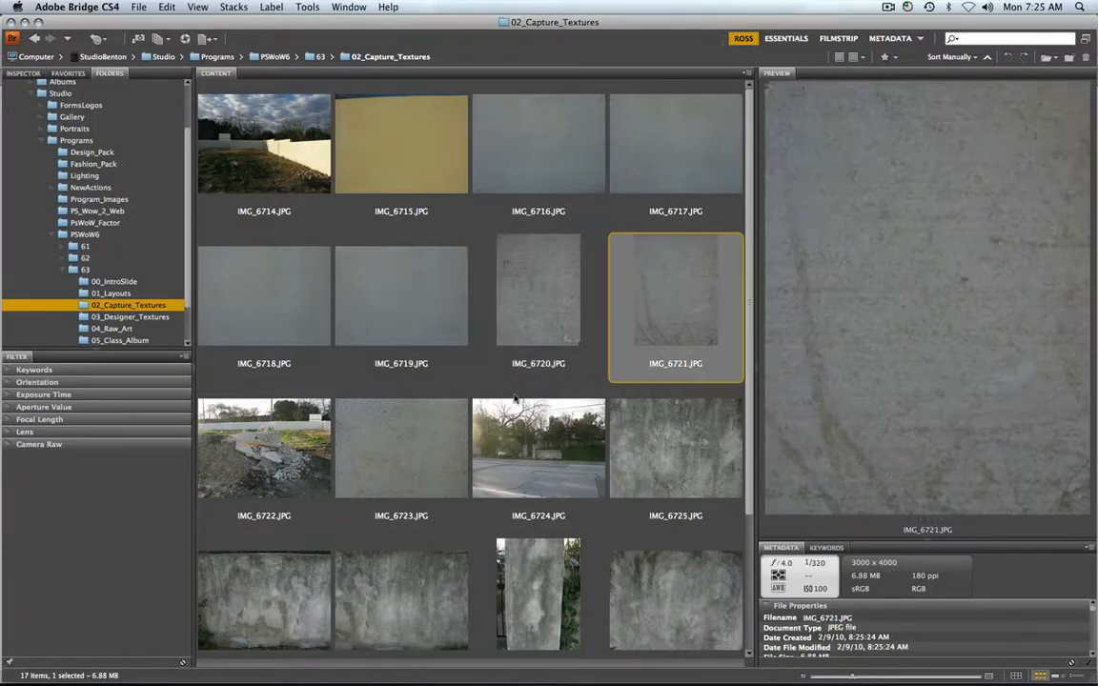
left_click(413, 445)
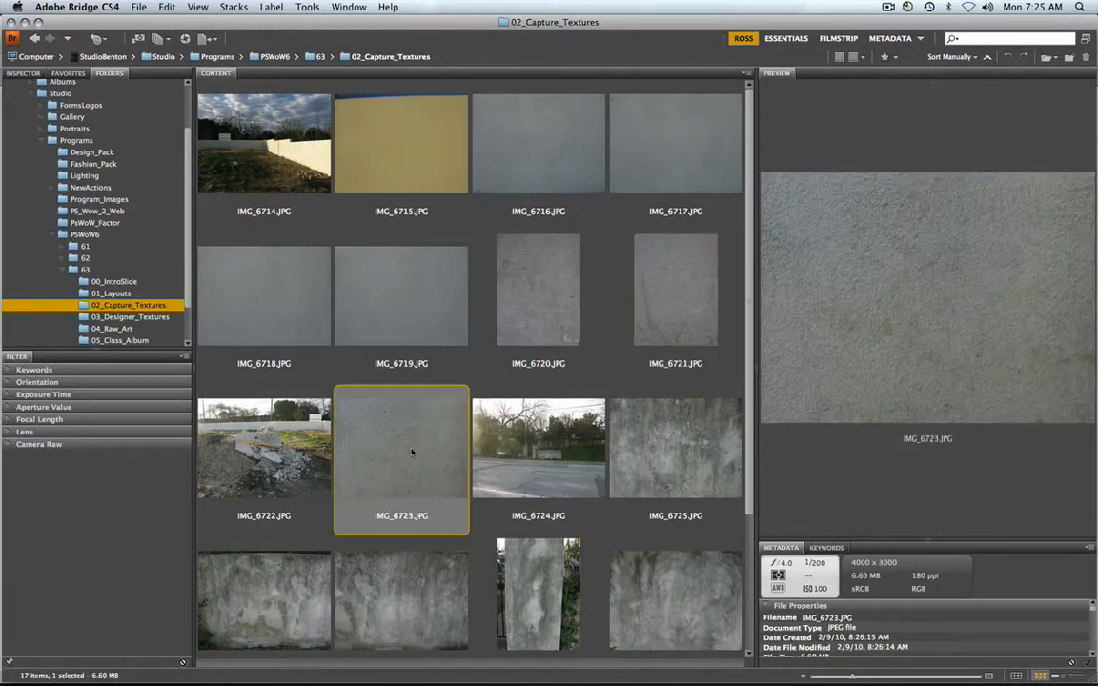
left_click(611, 313)
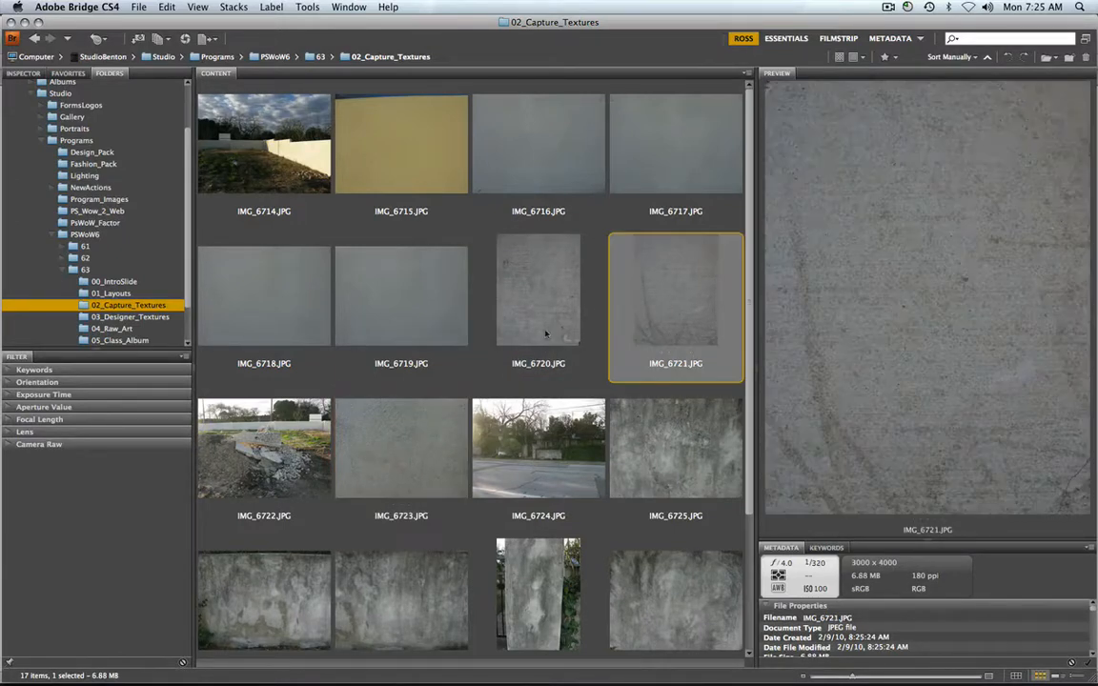
left_click(539, 340)
left_click(419, 448)
- Preview the street photo IMG_6724.JPG and the weathered wall textures from IMG_6725.JPG through IMG_6729.JPG
left_click(507, 422)
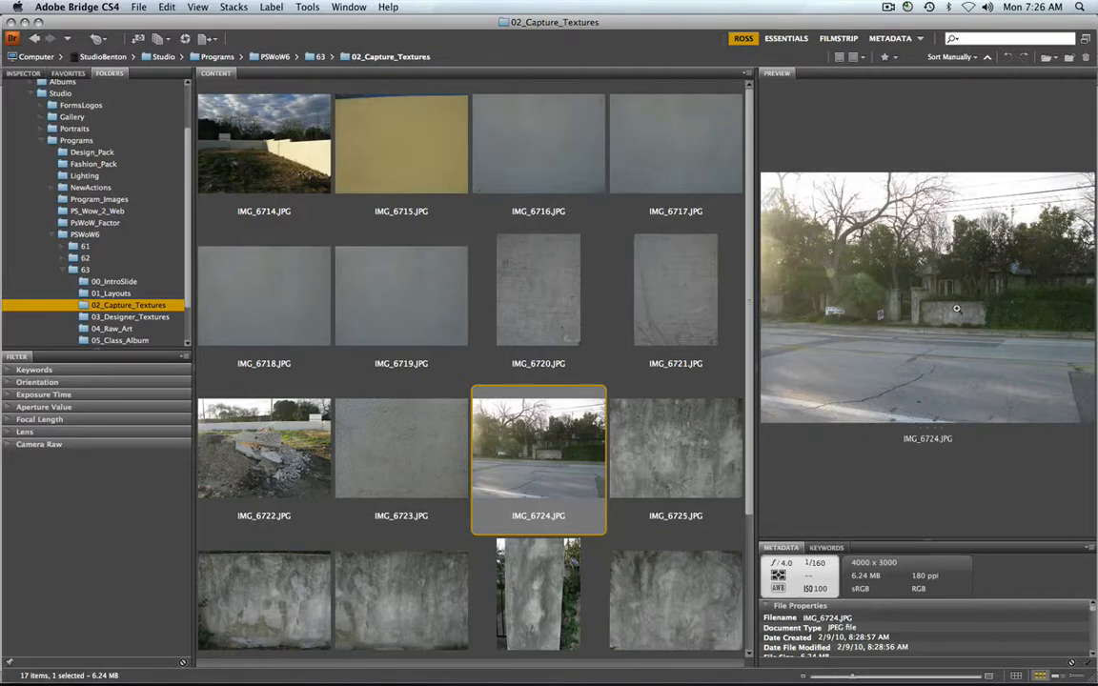
left_click(694, 464)
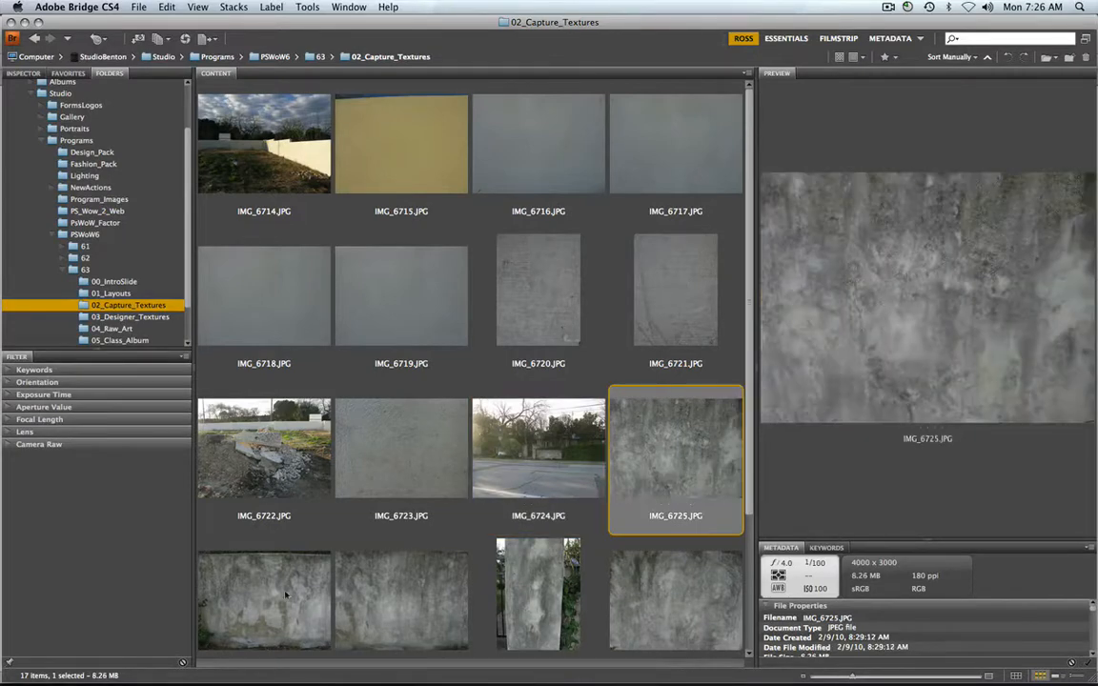
left_click(261, 562)
left_click(405, 558)
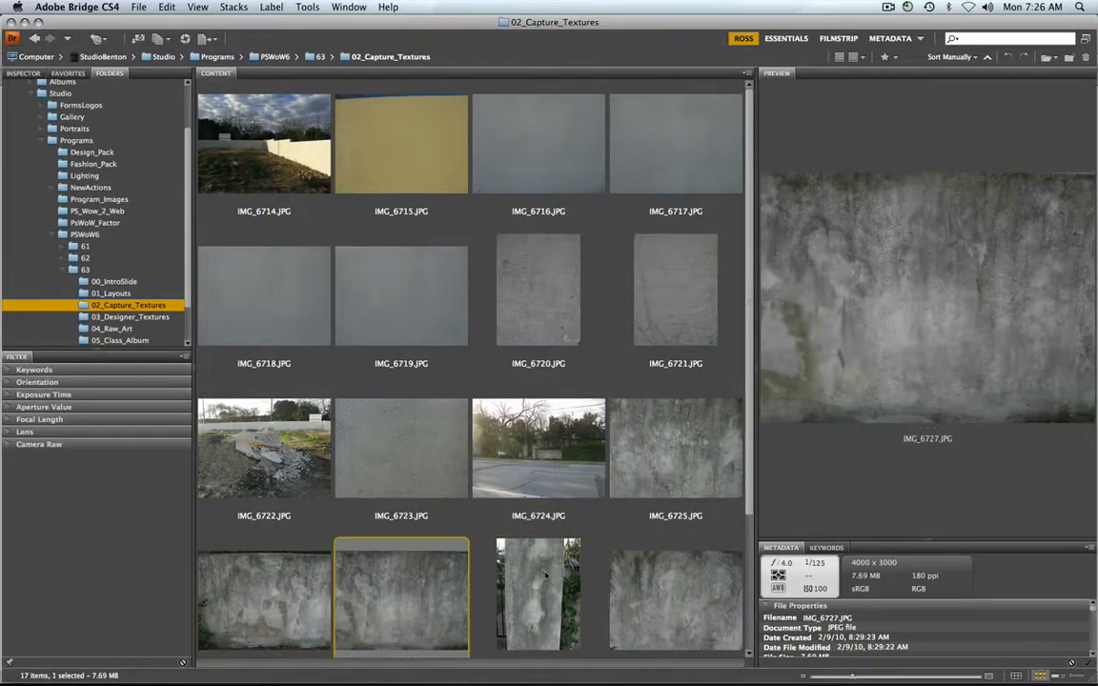
left_click(548, 565)
left_click(667, 599)
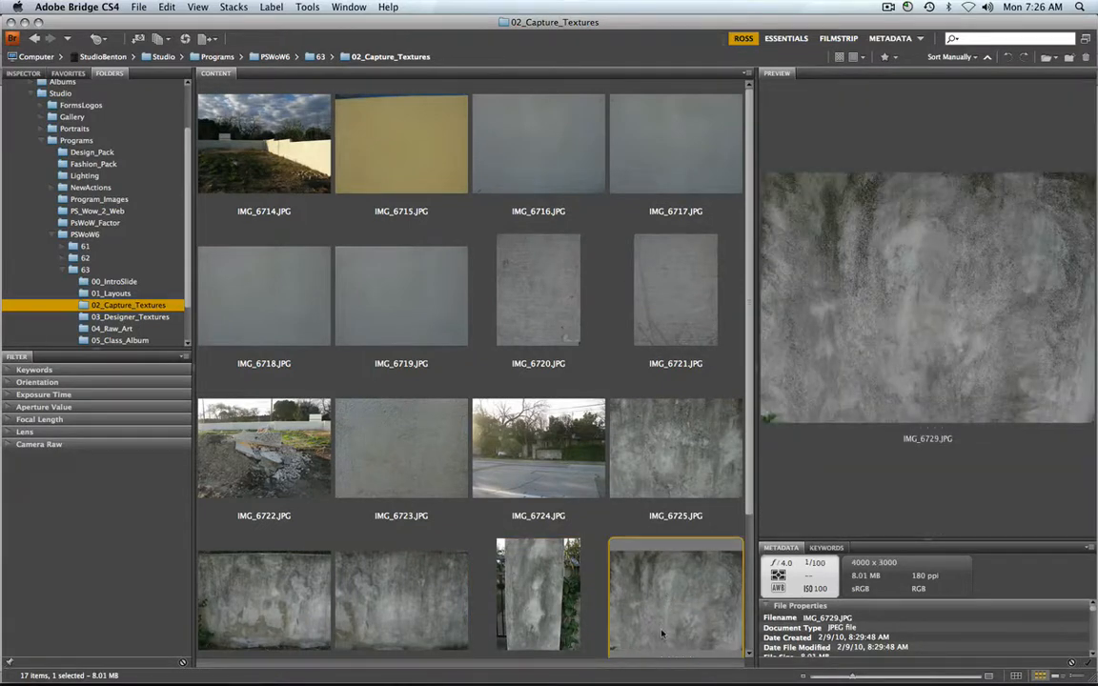
- Open IMG_6729.JPG in Photoshop, enlarge its window and display it in full screen mode
double_click(661, 634)
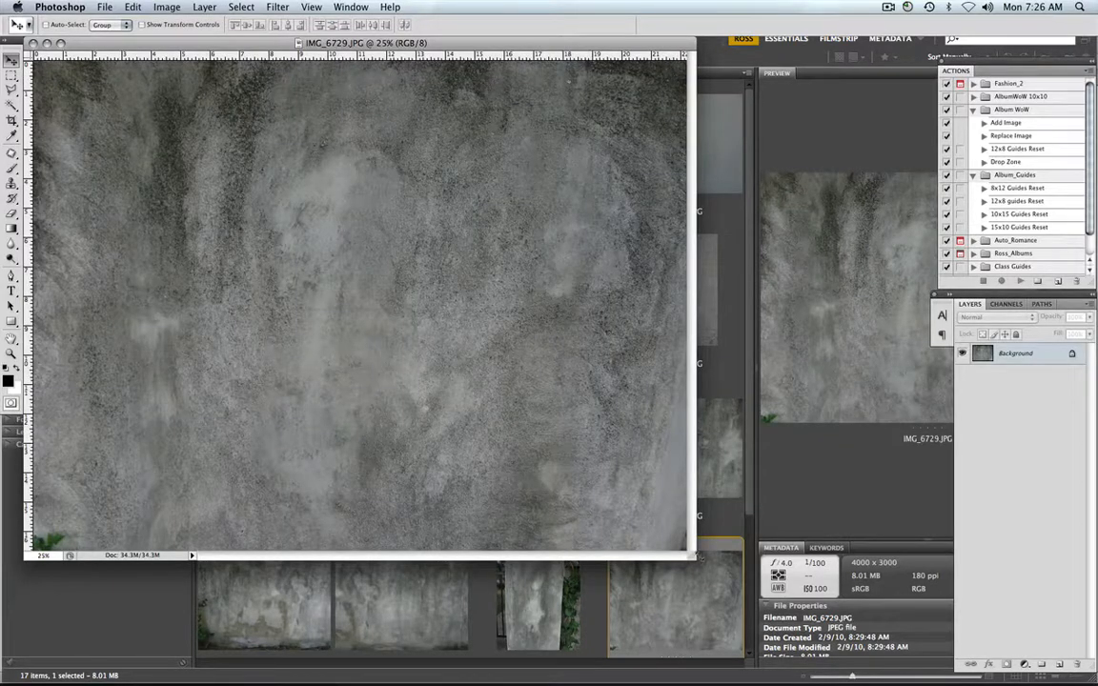
left_click_drag(692, 558, 875, 604)
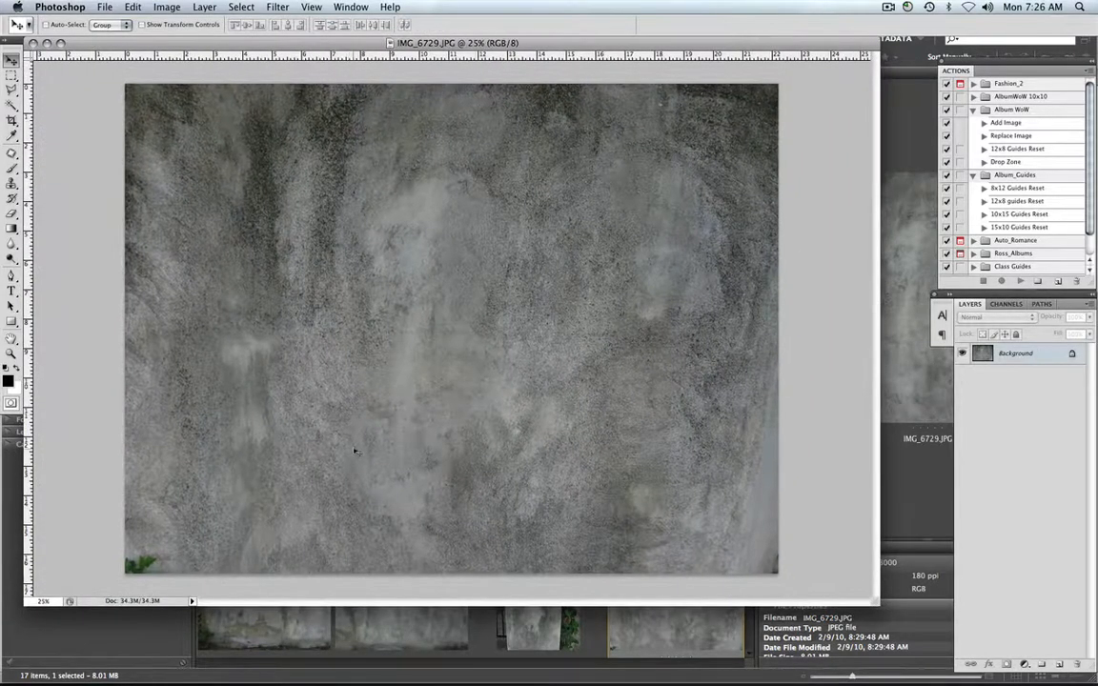
key("f")
left_click_drag(417, 467, 426, 433)
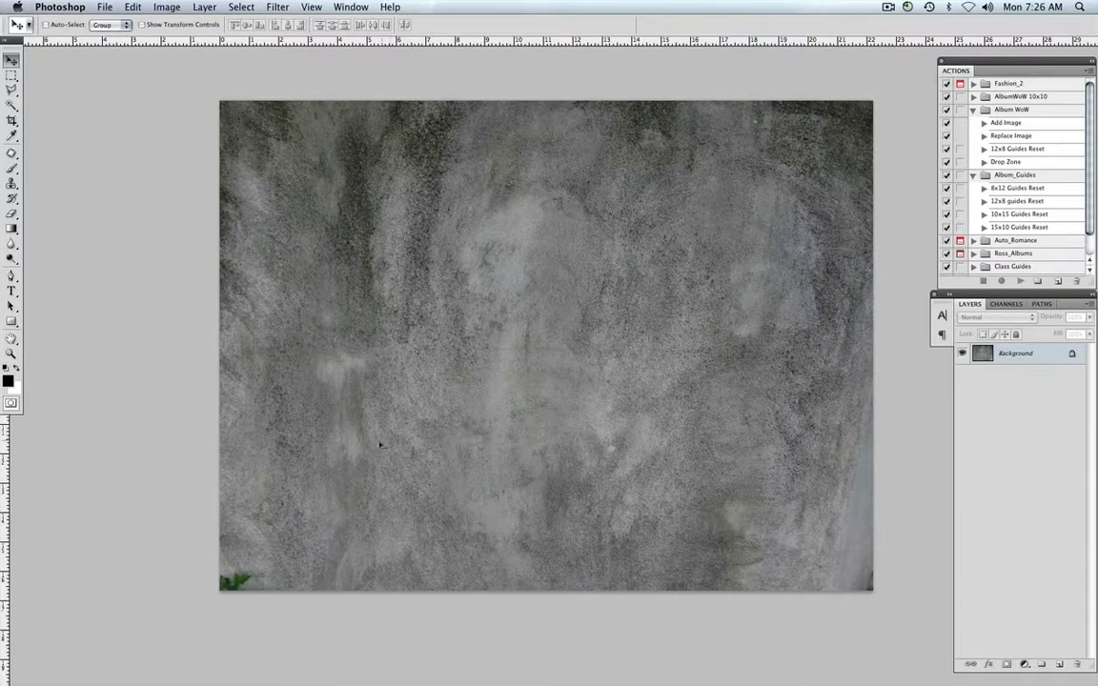
- Remove the green leaves from the lower-left corner of the wall texture with the Clone Stamp
key("s")
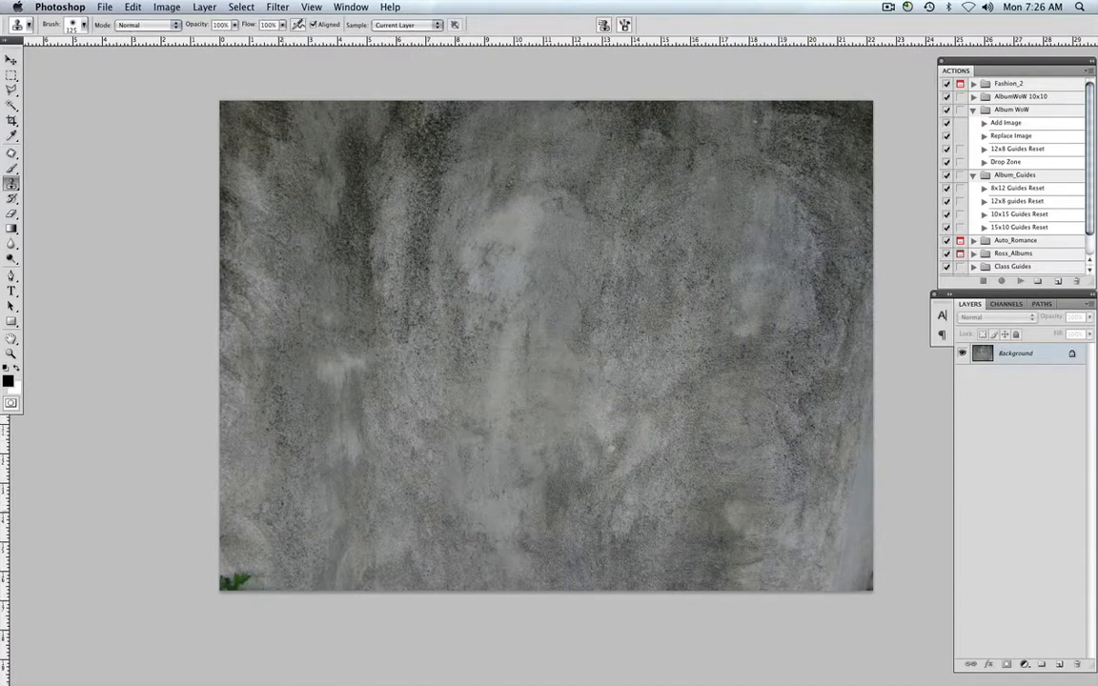
left_click_drag(246, 578, 225, 583)
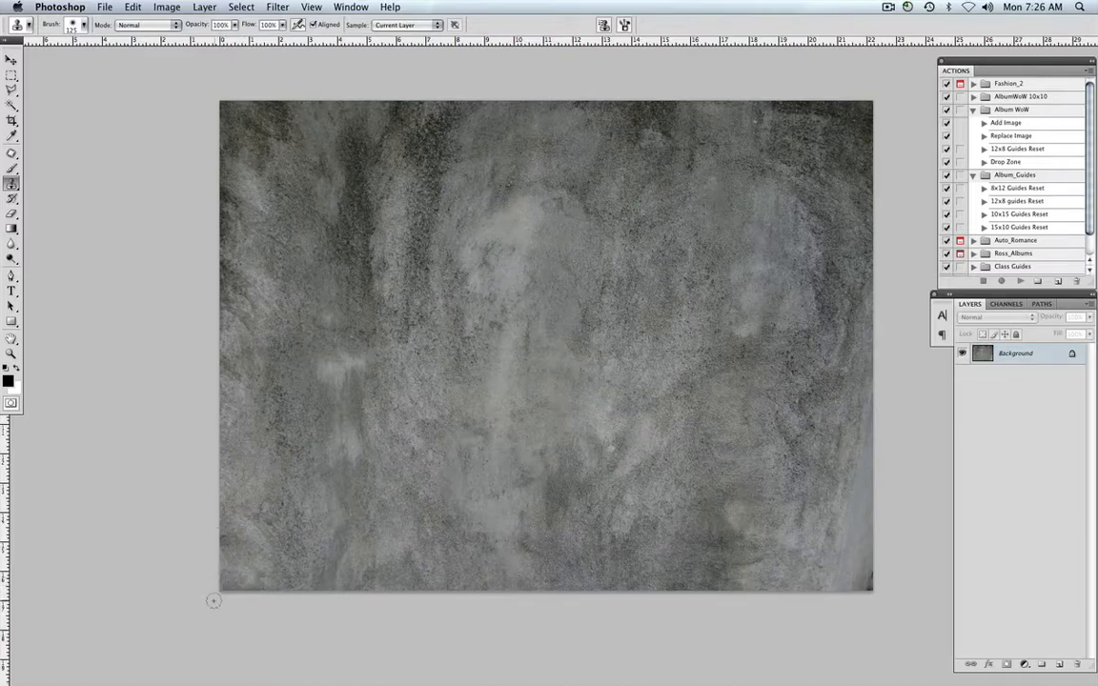
key("v")
- Add a new layer in Soft Light mode and darken the texture's edges on it with a large black brush at 30% opacity
left_click_drag(538, 403, 514, 411)
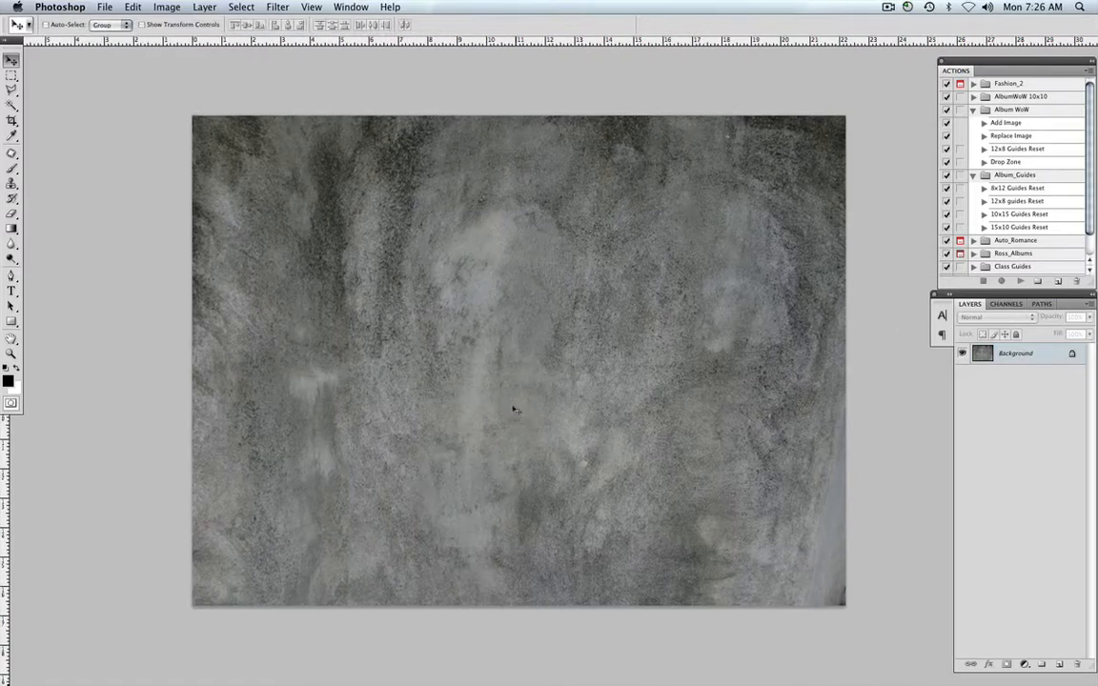
key("super+minus")
left_click_drag(593, 417, 571, 410)
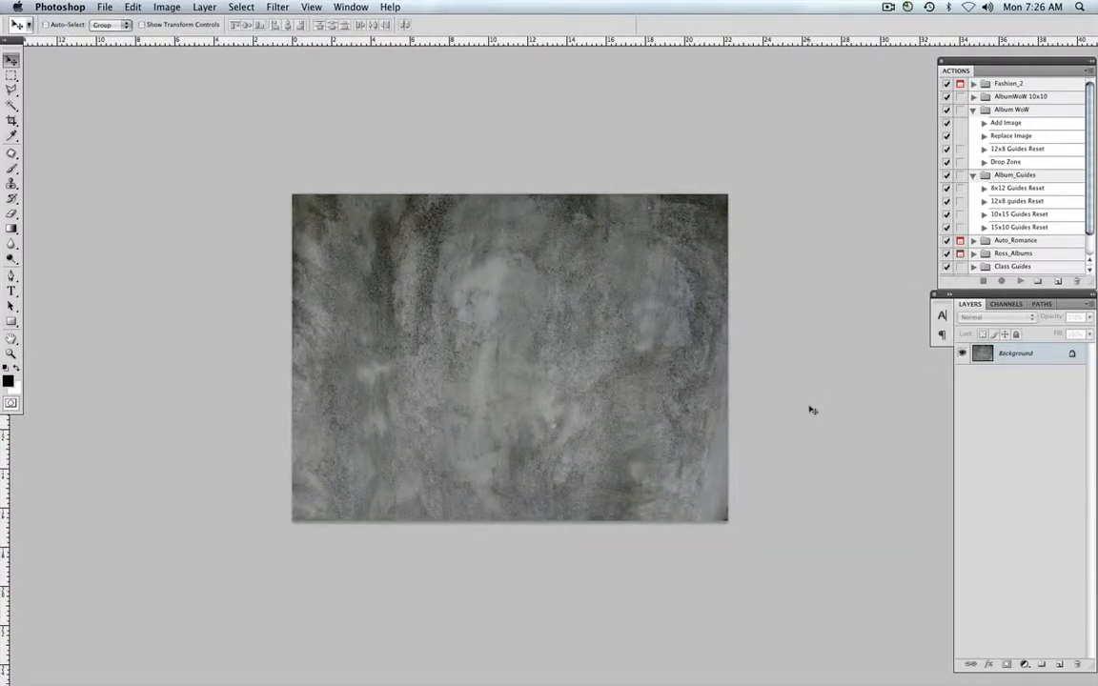
left_click(1059, 665)
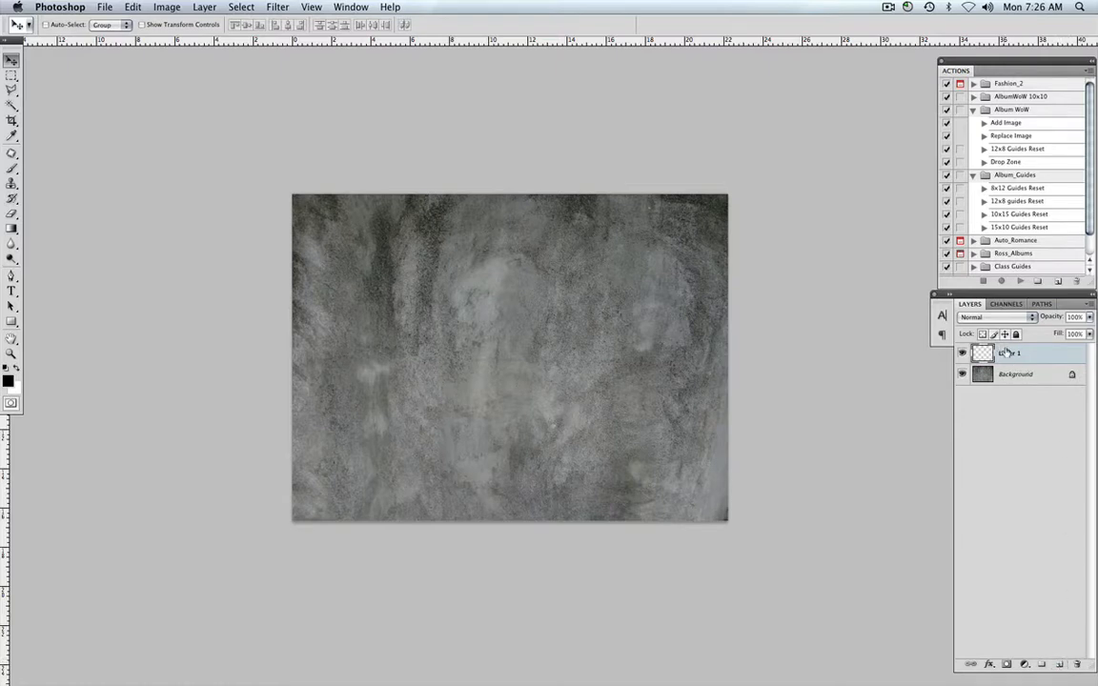
left_click(999, 319)
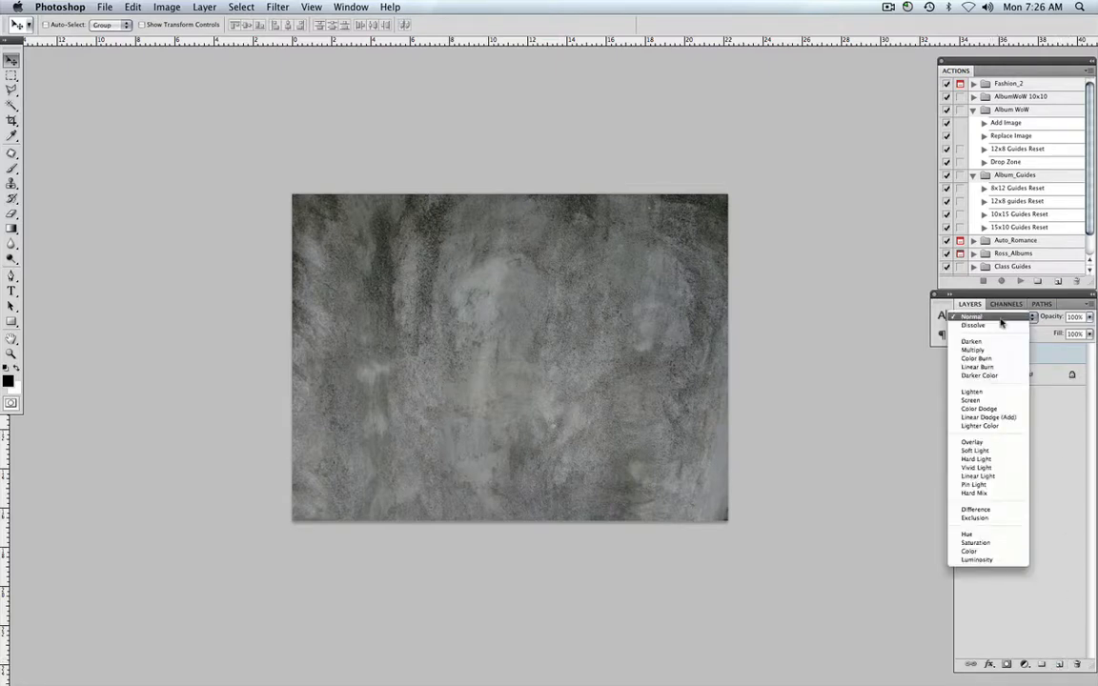
left_click(1014, 455)
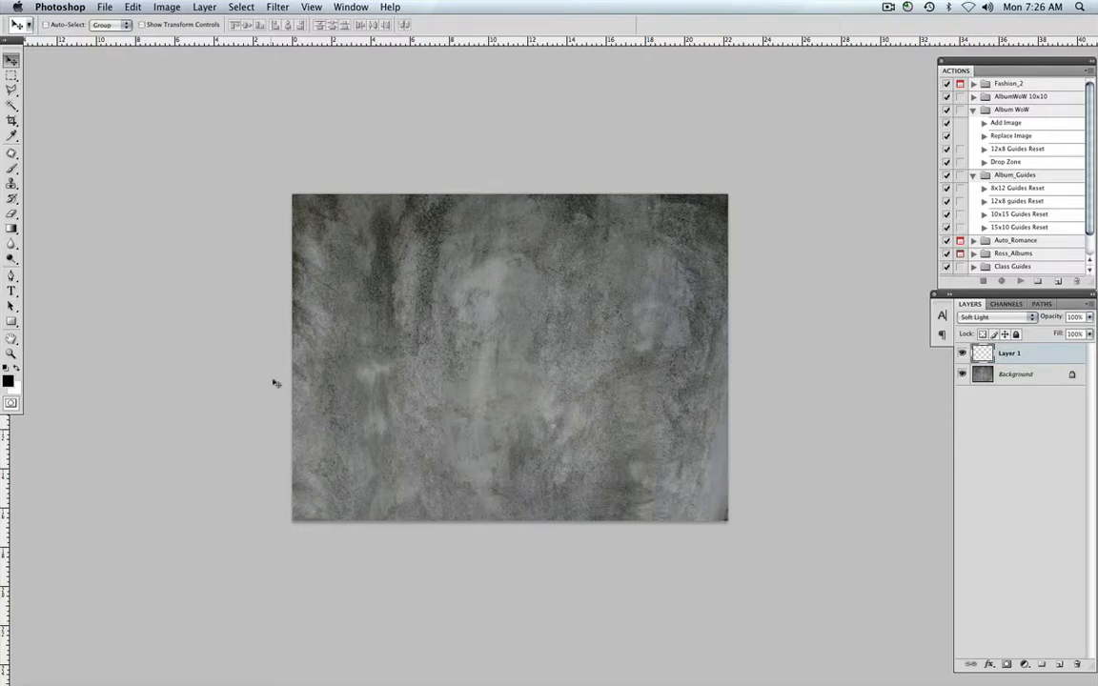
key("b")
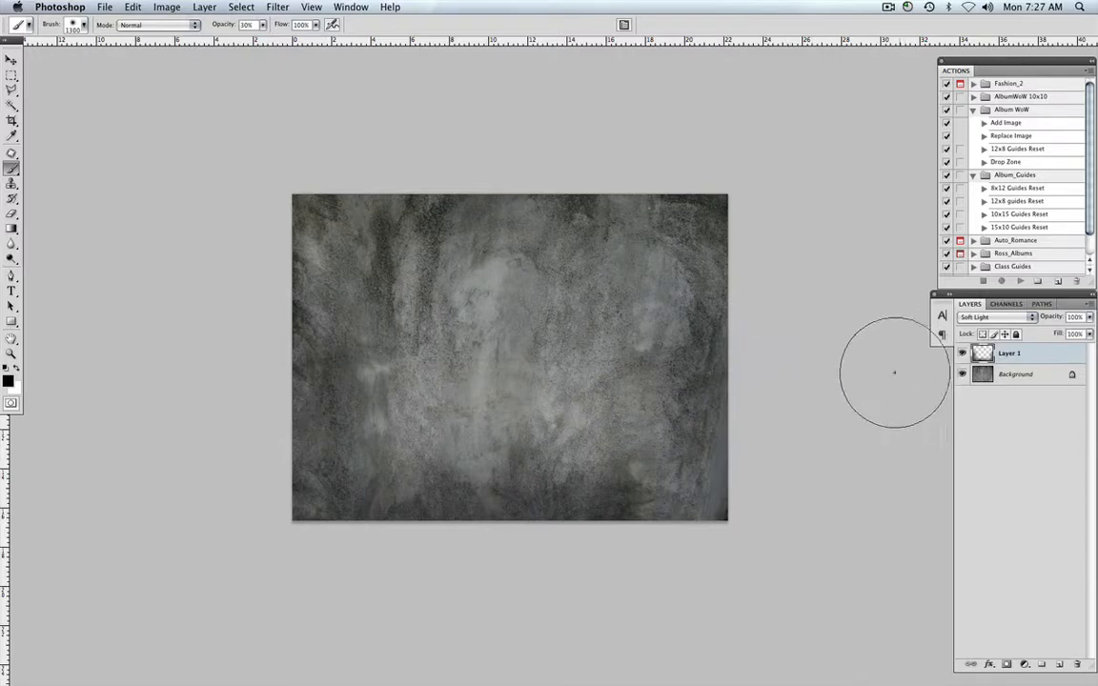
left_click_drag(508, 360, 477, 345)
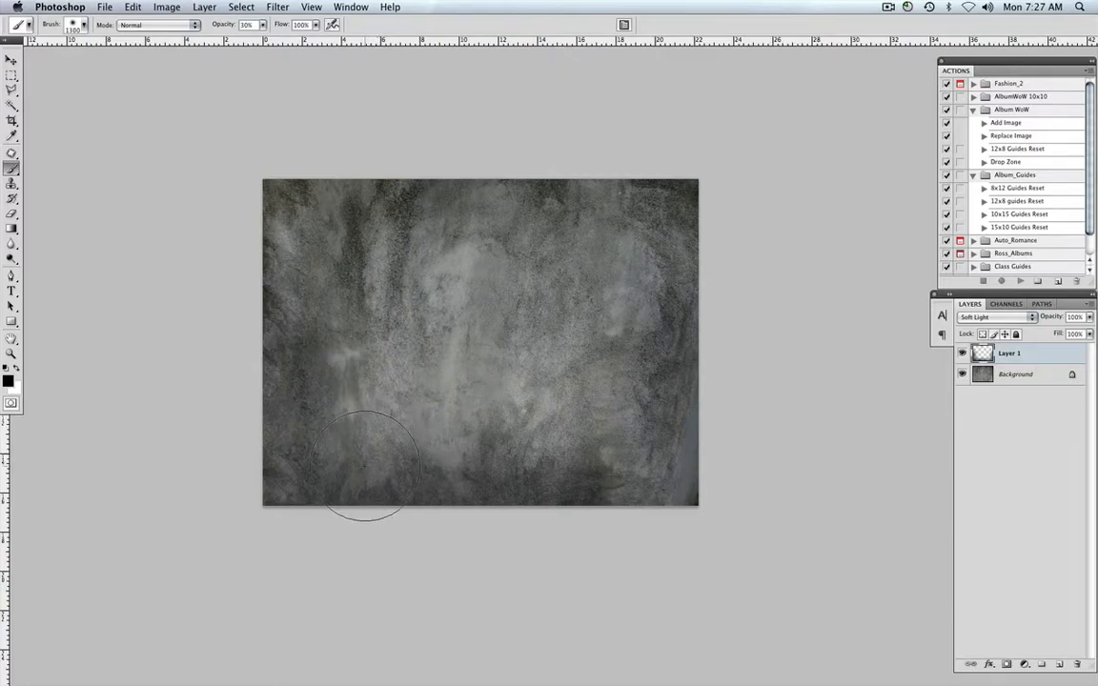
- Switch to Adobe Bridge, open the 03_Designer_Textures folder and preview Romance4_02.JPG
key("super+Tab")
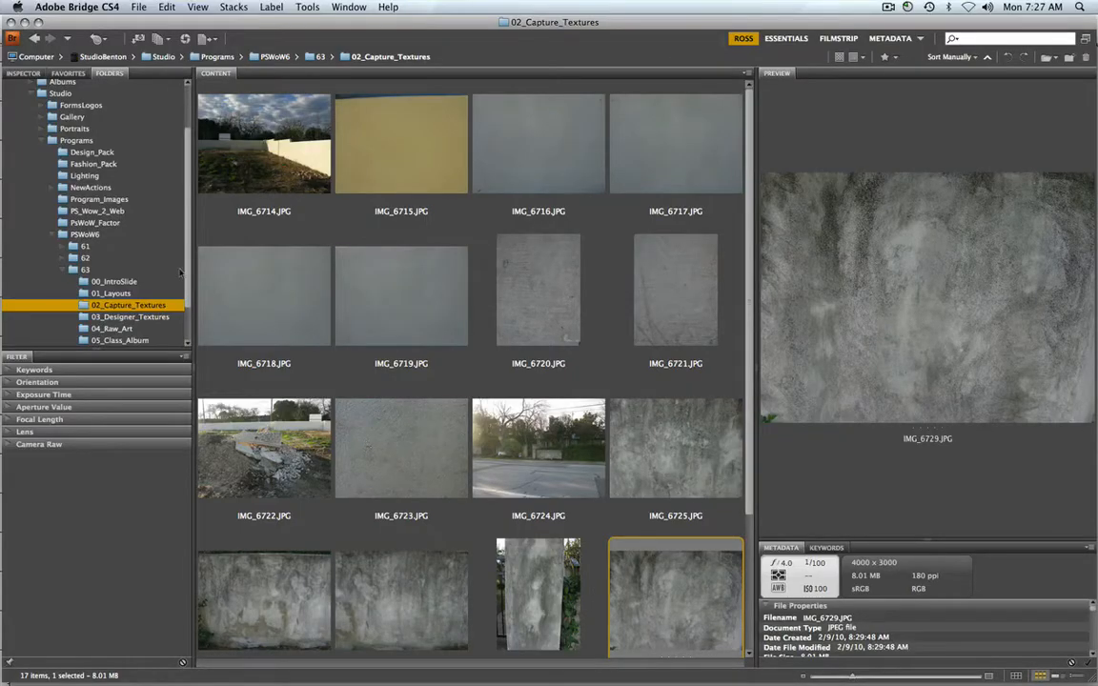
scroll(186, 276, "down", 2)
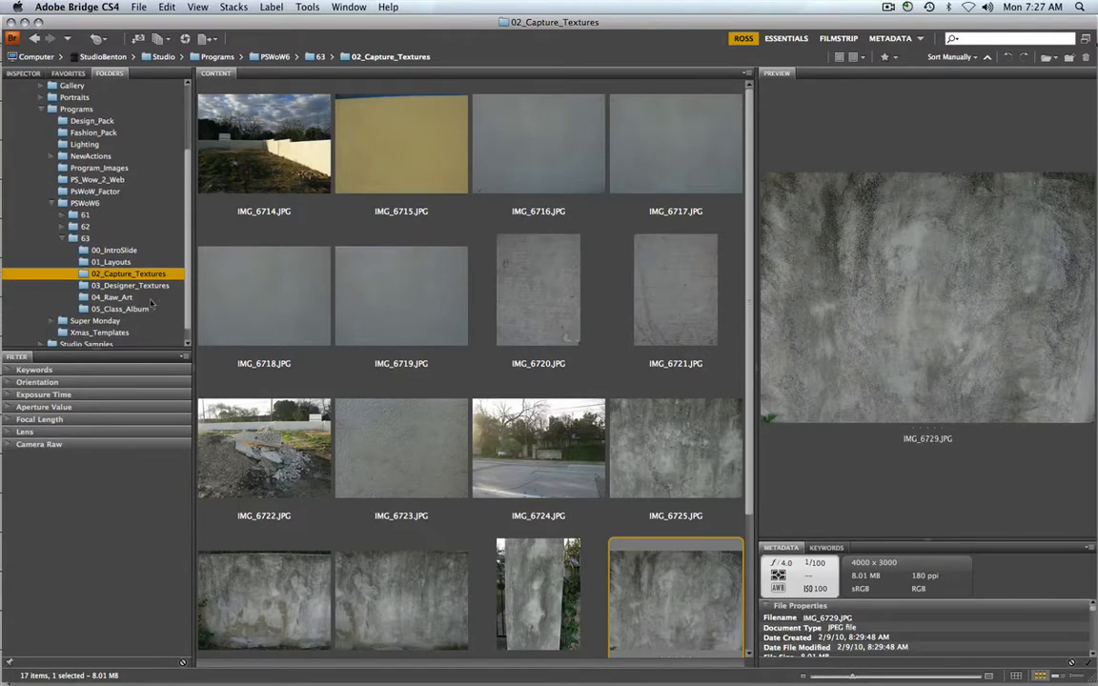
left_click(134, 286)
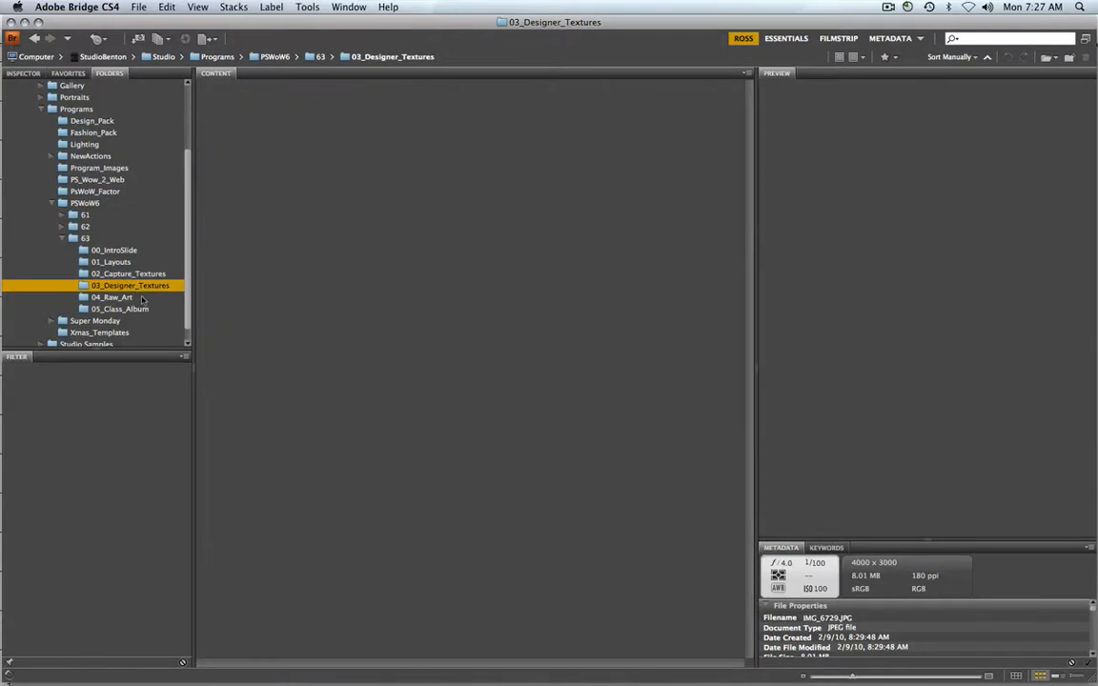
left_click(260, 163)
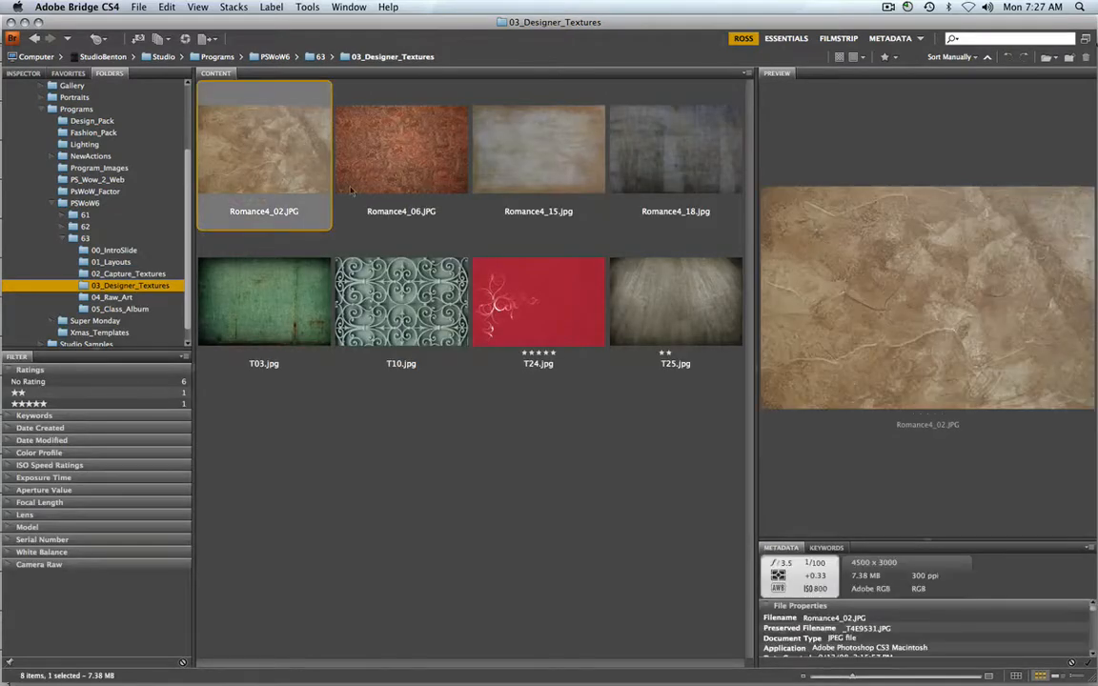
- Preview the remaining designer textures one by one, from Romance4_06.JPG through T25.jpg
left_click(424, 194)
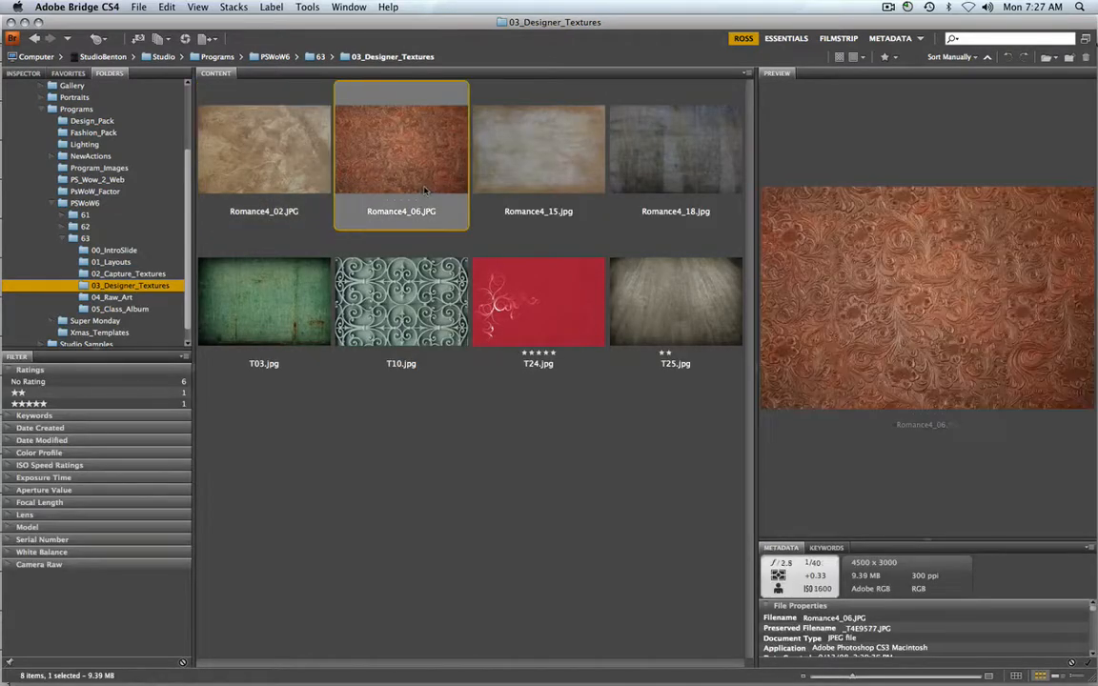
left_click(505, 182)
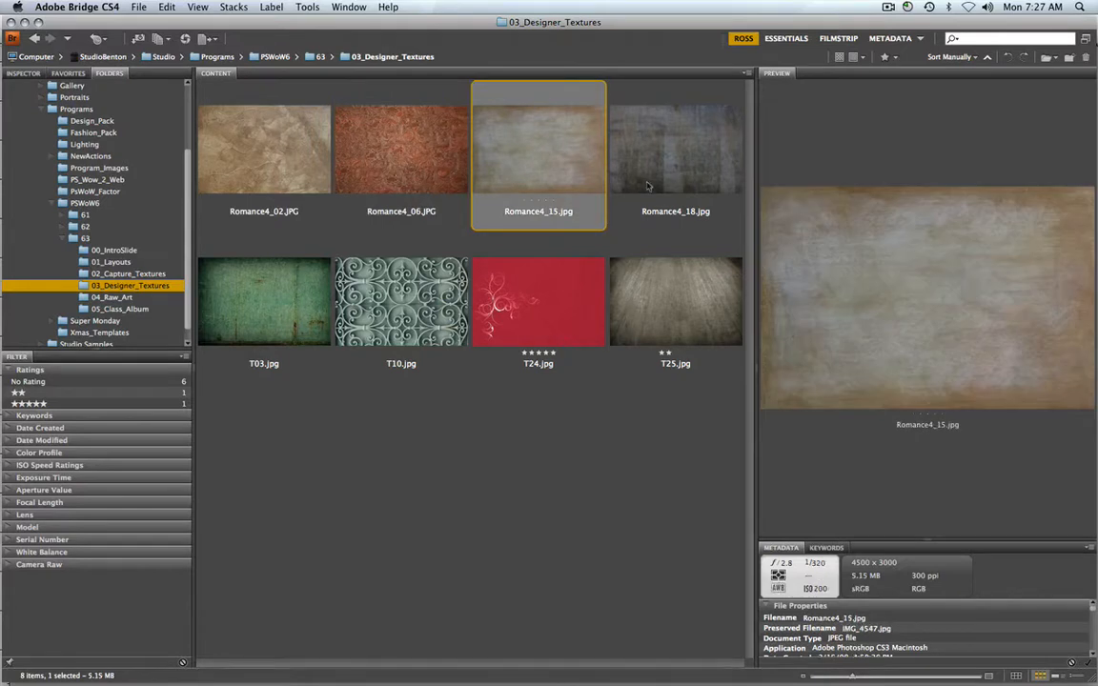
left_click(649, 188)
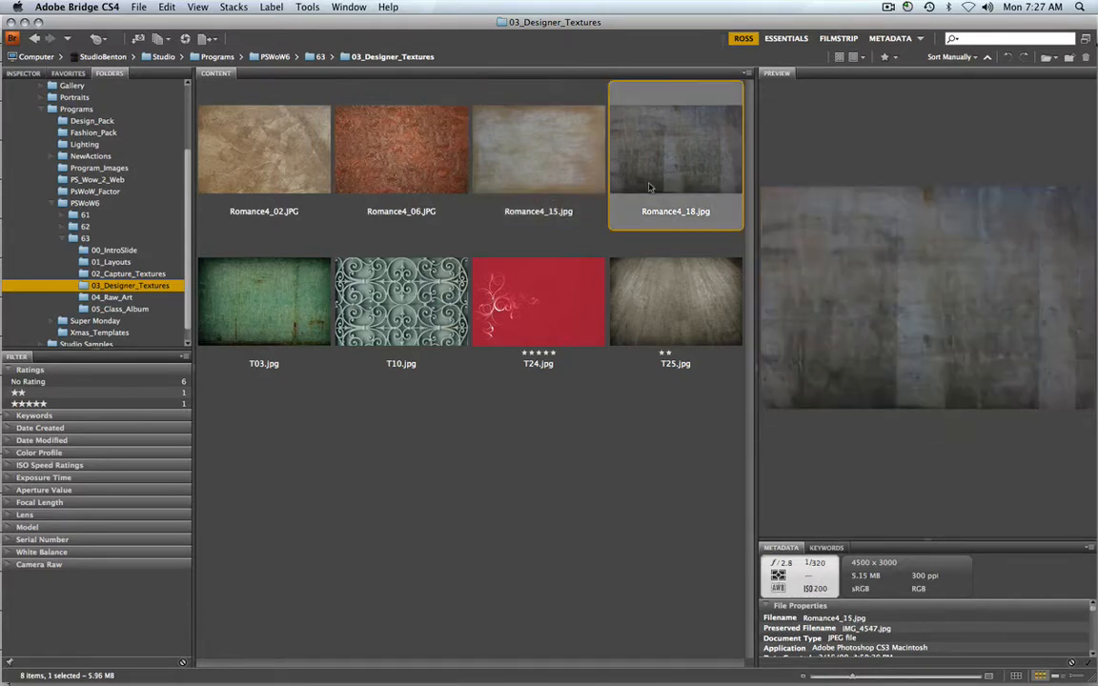
left_click(298, 330)
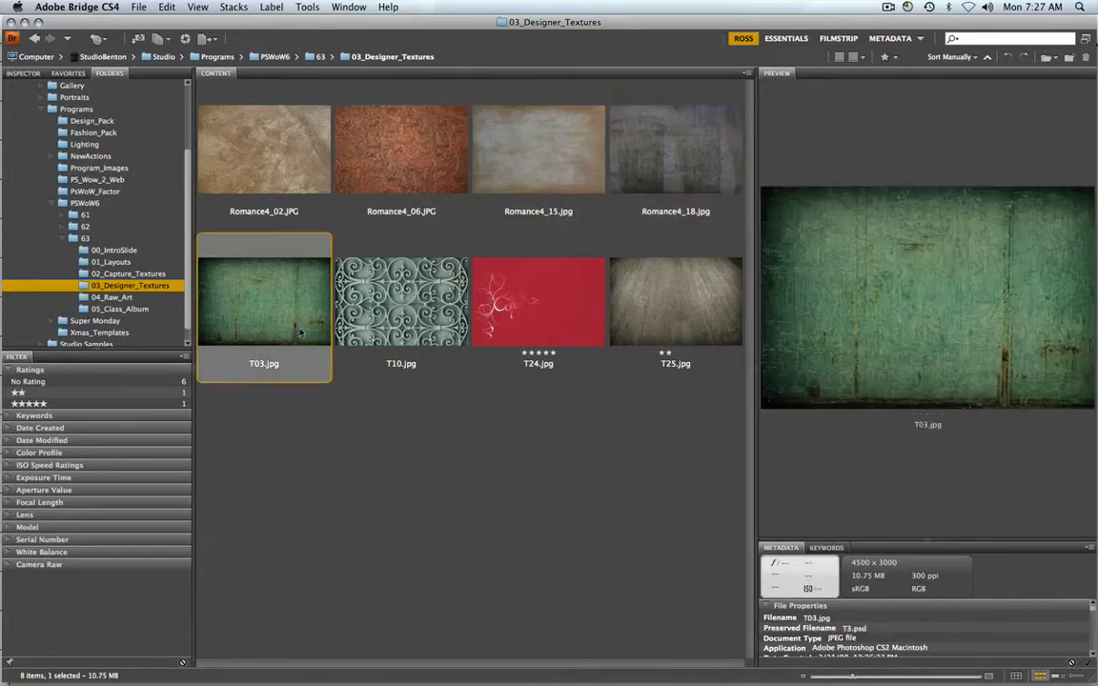
left_click(371, 303)
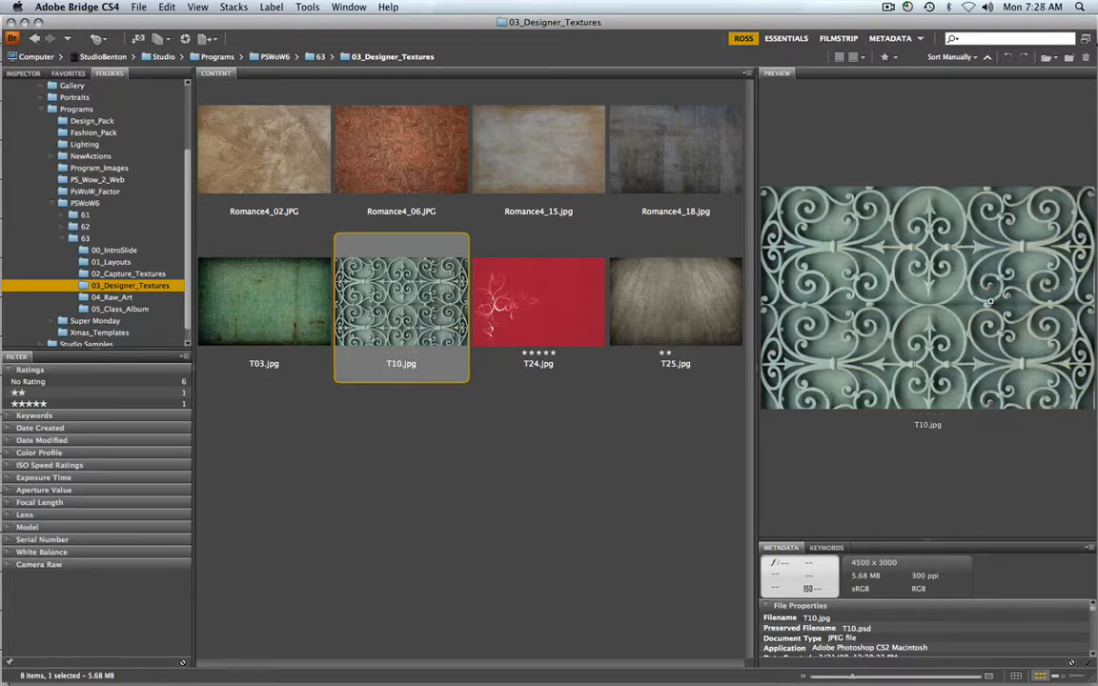
left_click(563, 329)
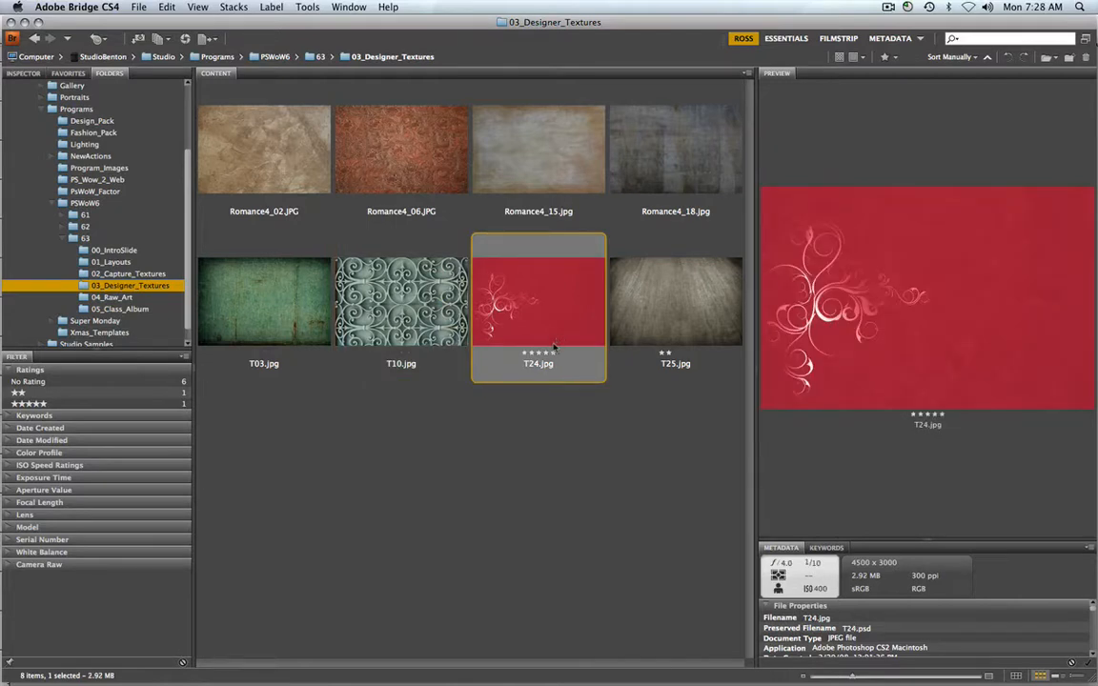
left_click(682, 338)
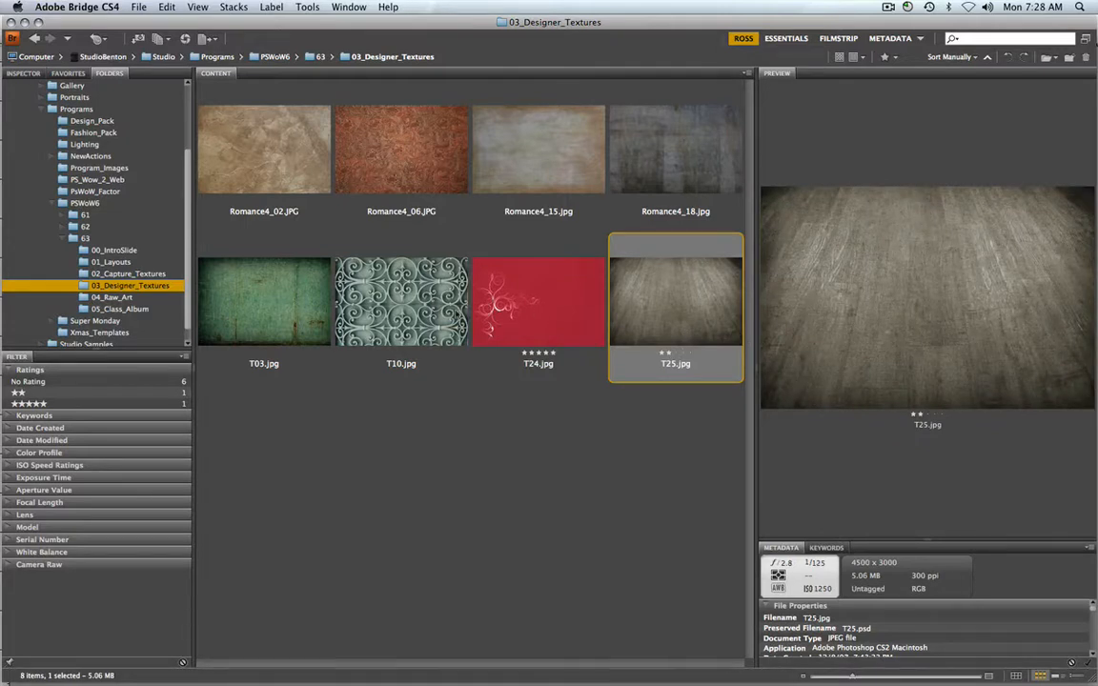
- Go to the 04_Raw_Art folder and open cracks1.eps in Photoshop
left_click(130, 298)
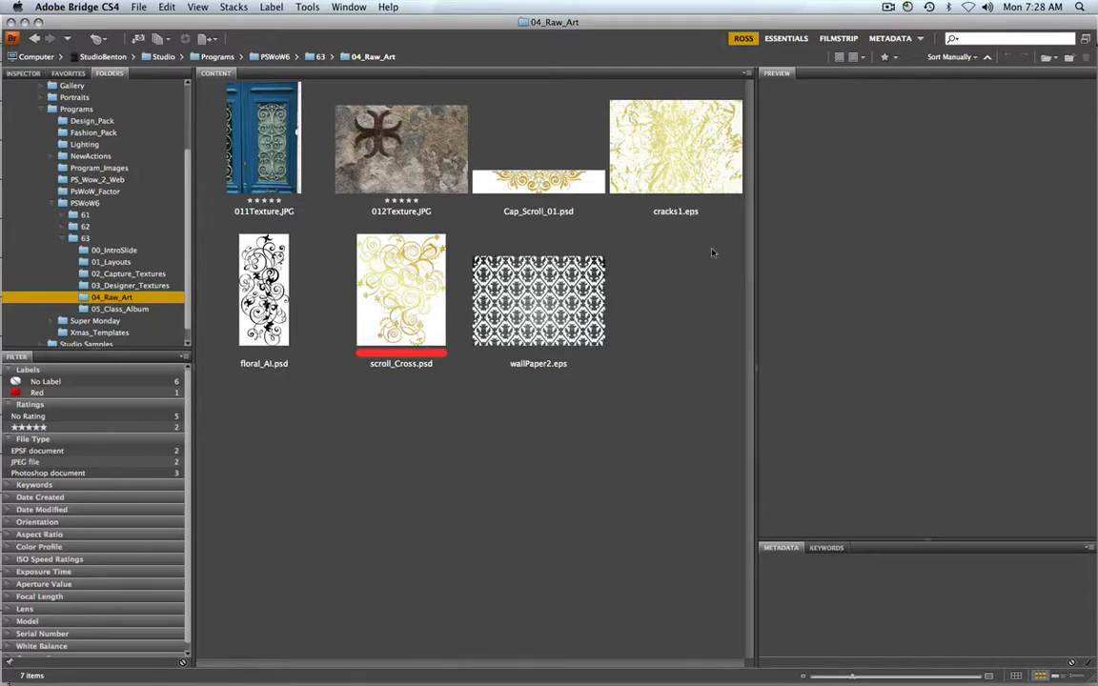
left_click(673, 213)
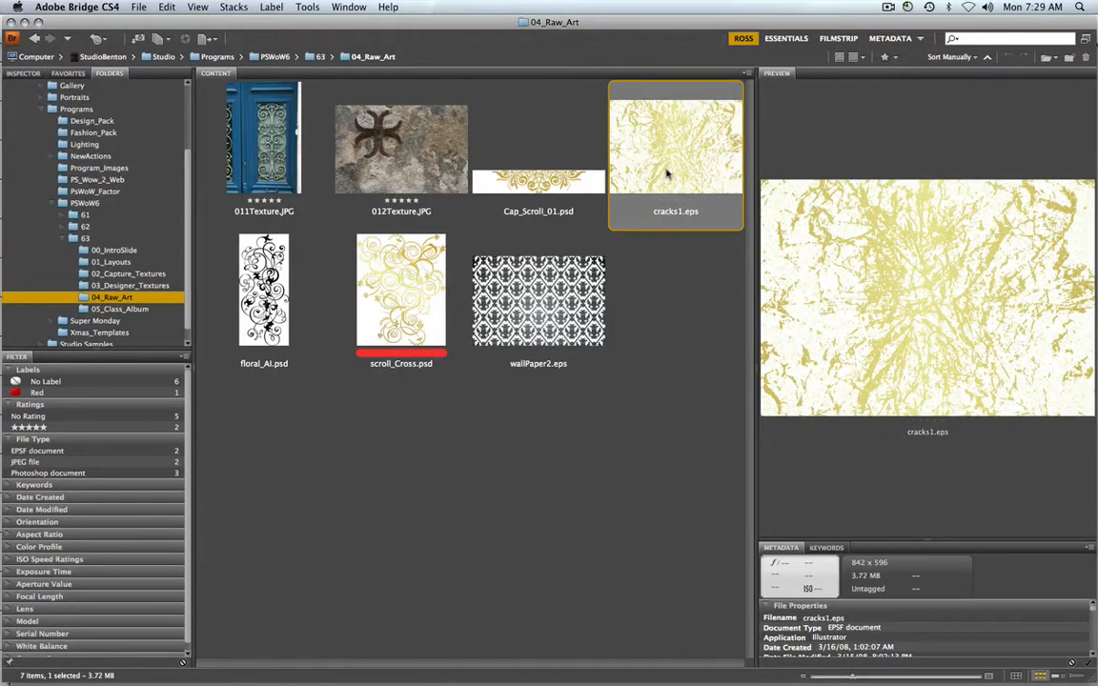
mouse_move(688, 670)
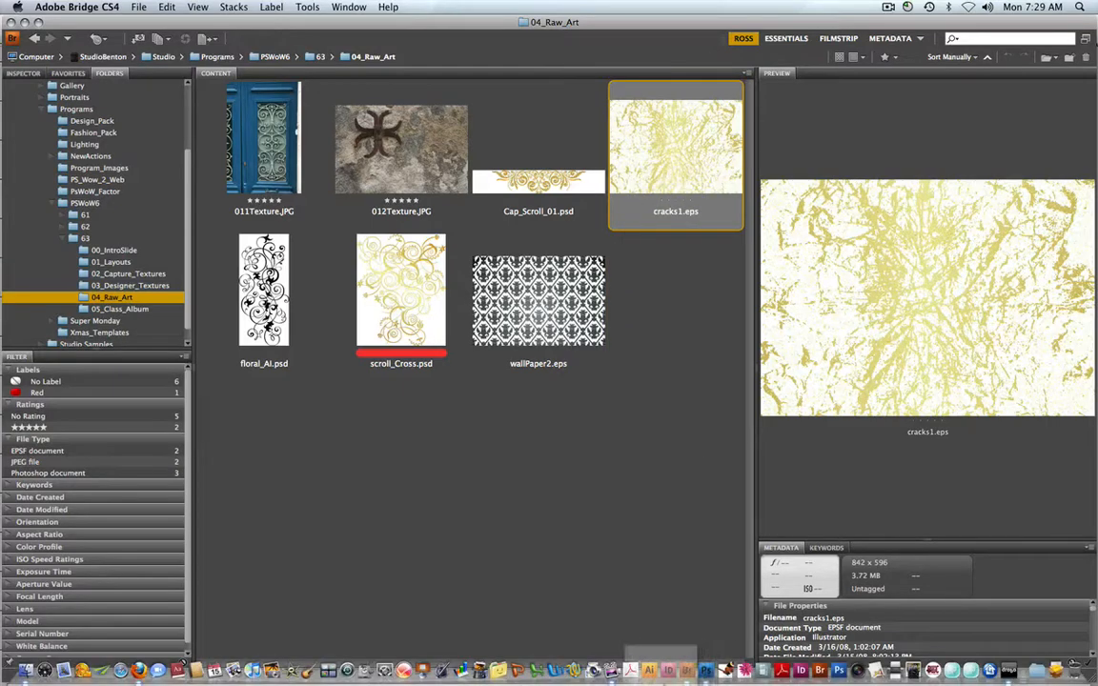
left_click(706, 670)
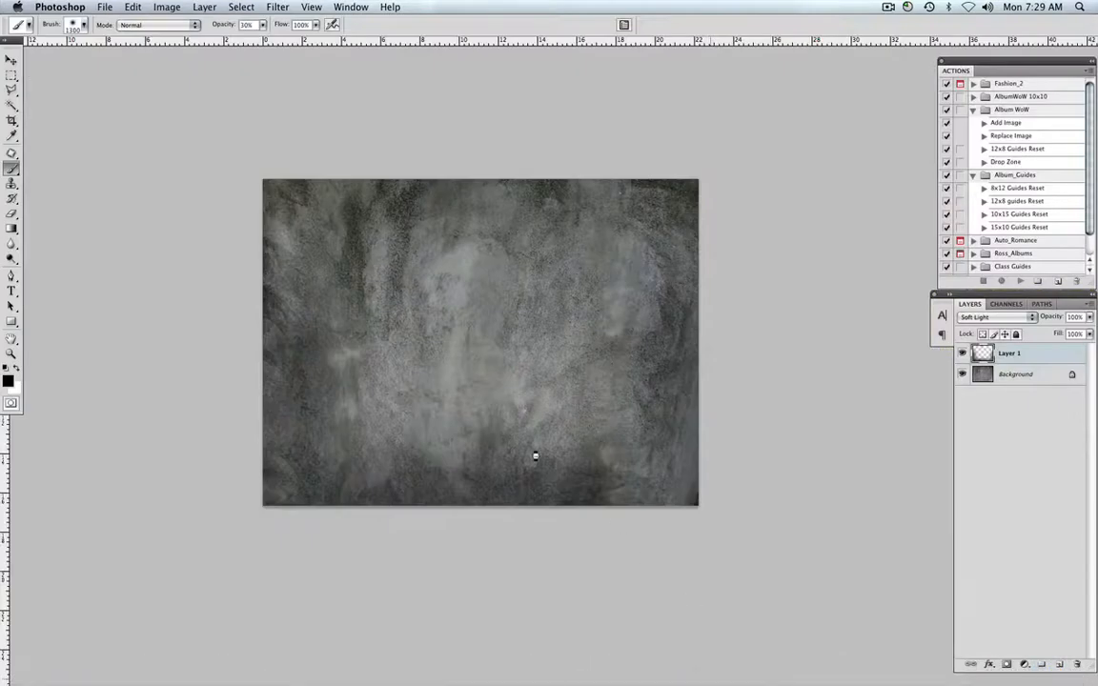
- Rasterize the EPS in RGB Color at 300 pixels/inch with a width of 15 inches
left_click(486, 305)
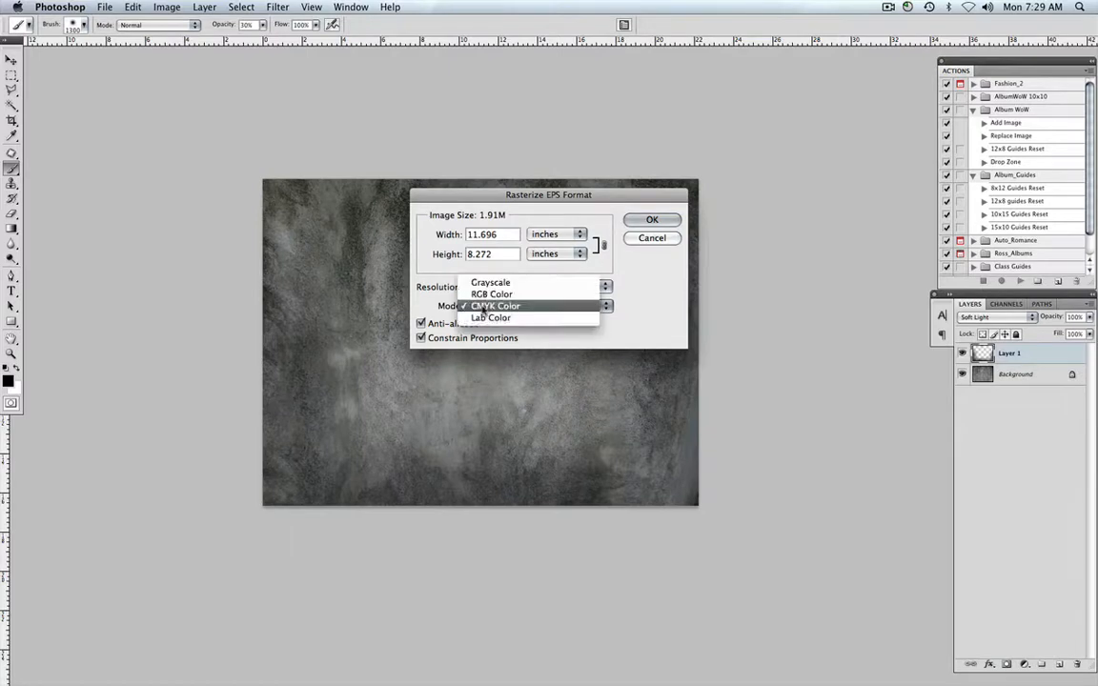
left_click(491, 293)
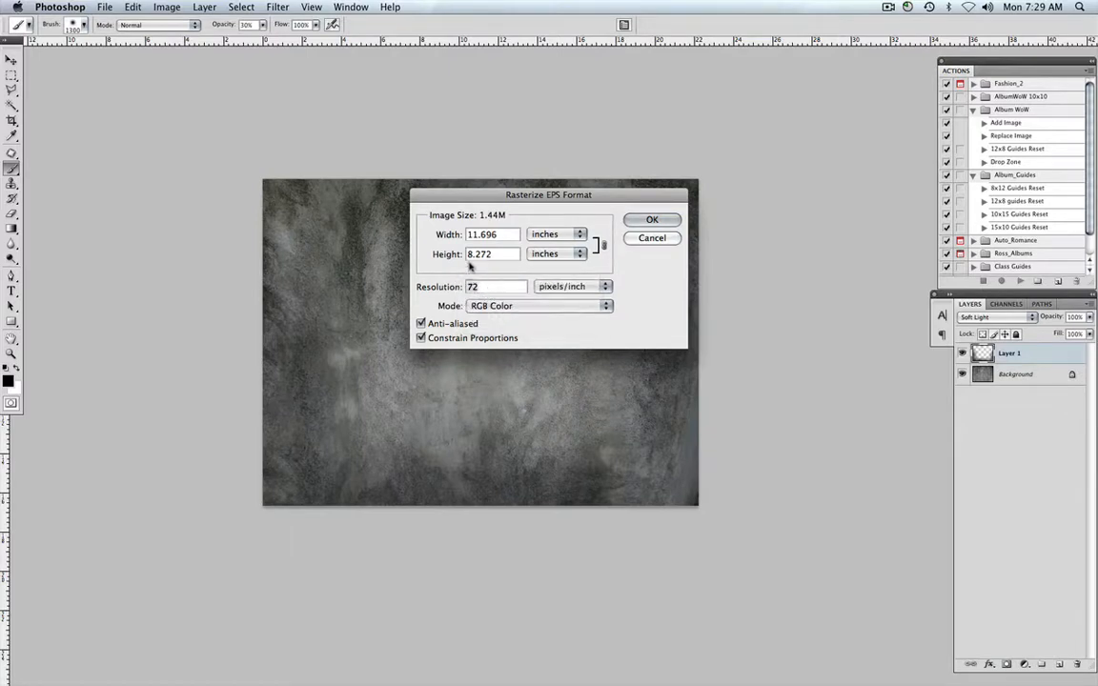
double_click(481, 286)
type("300")
double_click(498, 235)
type("15")
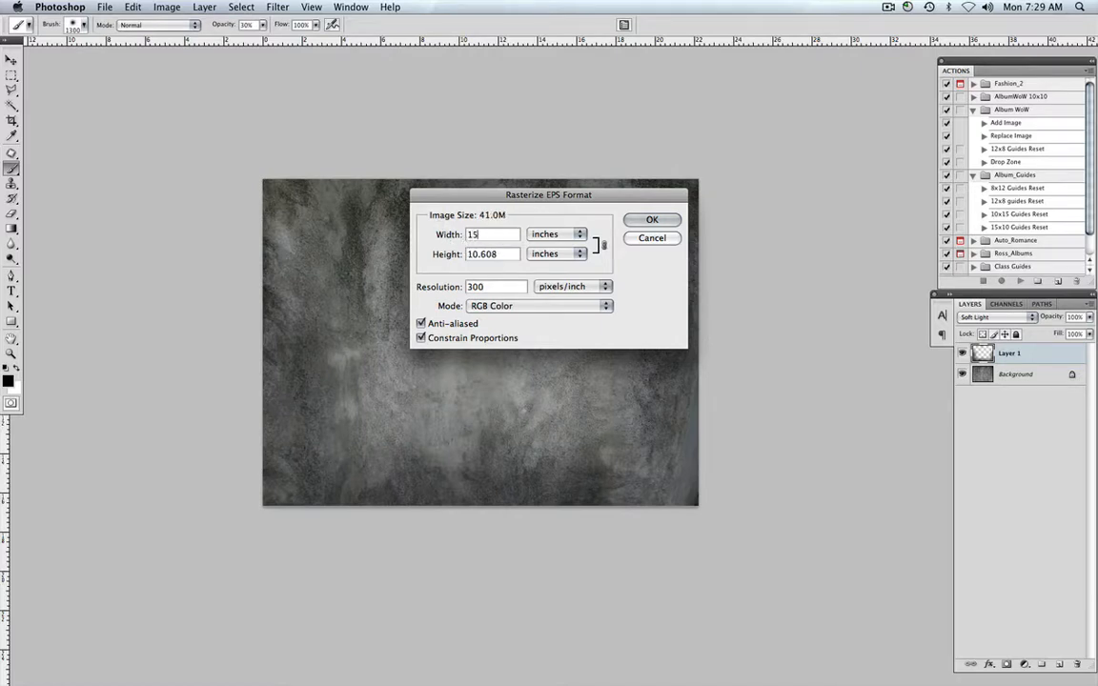
key("Return")
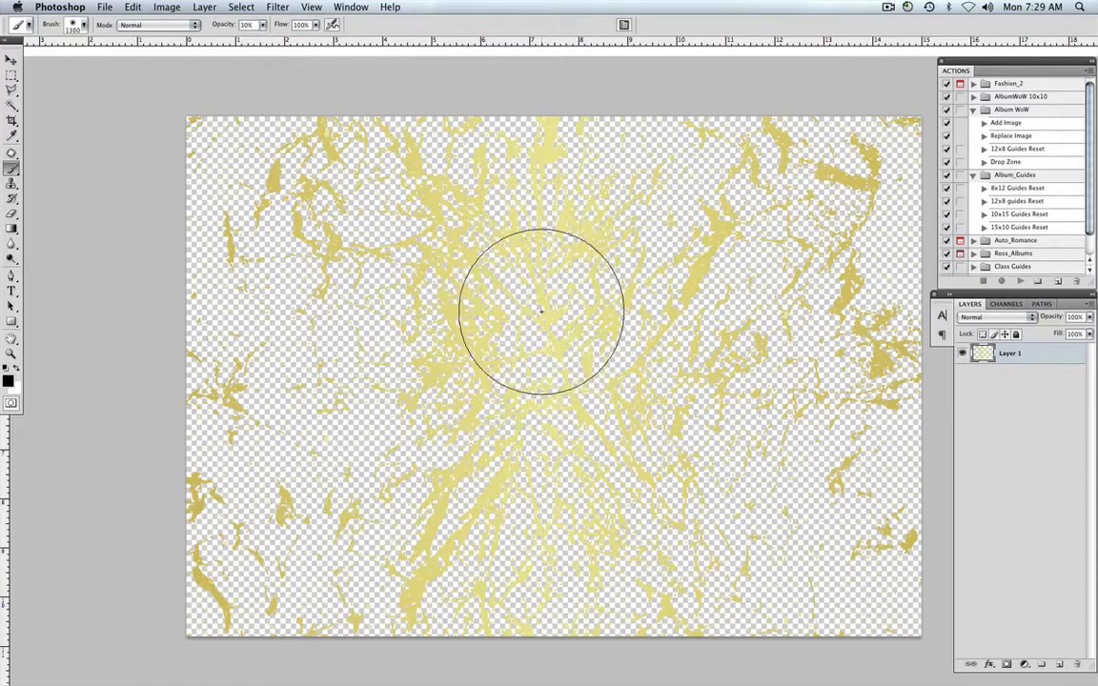
- Copy the cracks artwork onto the IMG_6729.JPG texture as a new layer and close the cracks file without saving
key("f")
key("f")
key("v")
left_click_drag(509, 45, 617, 260)
left_click_drag(405, 305, 343, 180)
left_click(580, 381)
key("super+w")
key("super+d")
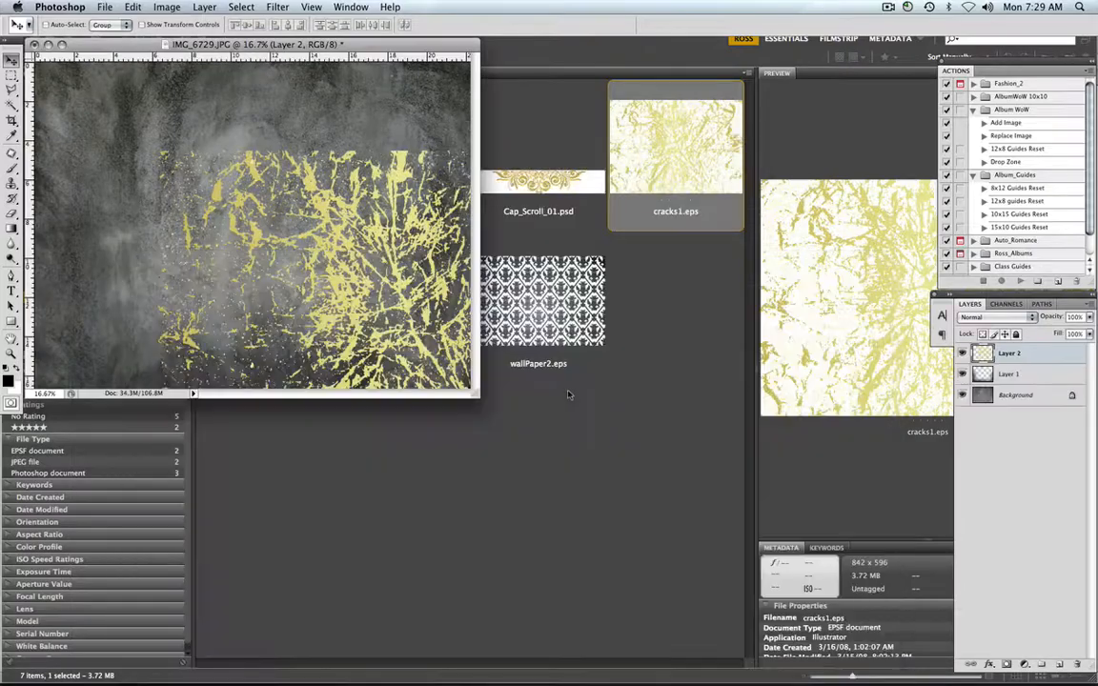
- Display IMG_6729.JPG in full screen mode and move the cracks layer to line up with the texture's left edge
key("f")
key("f")
key("f")
key("f")
left_click_drag(611, 371, 594, 341)
left_click_drag(656, 392, 531, 305)
- Transform the cracks layer to 88.9% width and 94.3% height so it fits the texture's edges
key("super+t")
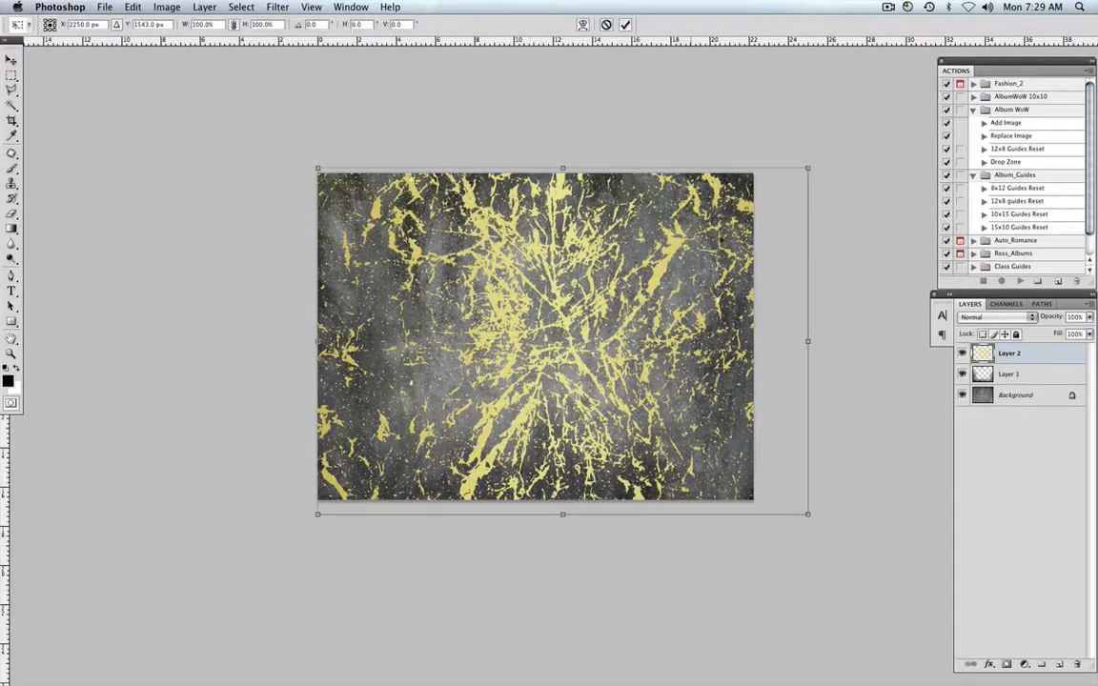
left_click_drag(809, 168, 753, 174)
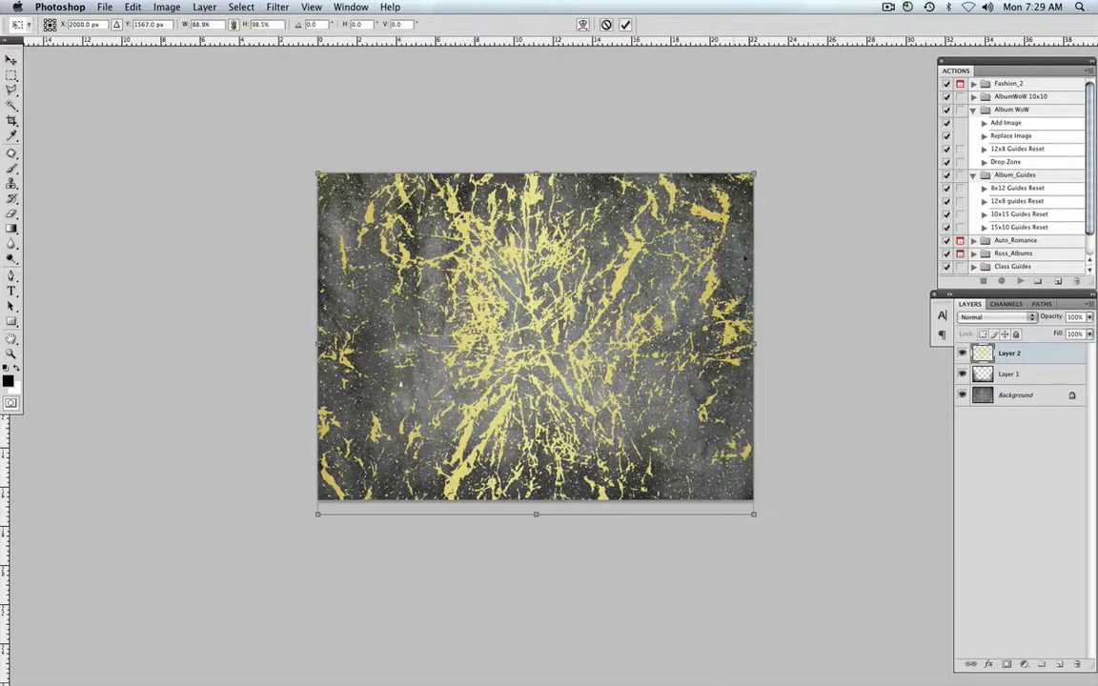
left_click_drag(535, 503, 534, 496)
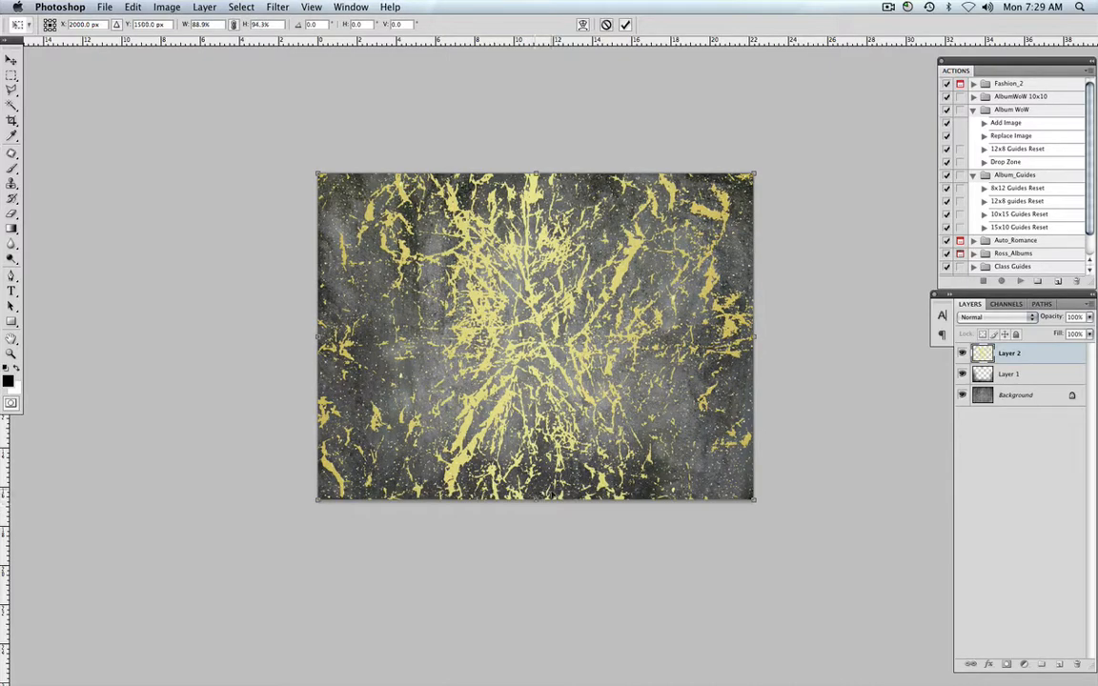
key("Return")
left_click_drag(538, 333, 508, 319)
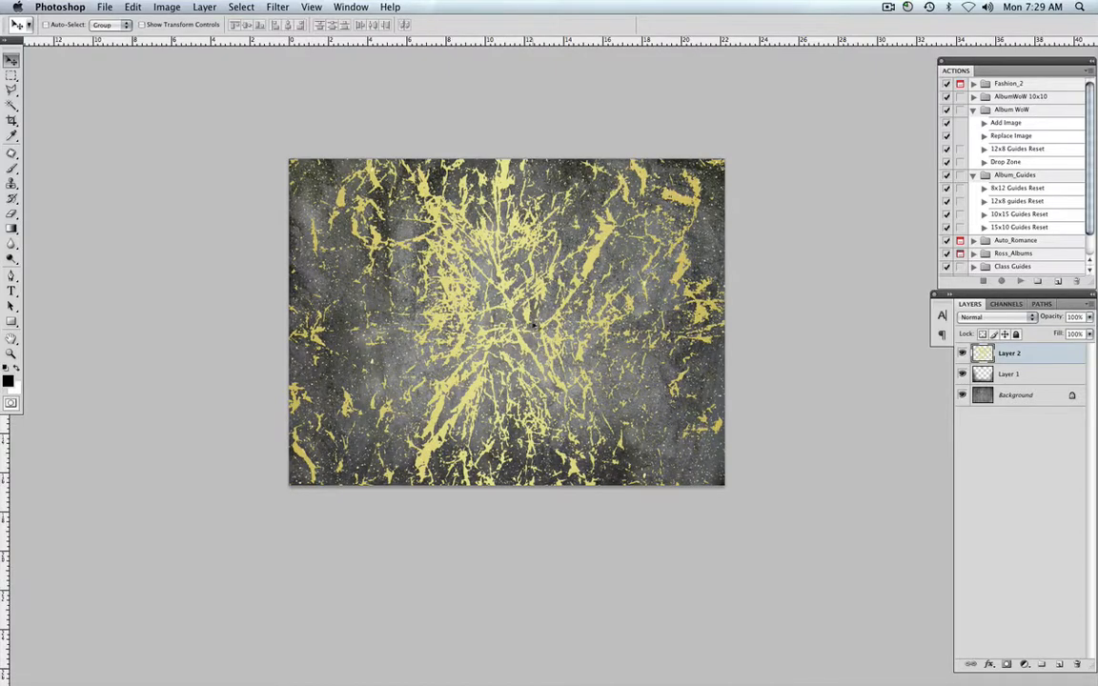
- Desaturate the cracks layer and set its blend mode to Soft Light
left_click(164, 7)
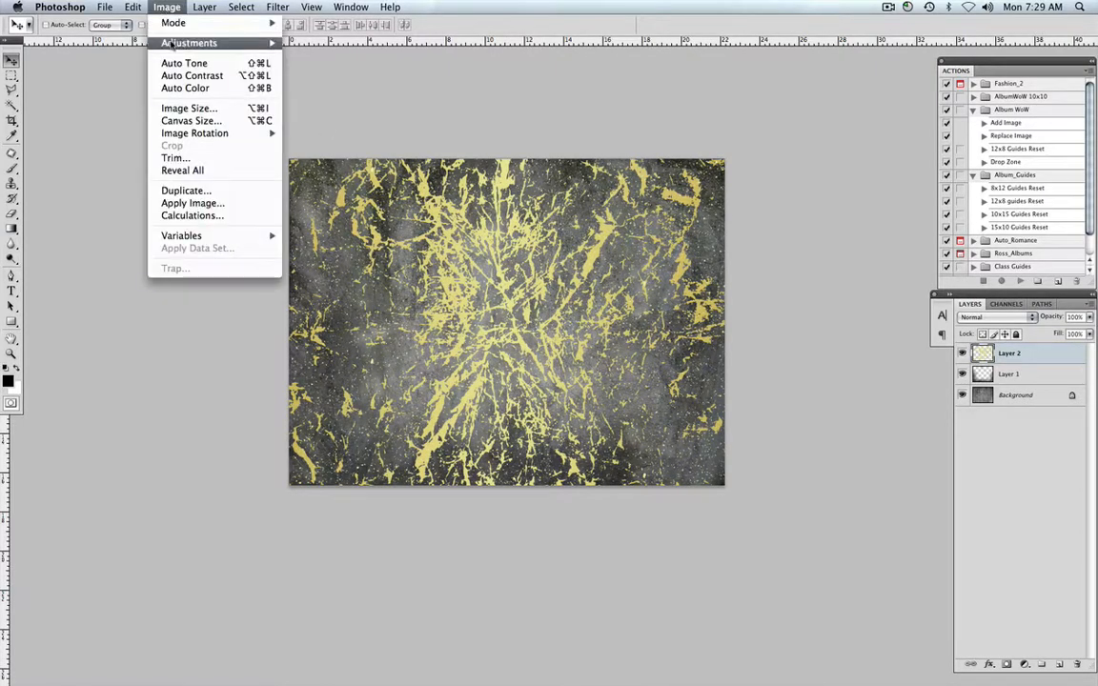
mouse_move(181, 43)
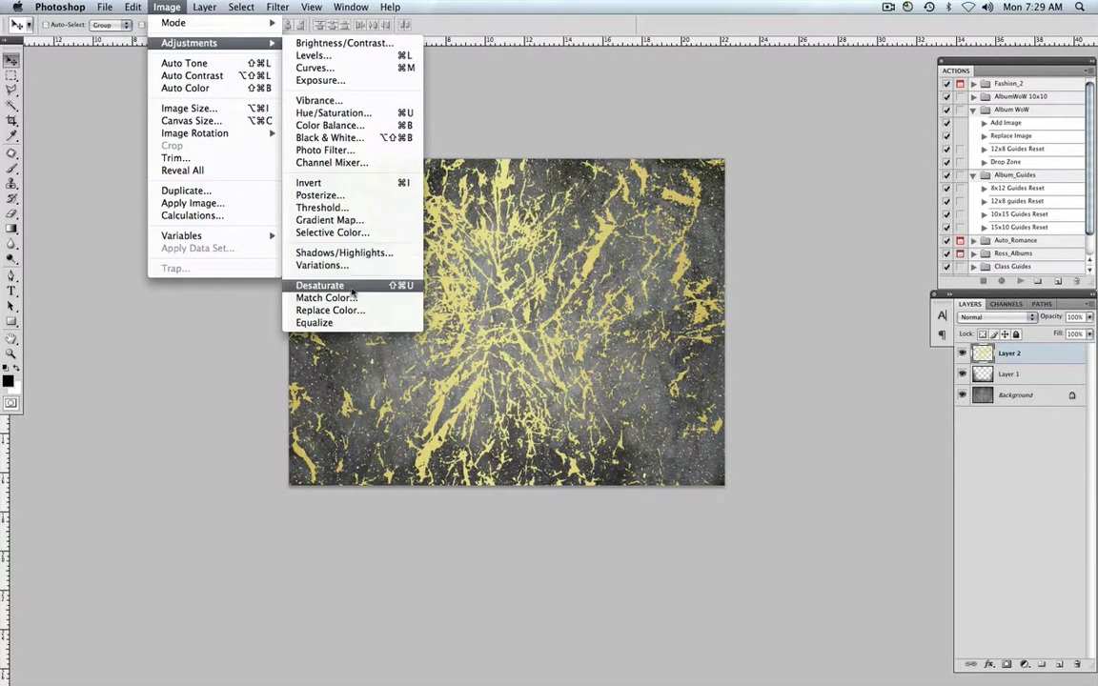
left_click(322, 285)
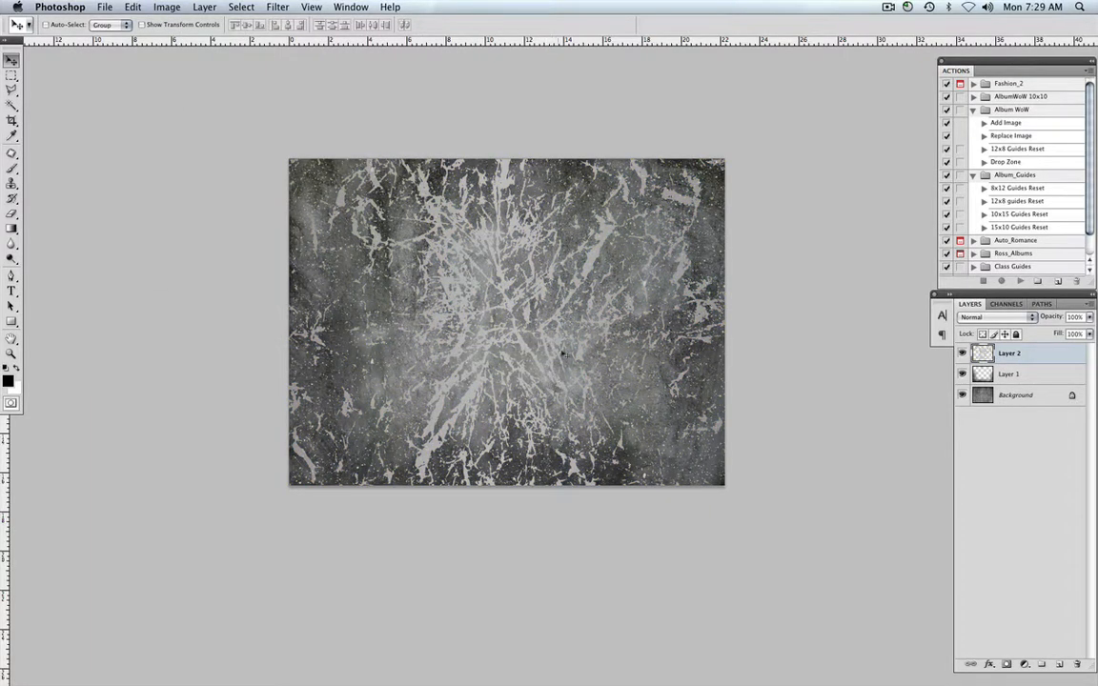
left_click(996, 316)
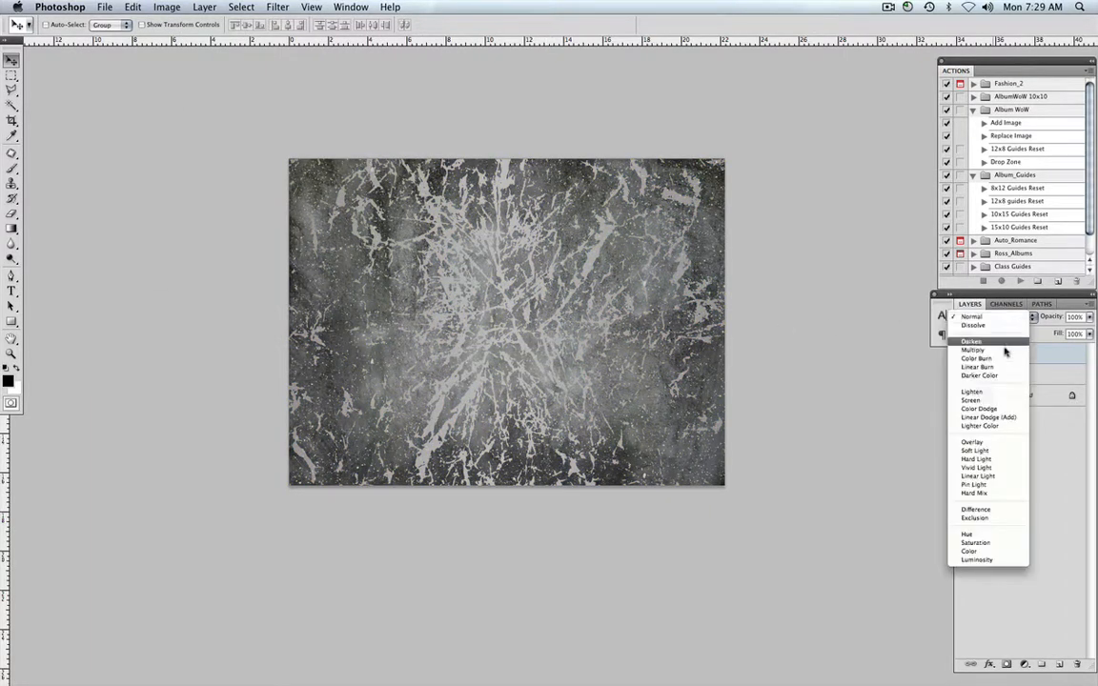
left_click(996, 458)
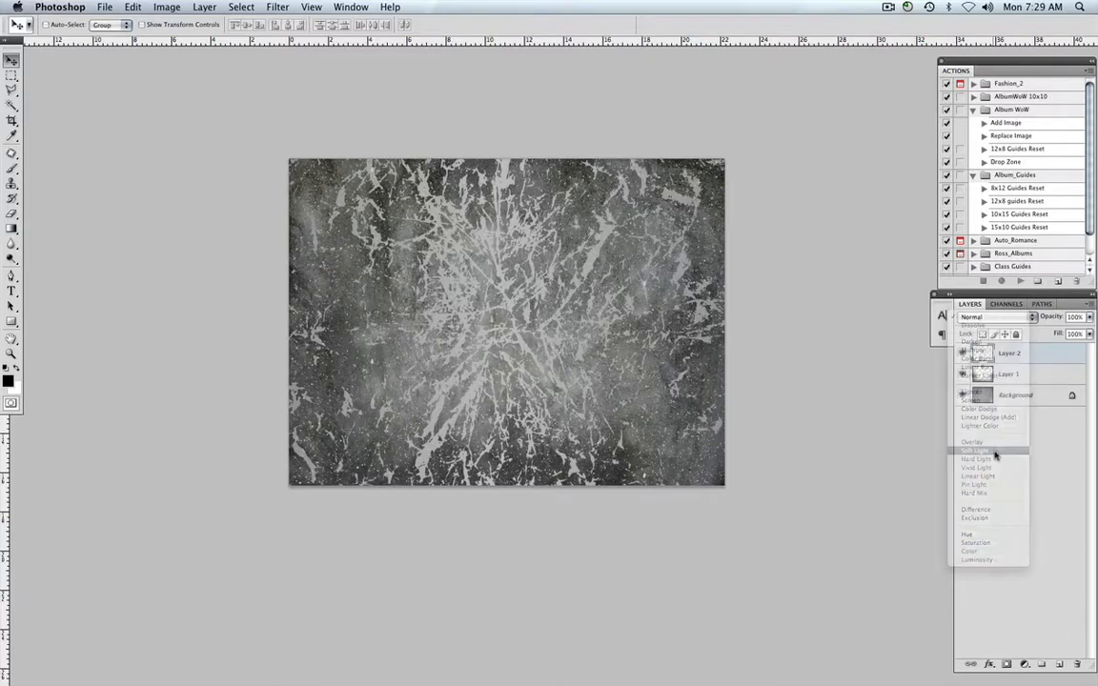
left_click_drag(506, 341, 490, 339)
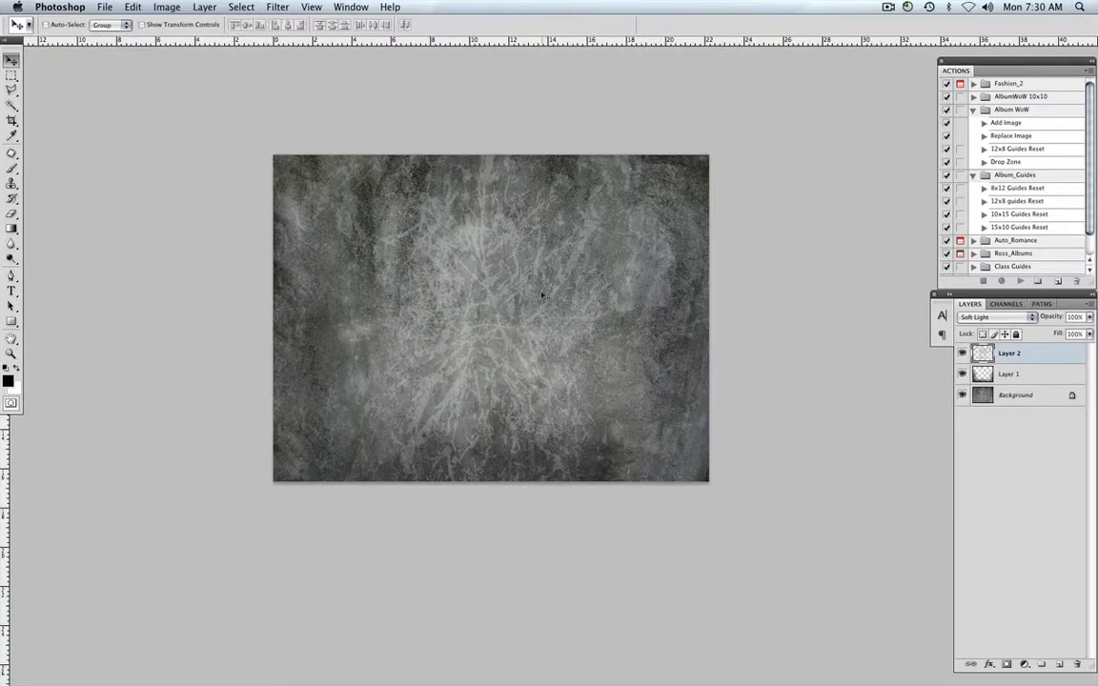
- Invert the cracks layer and lower its opacity to 57%
left_click(164, 9)
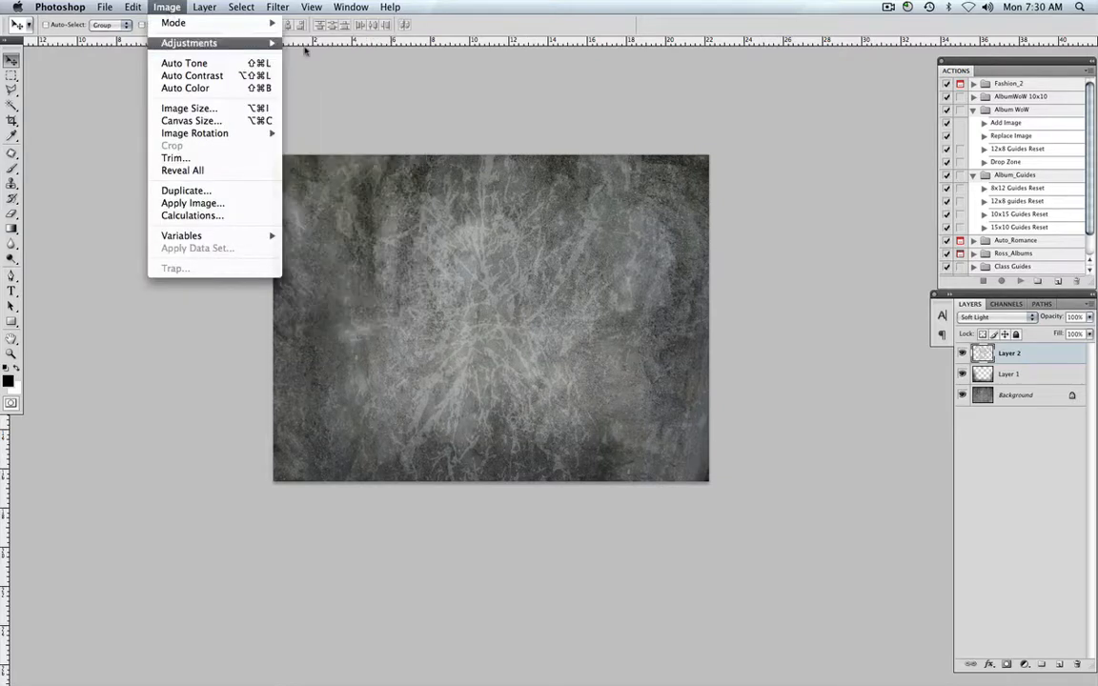
mouse_move(276, 45)
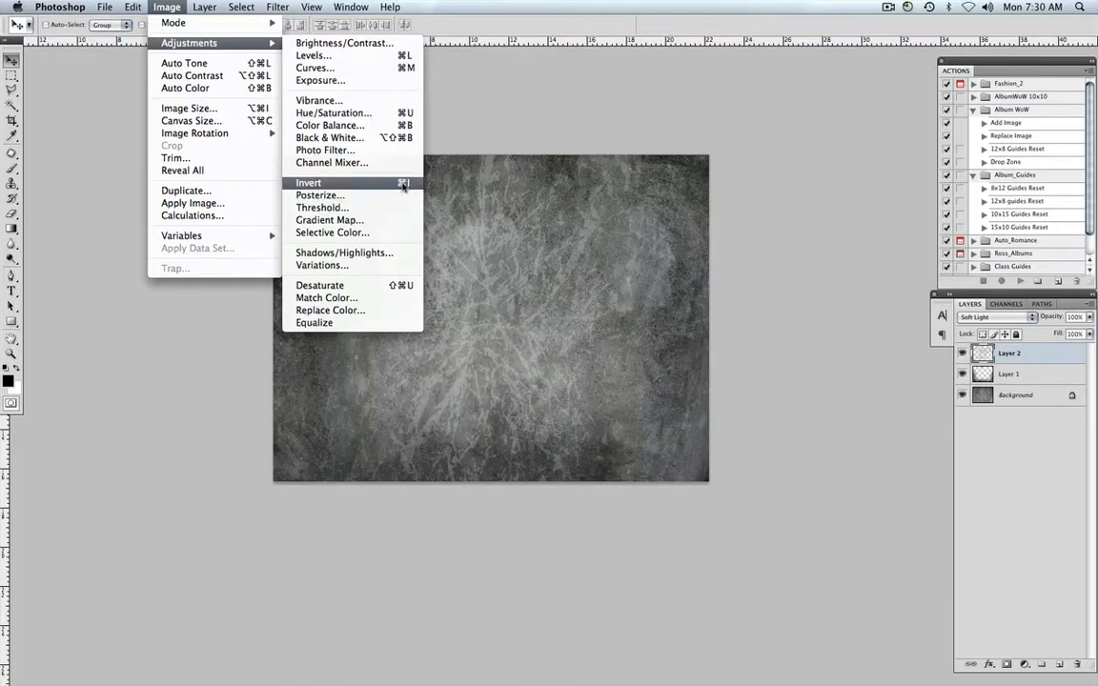
left_click(403, 184)
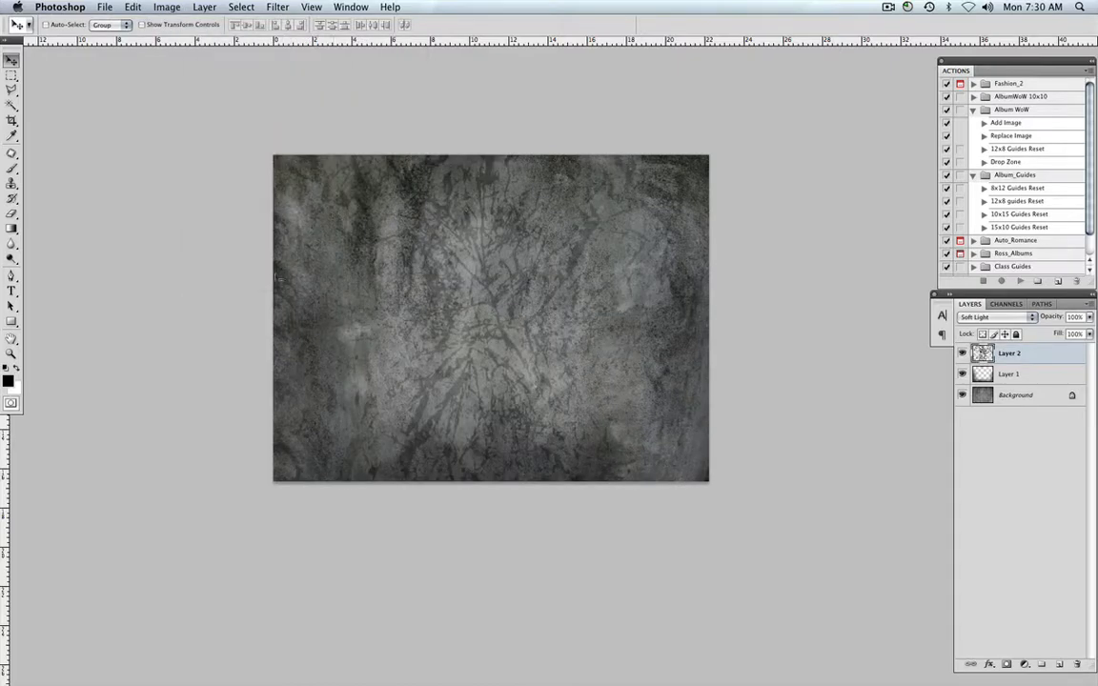
left_click_drag(1046, 317, 1057, 322)
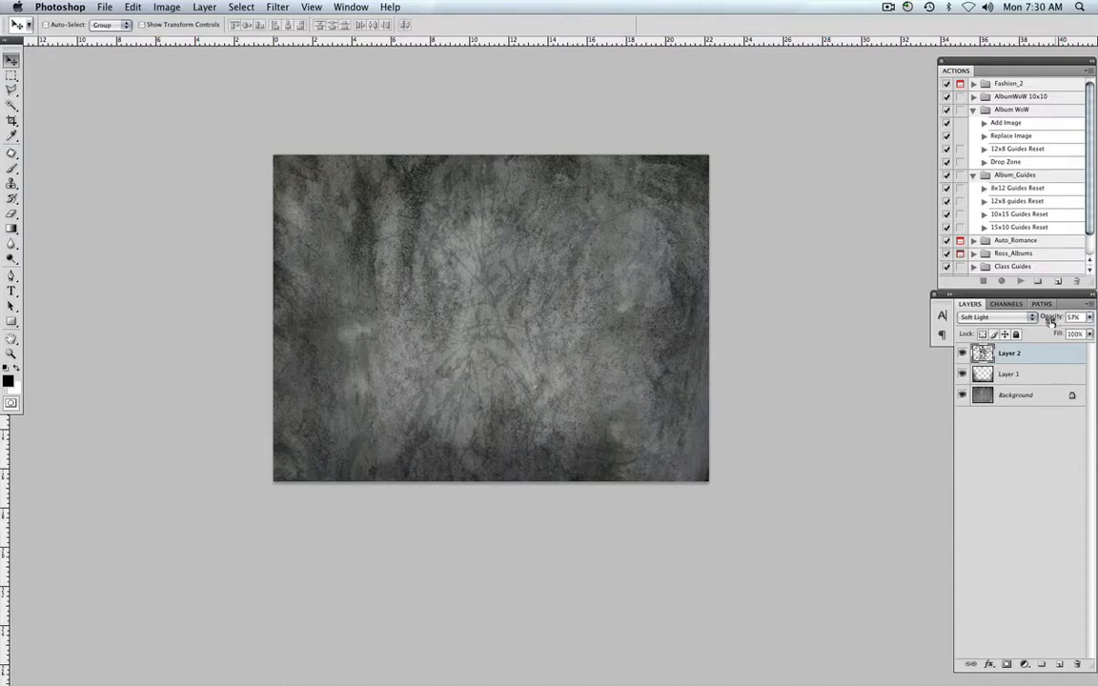
left_click_drag(431, 340, 401, 331)
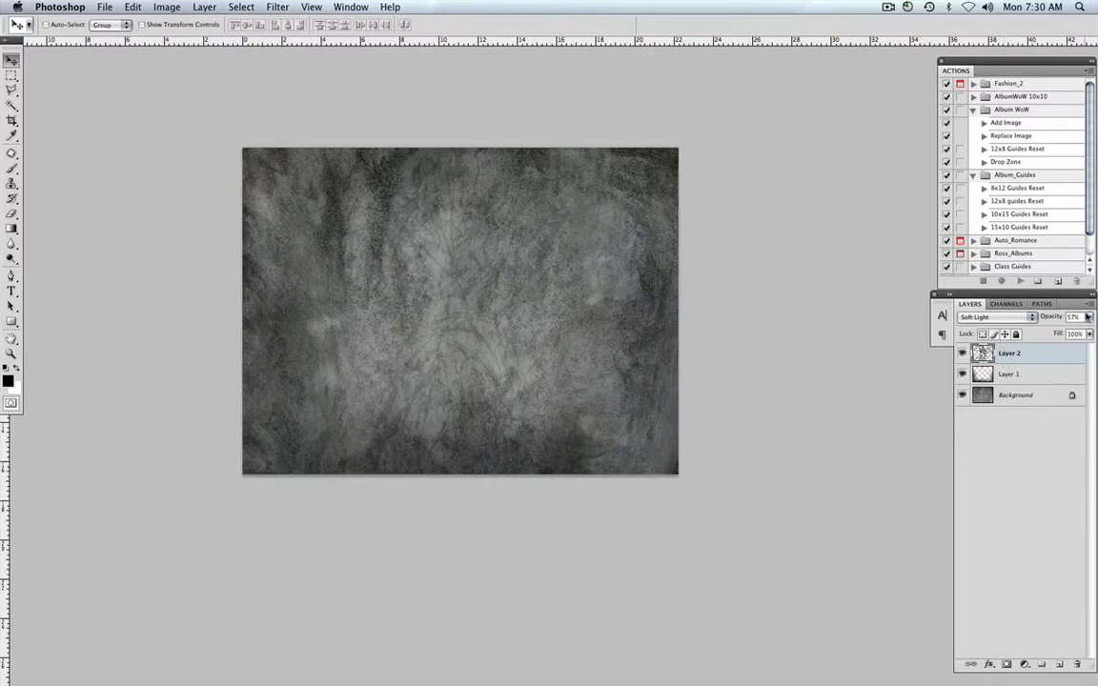
- Flatten the image and save it as a JPEG named Texture in 02_Capture_Textures, replacing the existing file
left_click(1089, 303)
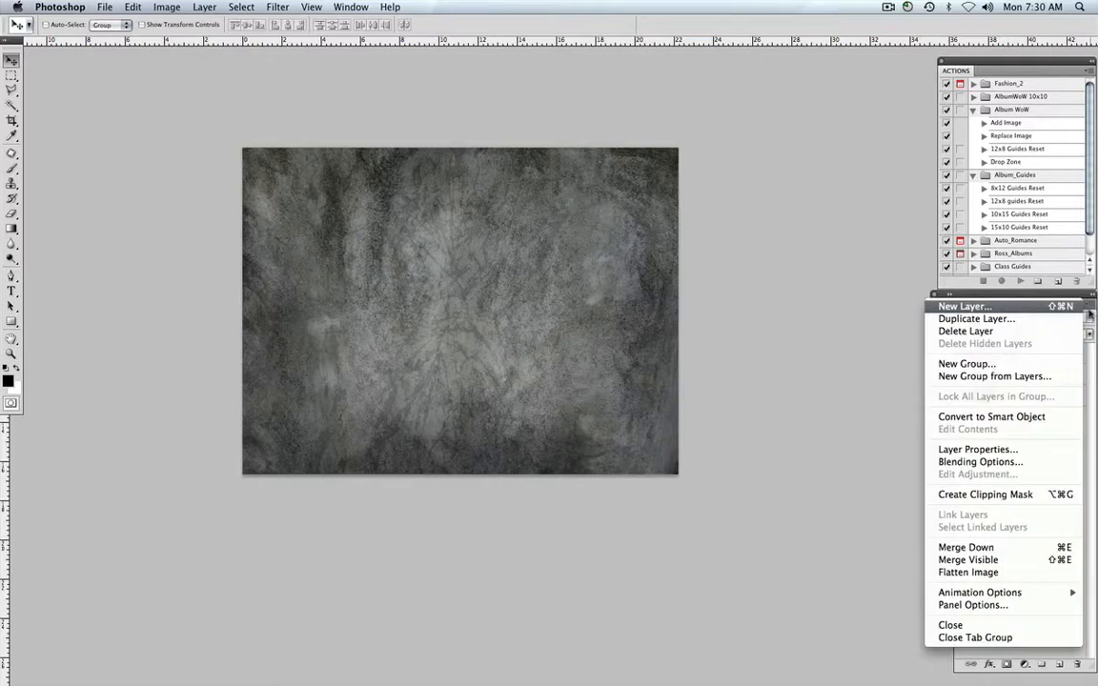
left_click(972, 572)
key("super+shift+s")
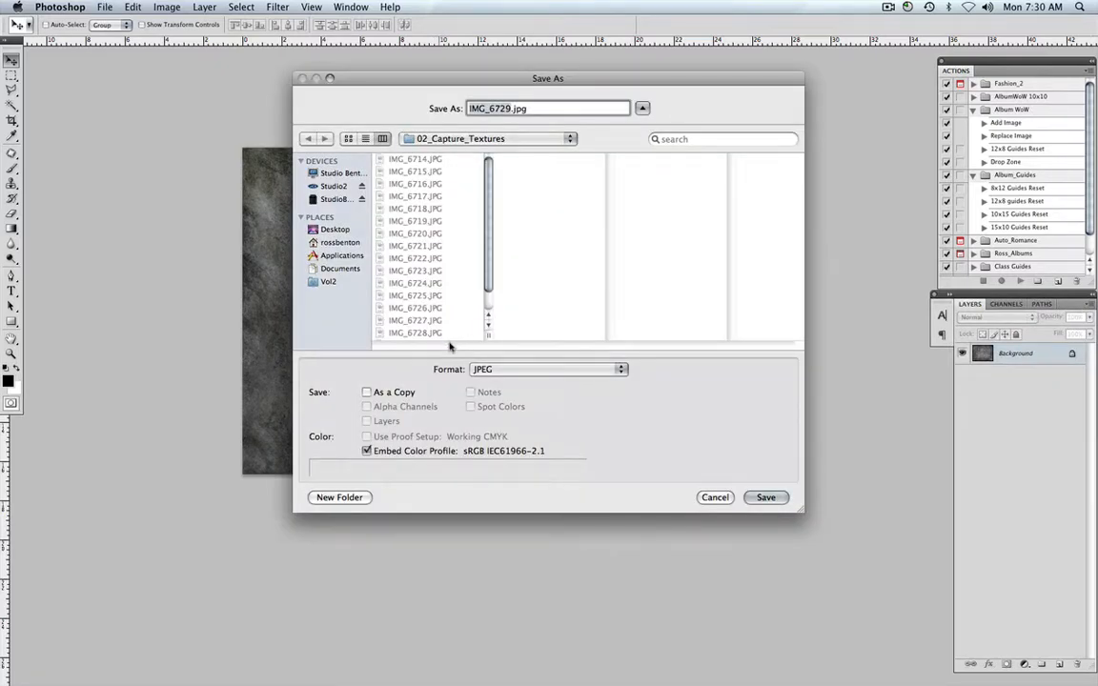
type("Texture")
key("Return")
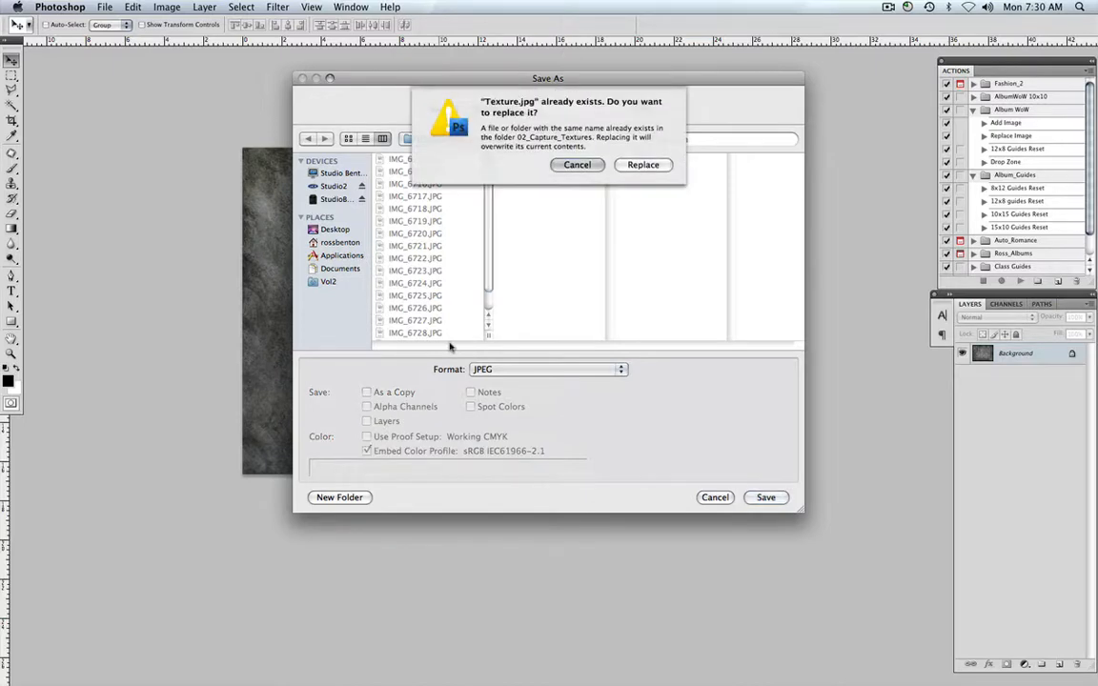
left_click(645, 165)
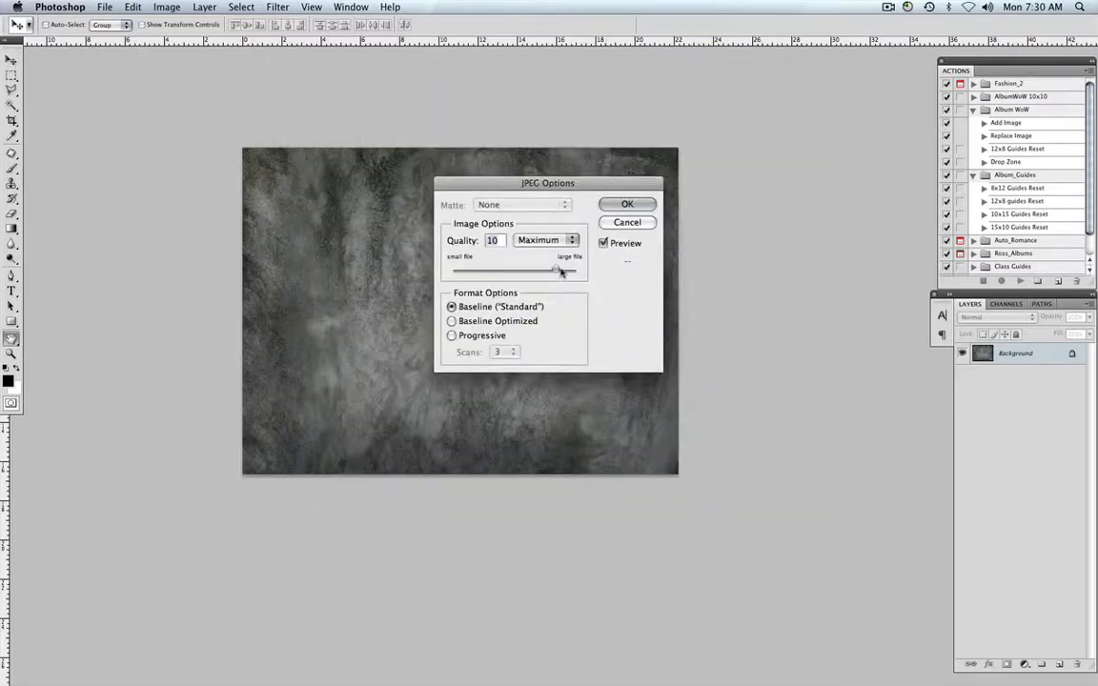
- Set the JPEG quality to 12, Maximum, complete the save and close the image
left_click_drag(555, 269, 576, 269)
double_click(491, 240)
type("1")
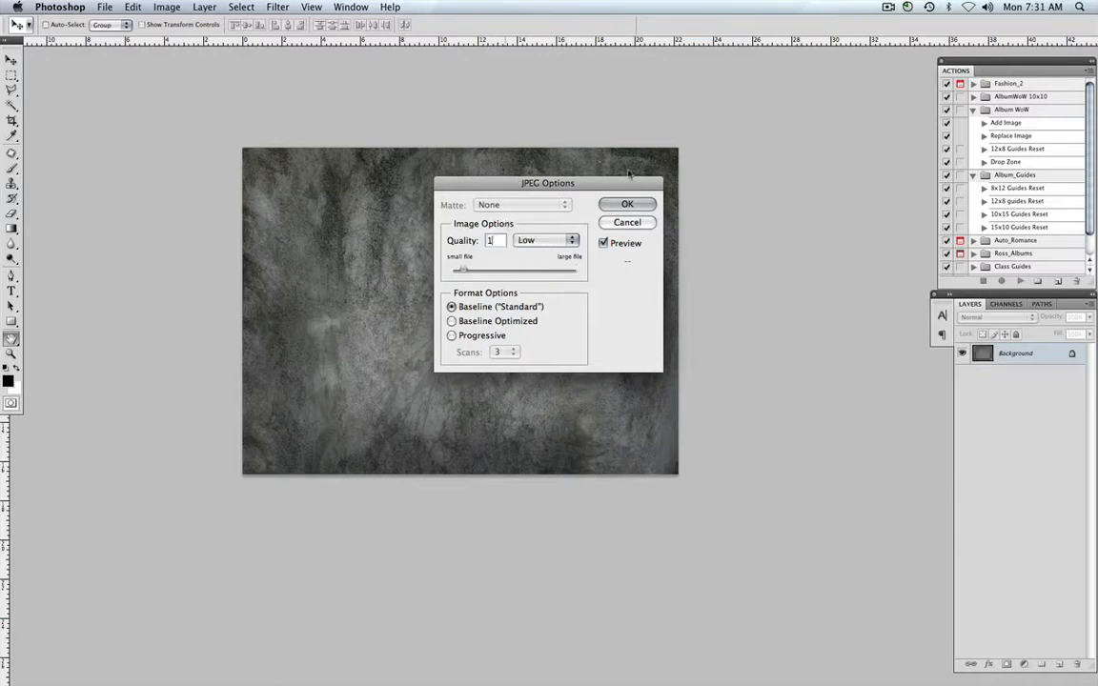
type("2")
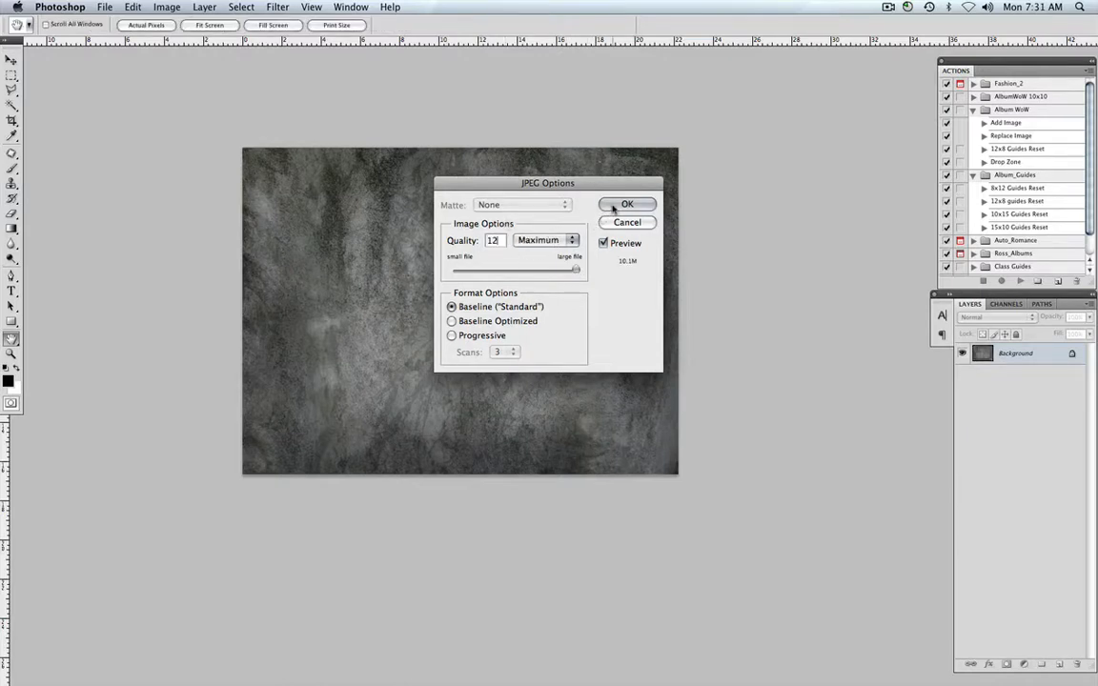
left_click(624, 205)
key("v")
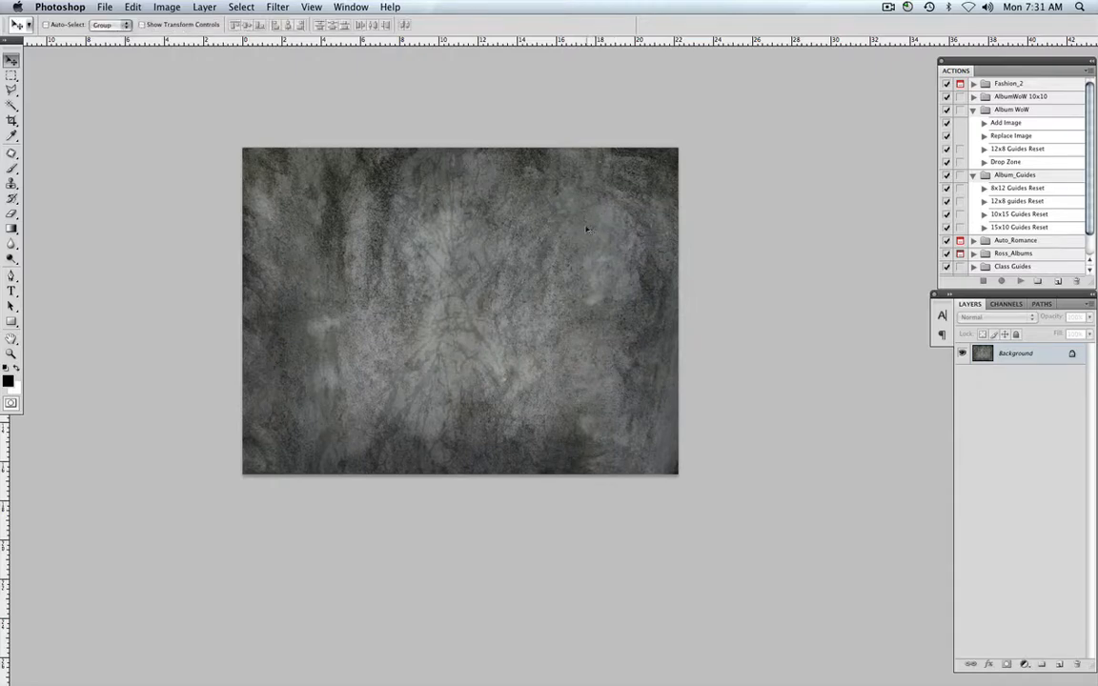
key("super+w")
- Switch to Bridge and compare Texture.jpg with the original IMG_6729.JPG in the 02_Capture_Textures folder
left_click(267, 345)
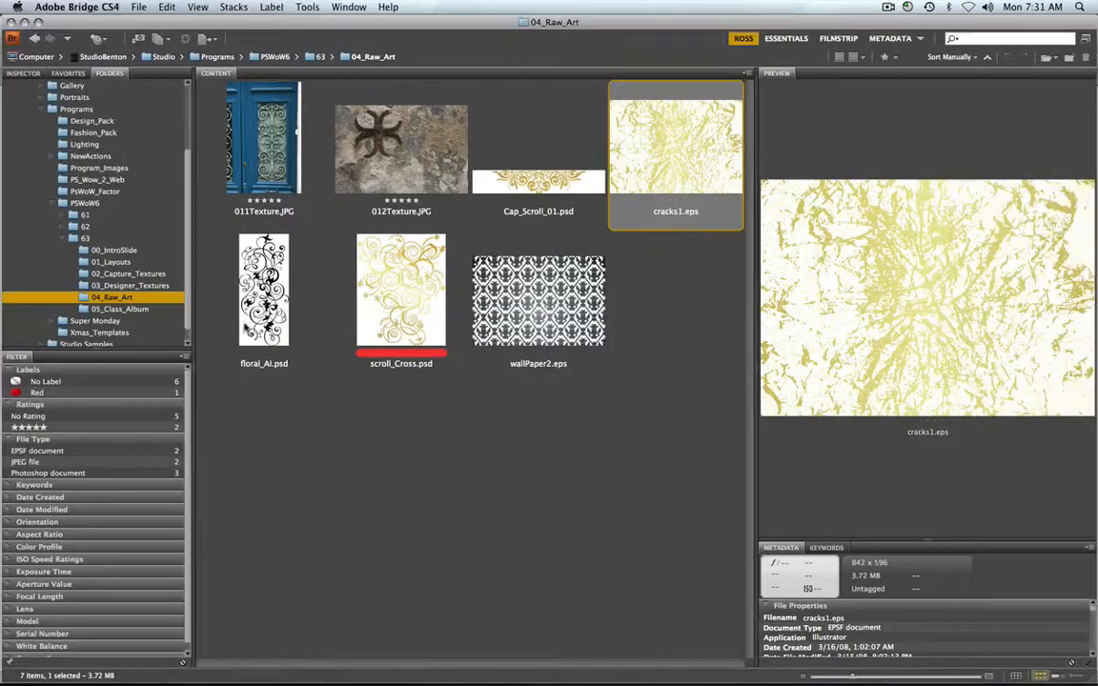
left_click(126, 273)
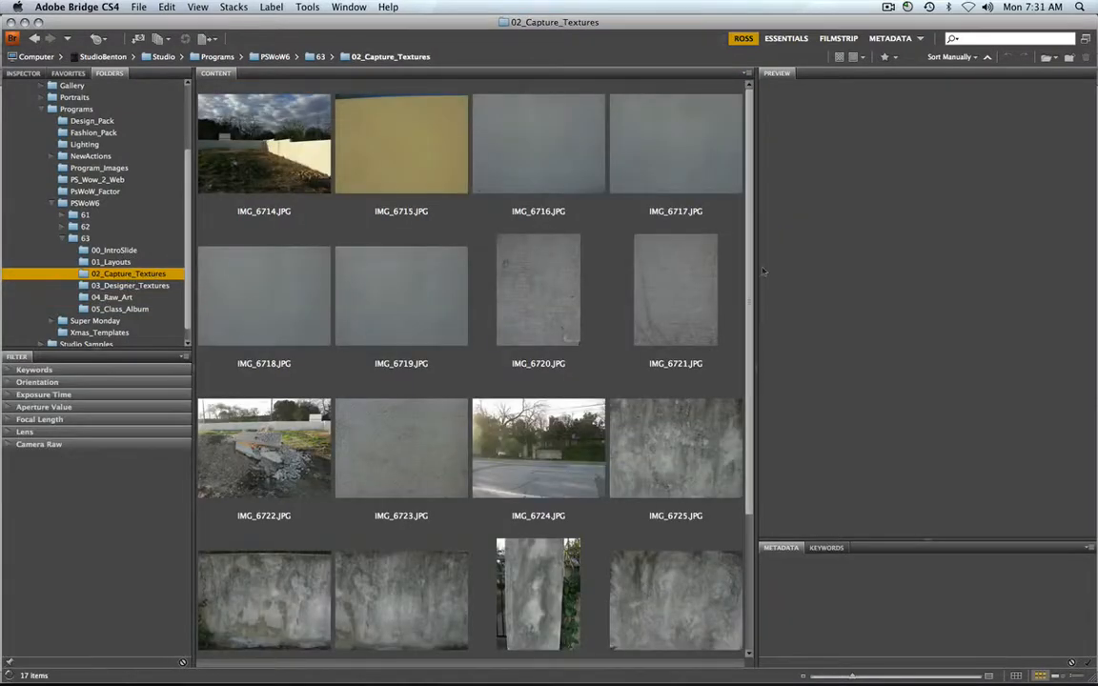
scroll(749, 284, "down", 3)
left_click(266, 522)
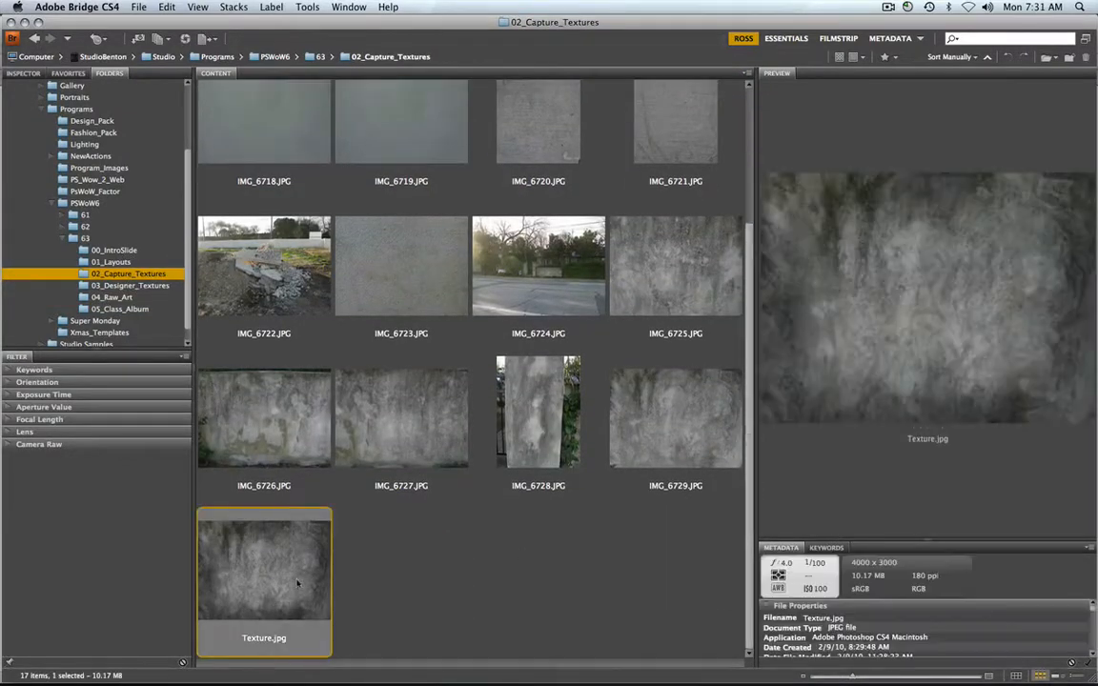
left_click(673, 439)
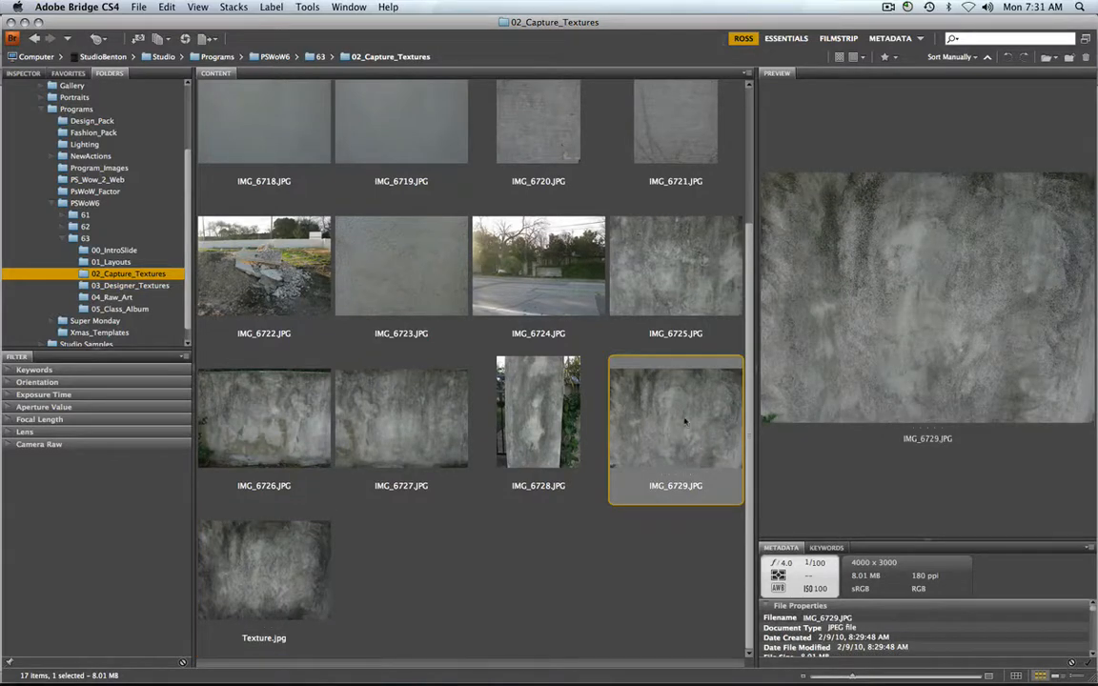
key("Right")
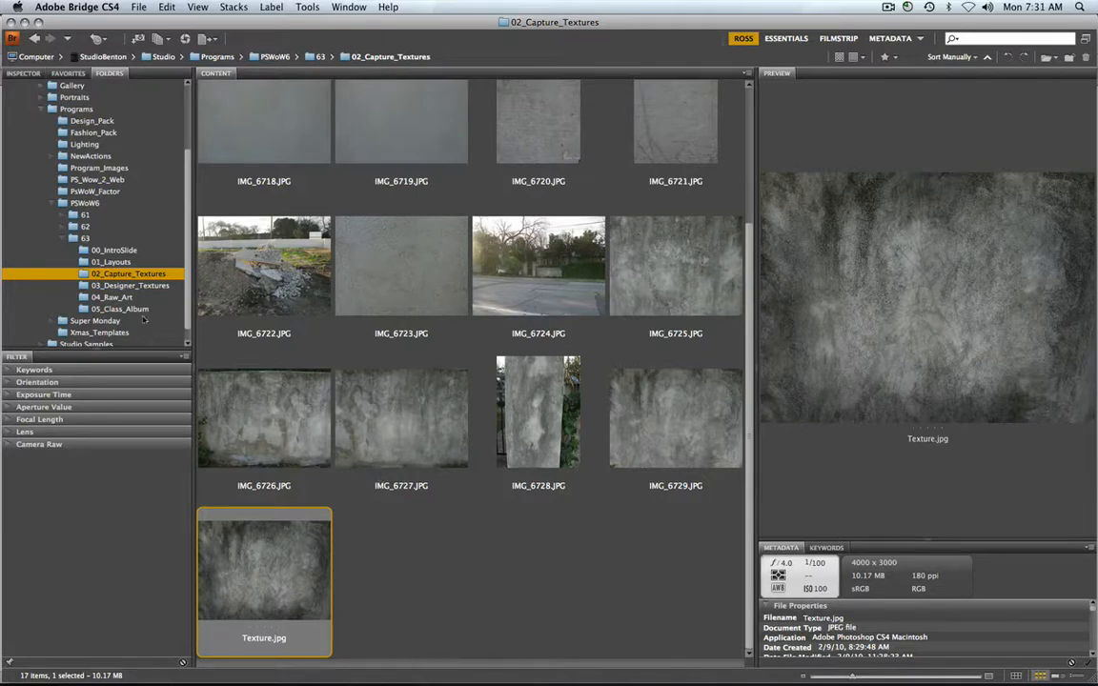
- Open the album spread 02_03.psd from the 05_Class_Album folder and display it in full screen mode
left_click(133, 309)
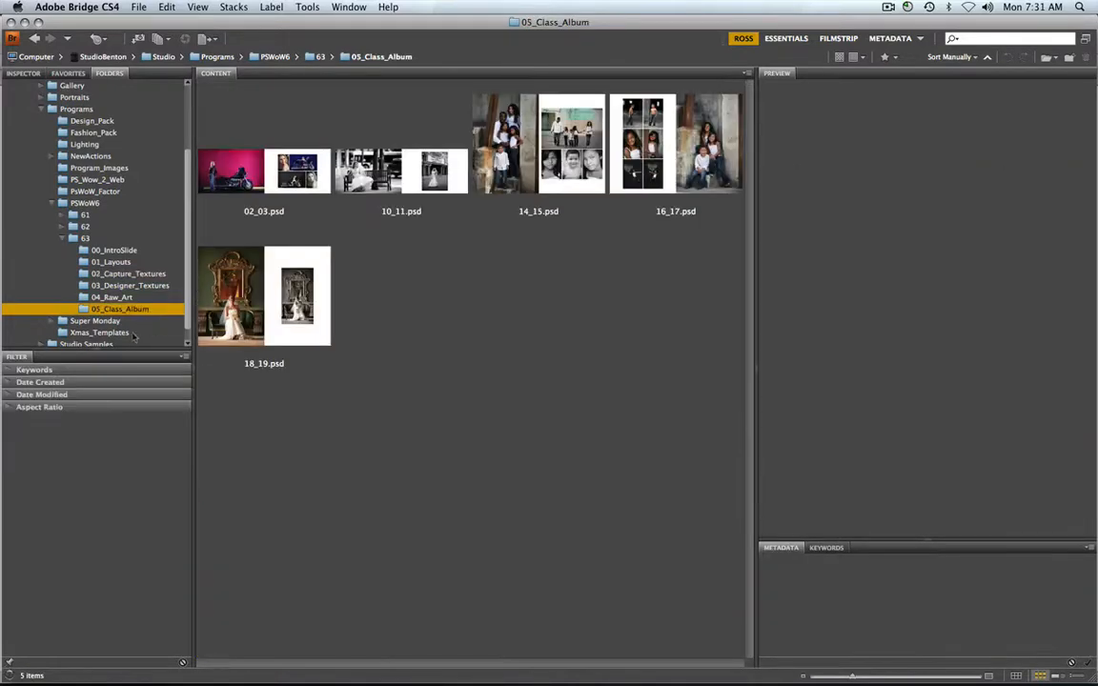
left_click(312, 227)
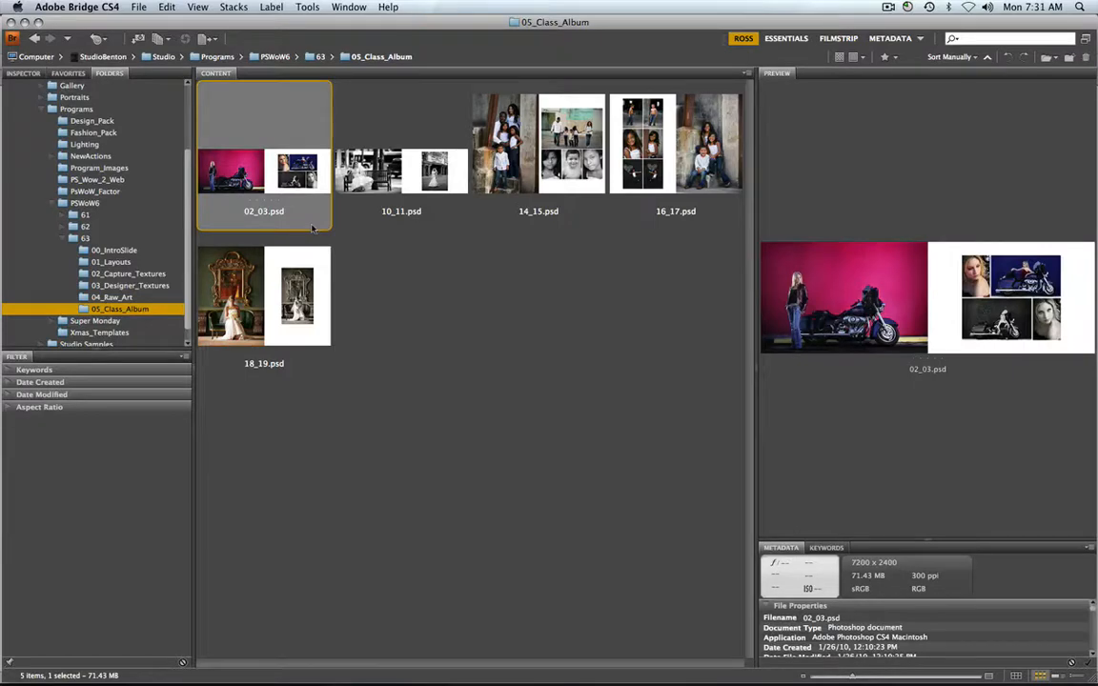
double_click(312, 228)
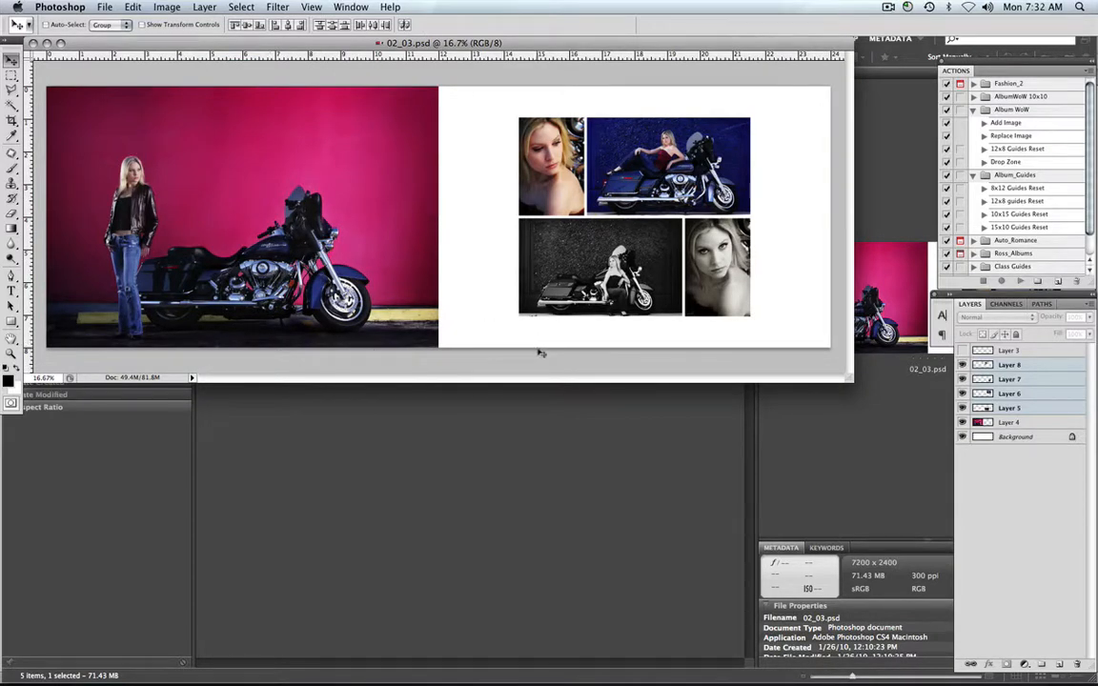
key("f")
left_click_drag(585, 355, 514, 347)
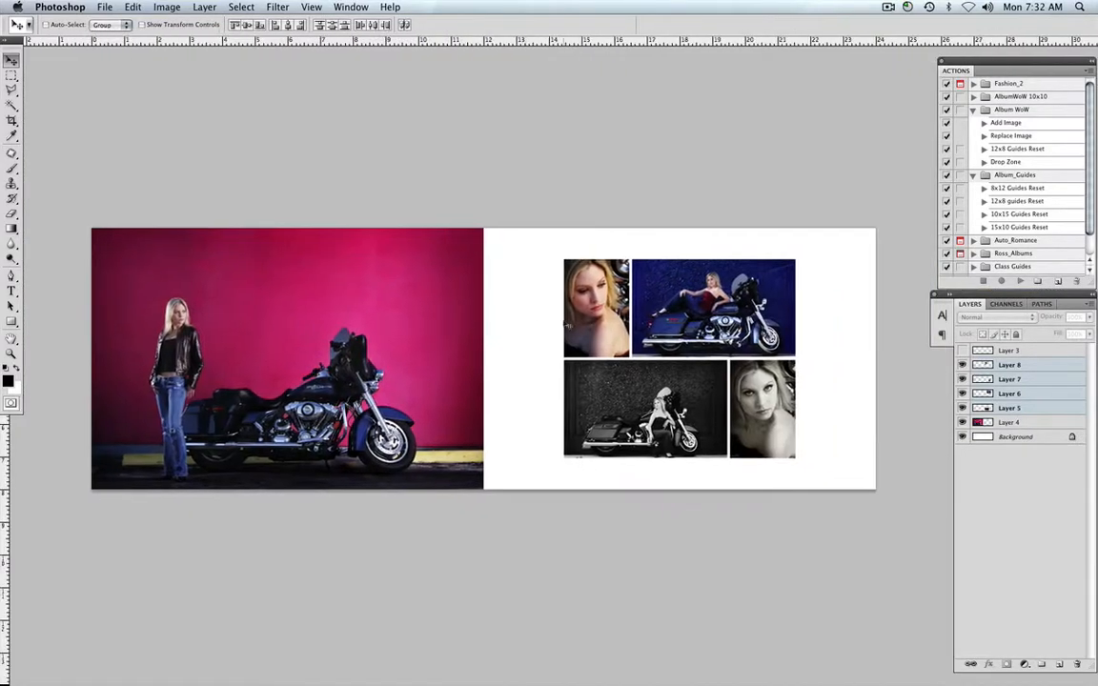
- Add a Solid Color fill layer directly above the Background layer
left_click(1017, 439)
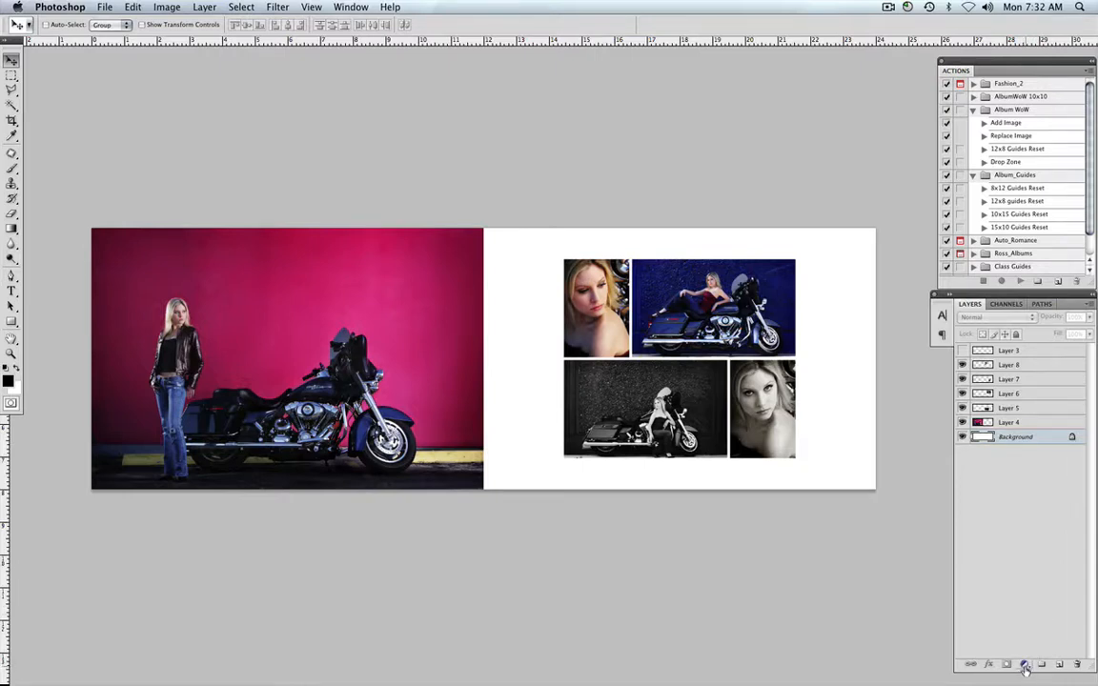
left_click(1024, 665)
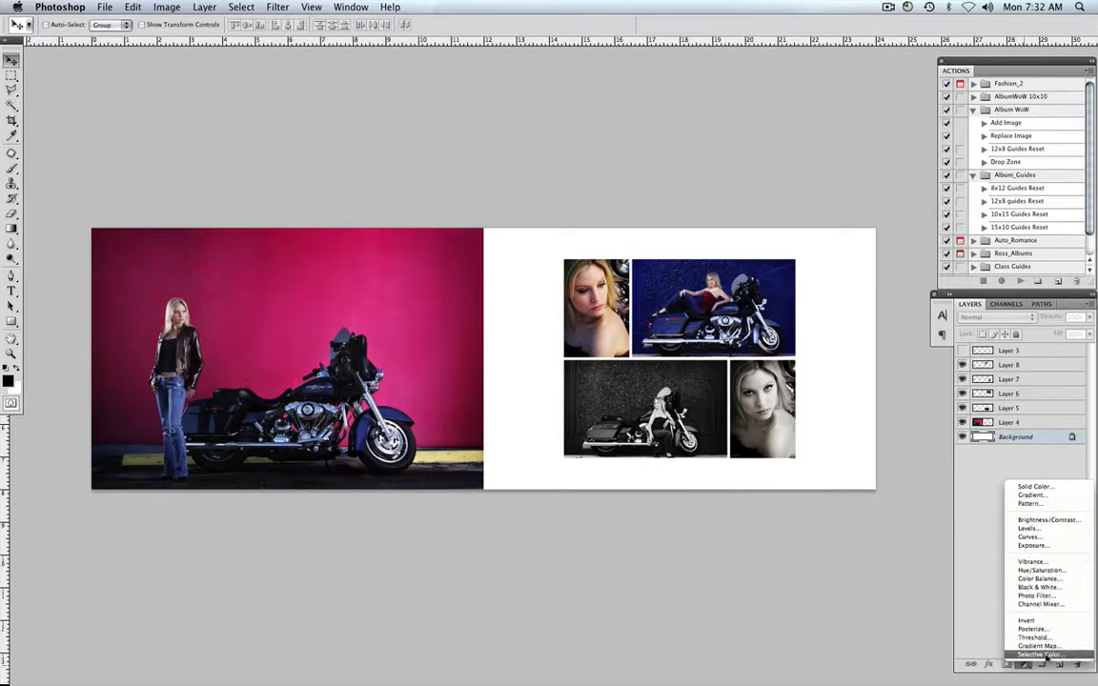
left_click(1034, 487)
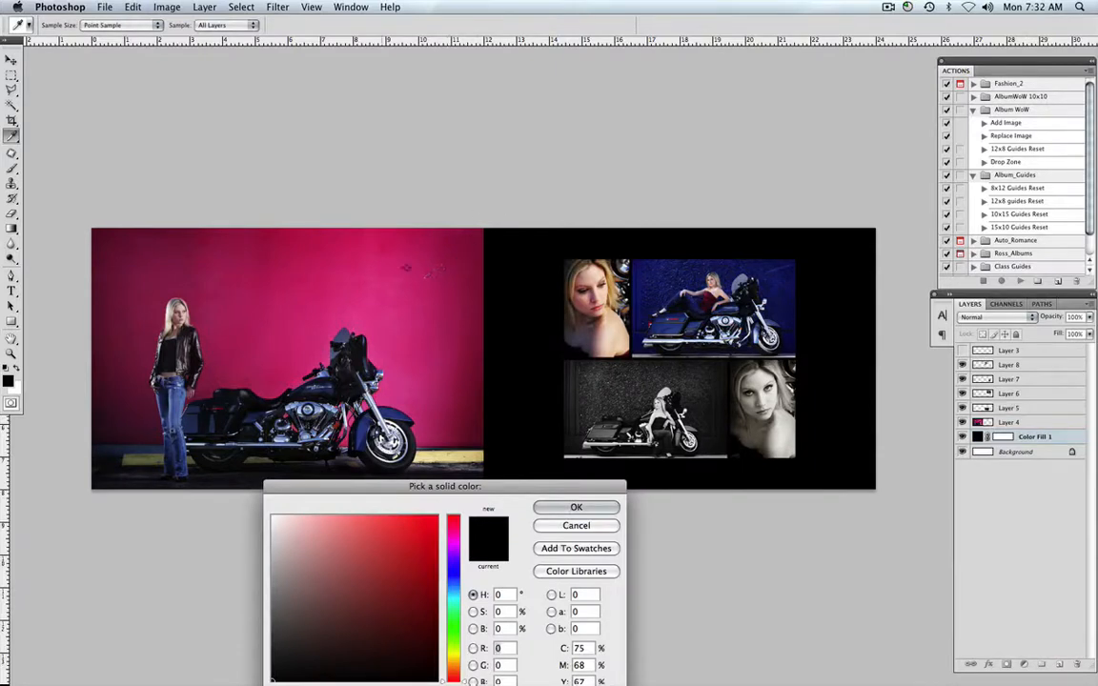
- Try fill colors sampled from the spread's photos, including the magenta wall, the blue wall and the black-and-white motorcycle shot
left_click(656, 291)
left_click(405, 289)
left_click(650, 294)
left_click(350, 300)
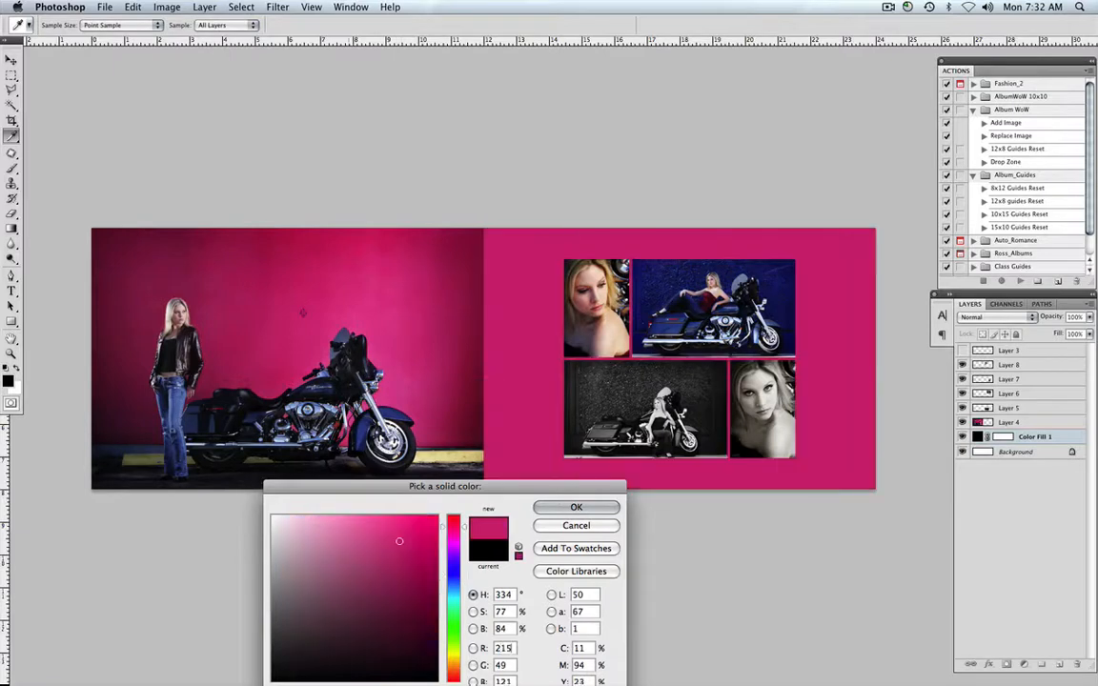
left_click(168, 375)
left_click(353, 367)
left_click(466, 327)
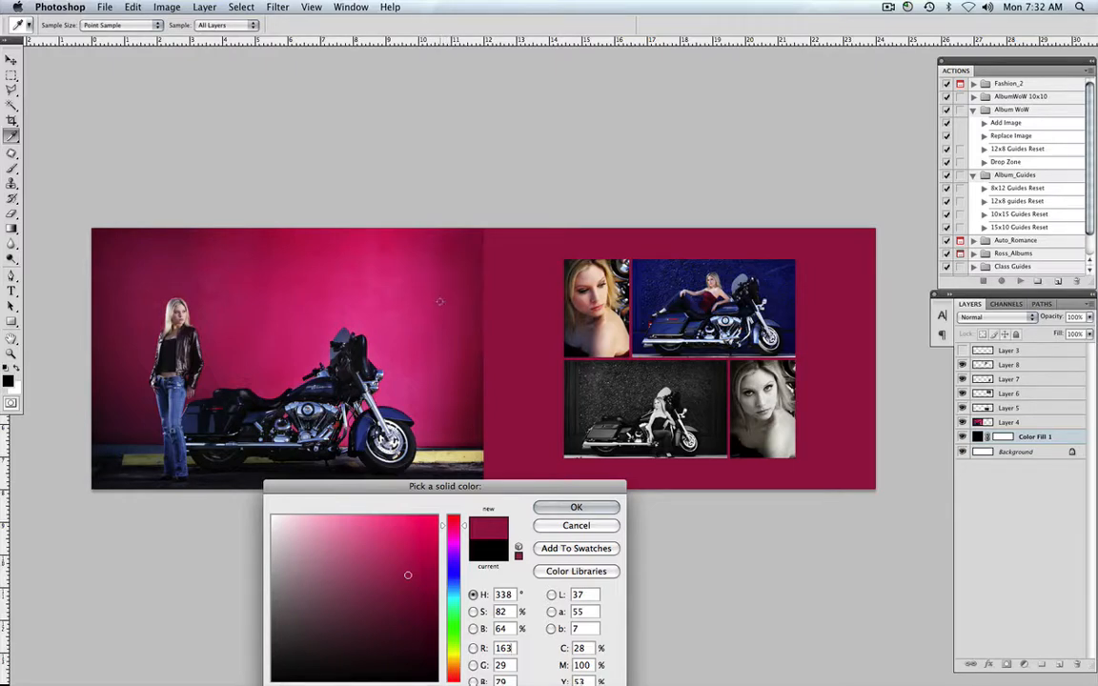
left_click(481, 255)
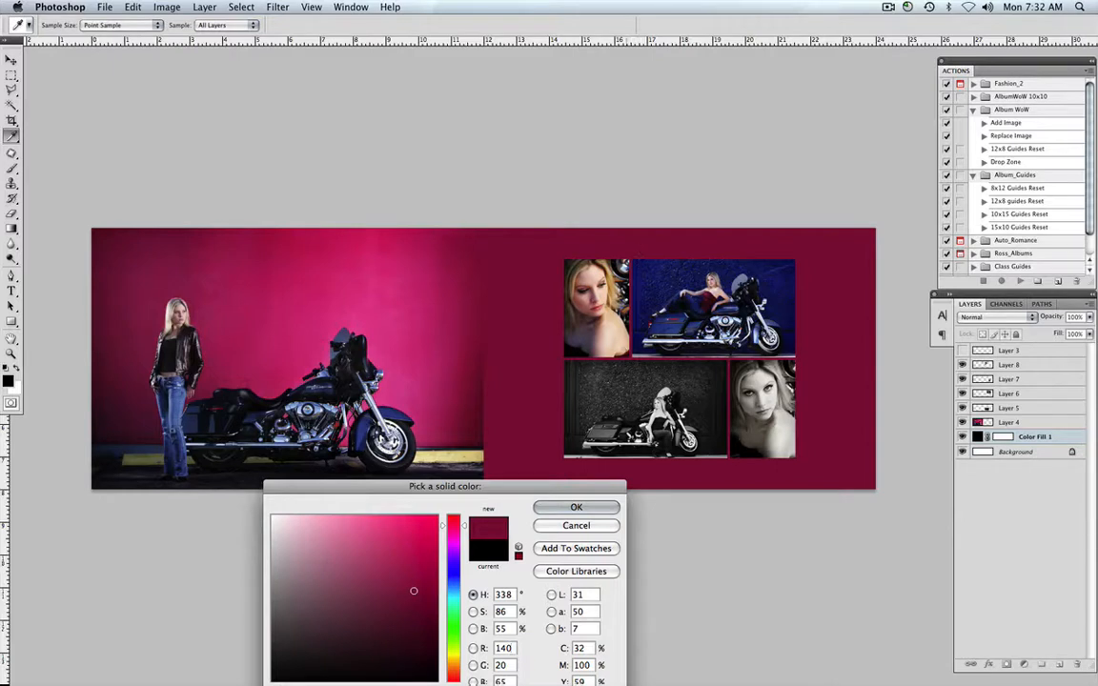
left_click(658, 279)
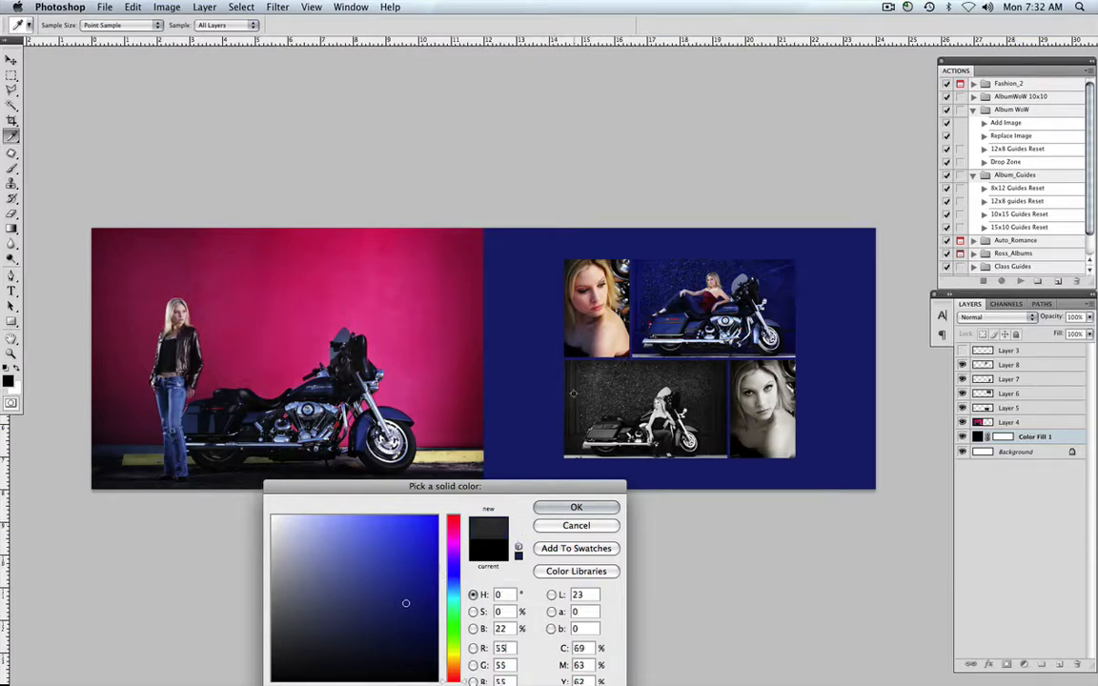
left_click(572, 392)
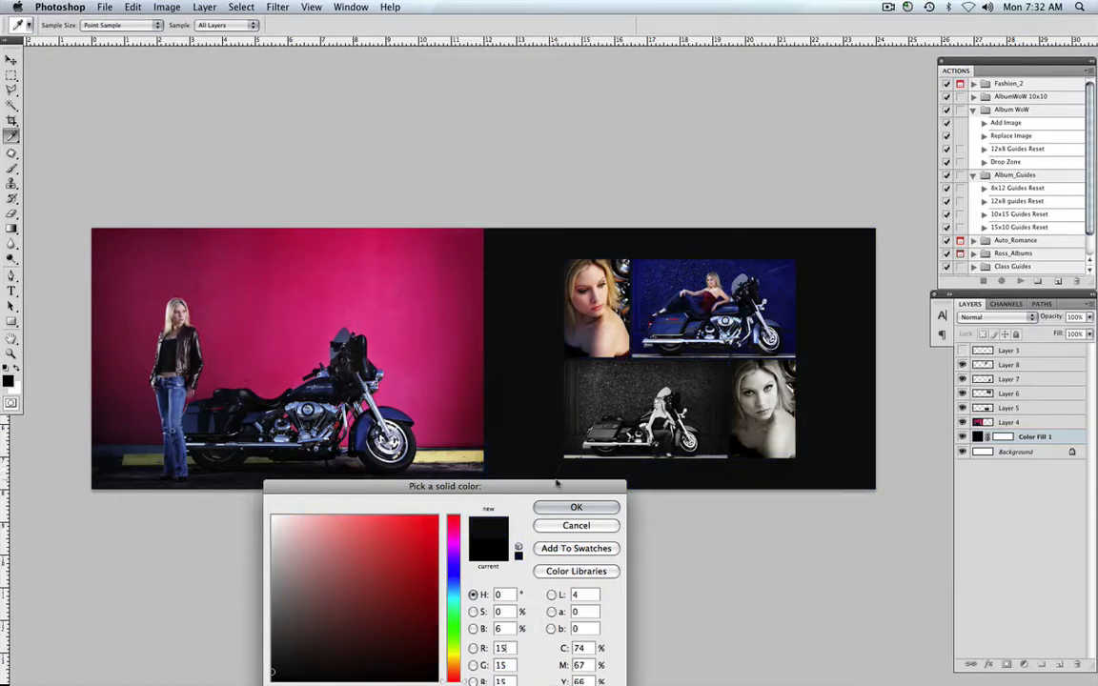
- Set the fill layer to the dark magenta sampled near the right edge of the large photo, RGB 143, 20, 66
left_click(473, 255)
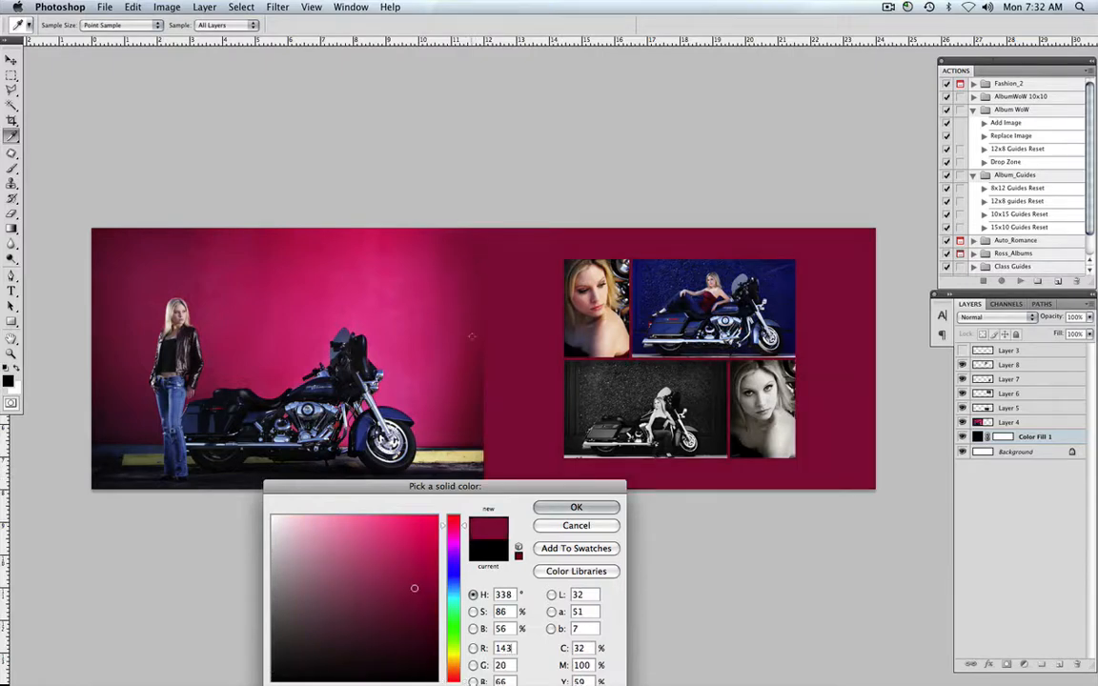
left_click(608, 507)
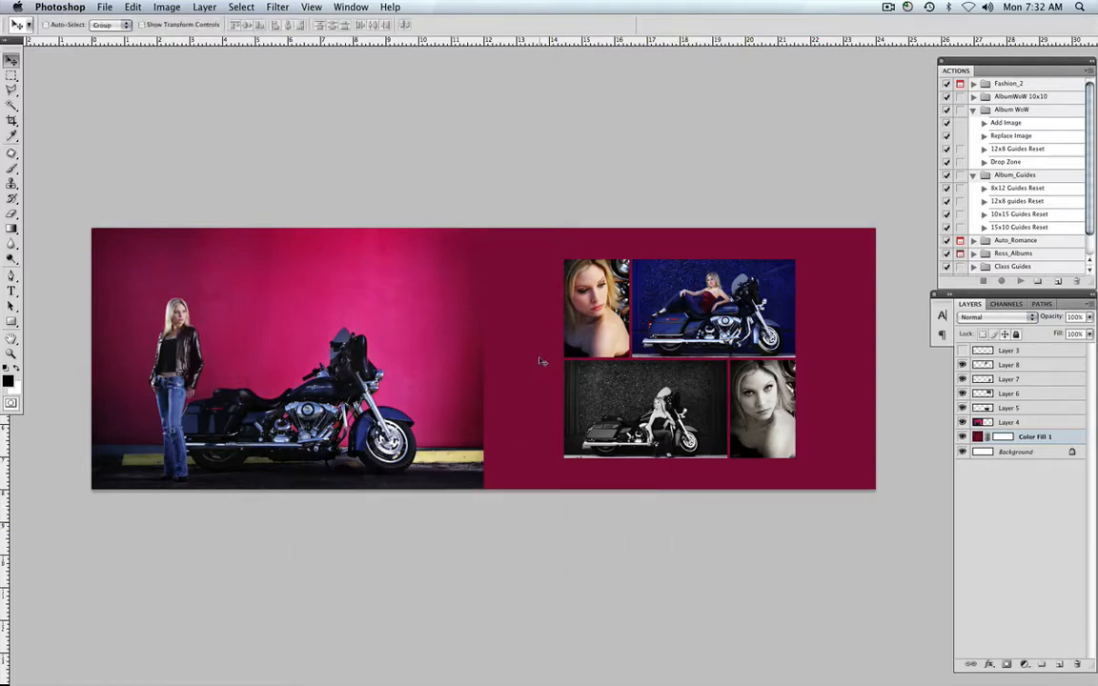
key("super+0")
key("super+minus")
key("super+minus")
left_click_drag(597, 351, 566, 343)
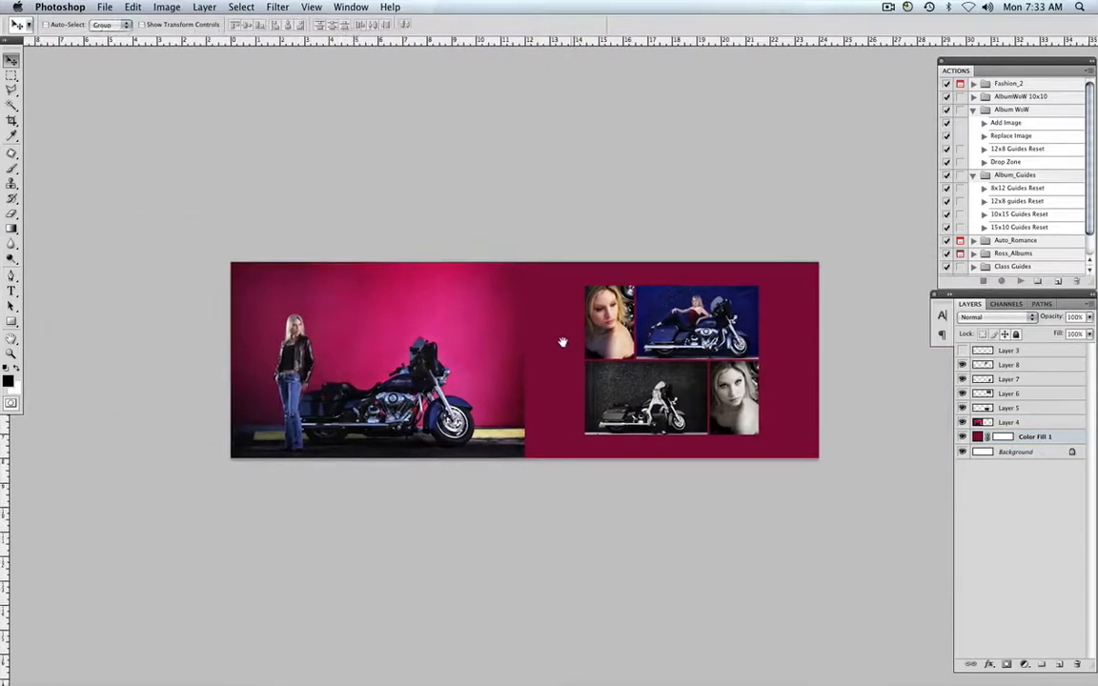
- Show the spread in a standard window, switch to Bridge and open Texture.jpg from 02_Capture_Textures
key("f")
key("f")
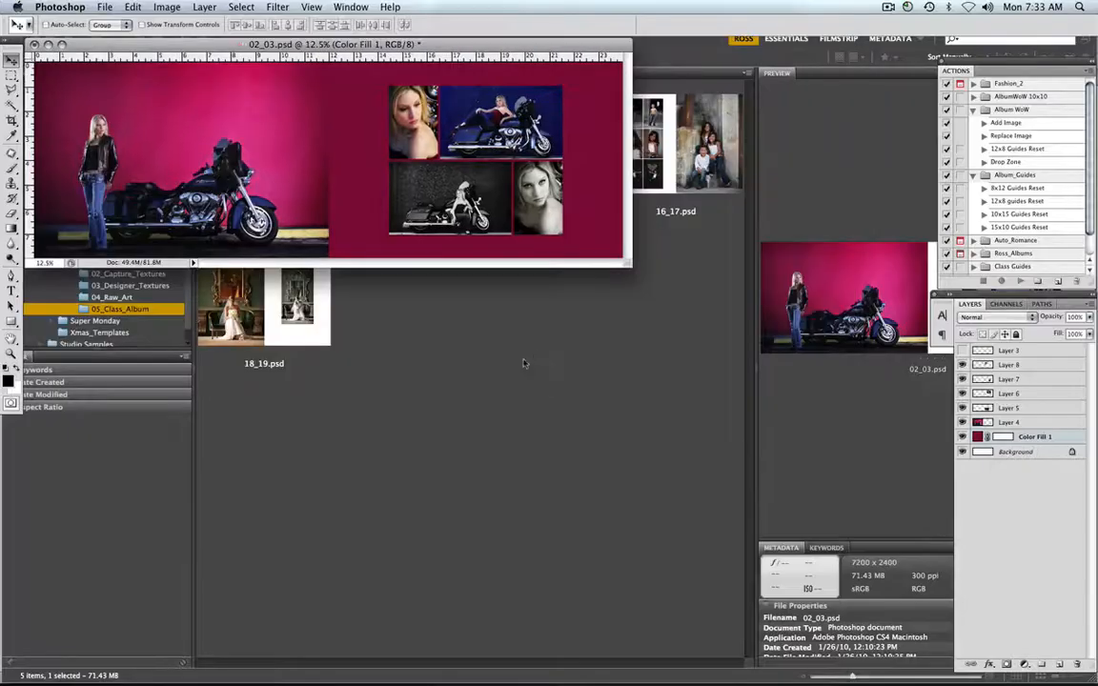
left_click(495, 299)
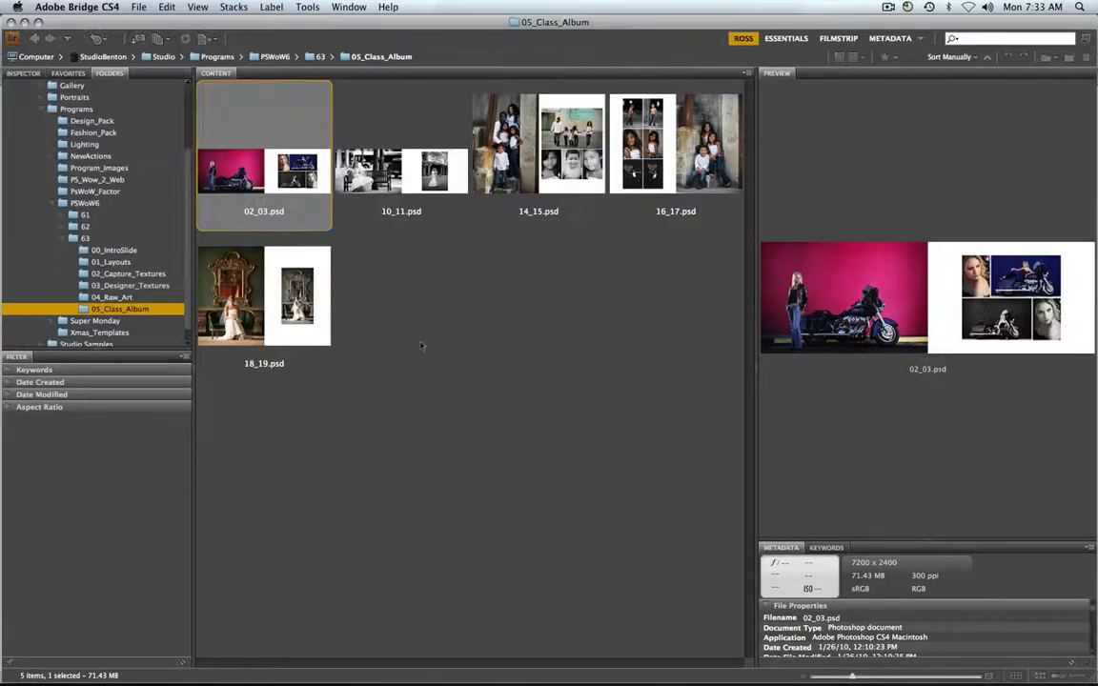
left_click(124, 274)
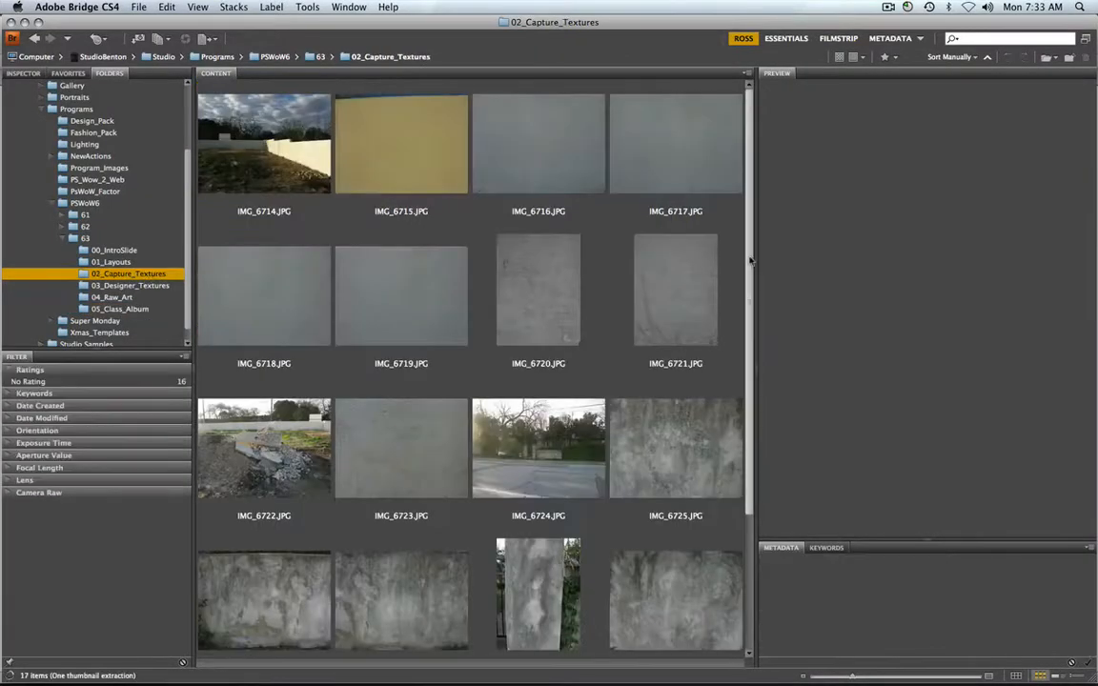
scroll(750, 282, "down", 3)
double_click(324, 591)
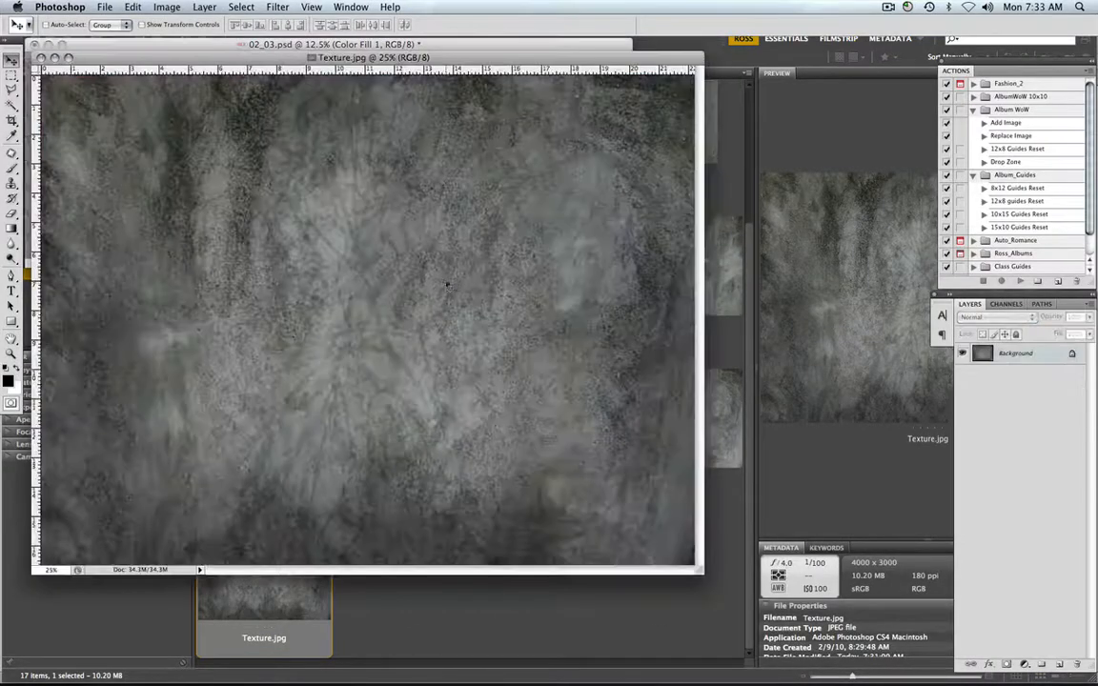
- Copy the texture into 02_03.psd as a layer above the color fill, and close Texture.jpg
left_click_drag(536, 59, 594, 147)
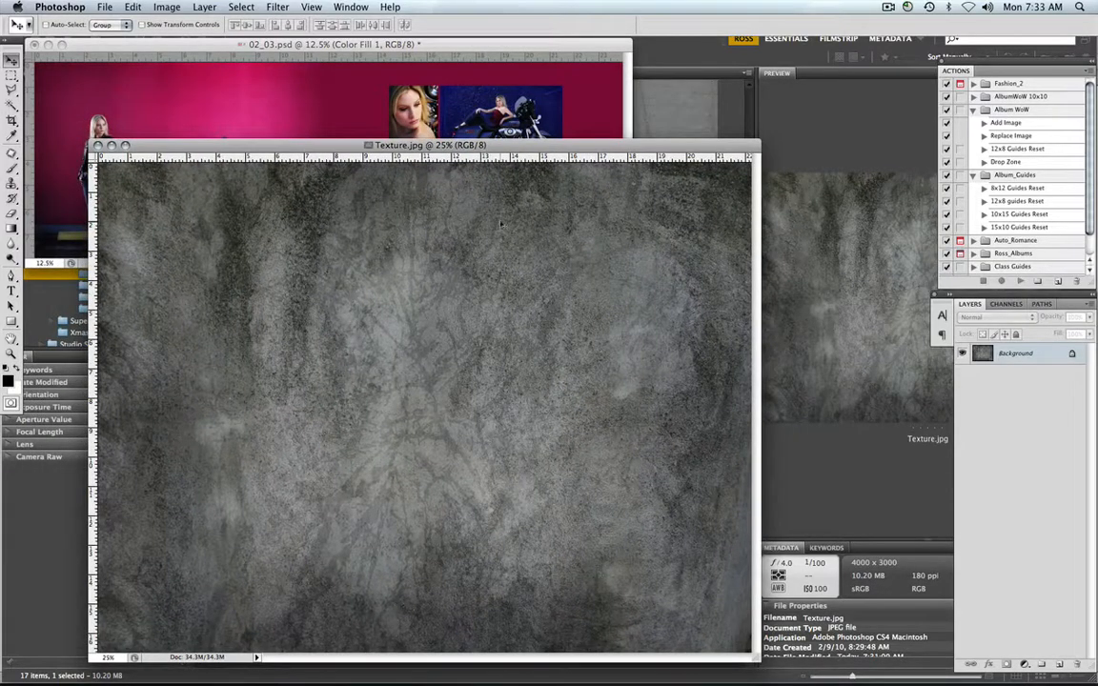
left_click_drag(421, 216, 429, 100)
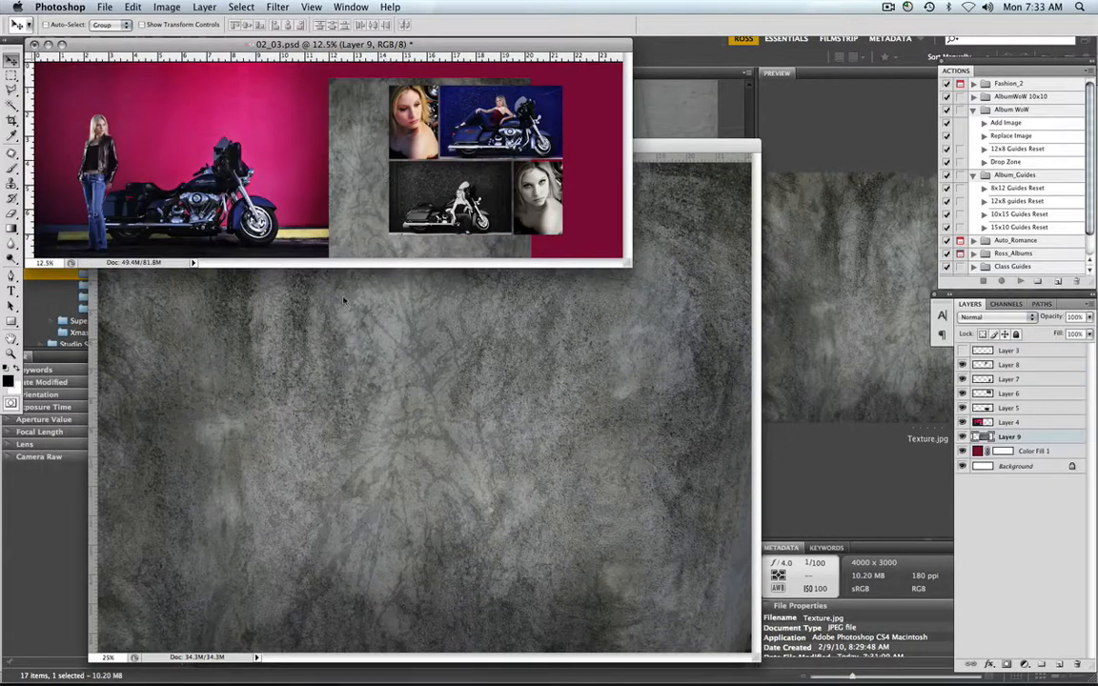
left_click(368, 426)
key("super+w")
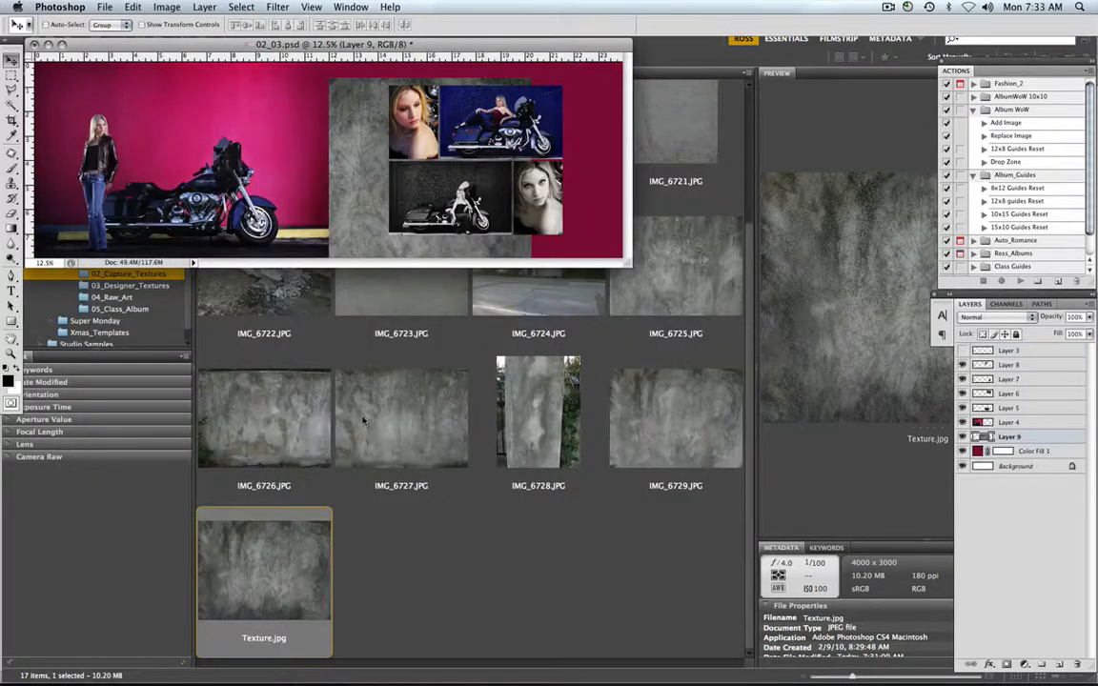
- Show the spread full screen and fit the texture layer to the right-hand page, scaled to 90% width and 80% height
key("f")
left_click_drag(597, 378, 593, 335)
key("super+t")
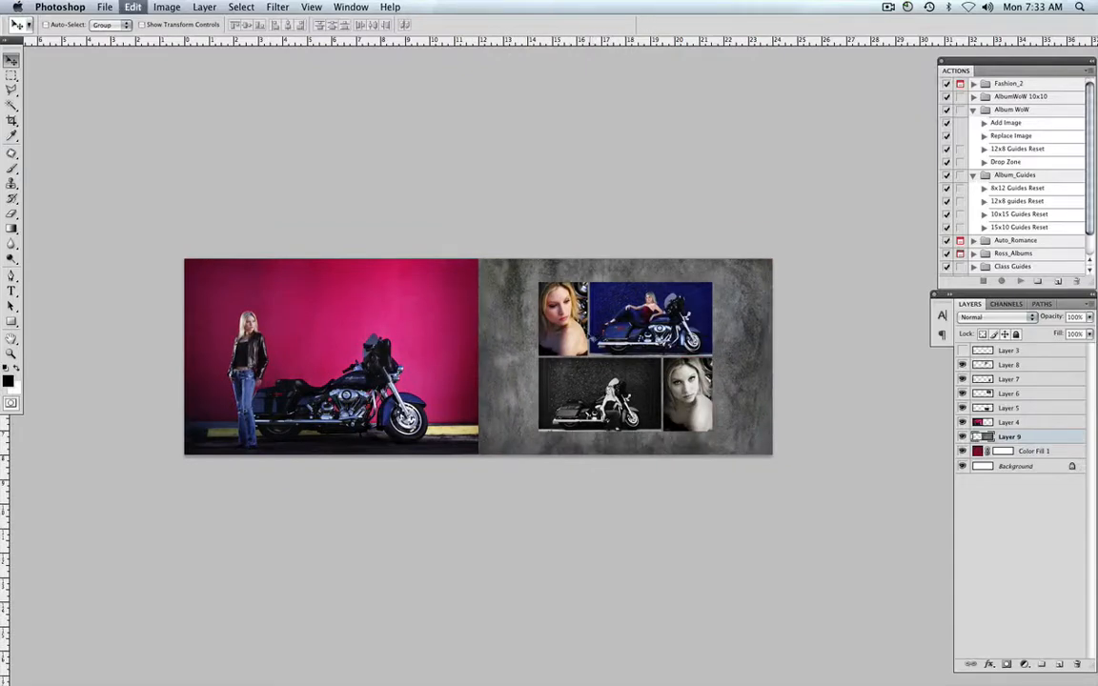
left_click_drag(772, 227, 772, 258)
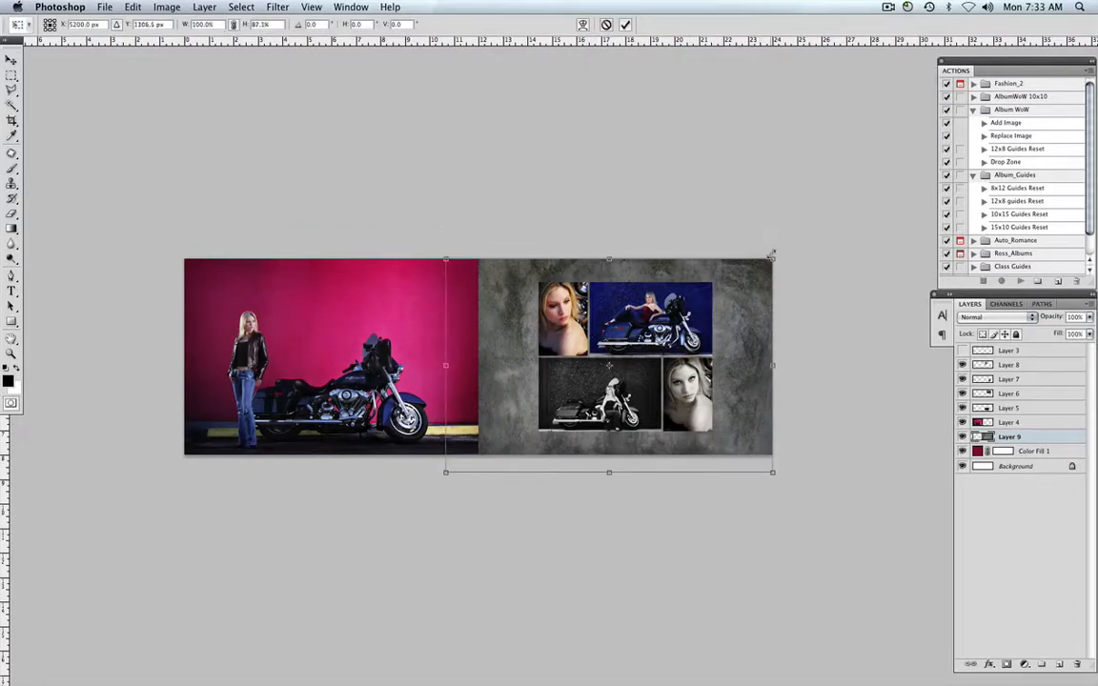
left_click_drag(444, 474, 478, 457)
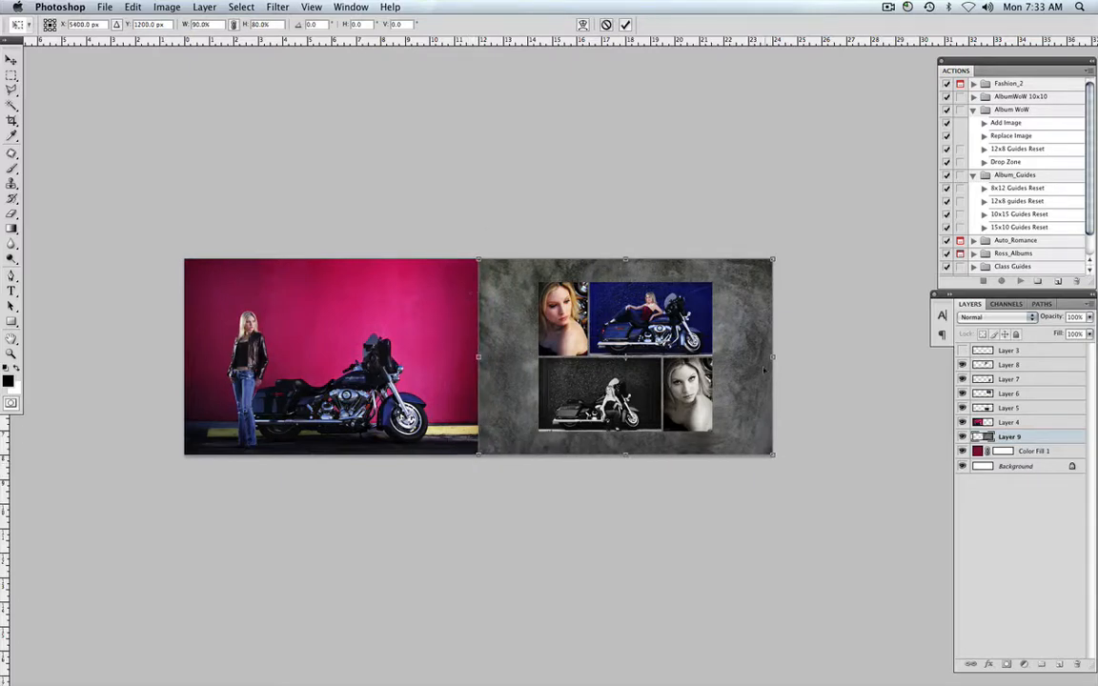
key("Return")
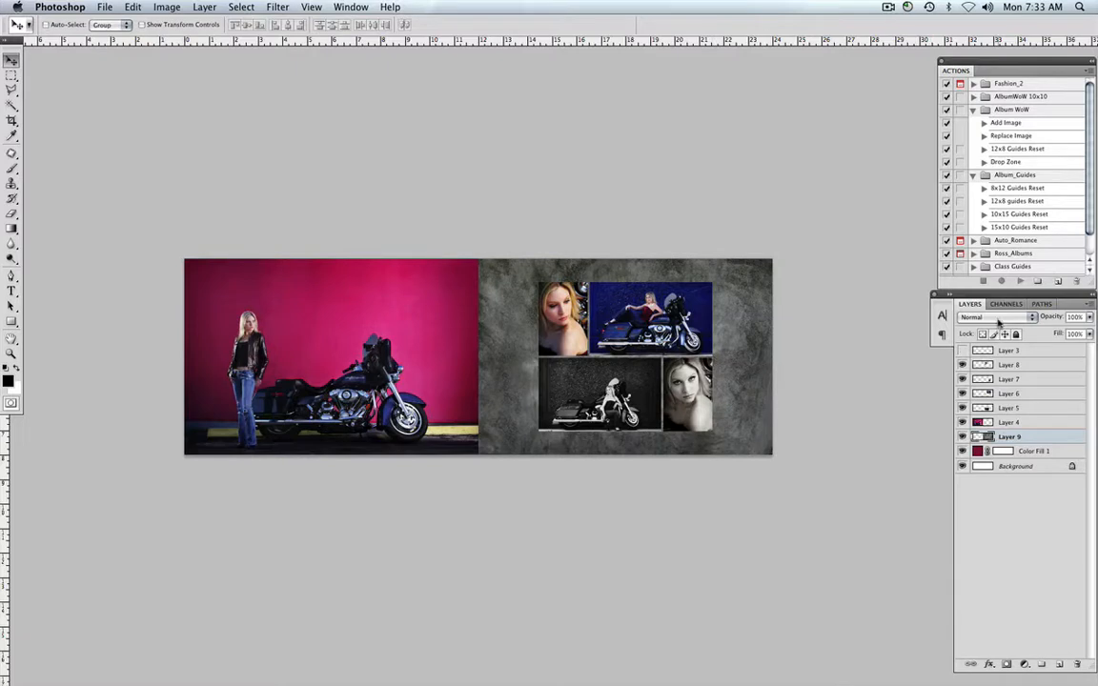
- Blend the texture into the magenta color fill with Soft Light at 64% opacity
left_click(998, 318)
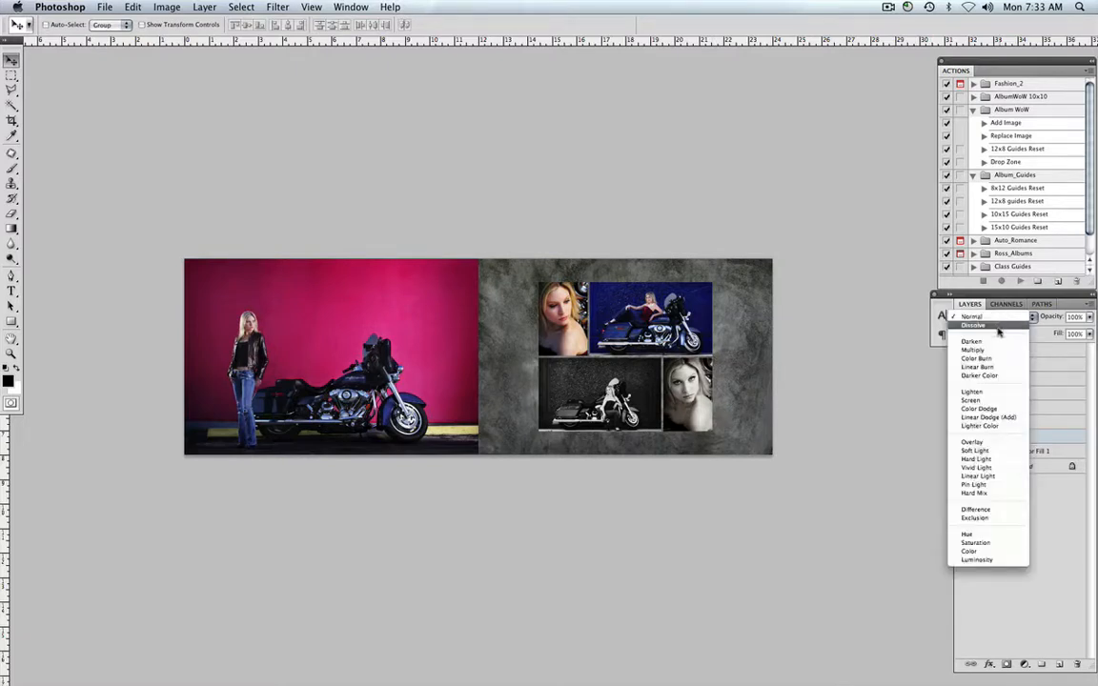
left_click(982, 451)
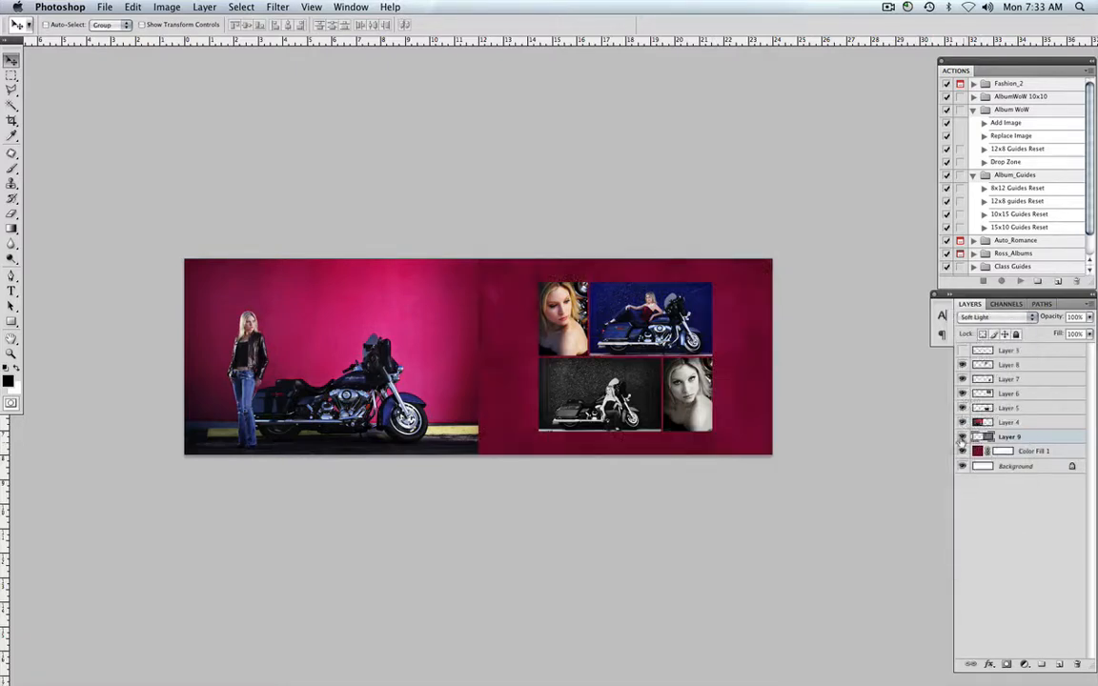
left_click_drag(552, 385, 570, 360)
key("super+plus")
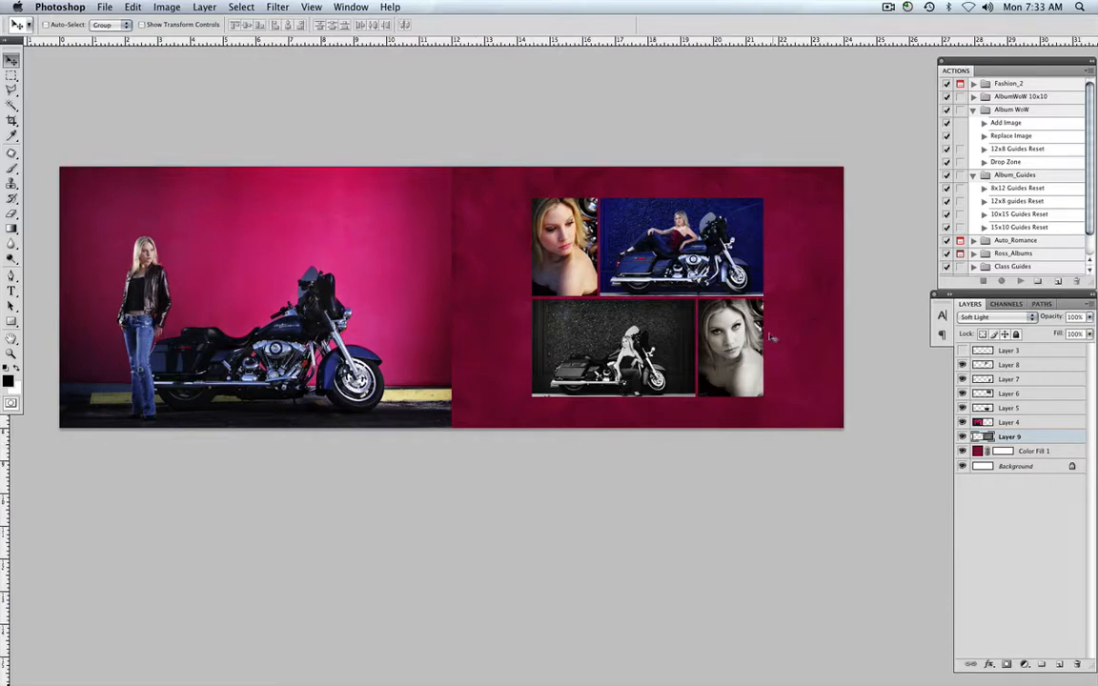
left_click_drag(1058, 319, 1041, 317)
left_click_drag(576, 344, 520, 317)
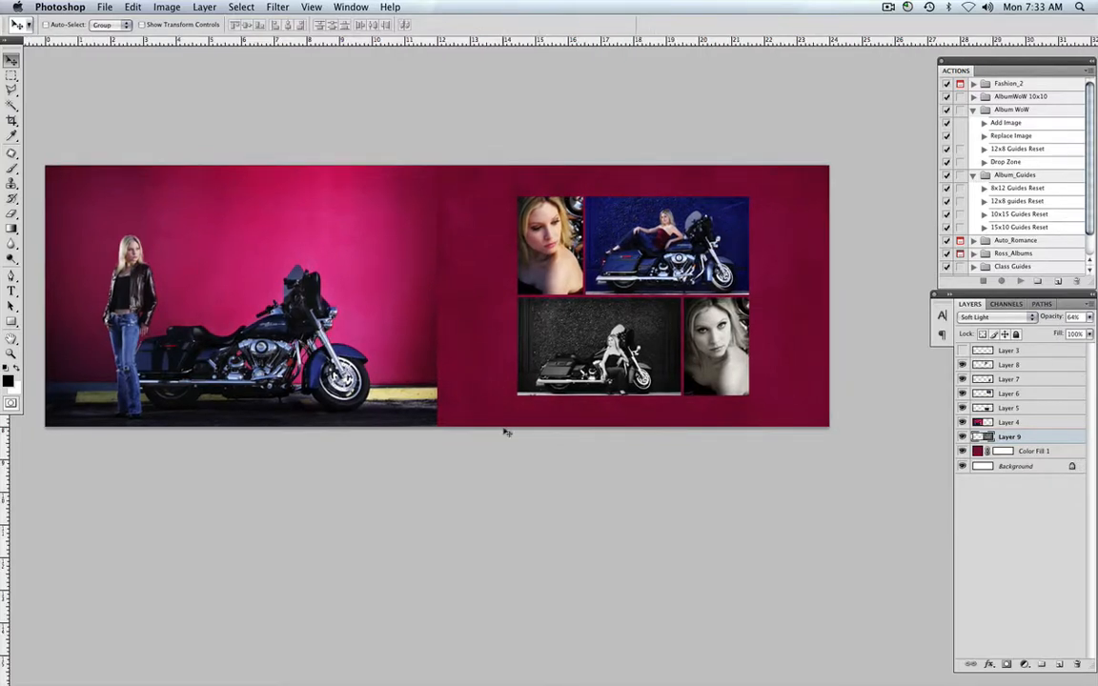
- Close 02_03.psd without saving and open 10_11.psd from the 05_Class_Album folder in Bridge
key("super+w")
key("super+d")
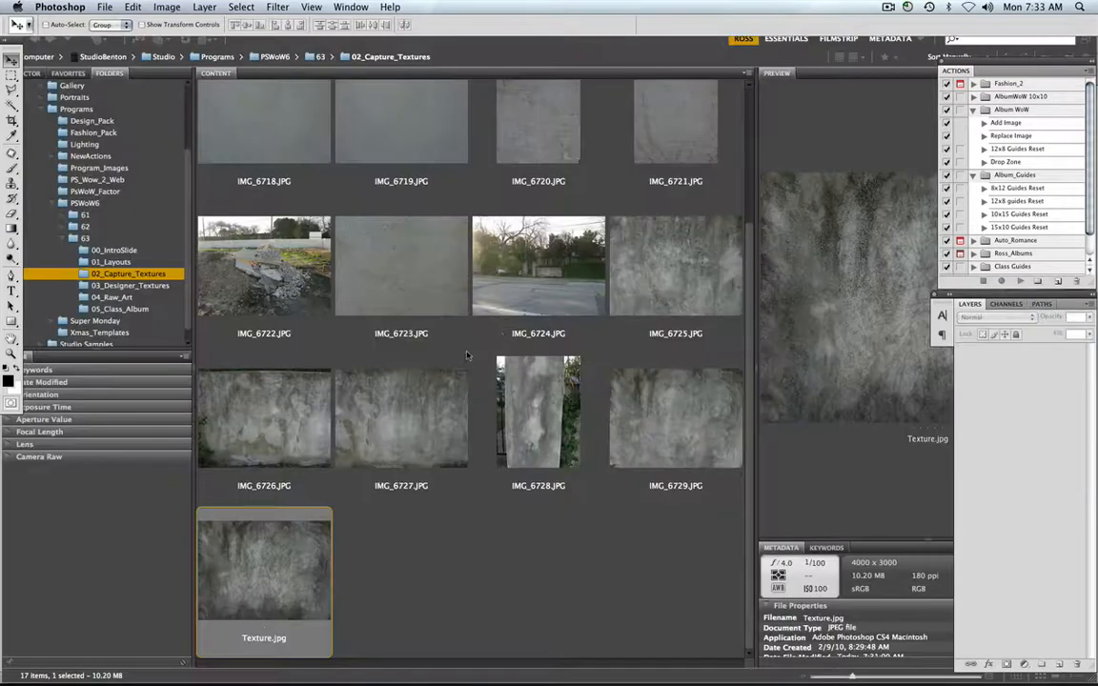
left_click(185, 283)
left_click(139, 307)
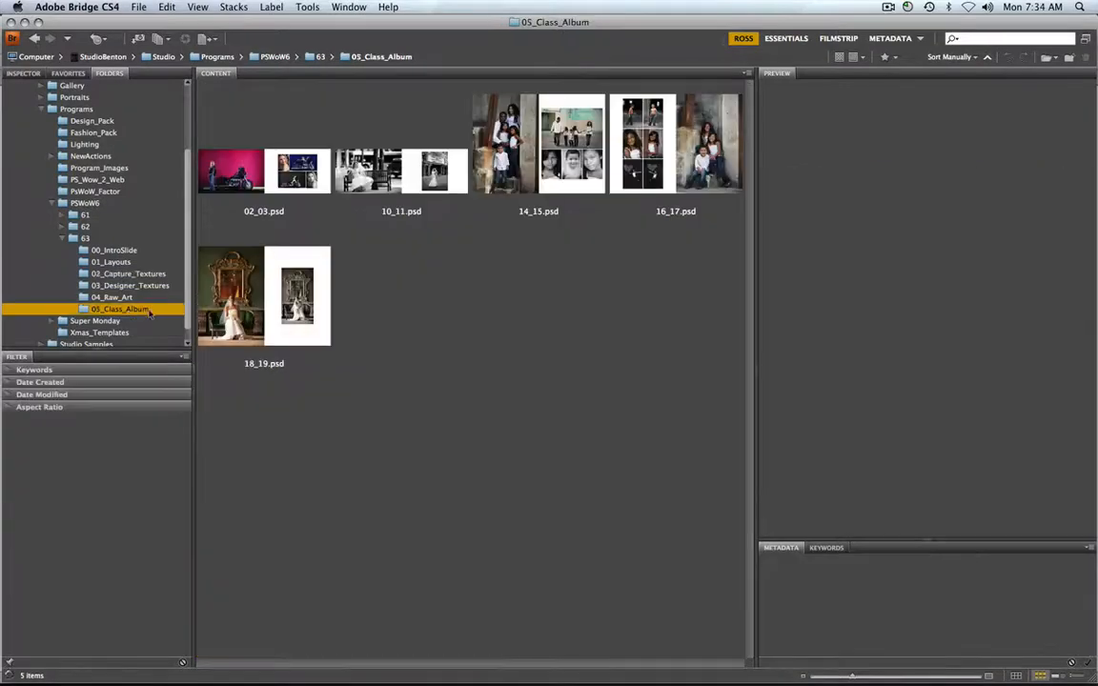
left_click(380, 162)
double_click(390, 161)
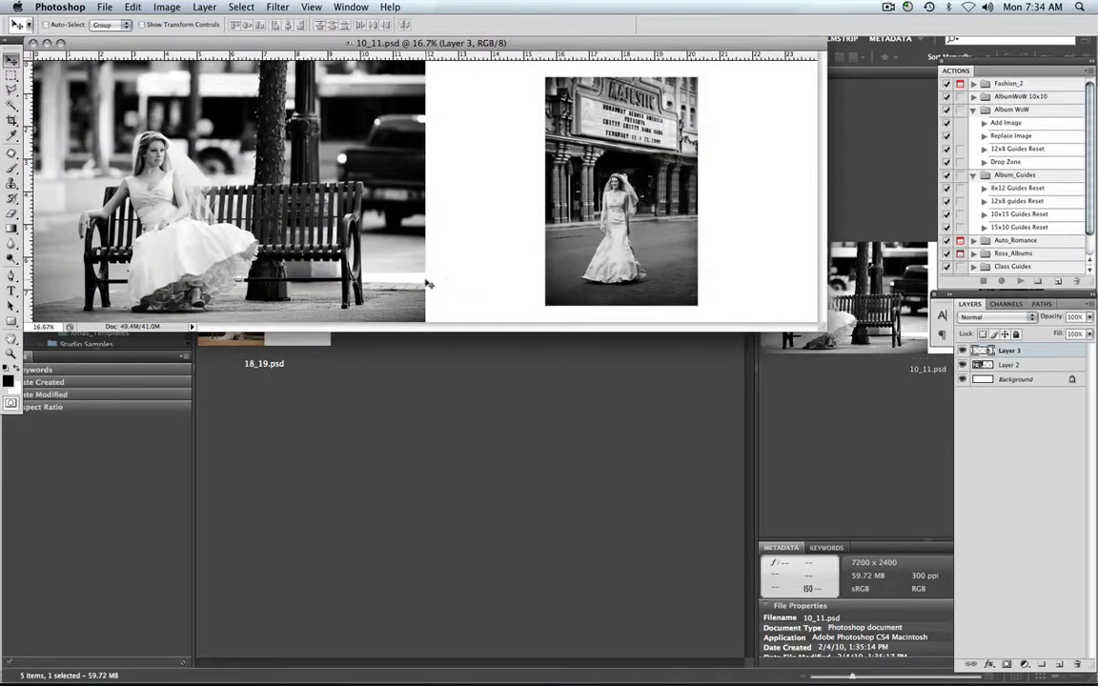
- Switch to Bridge and open Romance4_15.jpg from the 03_Designer_Textures folder
key("super+Tab")
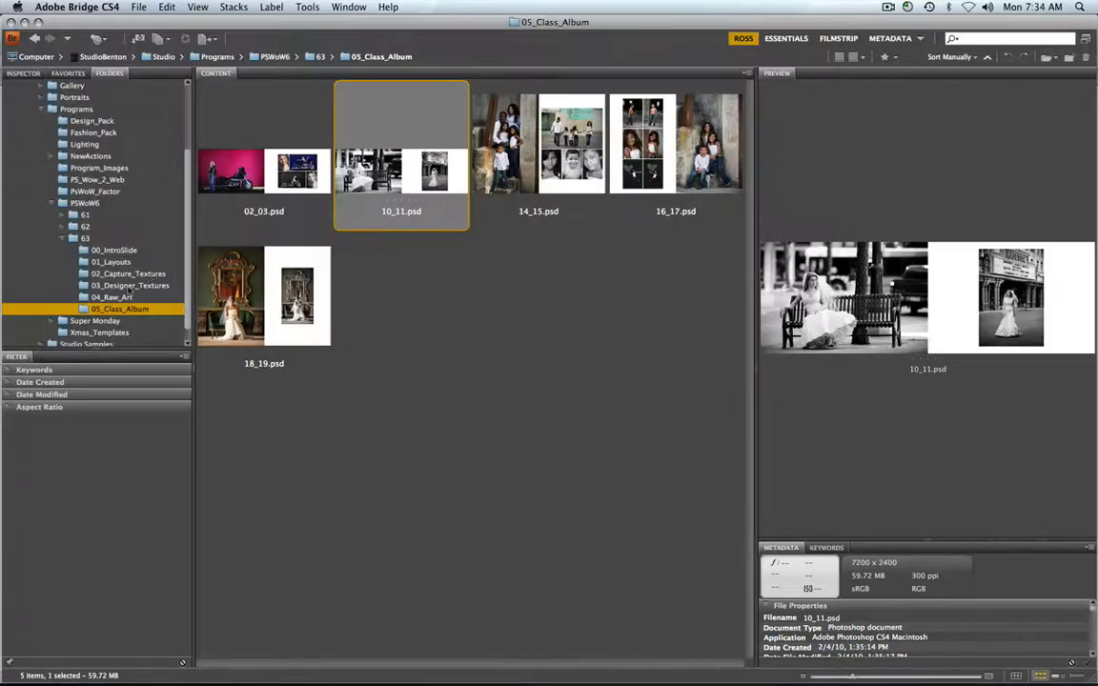
left_click(128, 286)
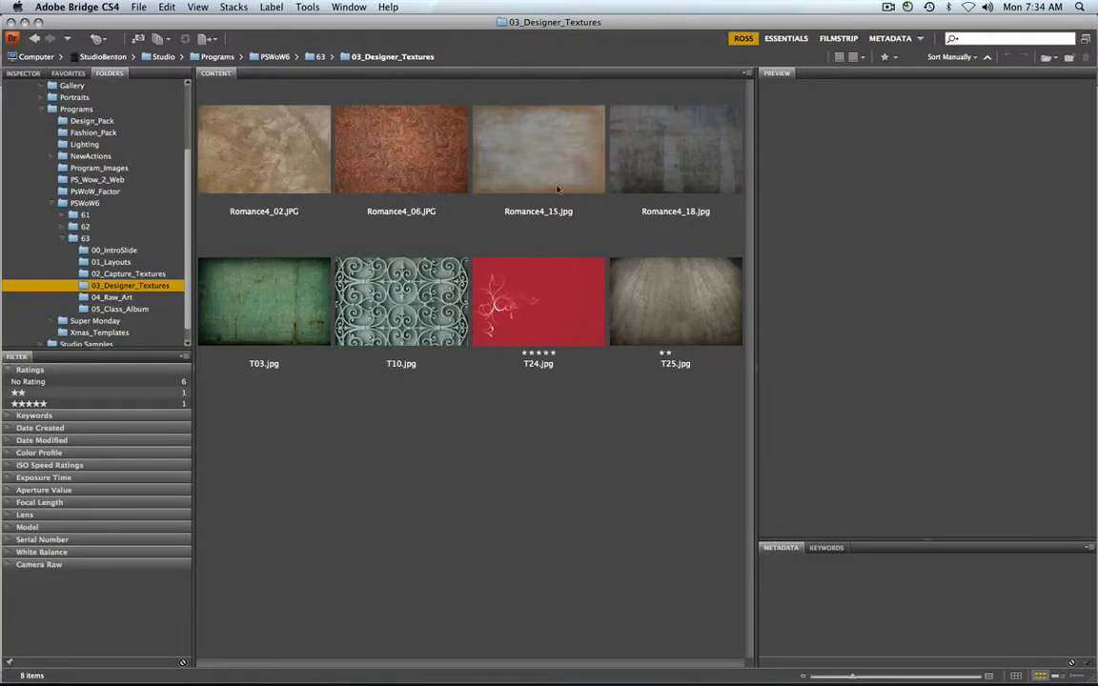
left_click(558, 193)
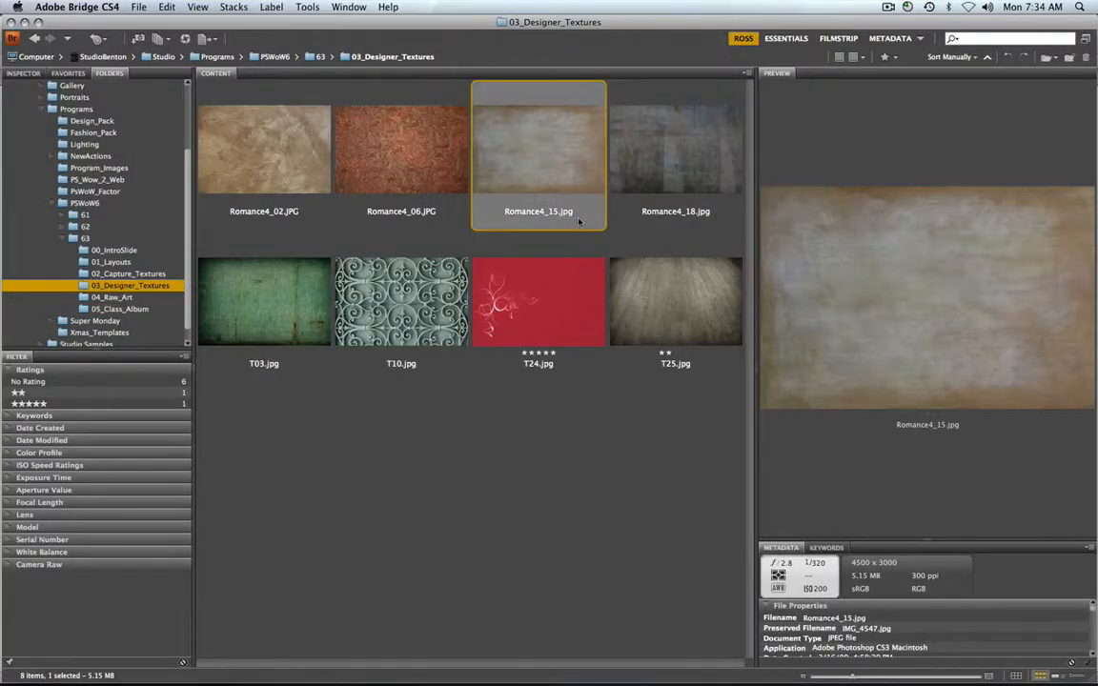
double_click(578, 221)
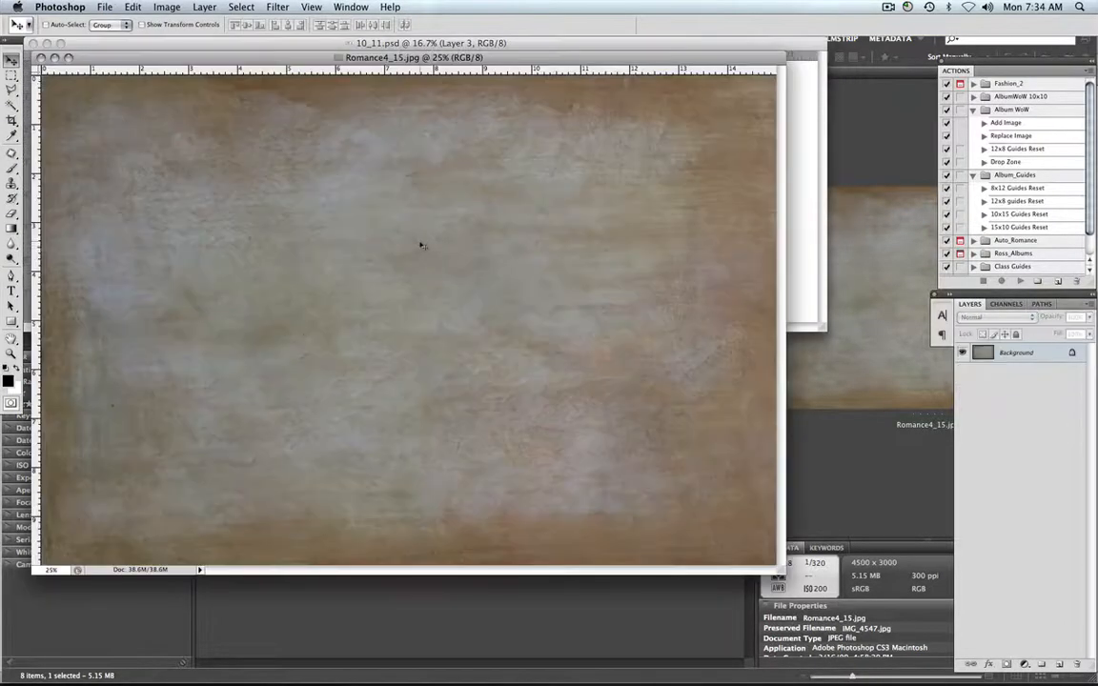
- Add a solid color fill layer above the Background of 10_11.psd, using the neutral gray RGB 102, 102, 102
left_click(803, 196)
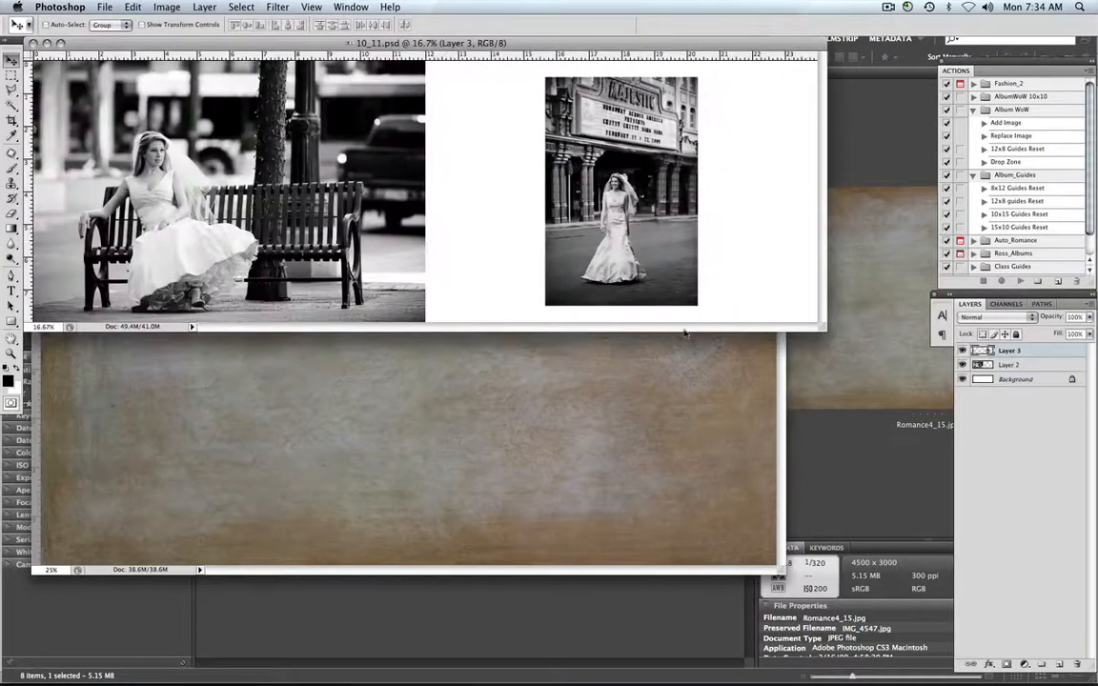
left_click(1036, 381)
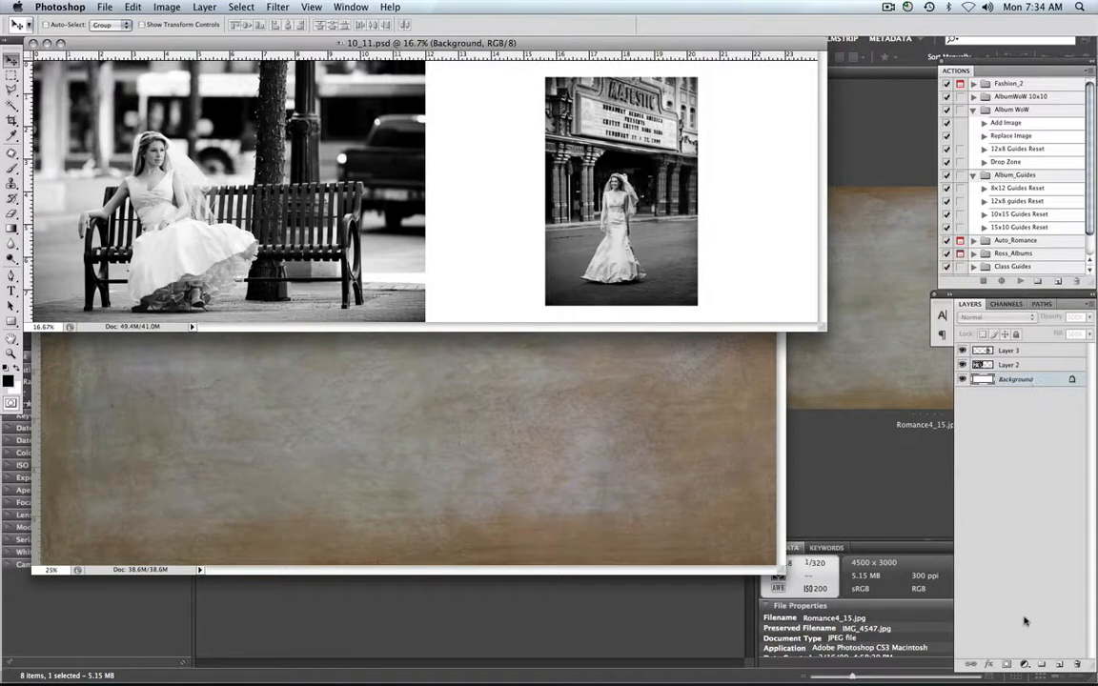
left_click(1024, 667)
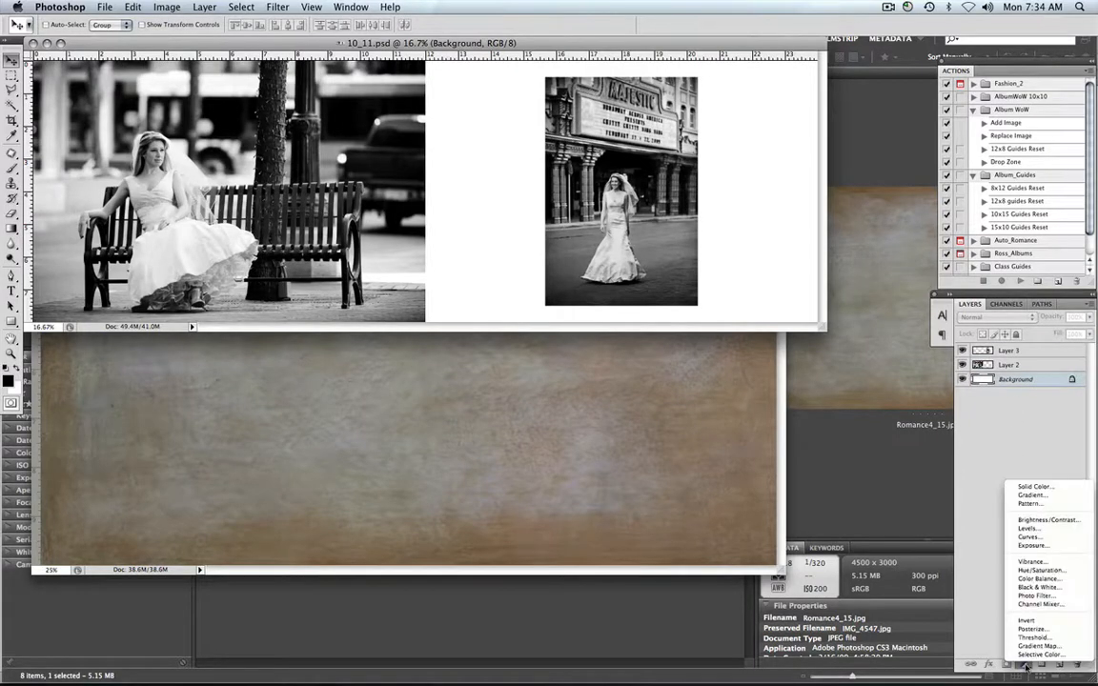
left_click(1043, 483)
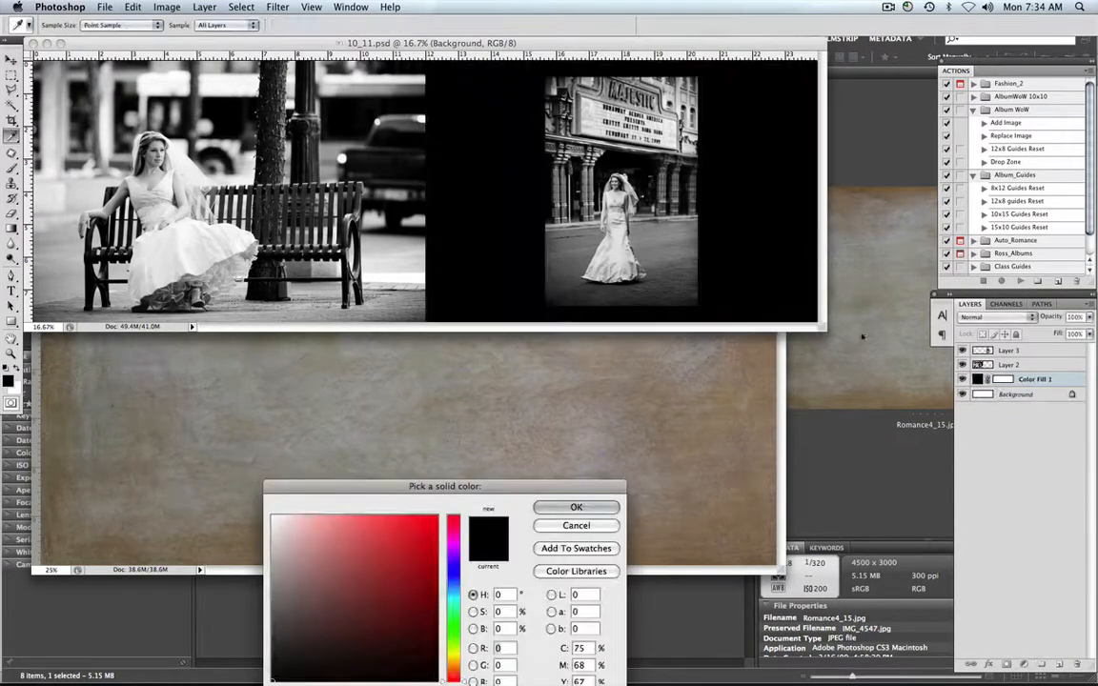
left_click(539, 282)
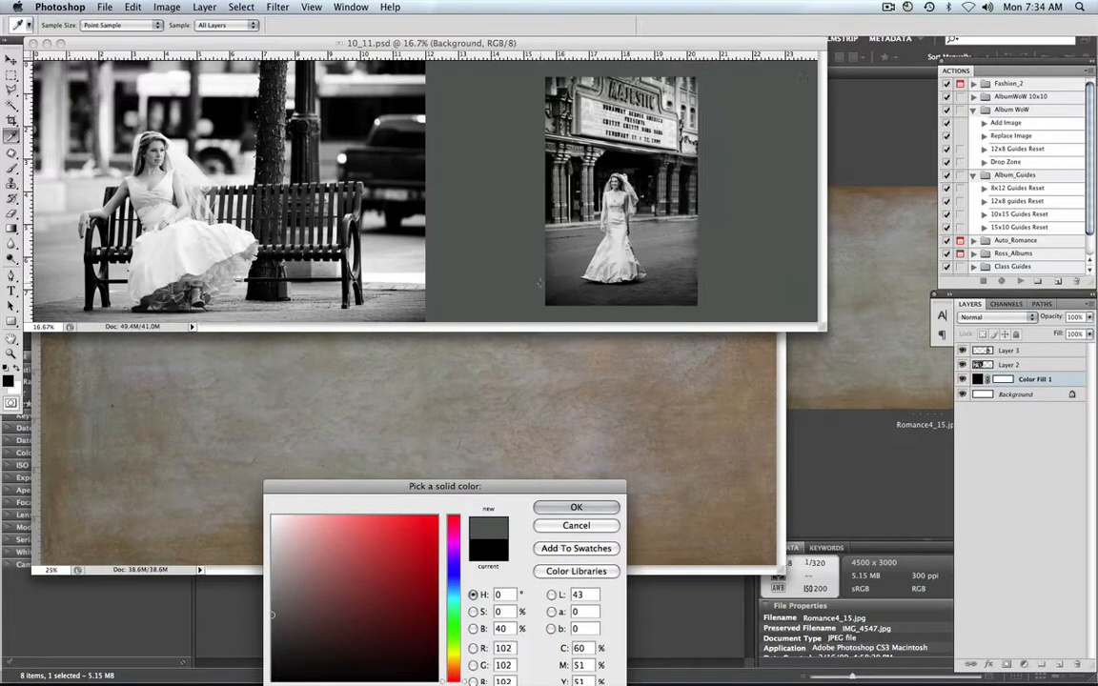
left_click(576, 506)
key("v")
- Copy the Romance4_15.jpg texture into 10_11.psd as a layer above the color fill, and close the texture file
left_click(616, 372)
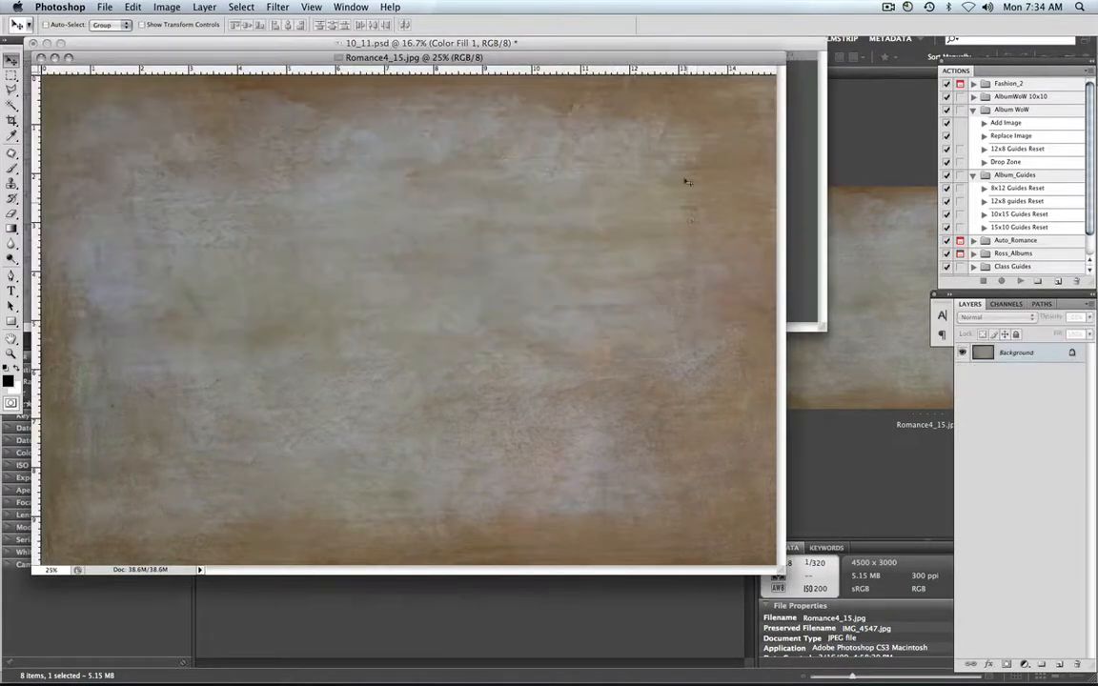
left_click_drag(699, 55, 695, 253)
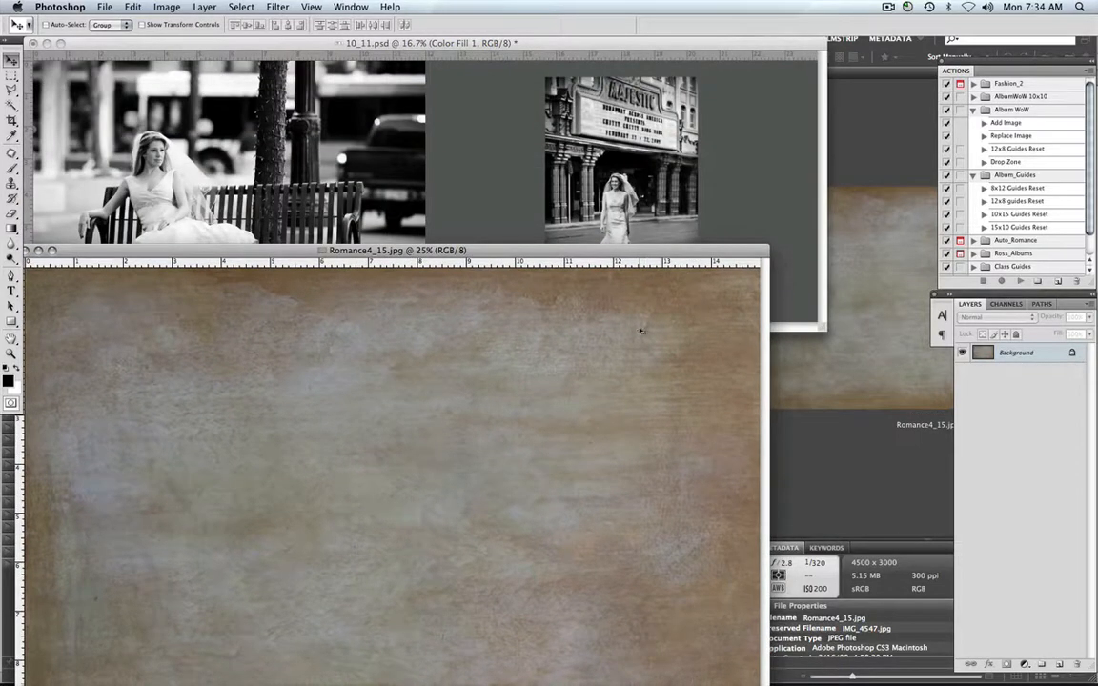
left_click_drag(640, 343, 726, 202)
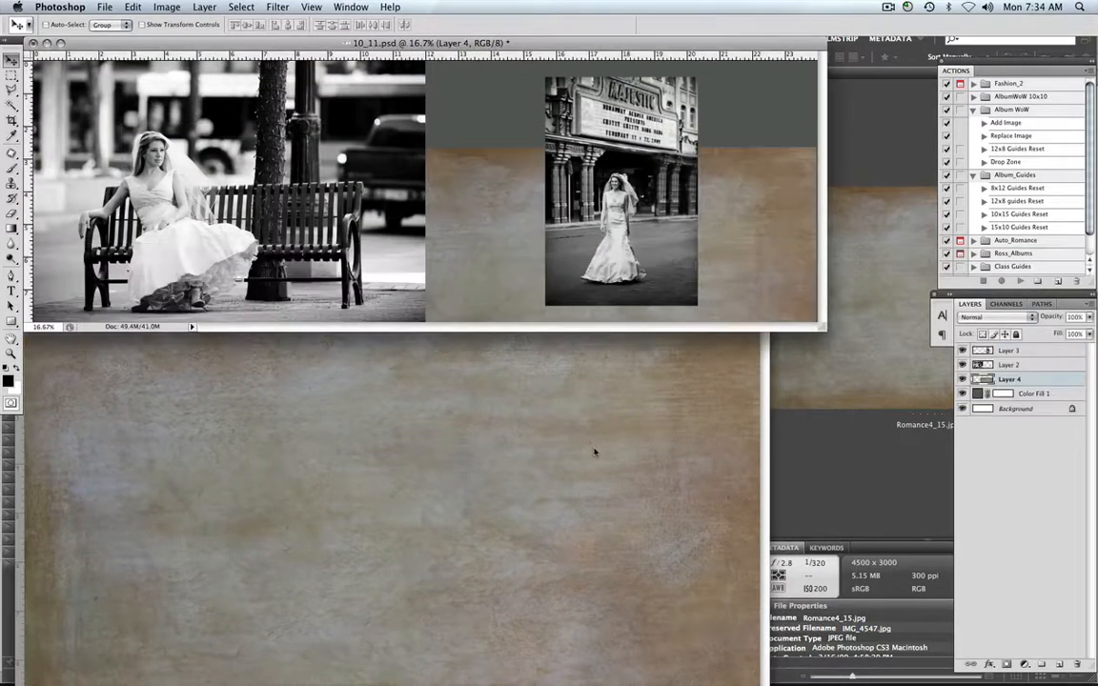
left_click(592, 462)
key("super+w")
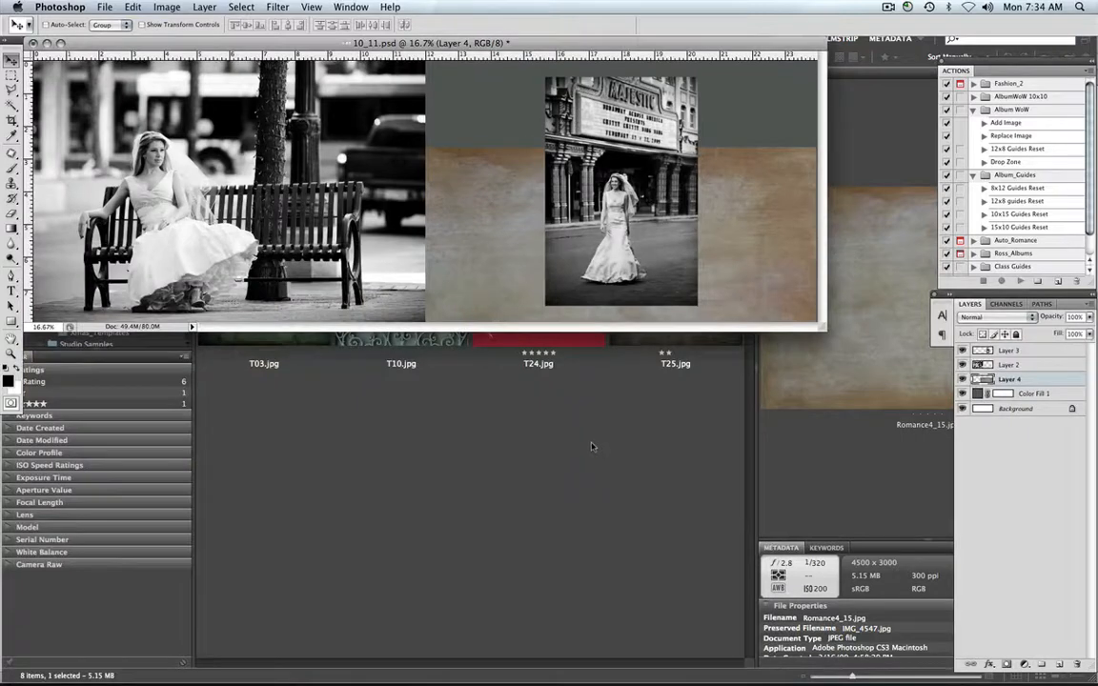
- Show the wedding spread full screen and scale the texture layer to 80% so it exactly covers the right-hand page
key("f")
left_click_drag(666, 405, 524, 421)
left_click_drag(755, 402, 753, 329)
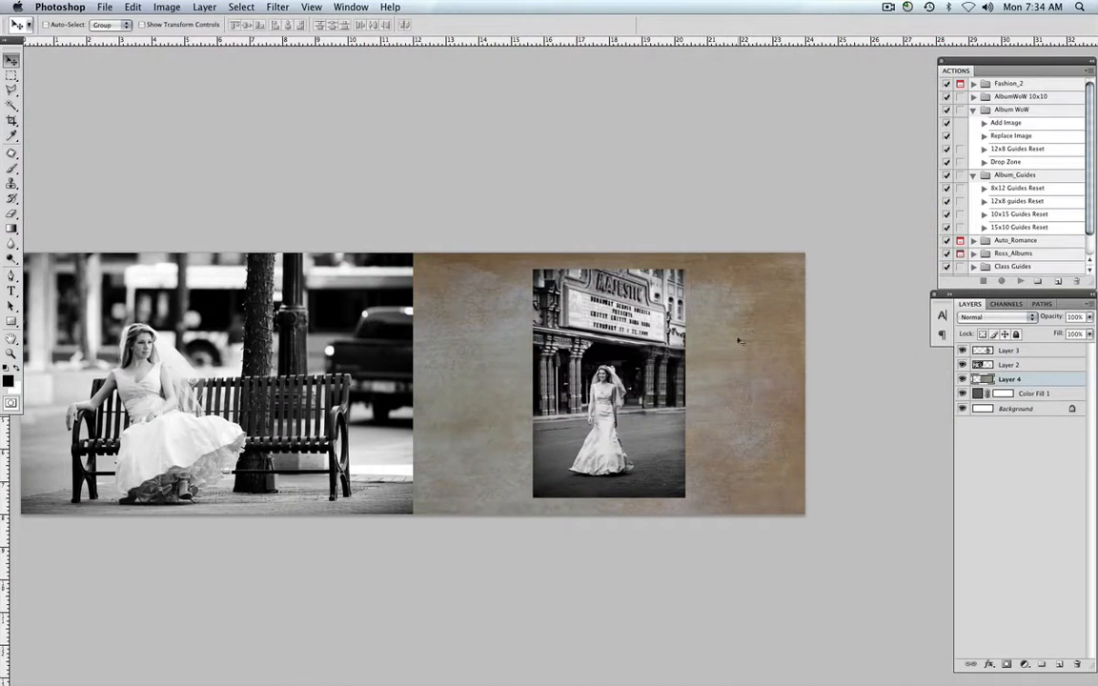
key("super+t")
key("super+0")
left_click_drag(631, 417, 503, 368)
left_click_drag(315, 536, 426, 464)
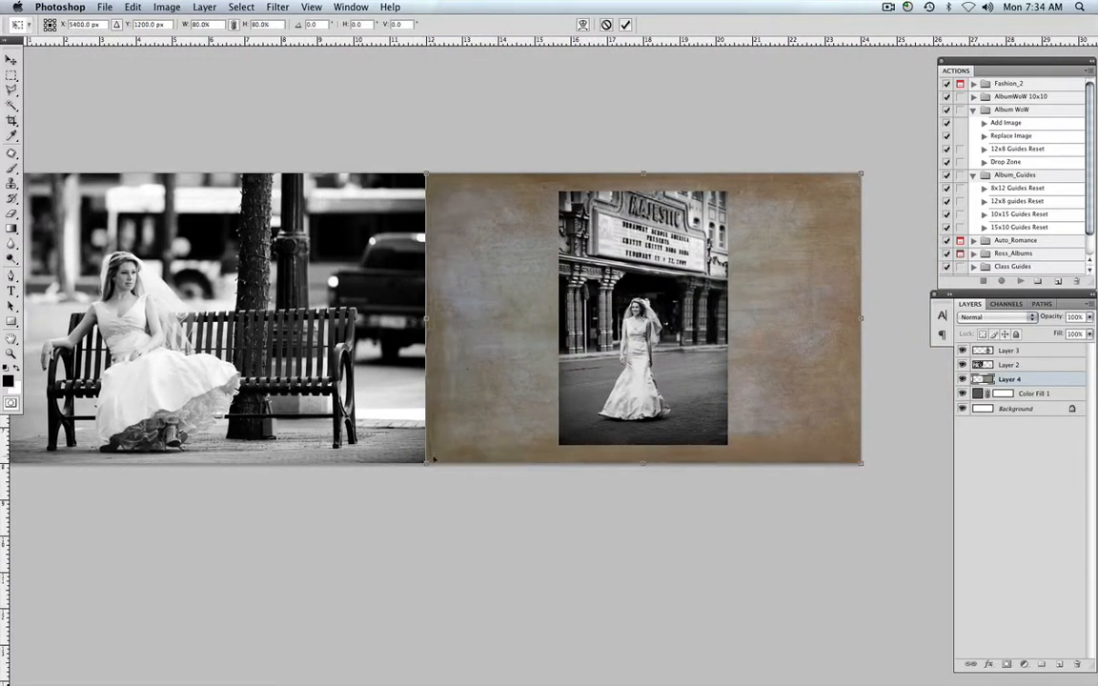
key("Return")
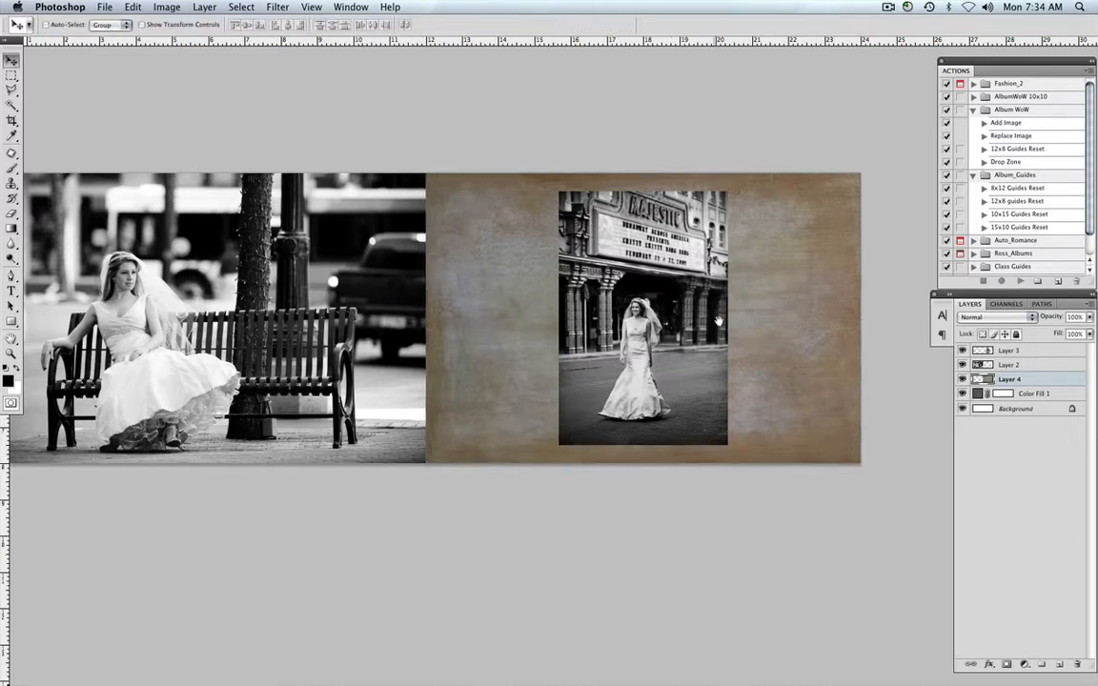
- Try the Soft Light blend mode on the texture layer over the gray fill, comparing it with Normal
scroll(706, 320, "right", 2)
left_click(1006, 317)
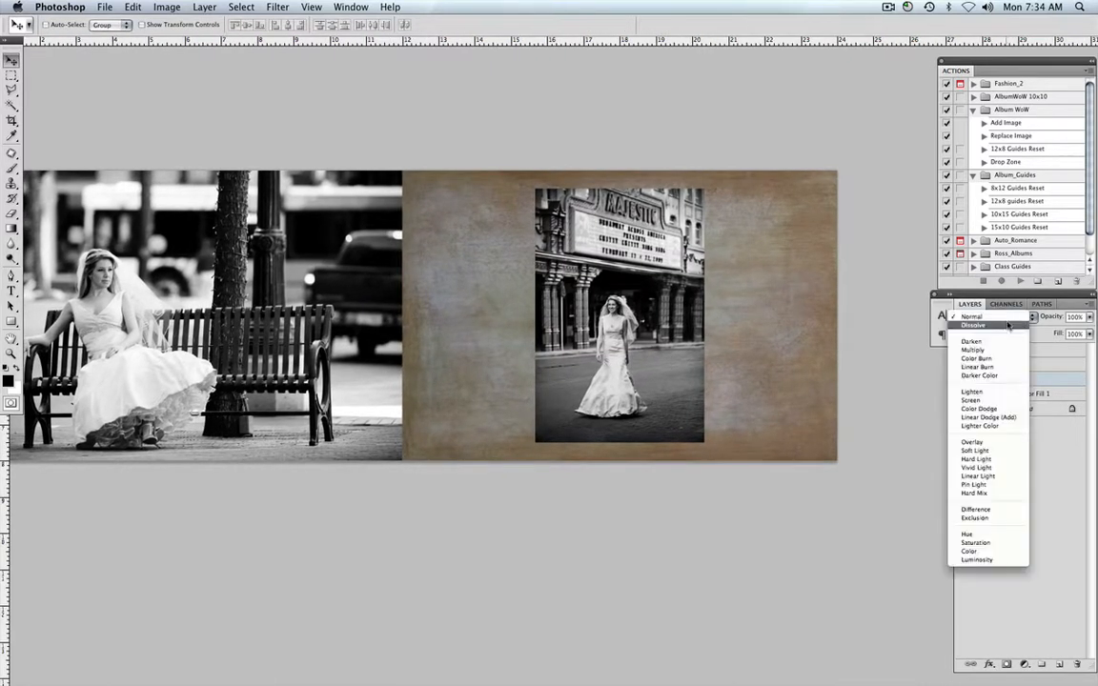
left_click(1012, 454)
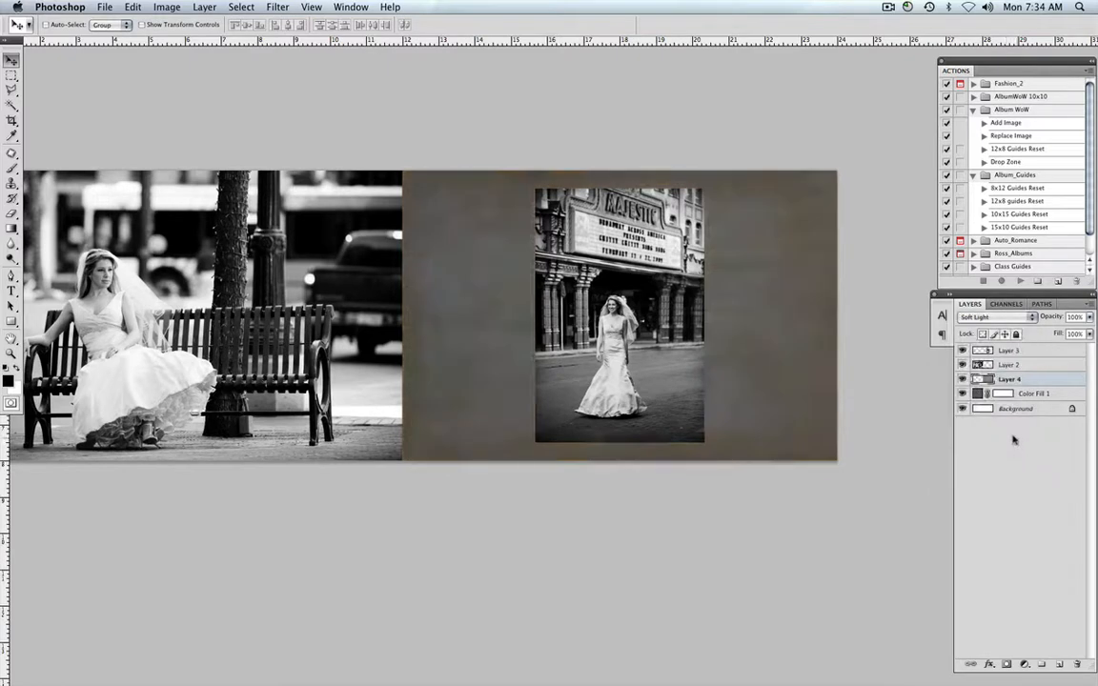
scroll(517, 362, "left", 6)
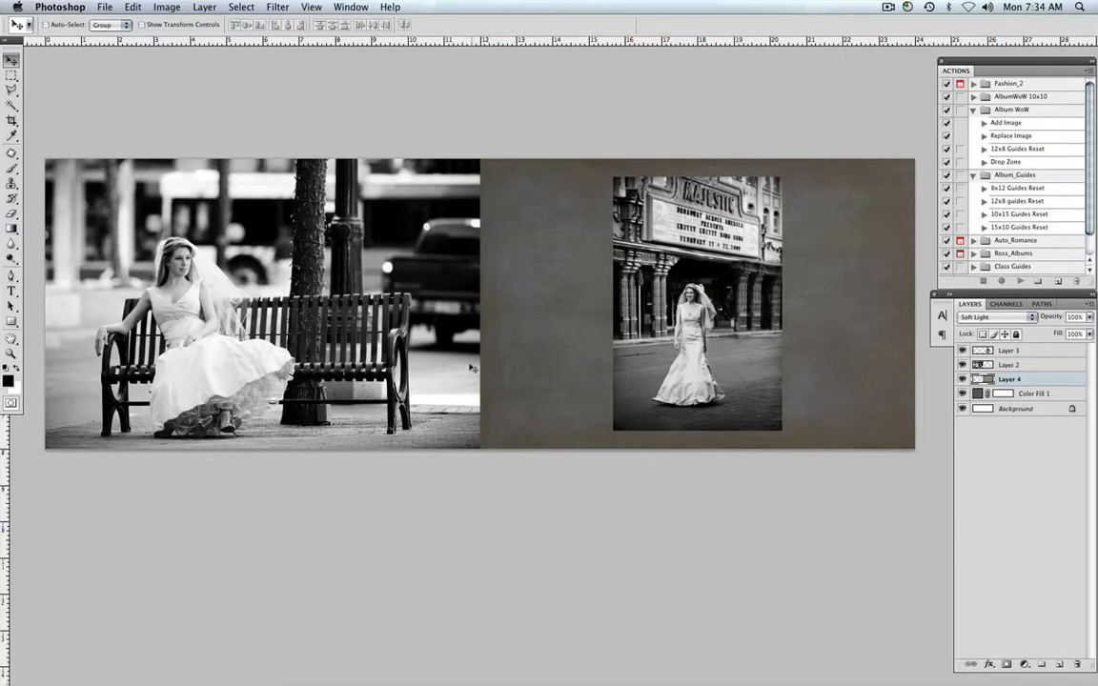
key("shift+alt+n")
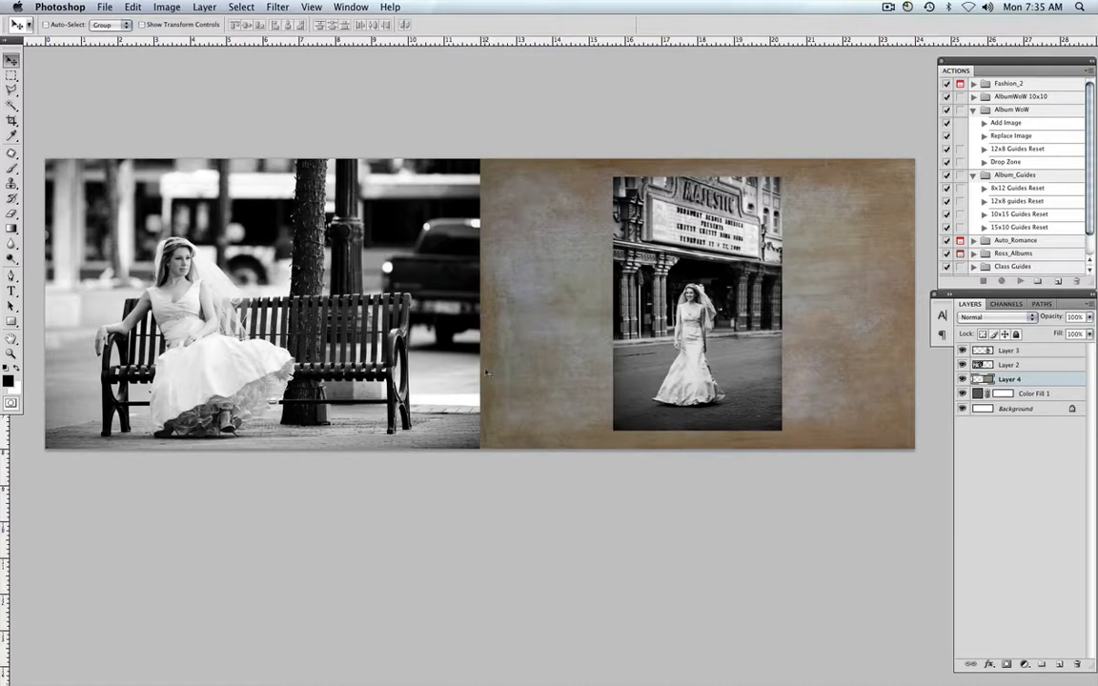
key("shift+alt+f")
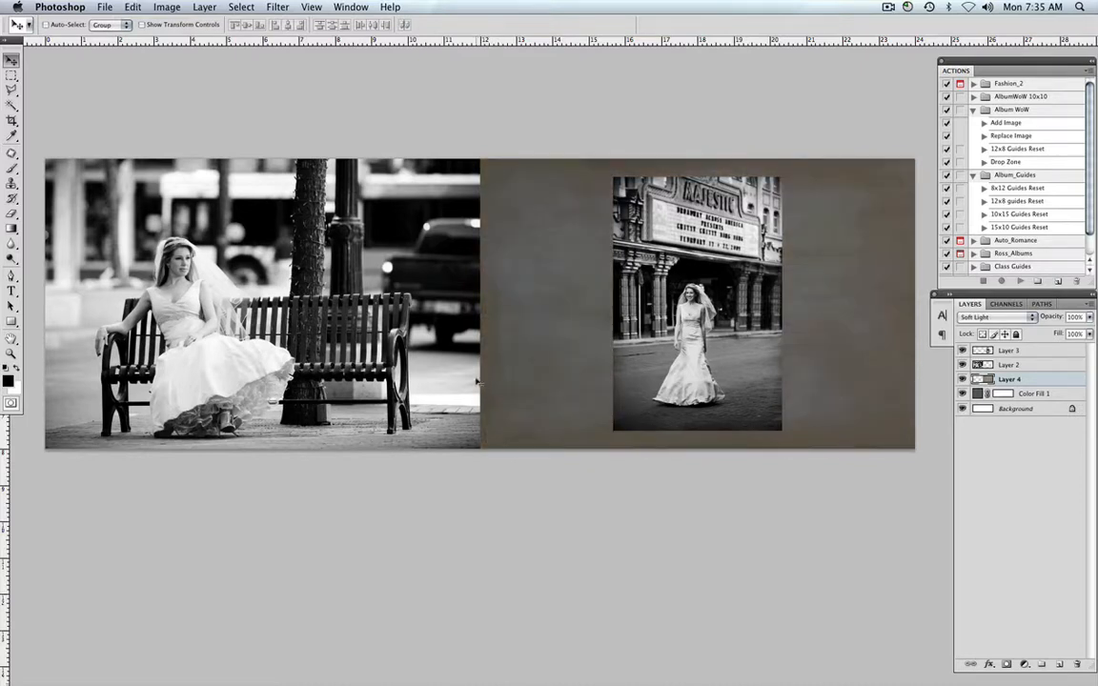
scroll(523, 377, "right", 2)
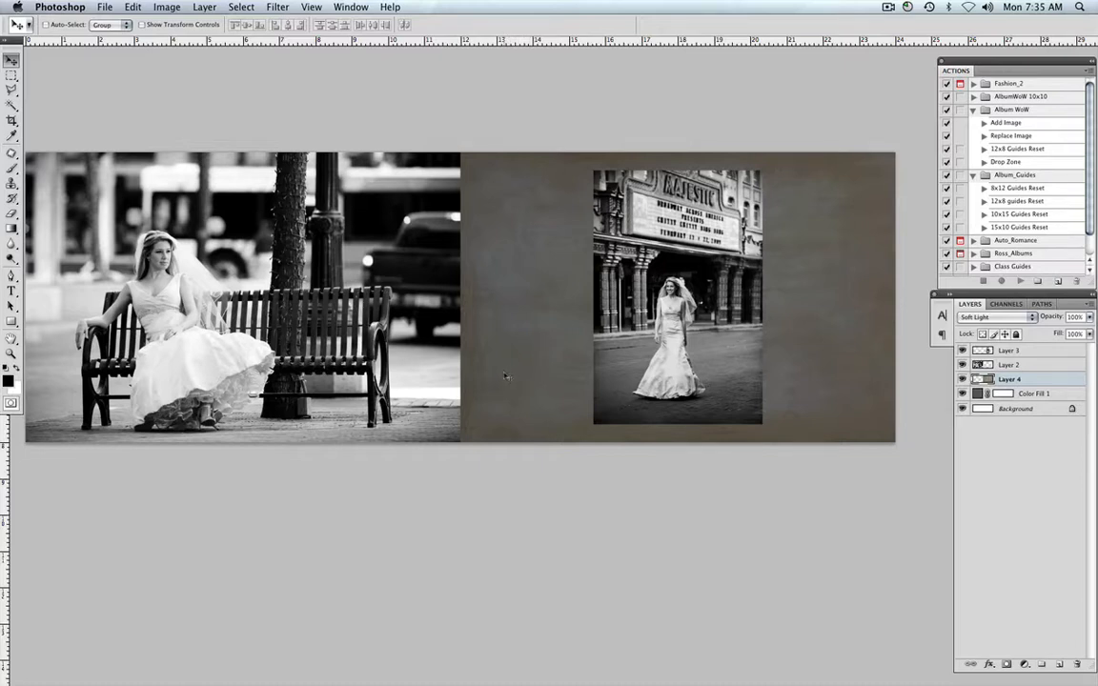
- Return the texture layer in 10_11.psd to Normal blending and desaturate it
key("alt+shift+n")
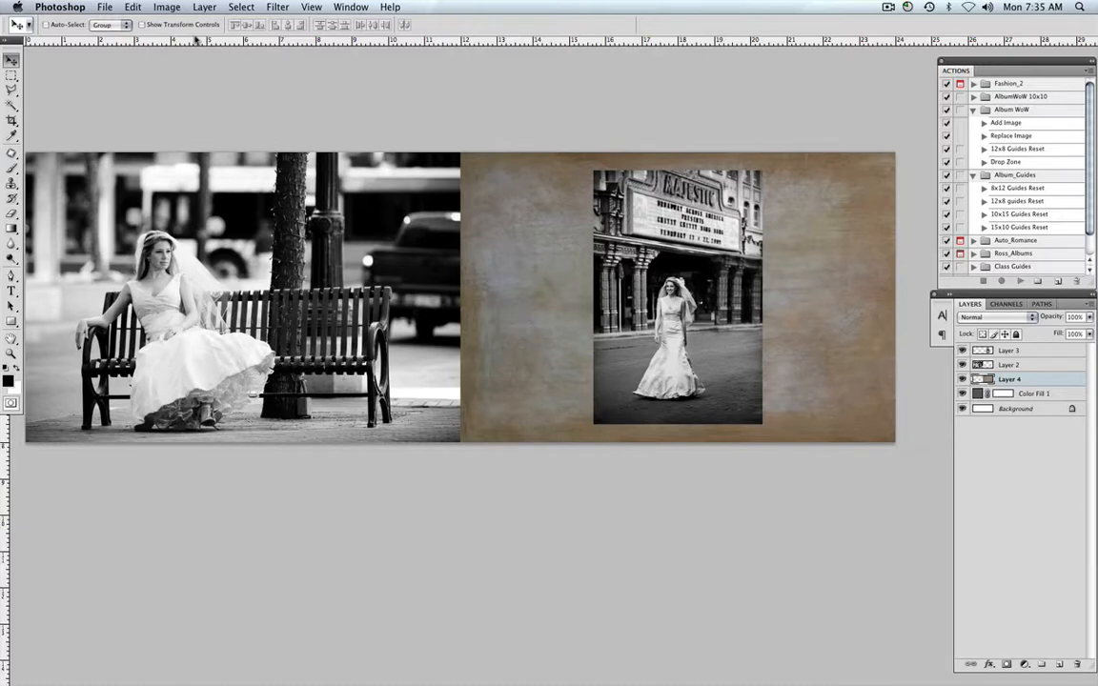
left_click(166, 8)
mouse_move(188, 42)
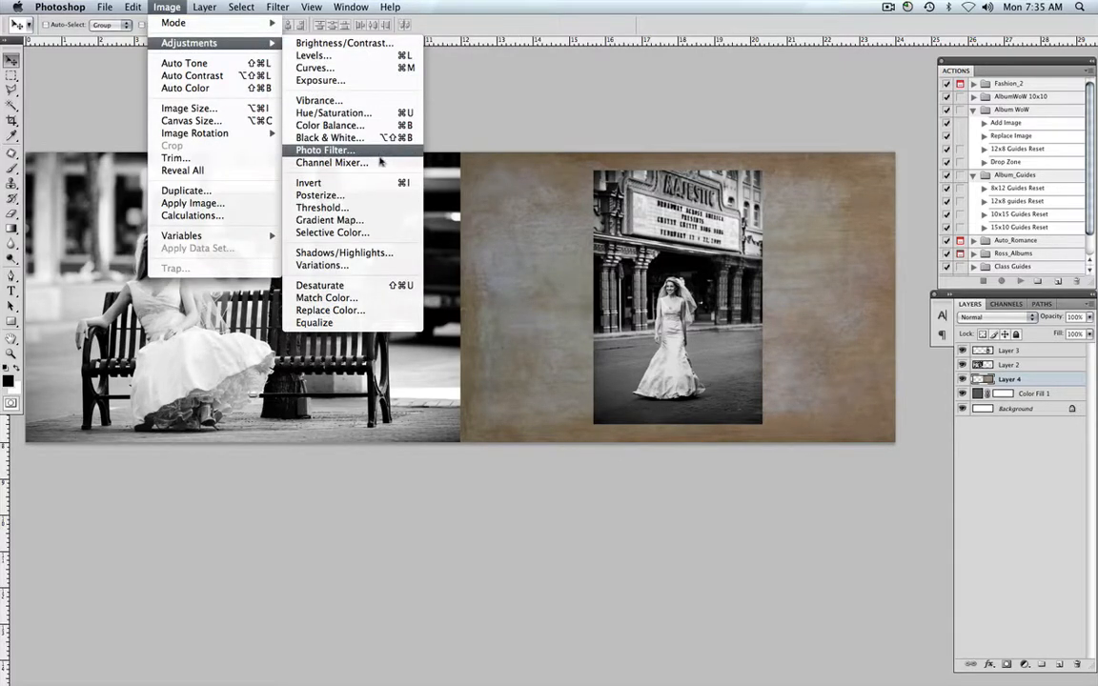
left_click(395, 286)
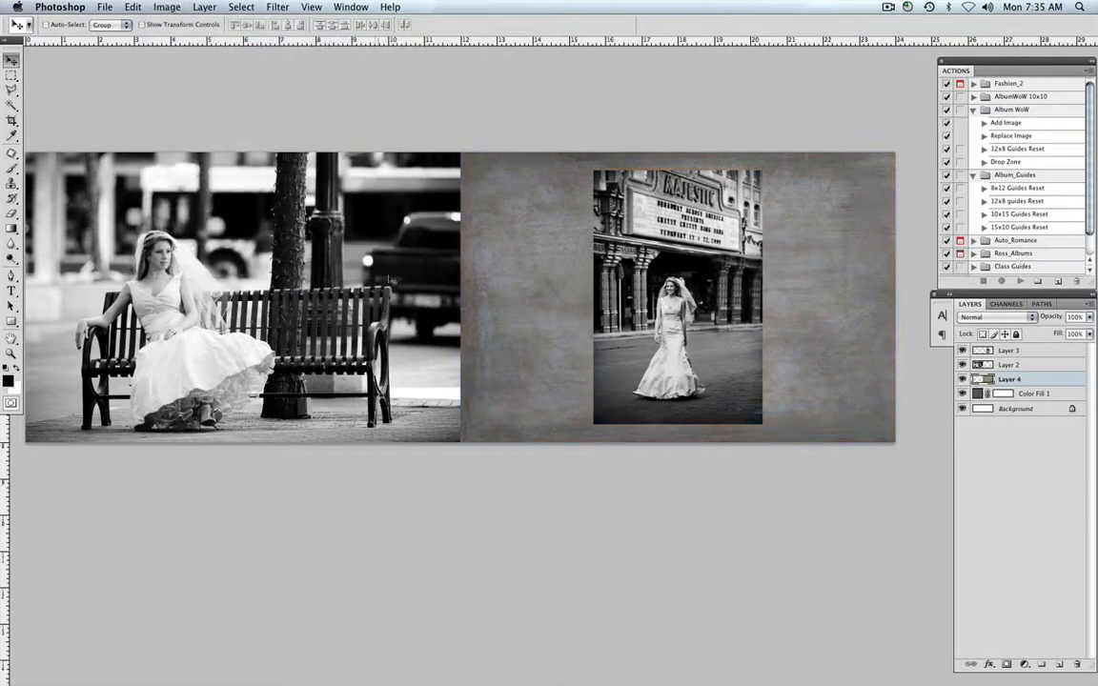
- Set the desaturated texture layer to Soft Light over the gray fill and compare the page with and without it
left_click(996, 317)
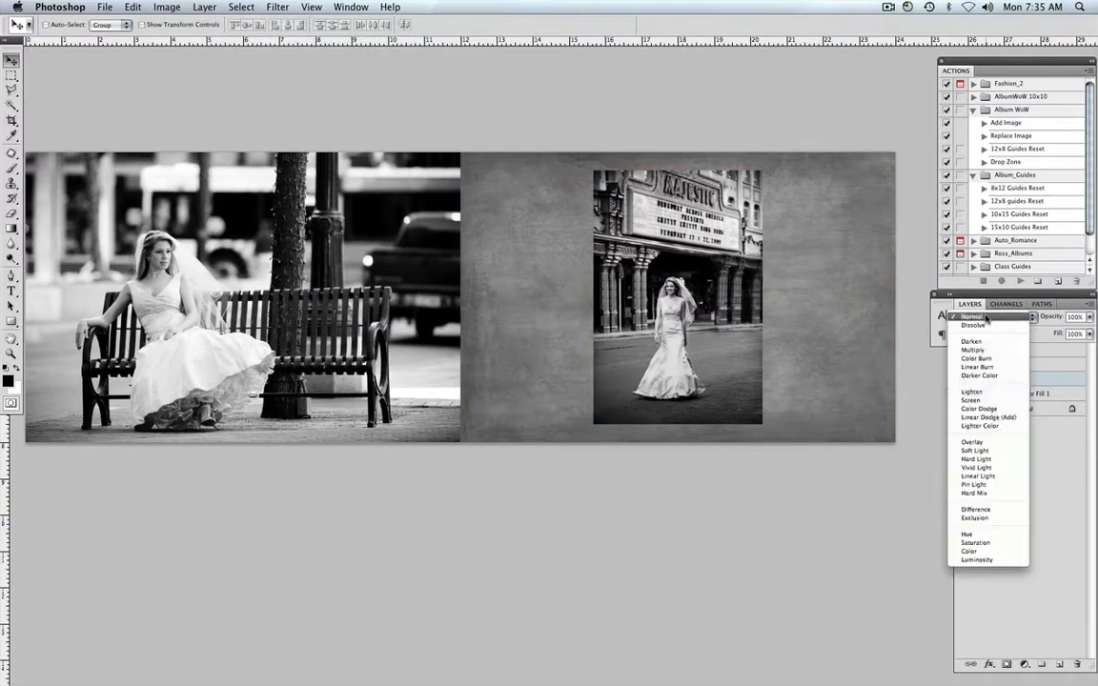
left_click(980, 454)
left_click_drag(606, 343, 579, 332)
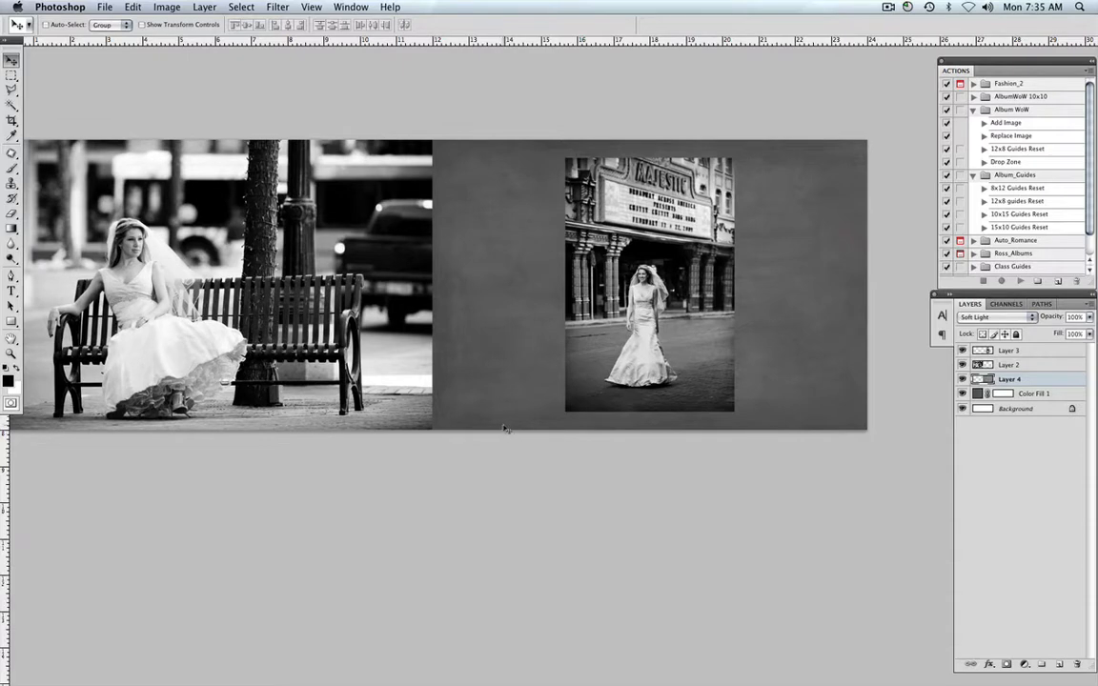
left_click(963, 379)
left_click(963, 380)
left_click(963, 379)
left_click(962, 379)
left_click_drag(373, 308, 401, 306)
- Close 10_11.psd without saving, open the T03.jpg texture from 03_Designer_Textures, and return to Bridge
key("super+w")
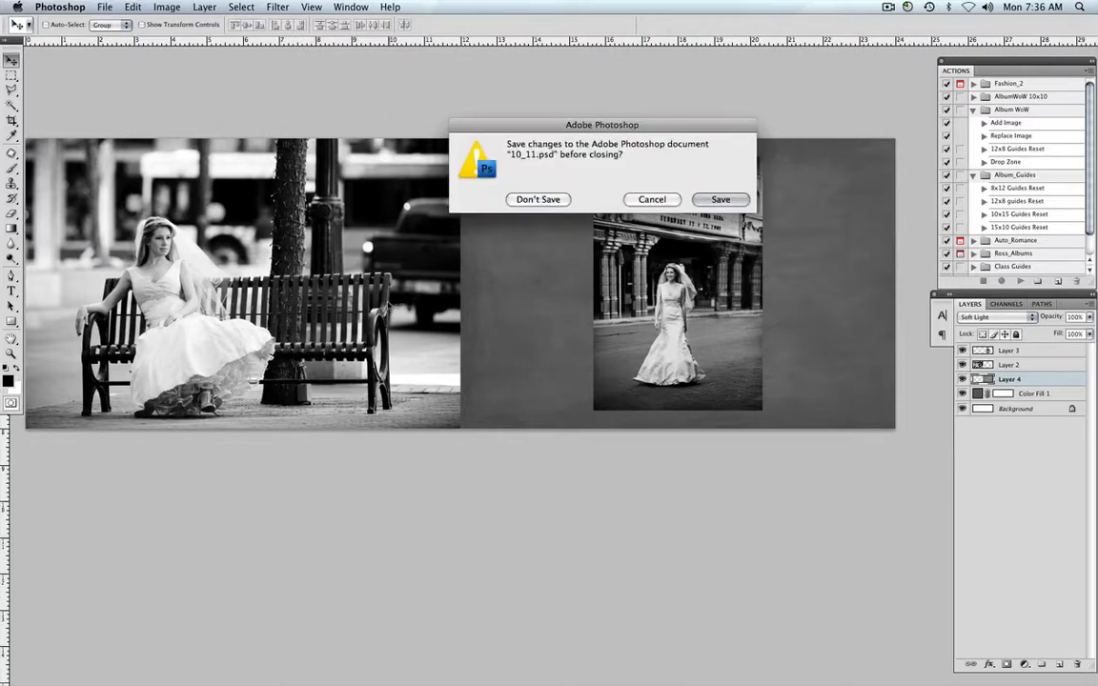
key("d")
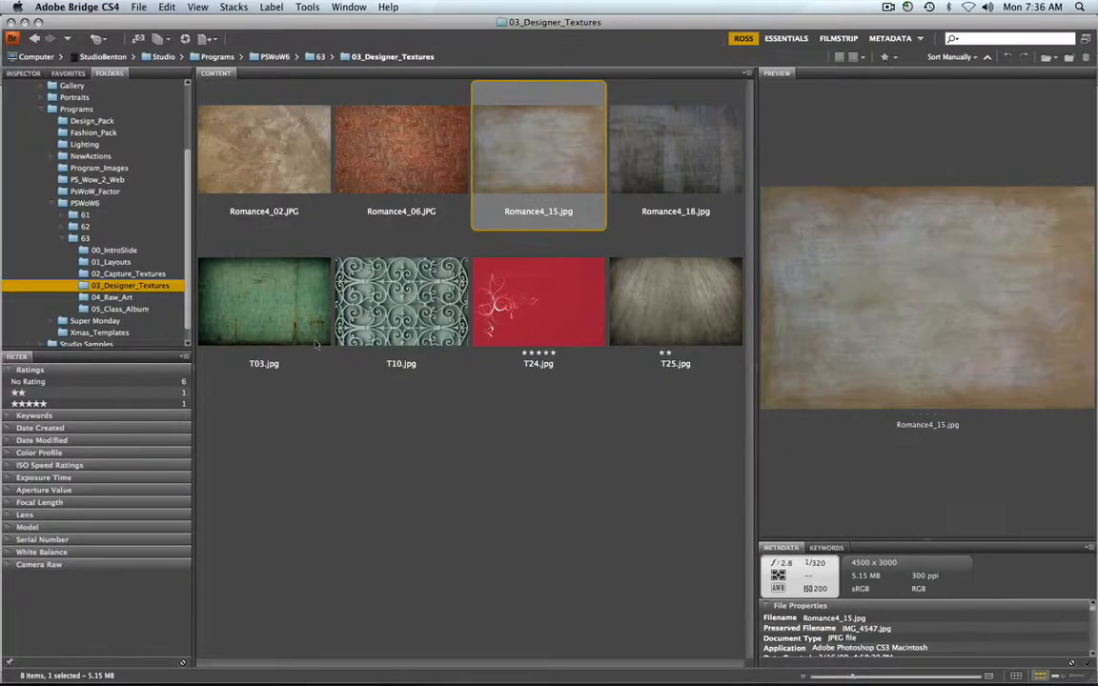
left_click(307, 334)
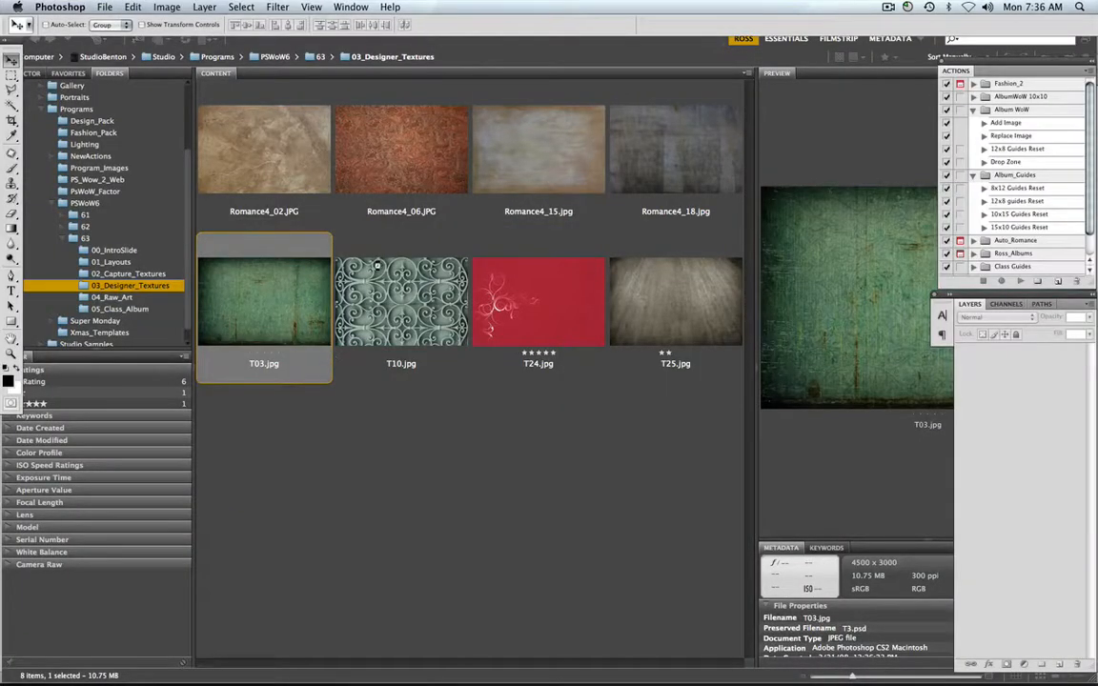
key("super+Tab")
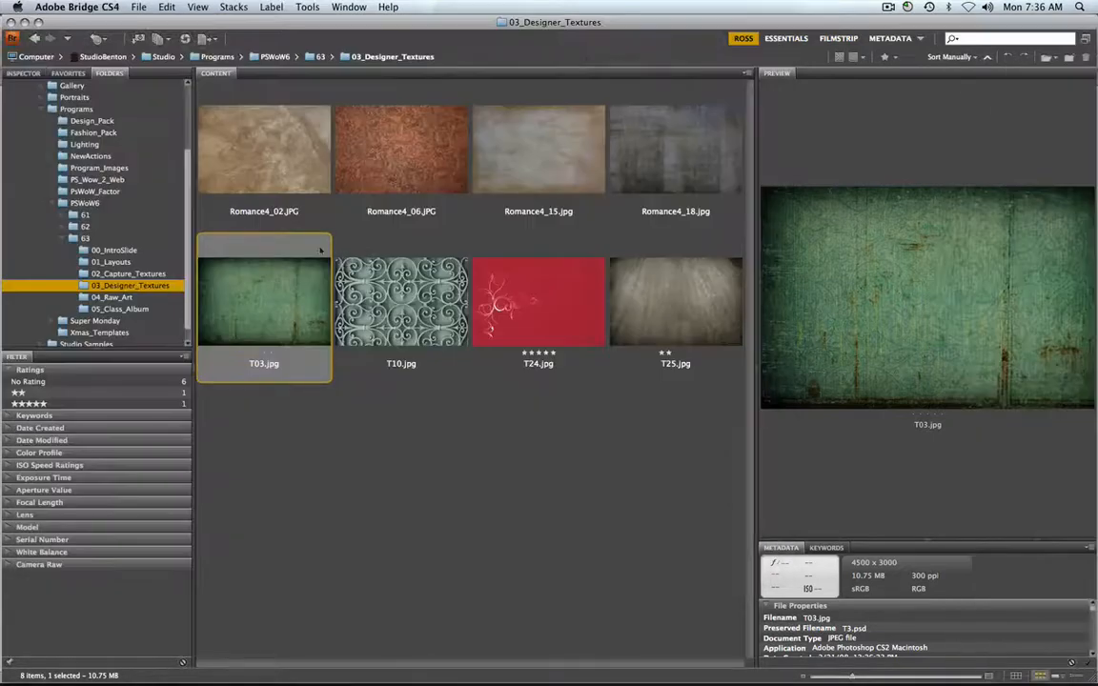
- Open the family spread 14_15.psd from the 05_Class_Album folder and show it full screen
left_click(120, 309)
double_click(569, 169)
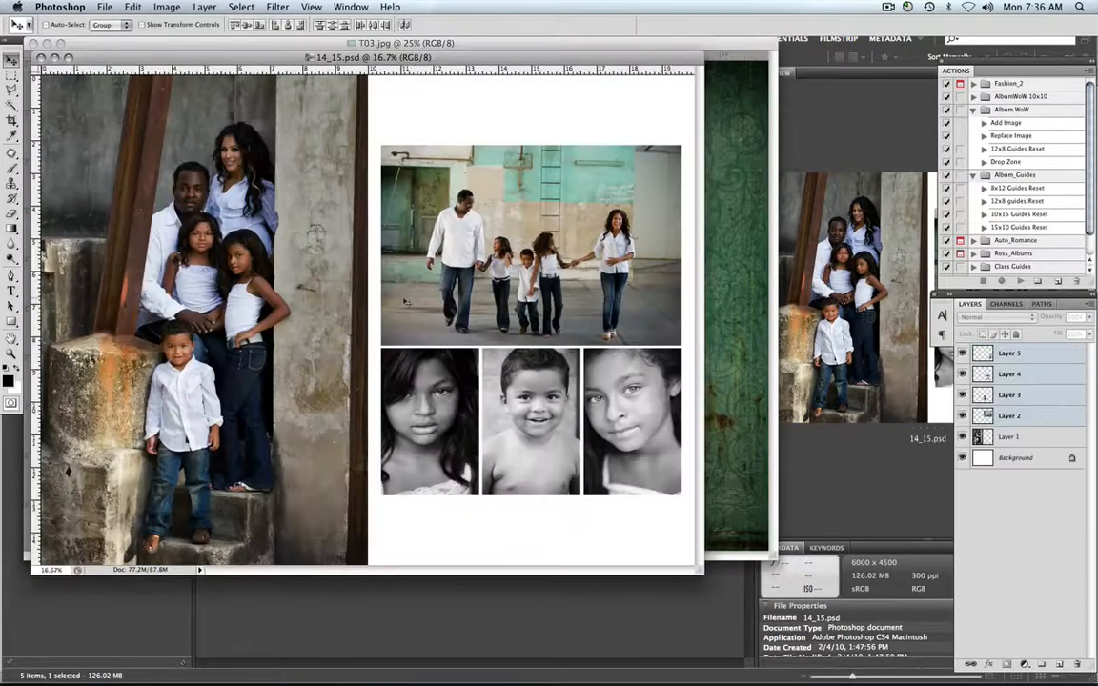
key("f")
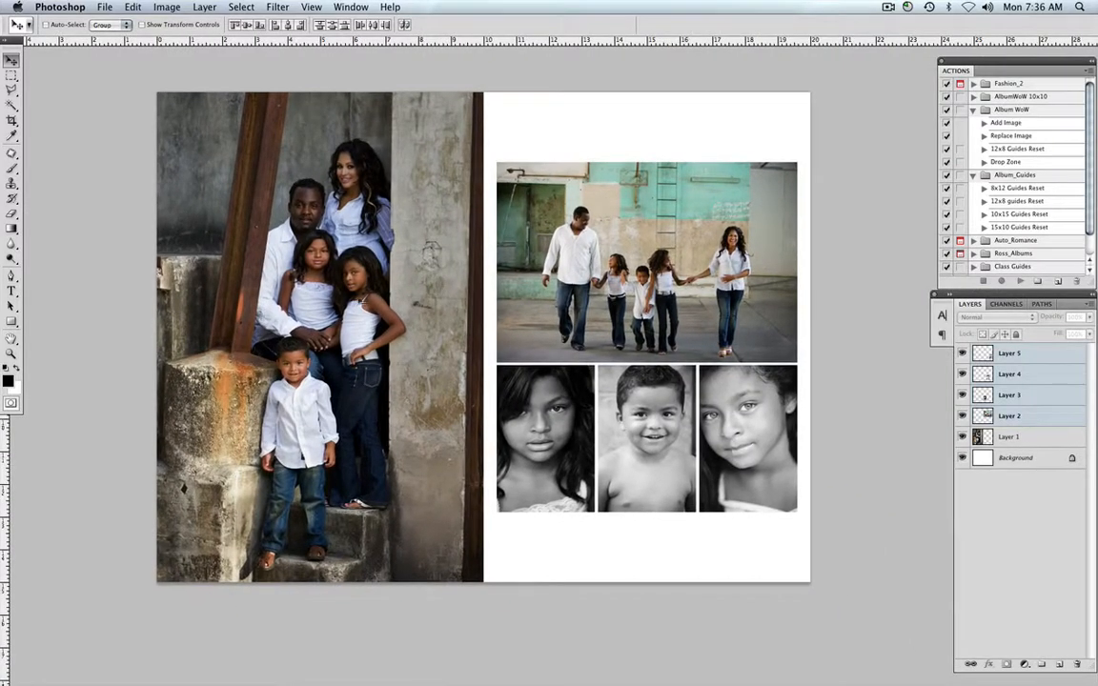
- Add a solid color fill layer above the Background of 14_15.psd and try colors sampled from the painted wall, concrete and rusty beam
left_click(1001, 459)
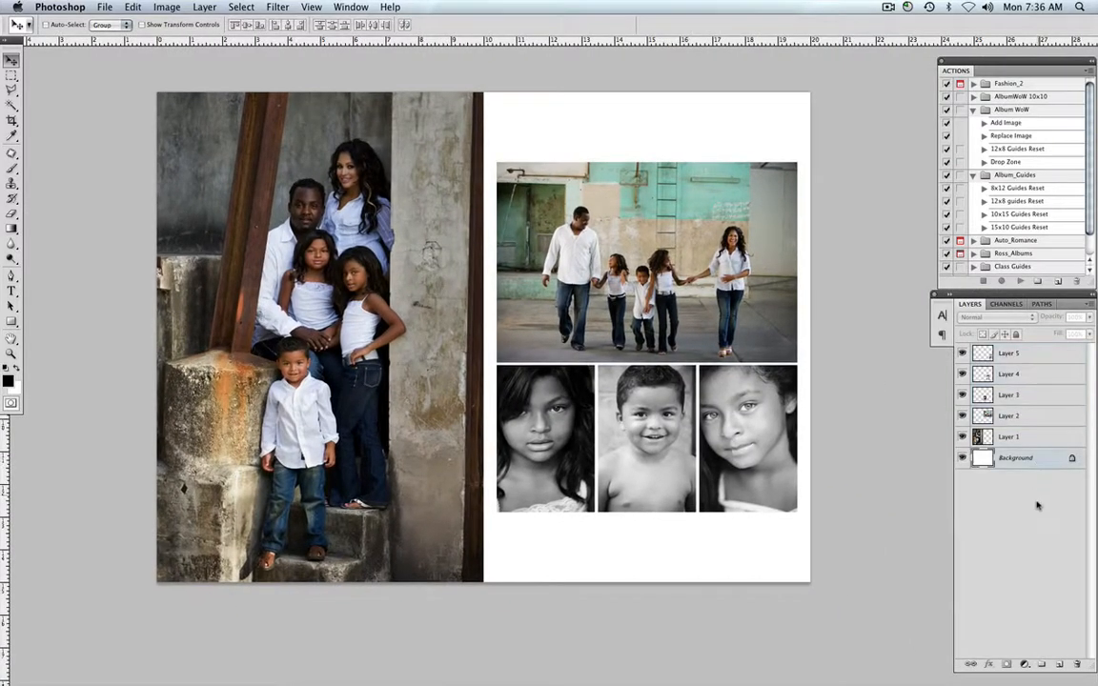
left_click(1023, 667)
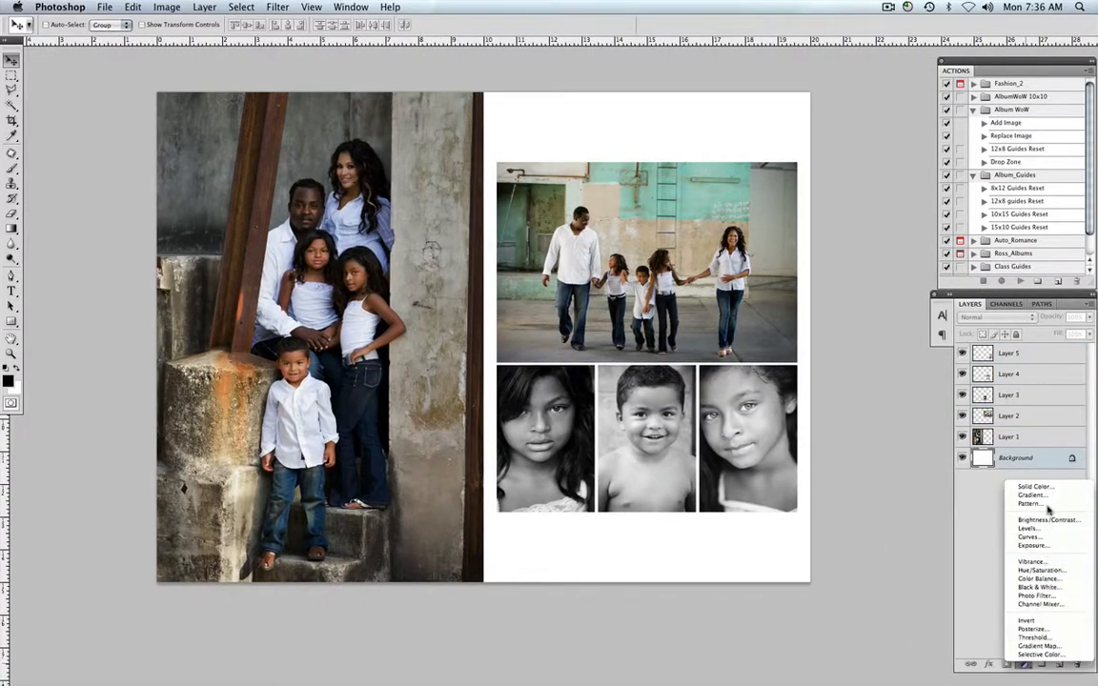
left_click(1053, 487)
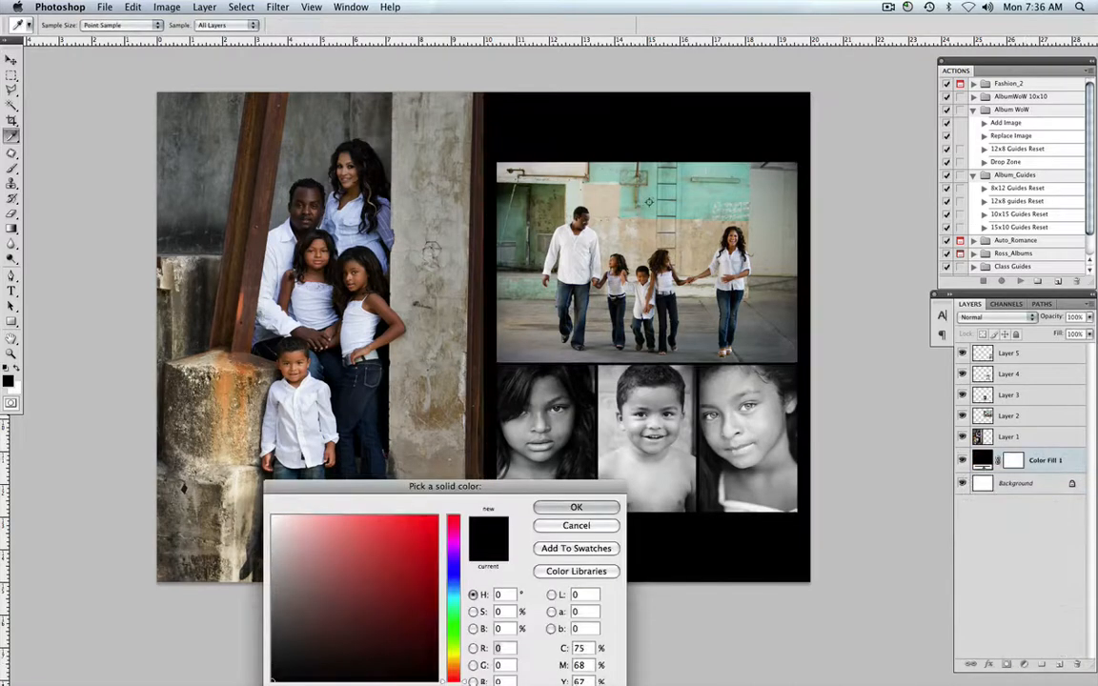
left_click(573, 195)
left_click(578, 218)
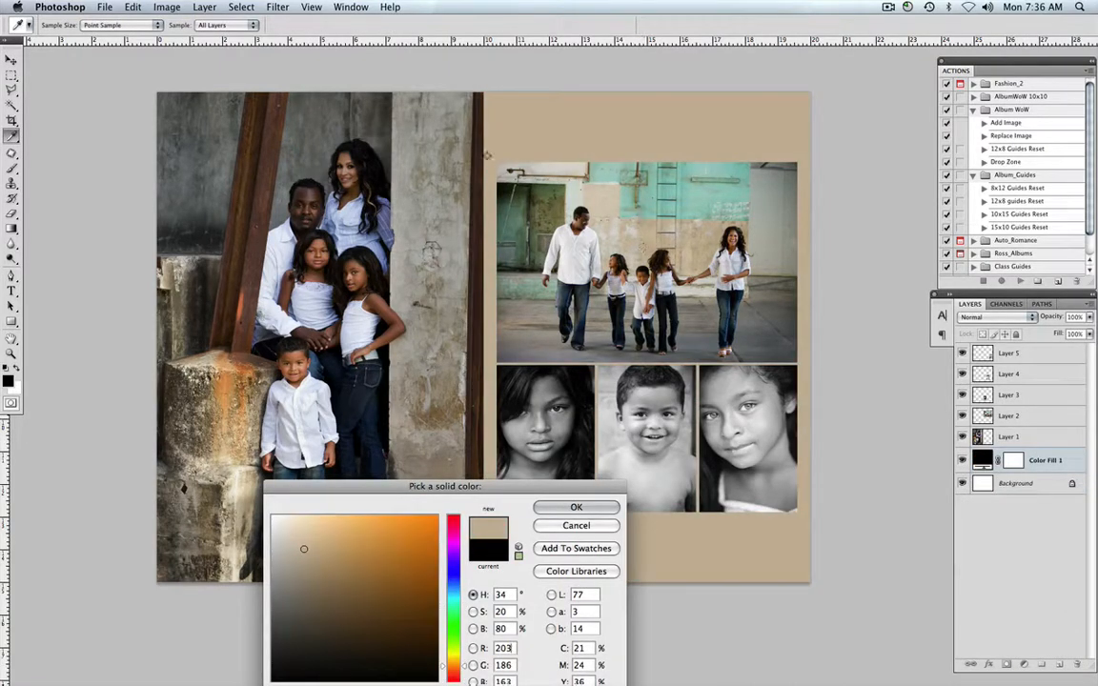
left_click(434, 154)
left_click(479, 312)
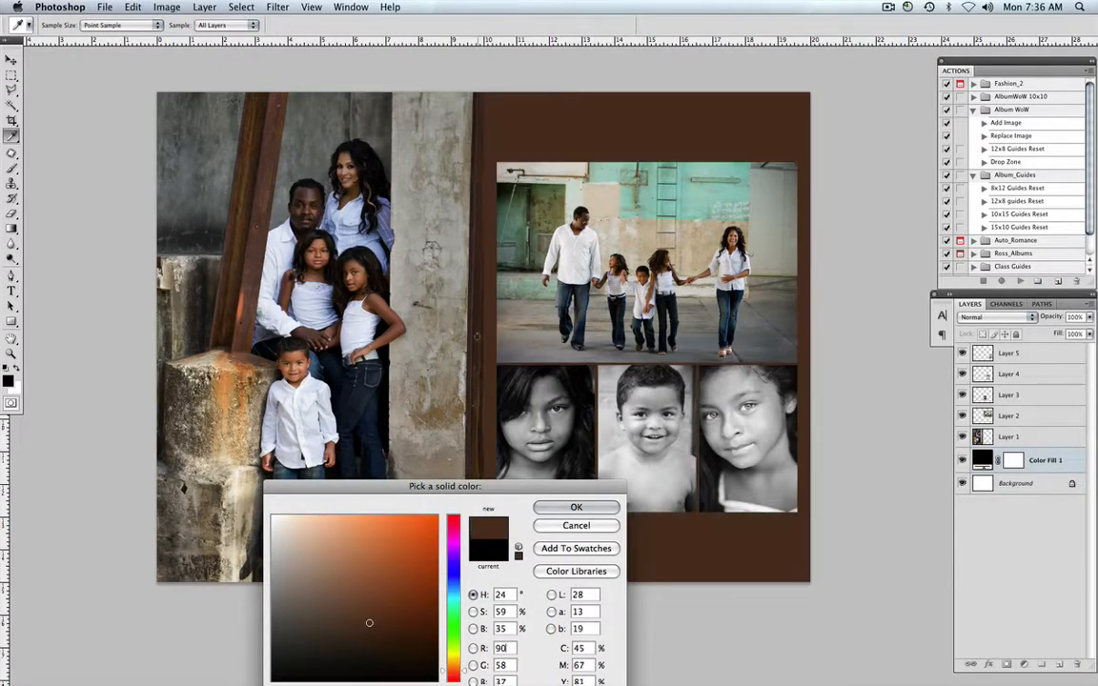
left_click(539, 391)
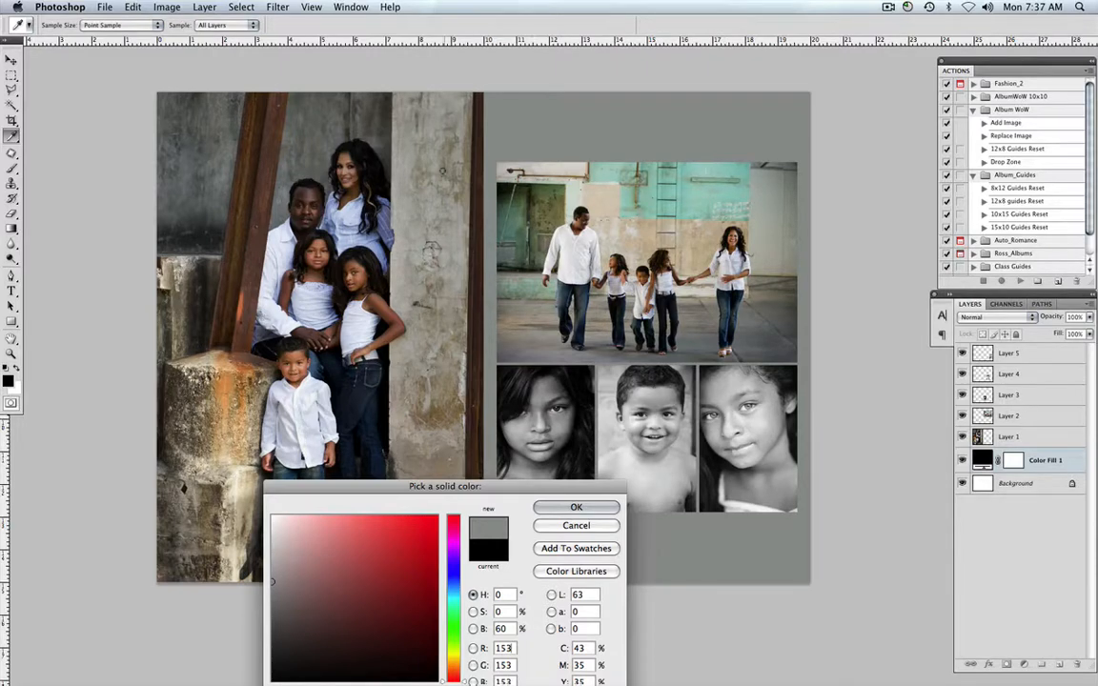
- Set the fill color to the warm gray RGB 150, 146, 134 sampled from the concrete pillar in the large family portrait
left_click(438, 130)
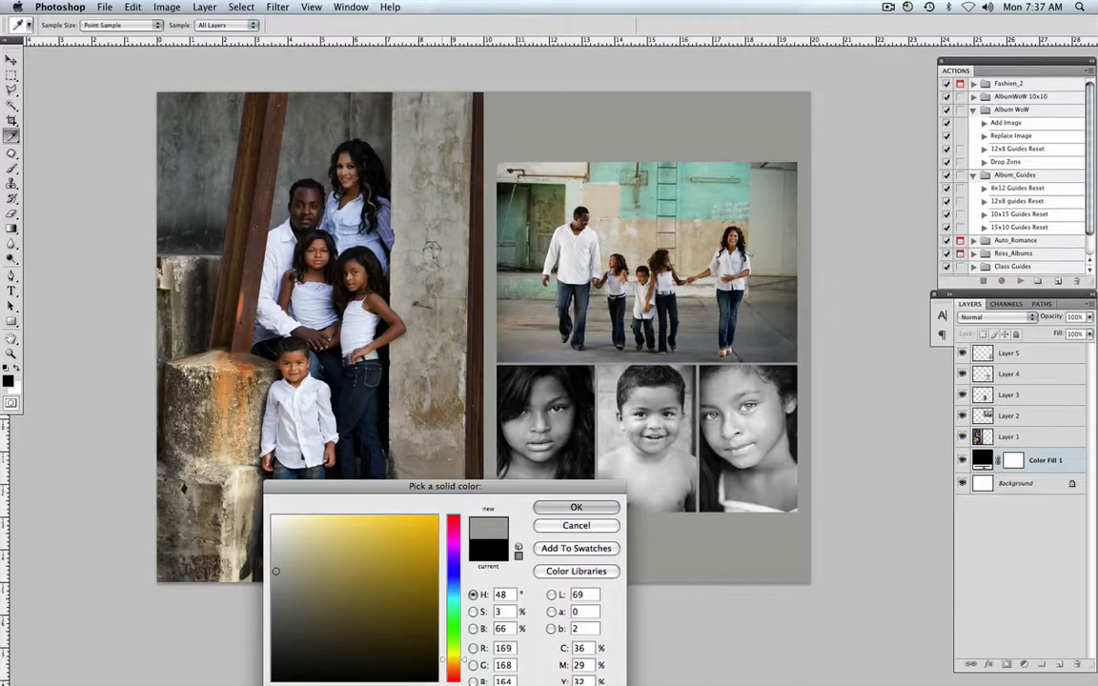
left_click(442, 151)
left_click(442, 148)
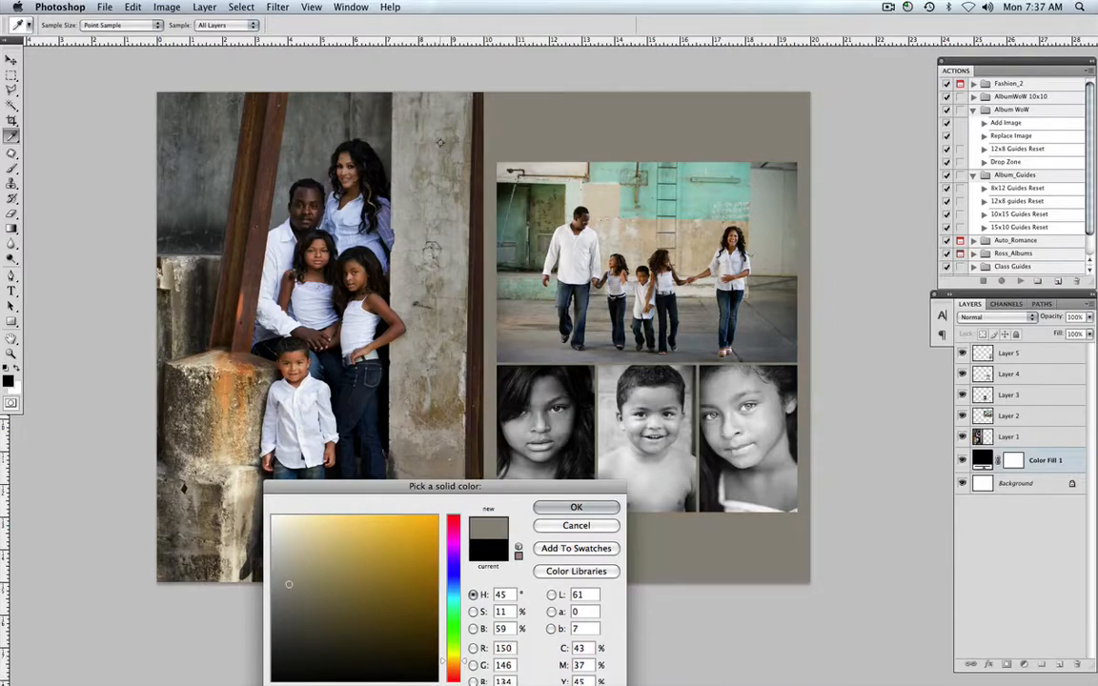
left_click(576, 507)
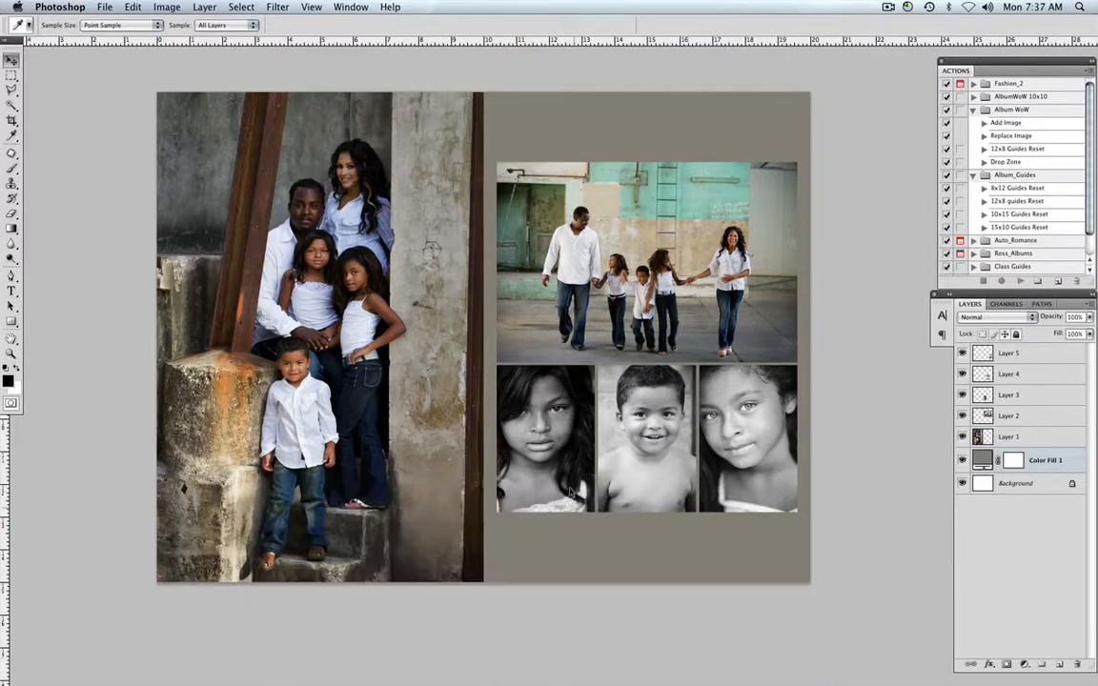
- Copy the T03.jpg texture into 14_15.psd as a layer directly above the color fill, and close the texture file
left_click_drag(541, 317, 519, 311)
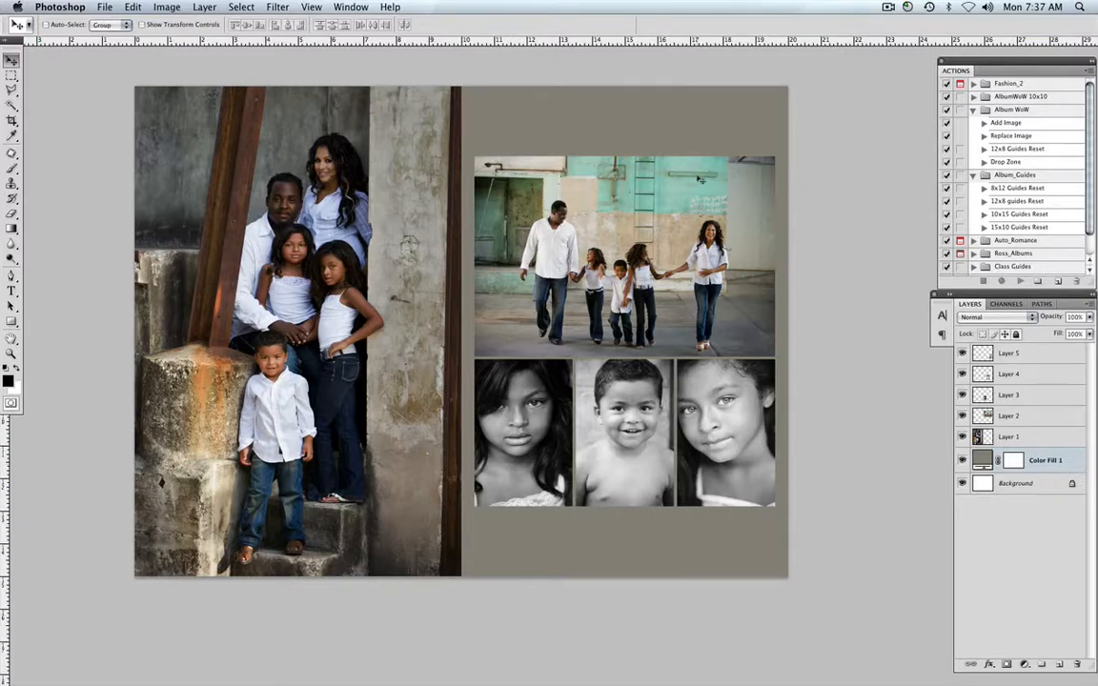
key("f")
key("f")
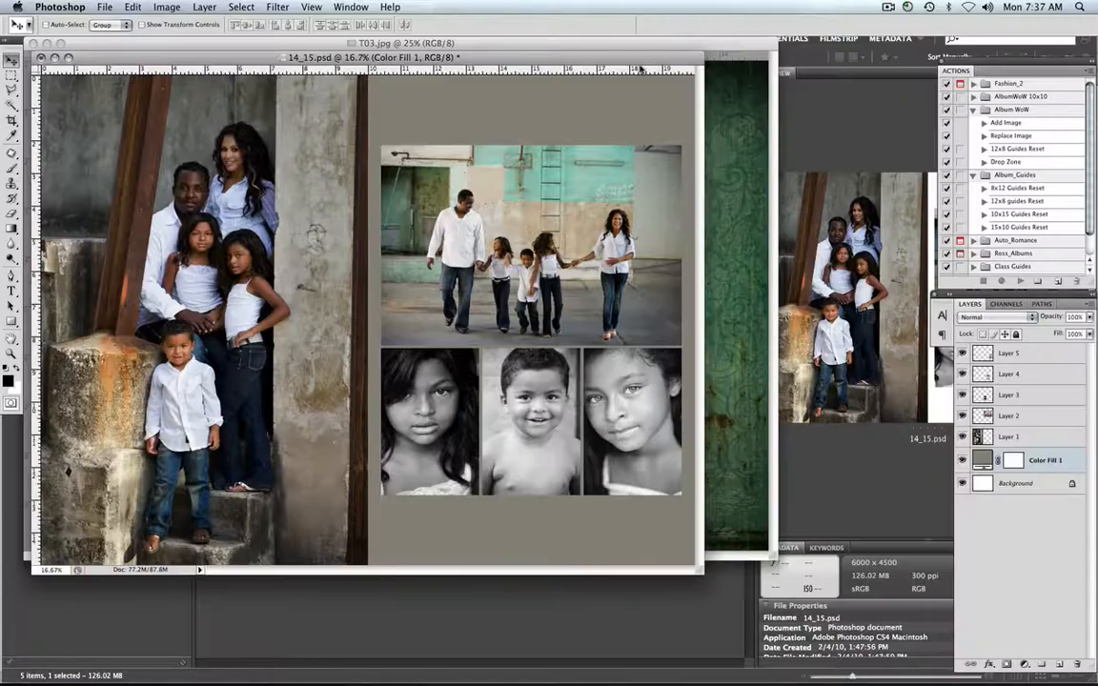
left_click_drag(581, 58, 574, 96)
left_click(709, 148)
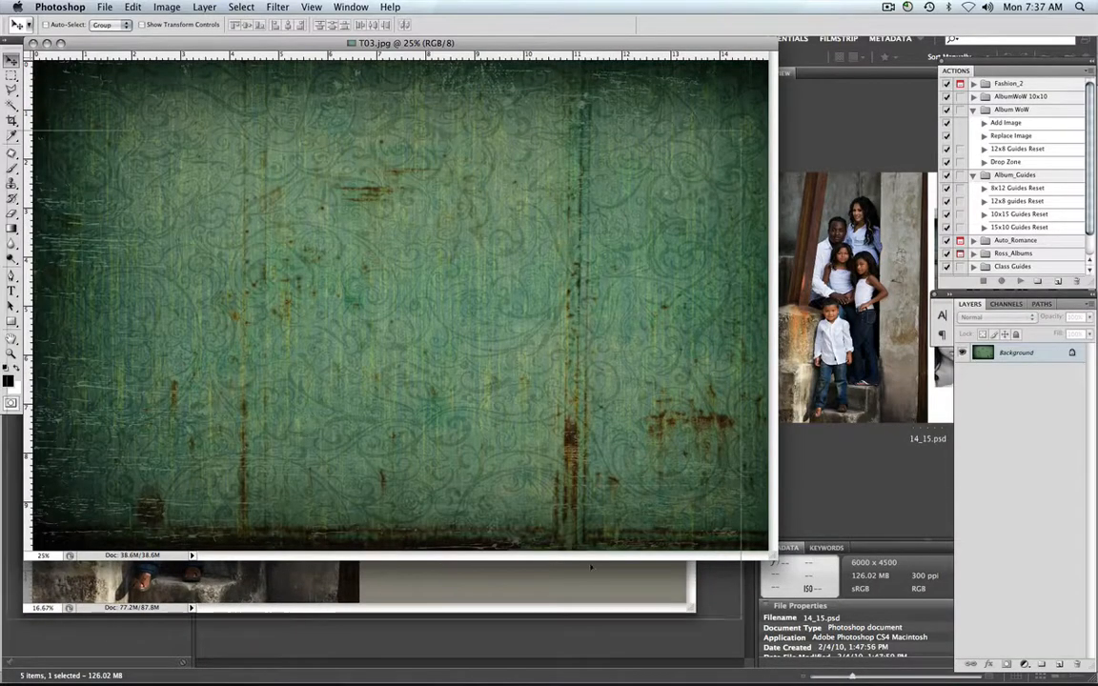
left_click_drag(595, 550, 602, 580)
left_click(716, 405)
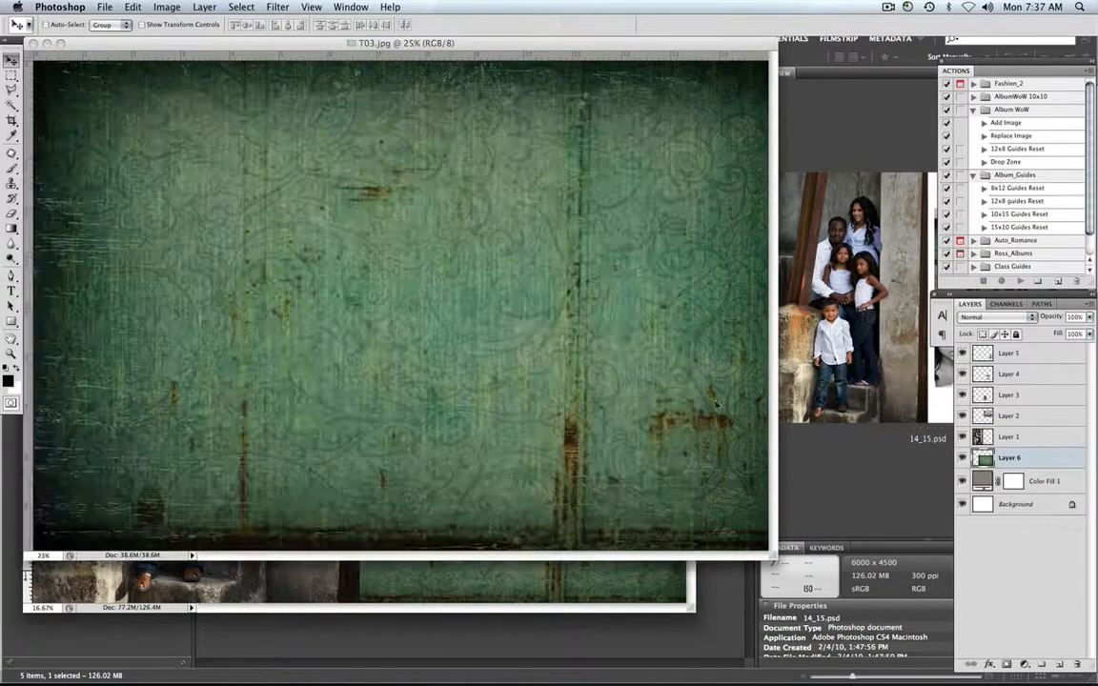
key("super+w")
- Show the family spread full screen and rotate the green texture layer 90° so it covers the right-hand page
key("f")
left_click_drag(645, 372, 577, 342)
key("super+minus")
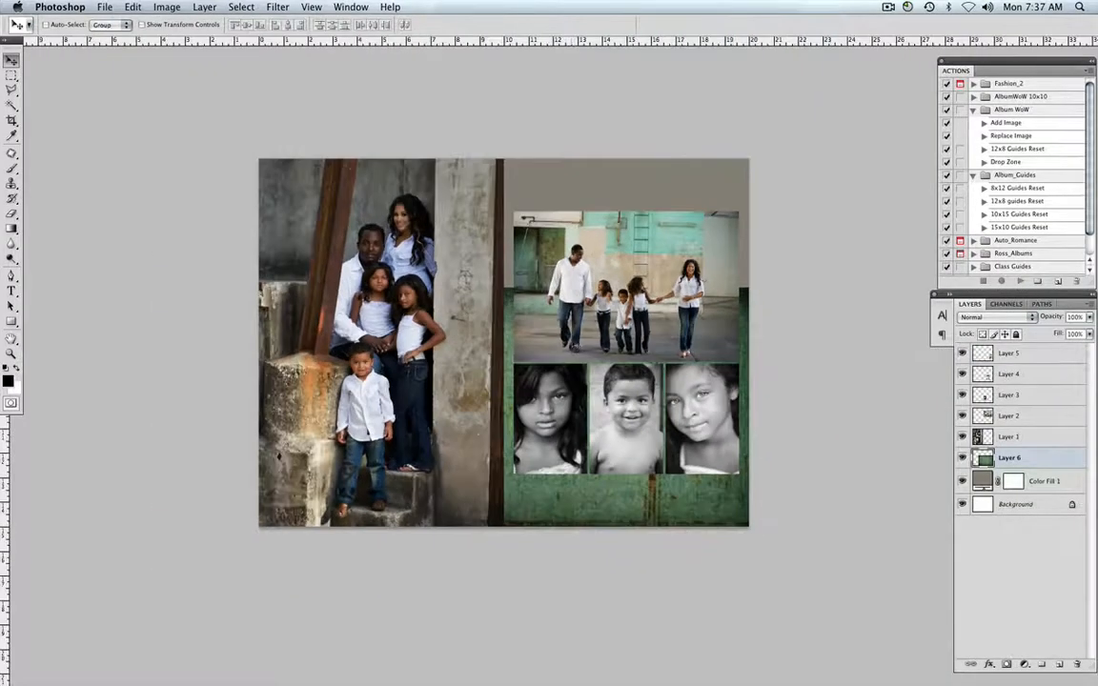
key("super+t")
left_click_drag(780, 276, 691, 447)
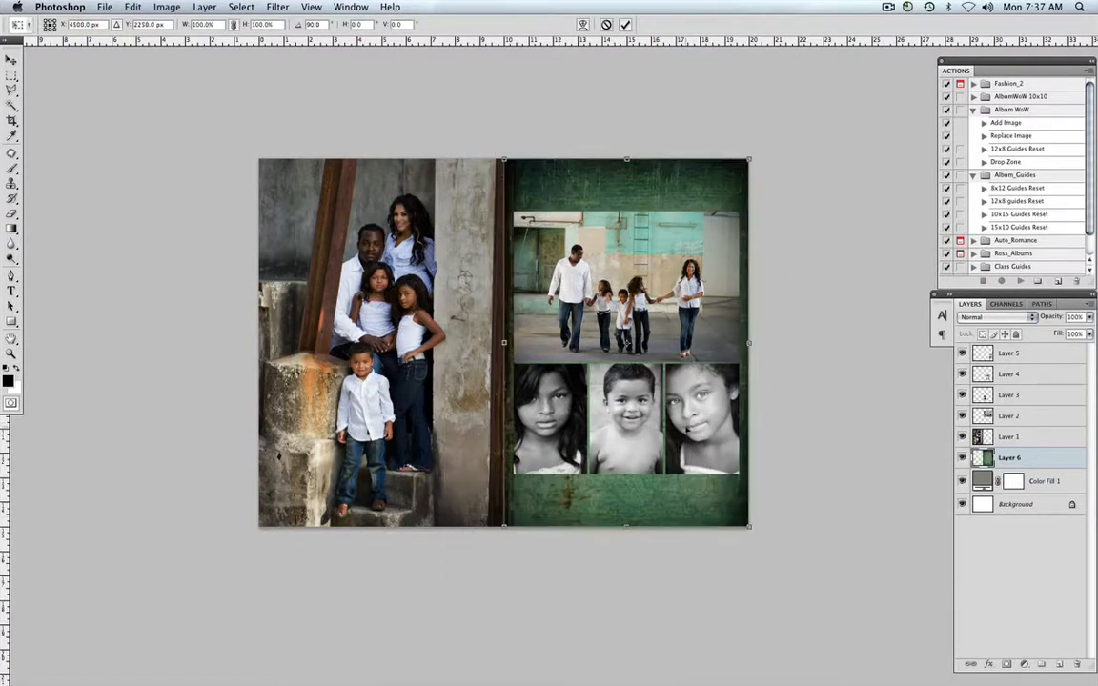
key("Return")
- Set the green texture layer to Soft Light and compare the page with and without it
scroll(606, 324, "down", 2)
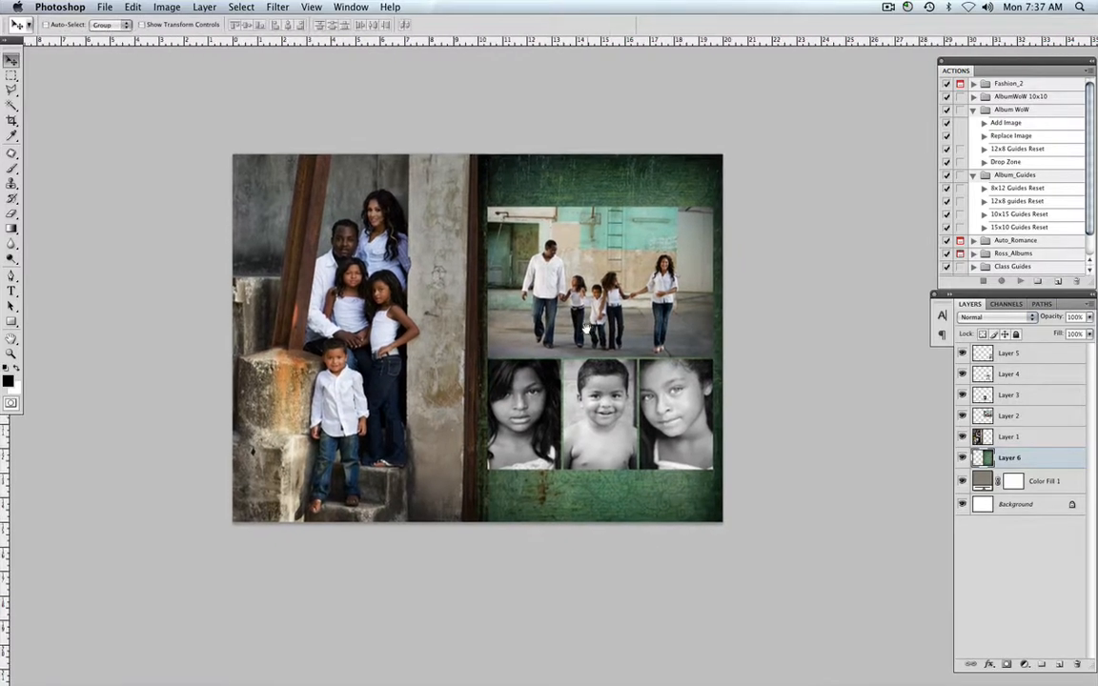
left_click(1017, 317)
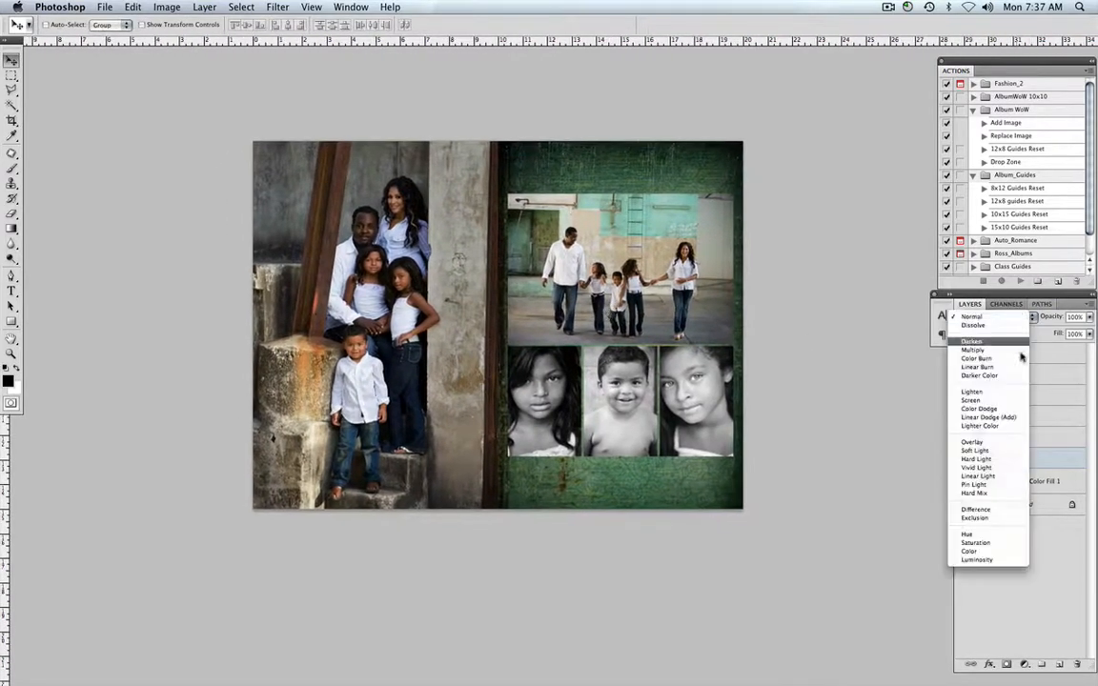
left_click(996, 452)
scroll(593, 381, "down", 2)
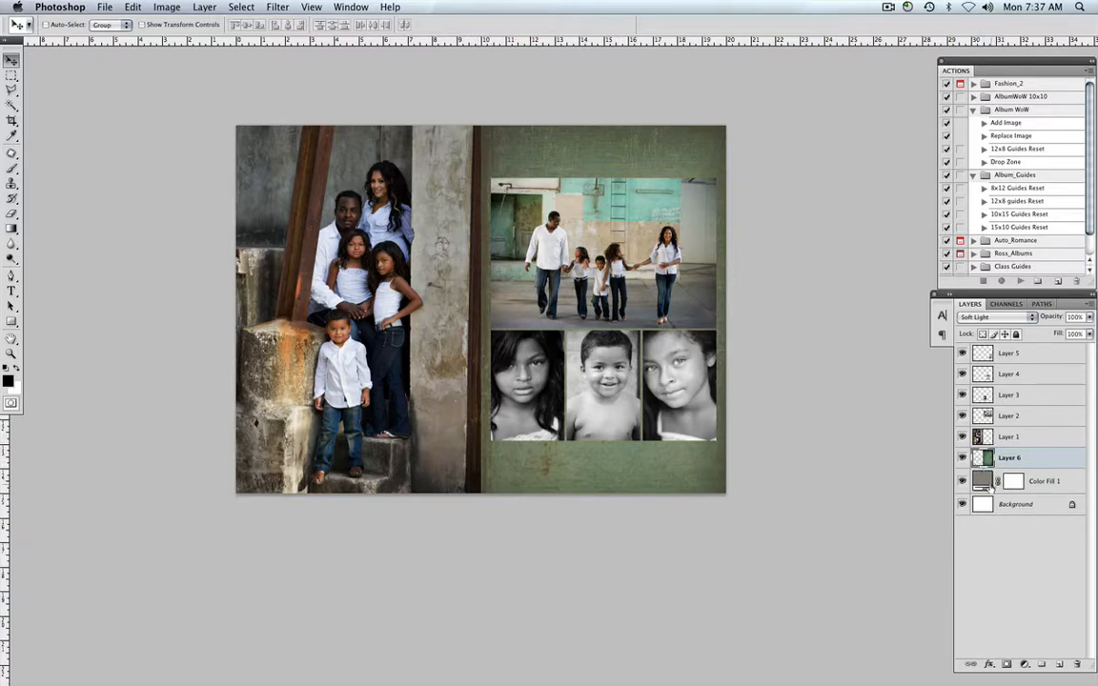
left_click(961, 460)
left_click(961, 459)
- Colorize the green texture layer with Hue/Saturation, using hue 204 and saturation 18
left_click(167, 7)
mouse_move(191, 43)
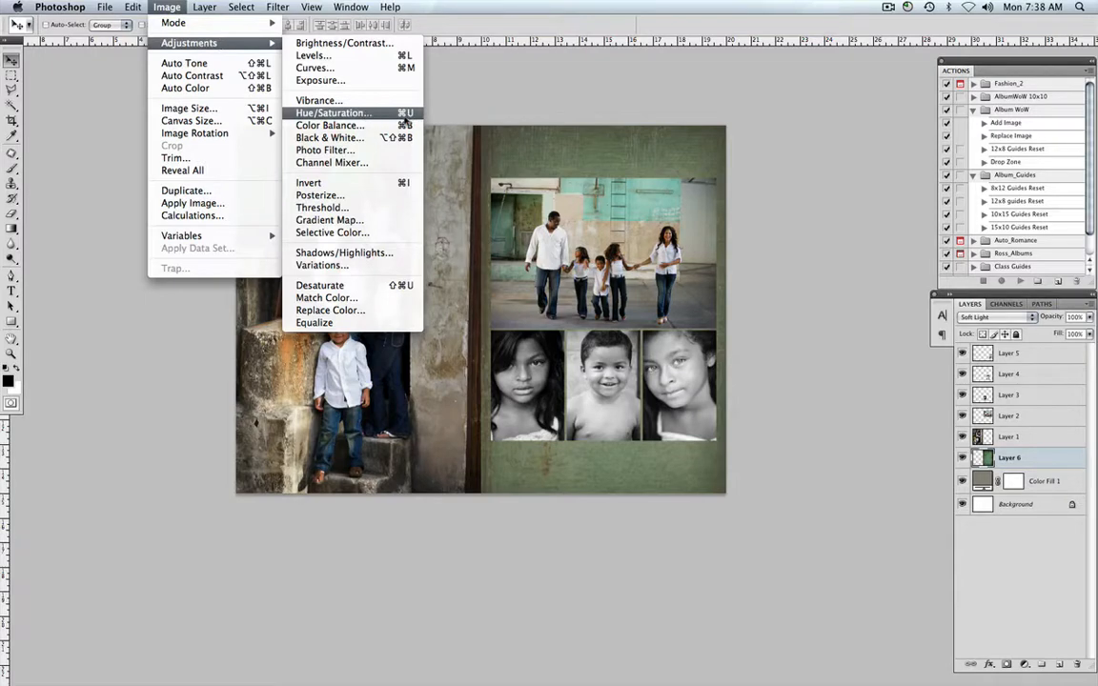
left_click(489, 87)
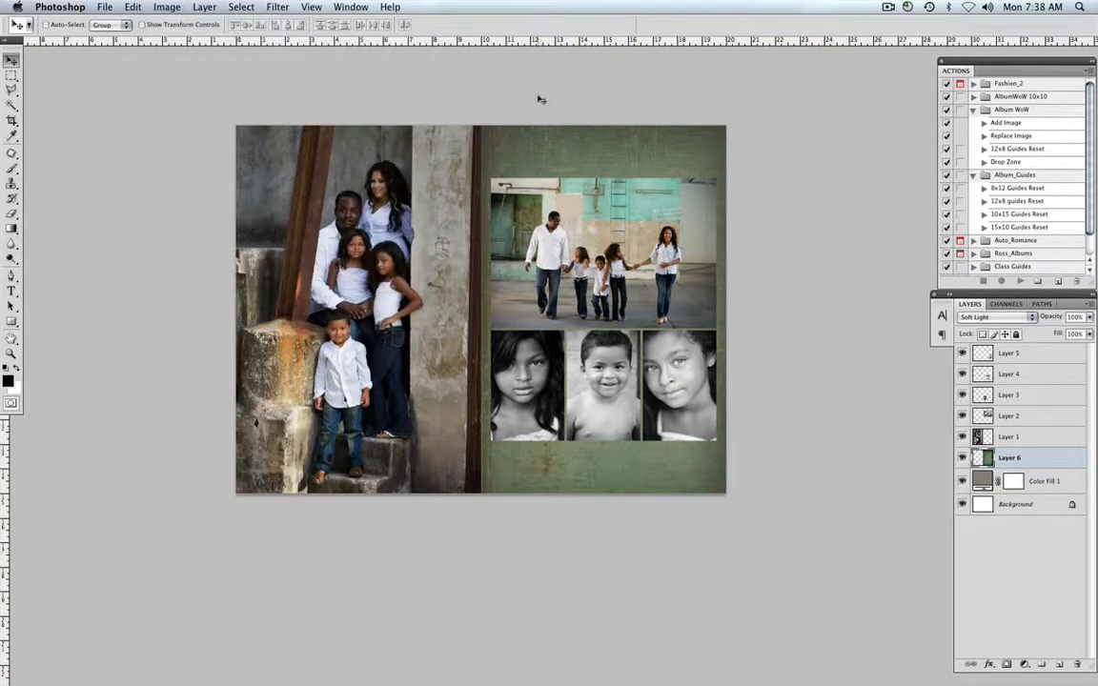
key("super+u")
left_click_drag(363, 325, 360, 309)
left_click(371, 488)
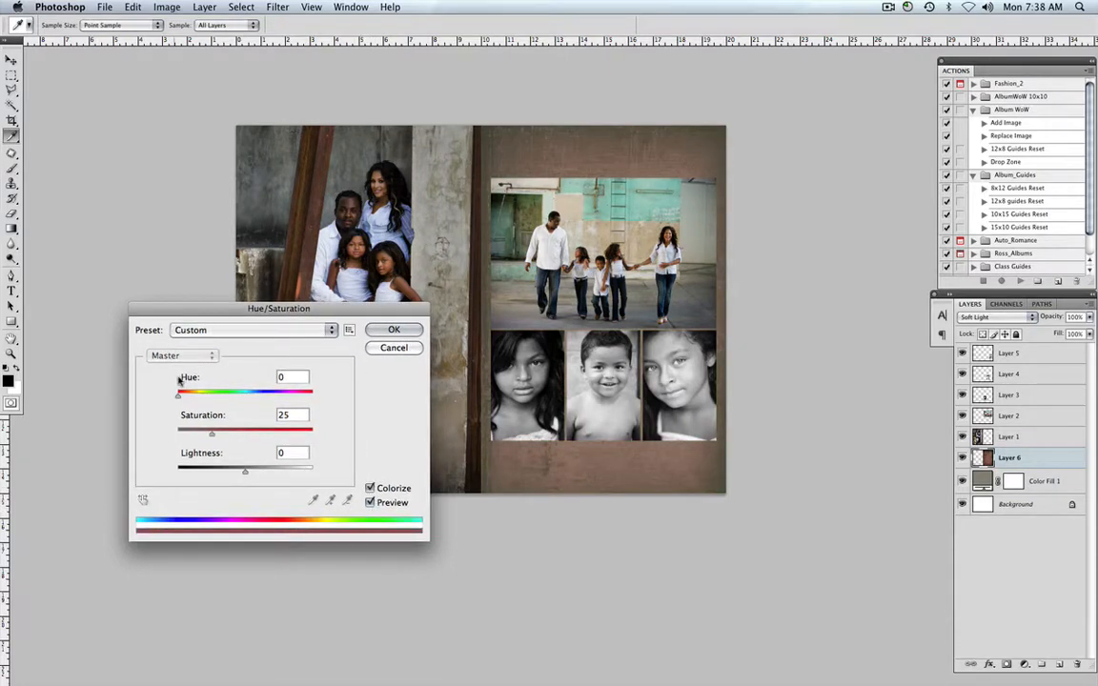
left_click_drag(179, 396, 257, 408)
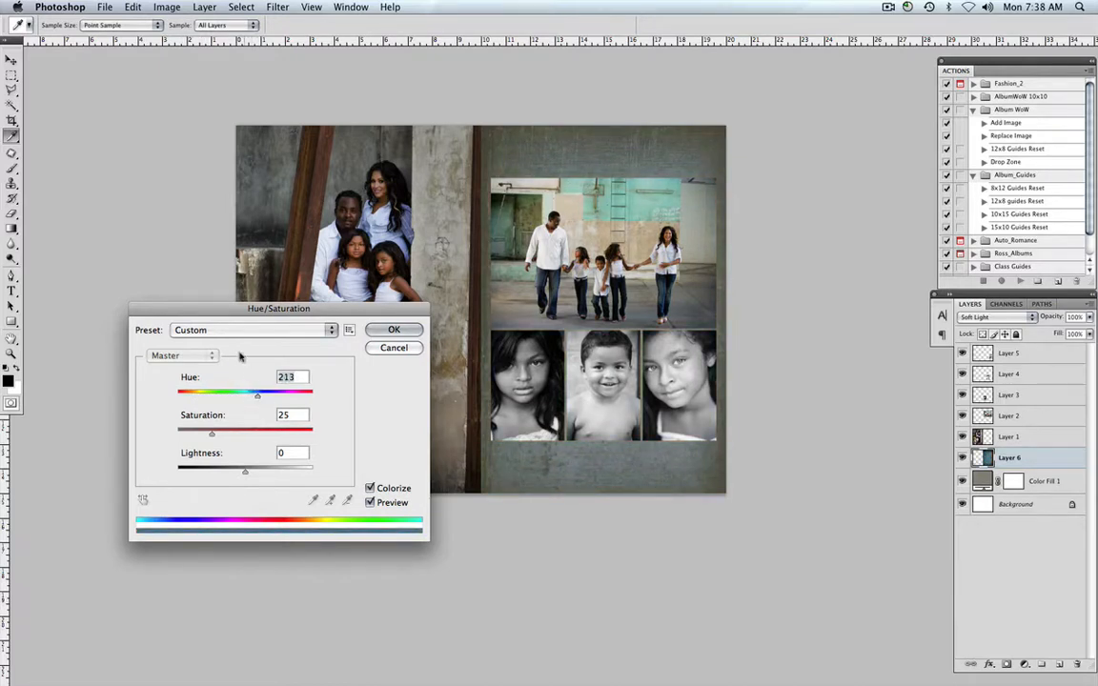
left_click_drag(256, 400, 253, 400)
mouse_move(212, 433)
left_mouse_down()
mouse_move(243, 437)
mouse_move(202, 432)
left_mouse_up()
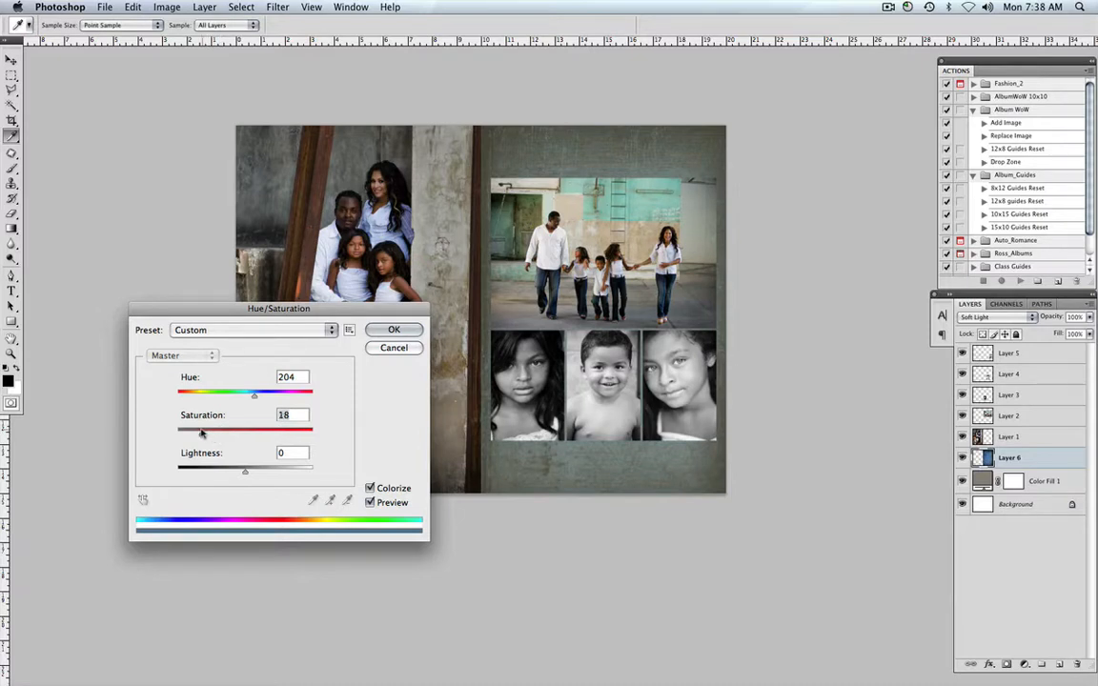
left_click(386, 330)
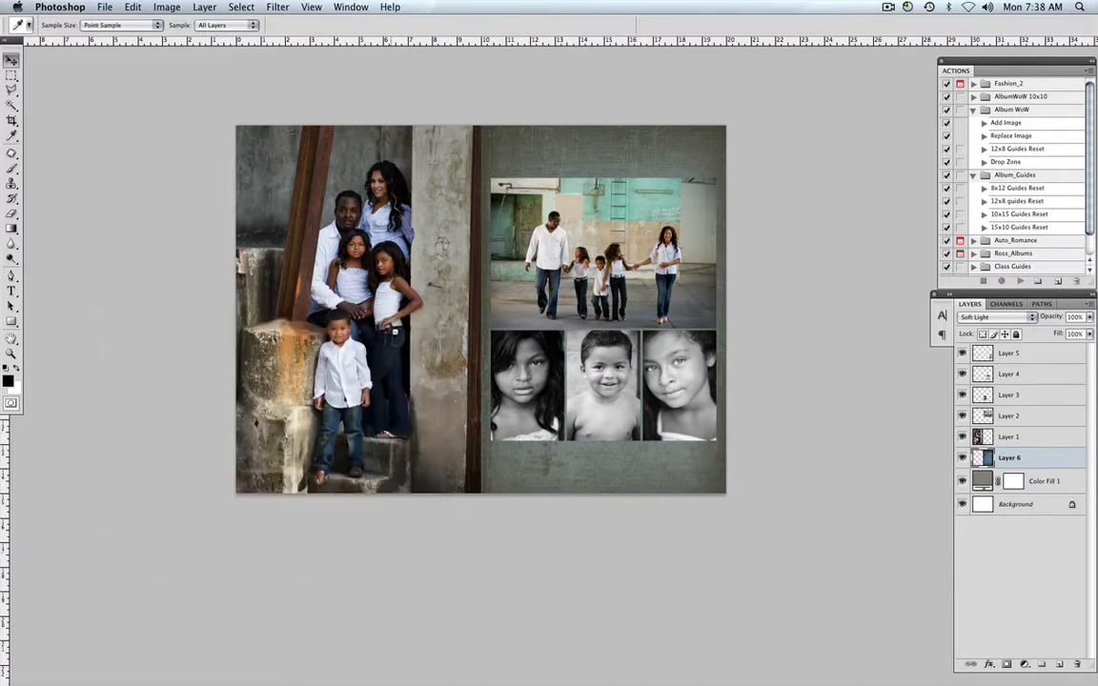
- Compare the original green texture layer in Normal mode with its Soft Light blend, leaving it on Soft Light
key("v")
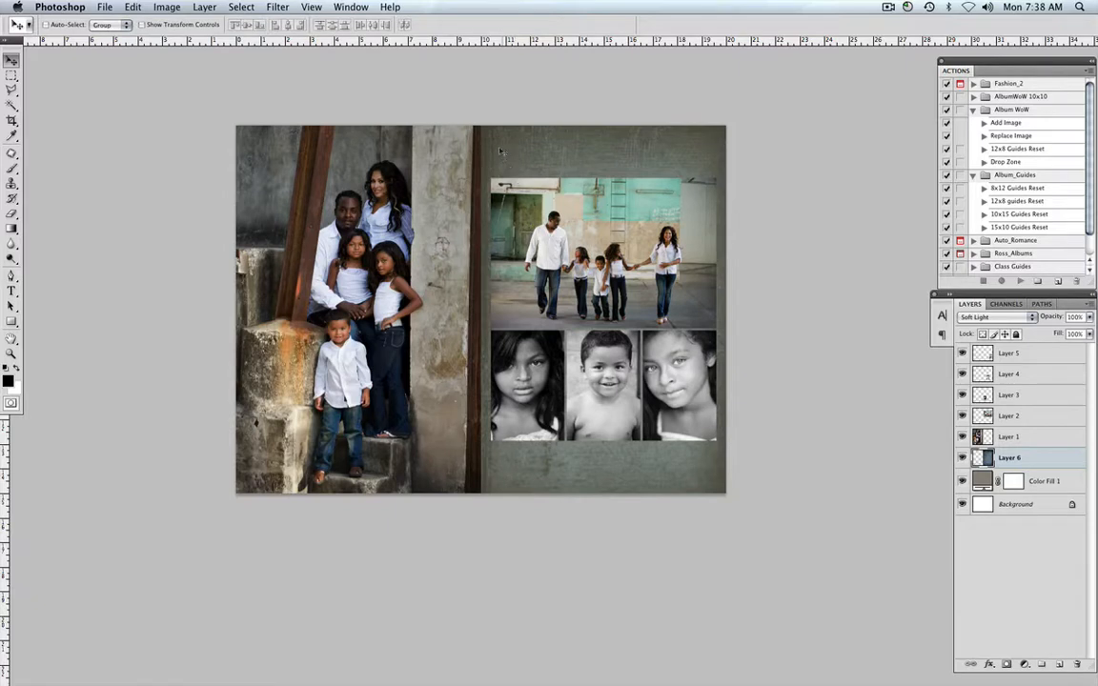
left_click_drag(388, 416, 439, 417)
key("super+minus")
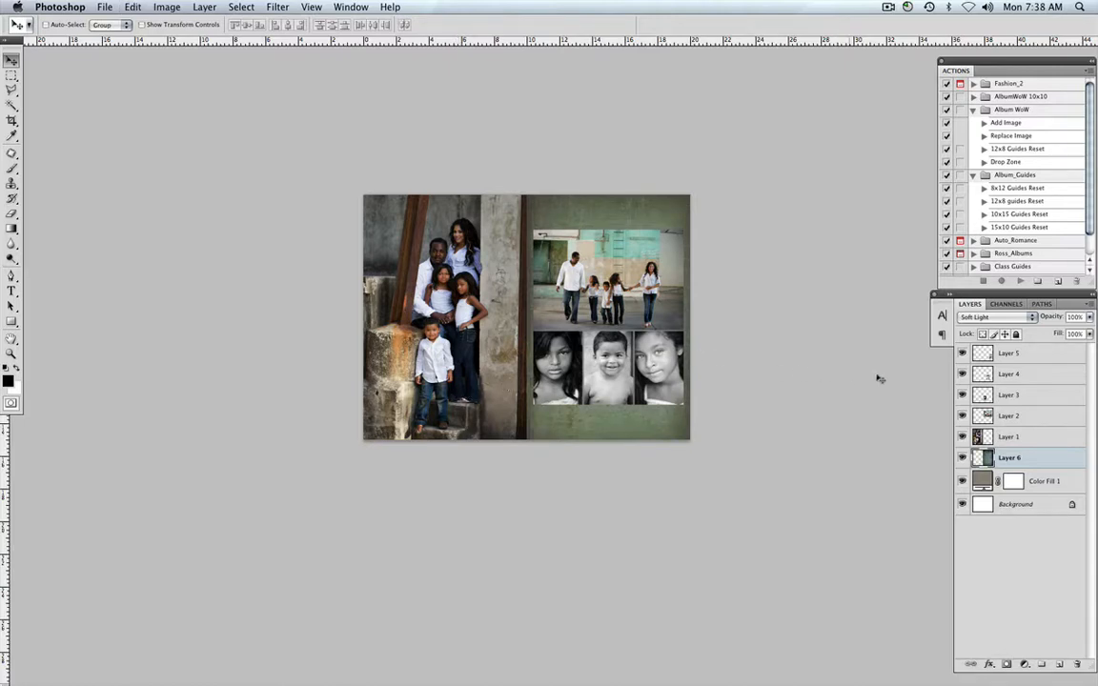
left_click(991, 317)
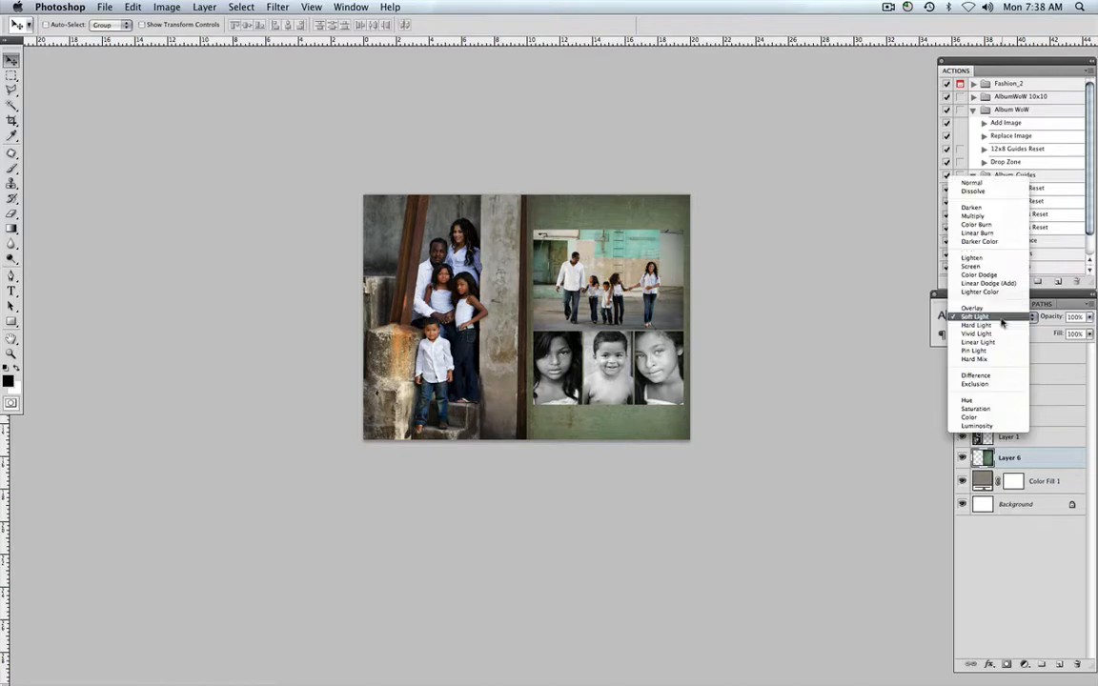
left_click(984, 187)
left_click(991, 316)
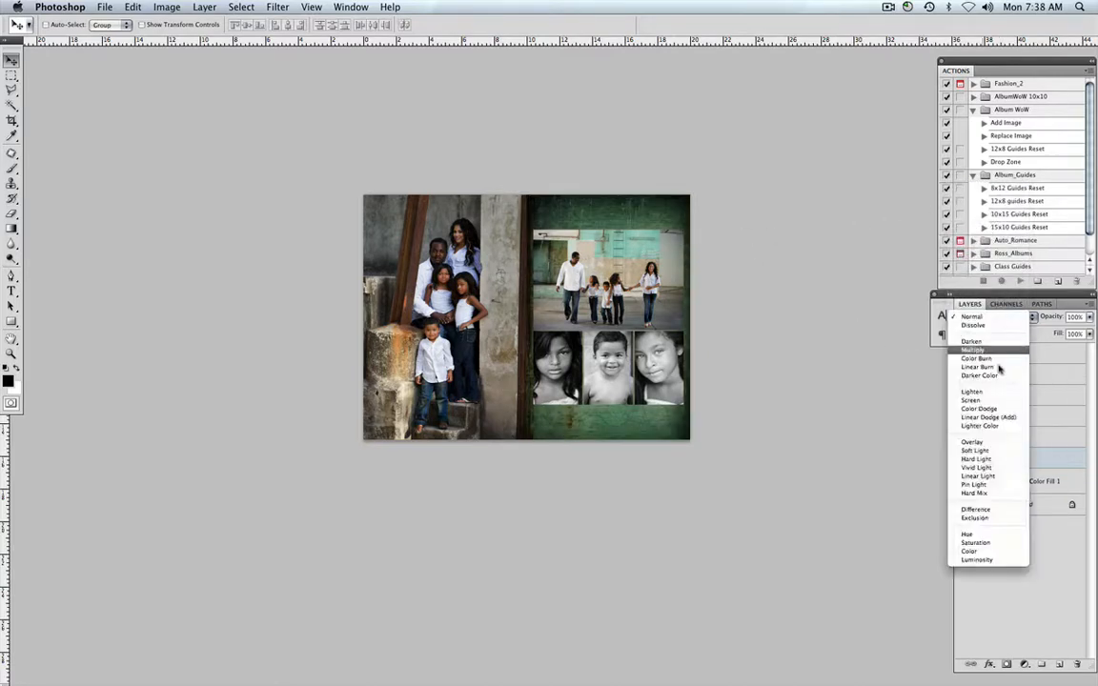
left_click(975, 450)
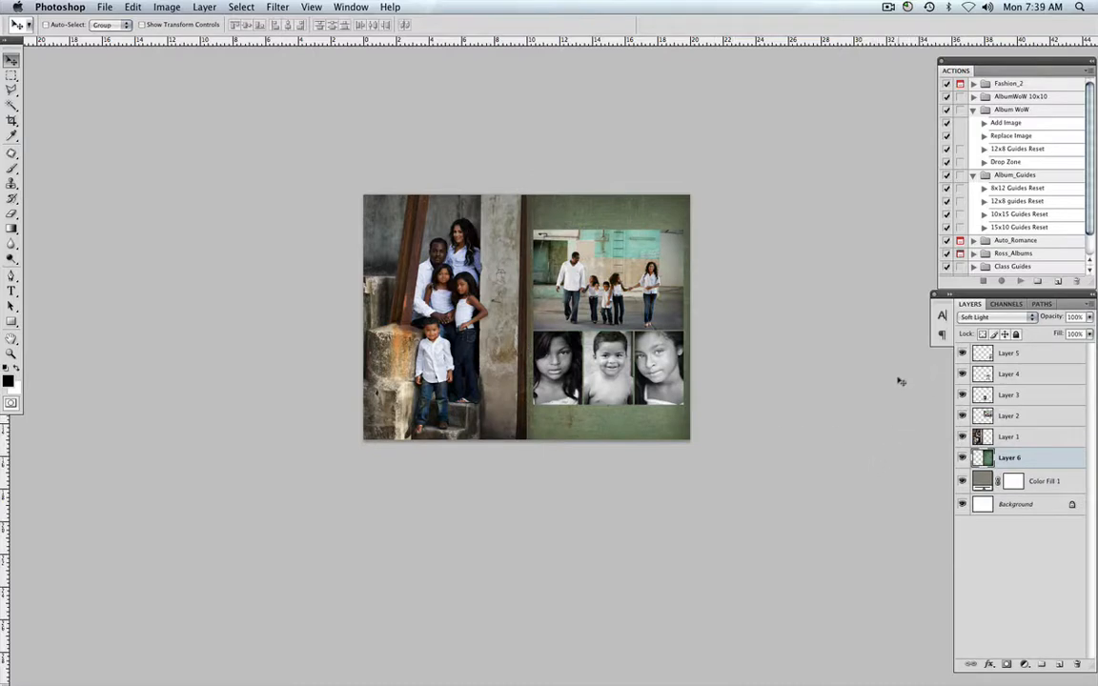
- Desaturate the texture layer and compare the right-hand page with and without it
key("shift+super+u")
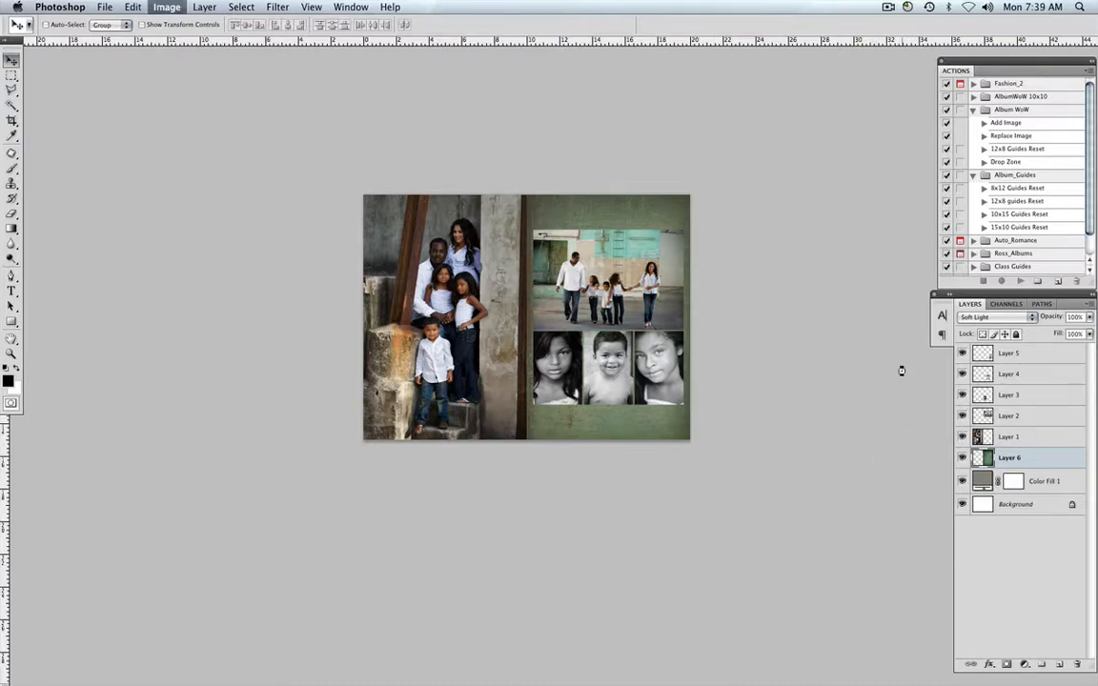
left_click_drag(608, 343, 592, 348)
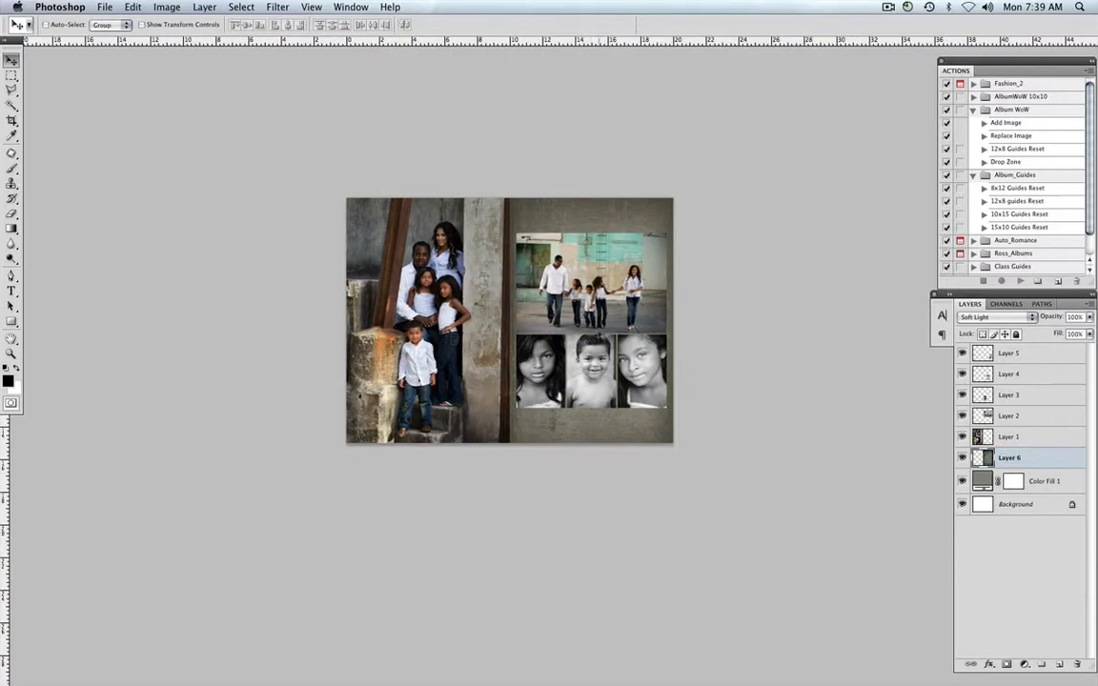
key("super+equal")
left_click(961, 458)
left_click(962, 458)
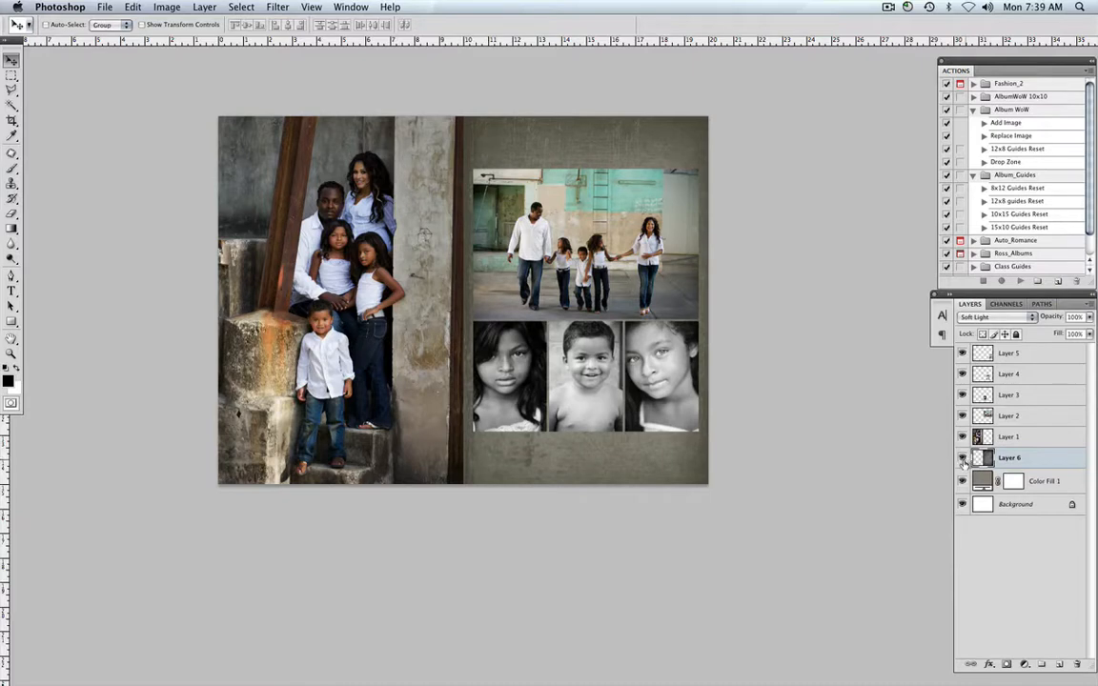
left_click(961, 458)
left_click(962, 458)
- Colorize the desaturated texture layer with Hue/Saturation to give it a blue tint
key("super+u")
left_click(371, 491)
left_click_drag(180, 393, 260, 398)
left_click_drag(211, 434, 229, 436)
left_click(408, 330)
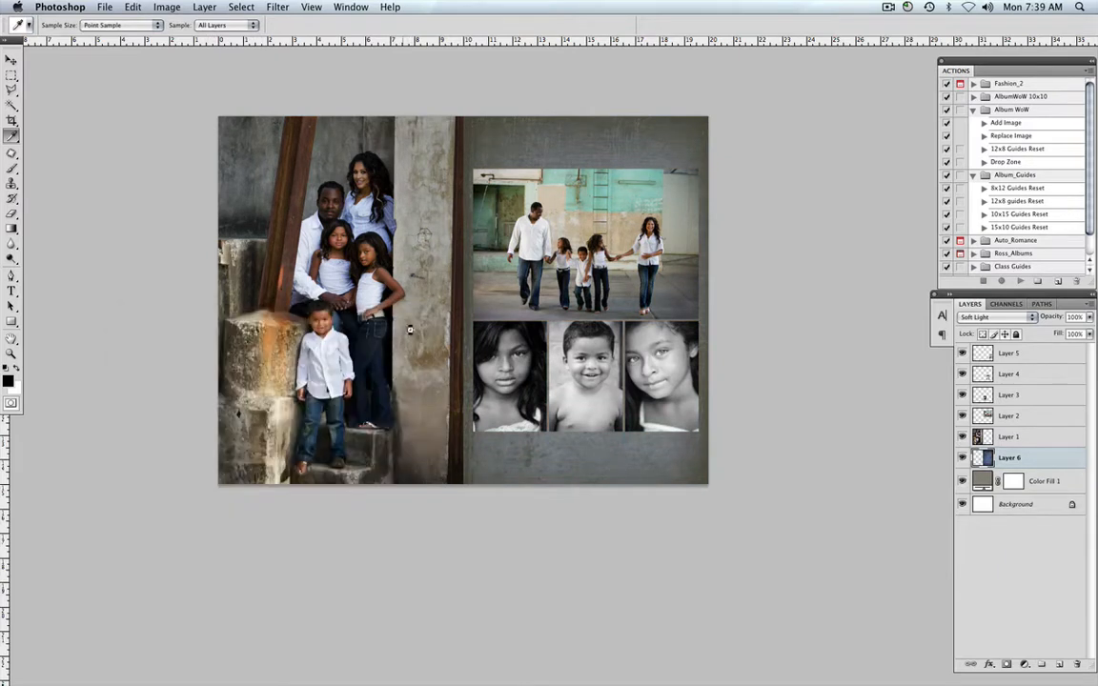
key("v")
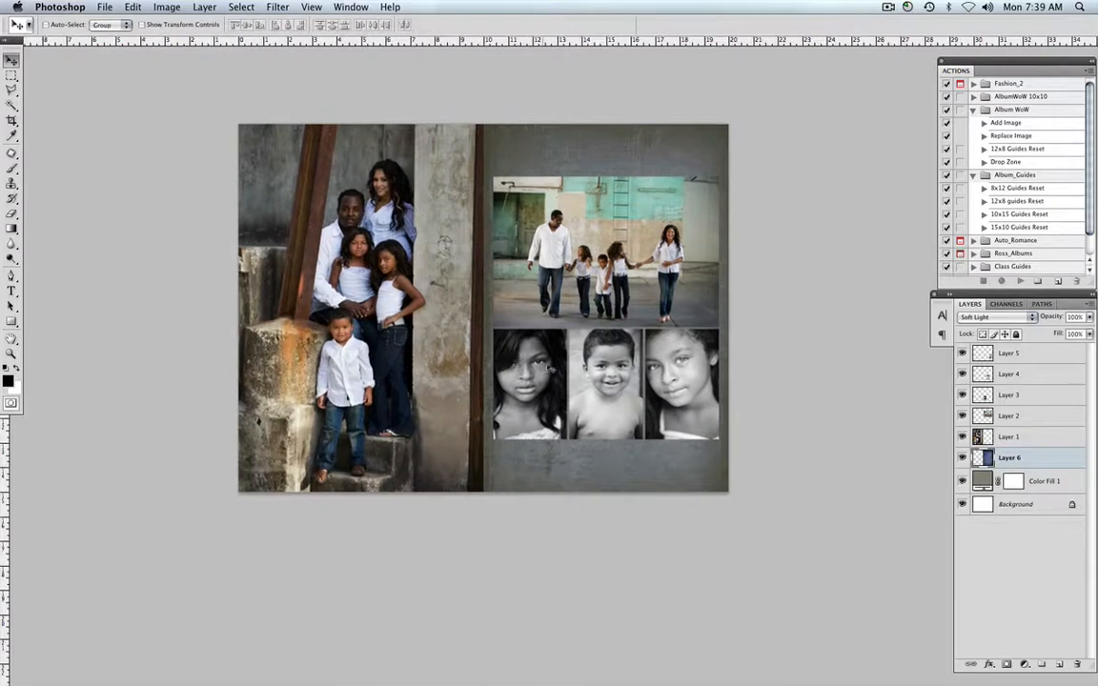
- Compare the blue-tinted texture layer in Normal mode with its Soft Light blend, keeping Soft Light
left_click(996, 316)
left_click(988, 193)
left_click(992, 318)
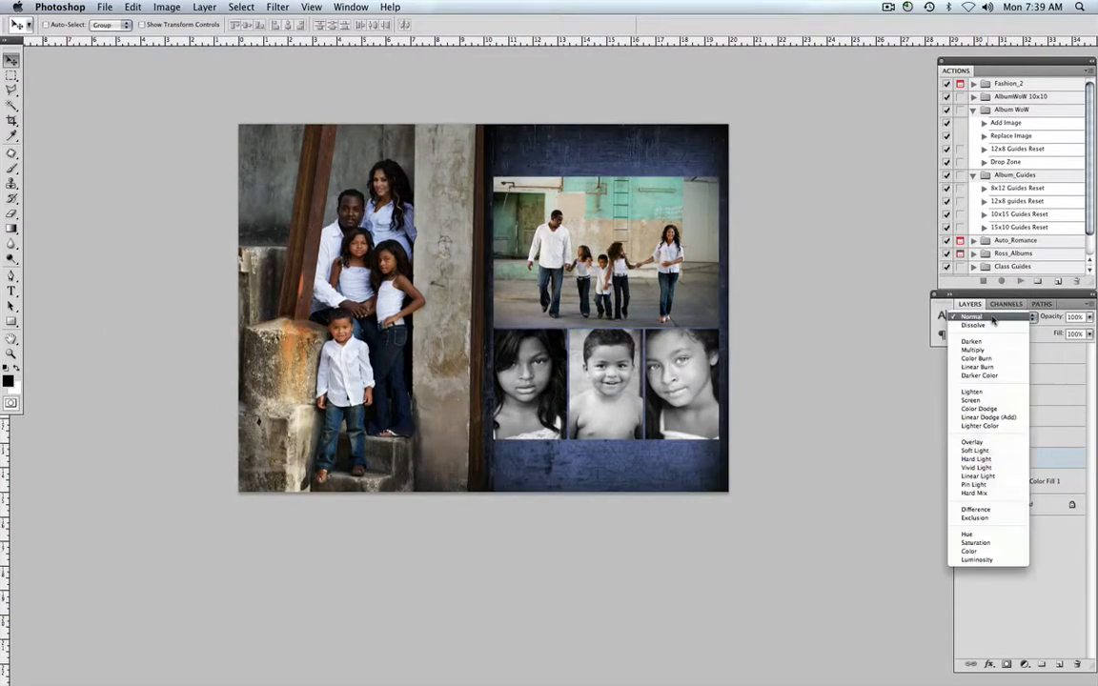
left_click(975, 450)
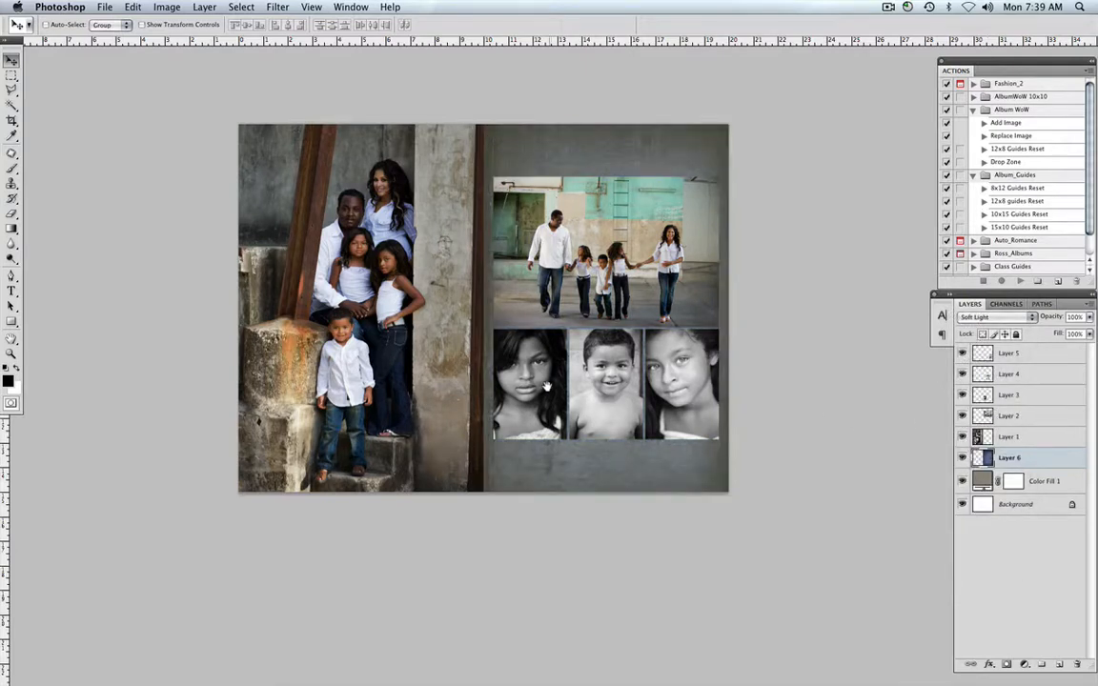
left_click_drag(549, 388, 555, 400)
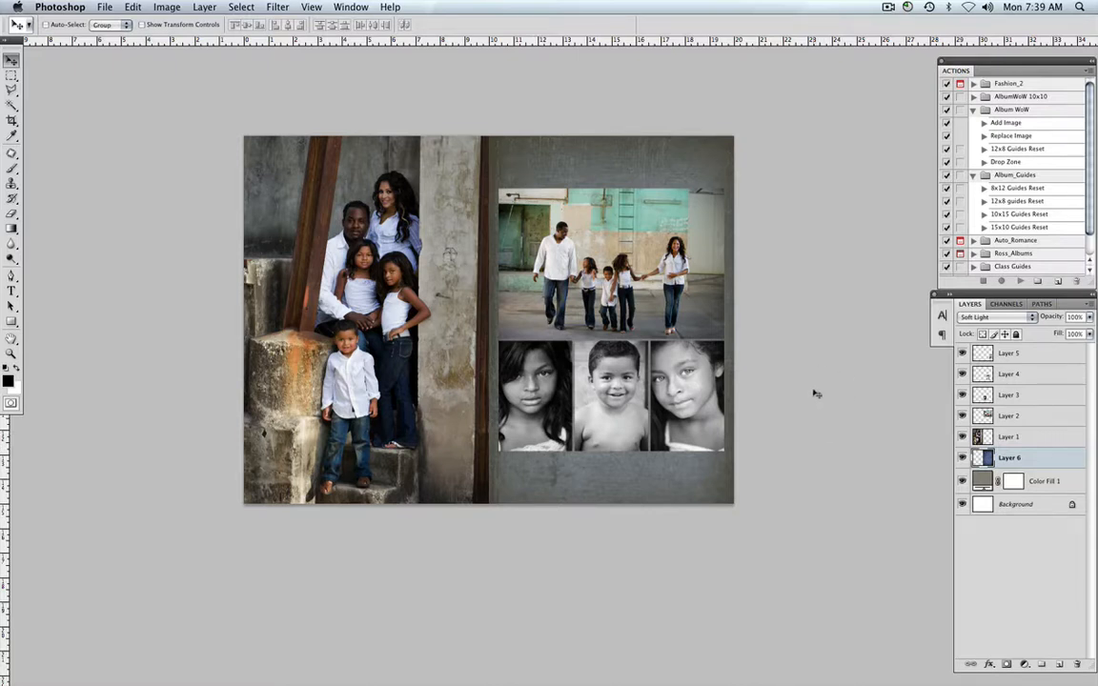
- Close the family spread without saving and open 10_11.psd from the 05_Class_Album folder in Bridge
key("super+w")
key("super+d")
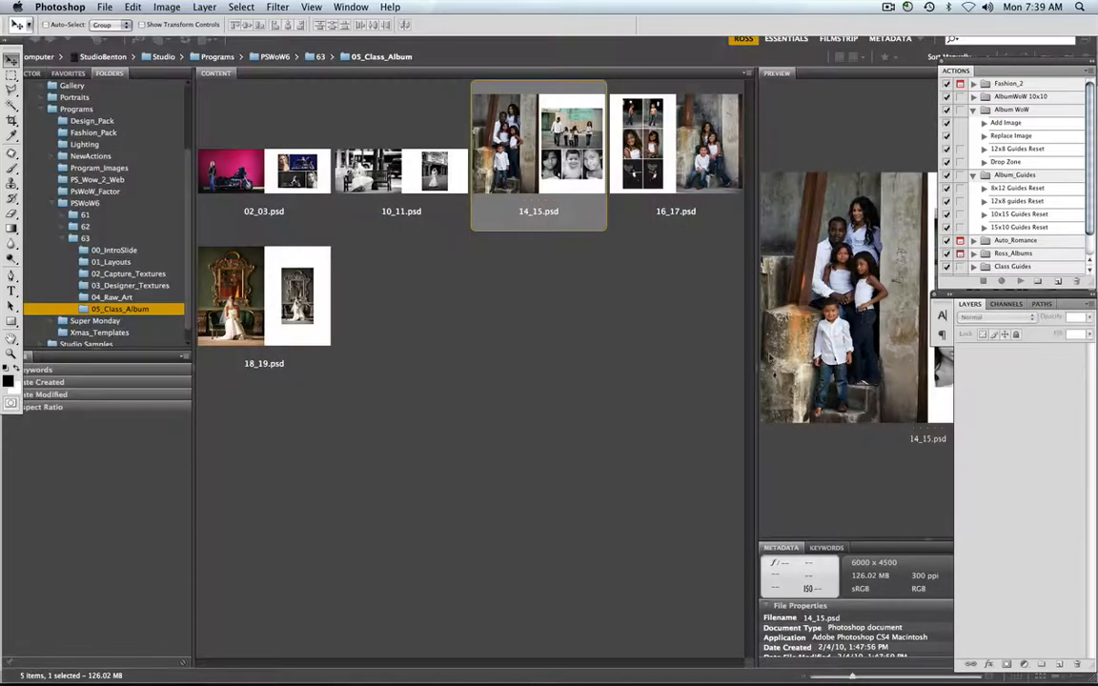
left_click(537, 415)
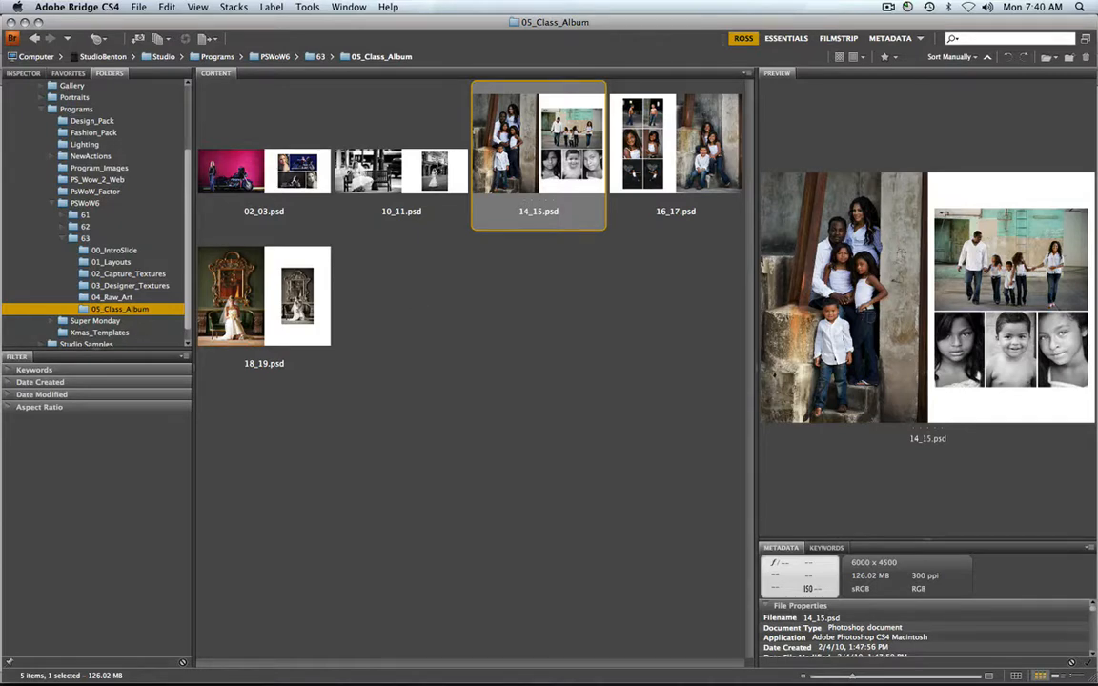
double_click(396, 168)
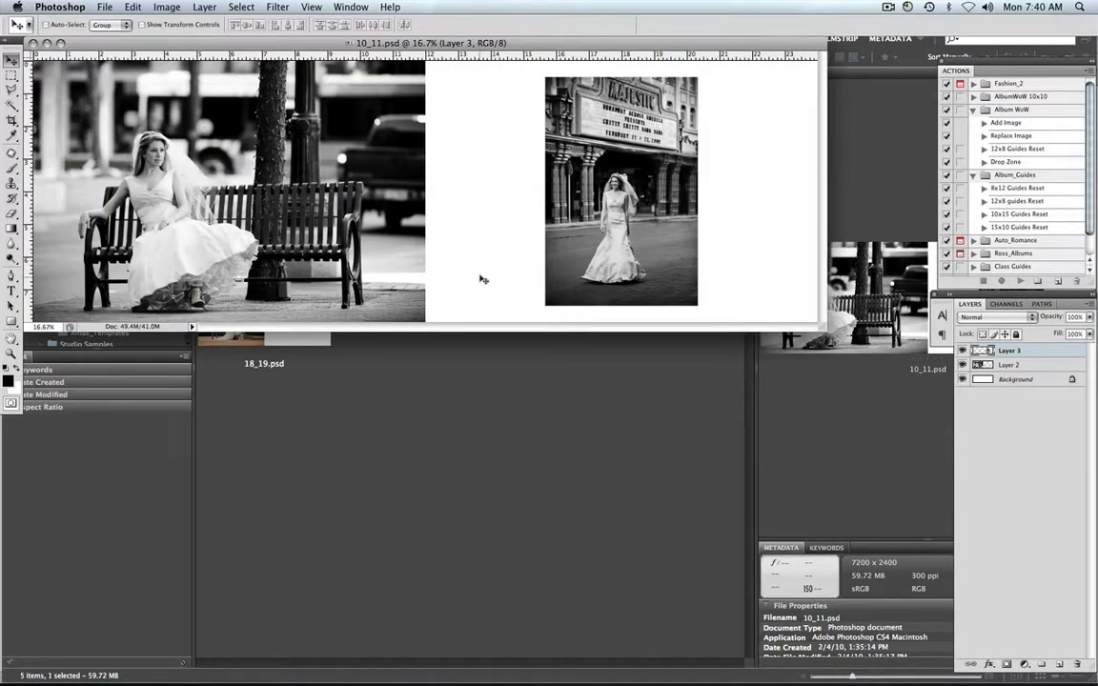
- Add a solid color fill layer directly above the Background, sampling gray RGB 132, 132, 132 from the theater photo
left_click(1027, 445)
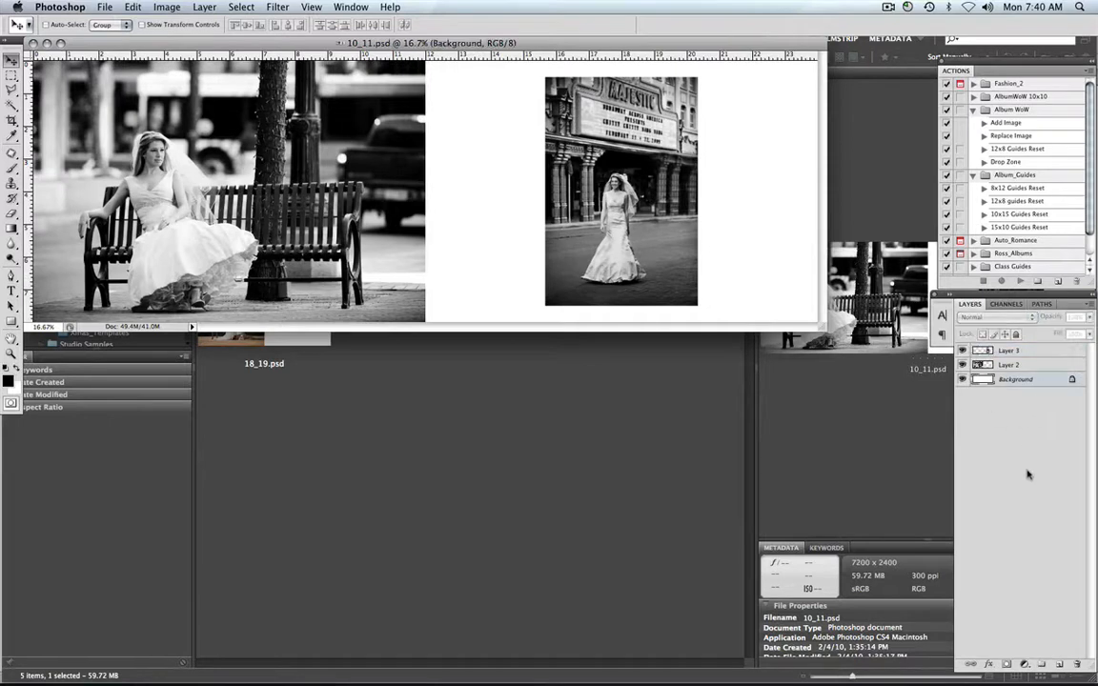
left_click(1023, 664)
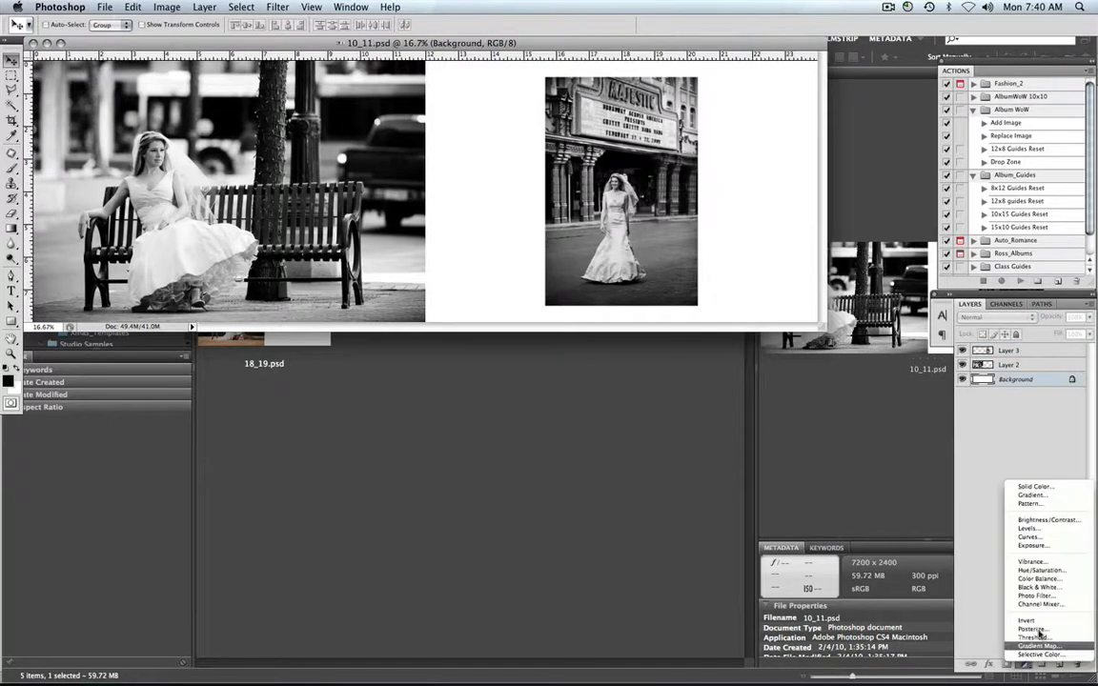
left_click(1047, 486)
left_click(606, 229)
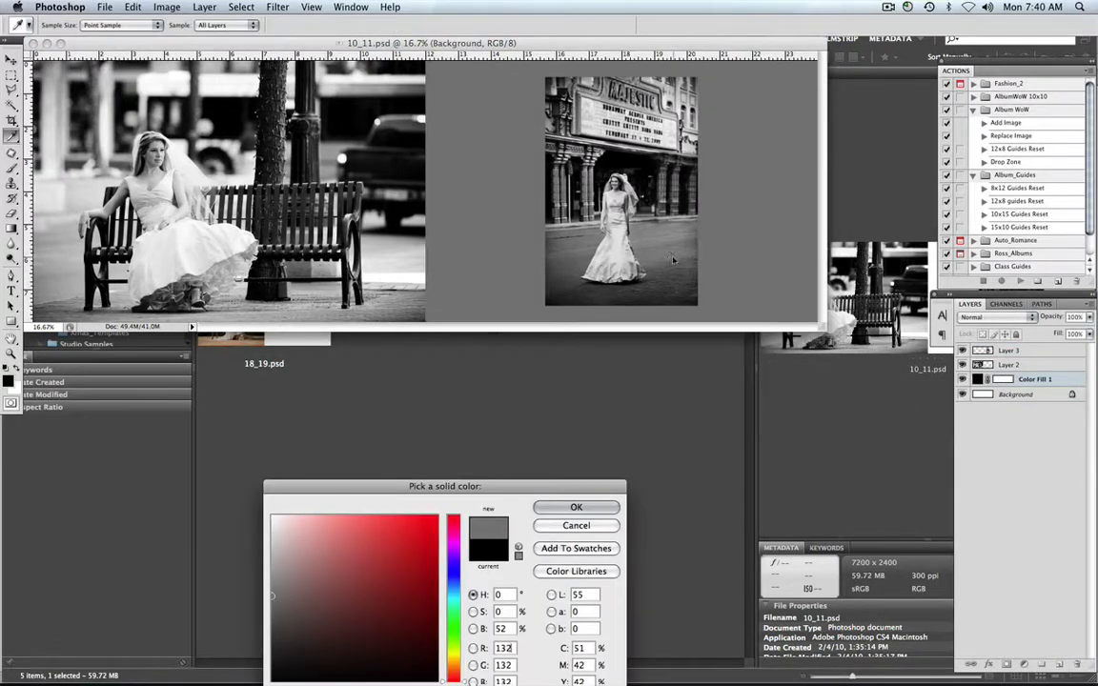
left_click(575, 508)
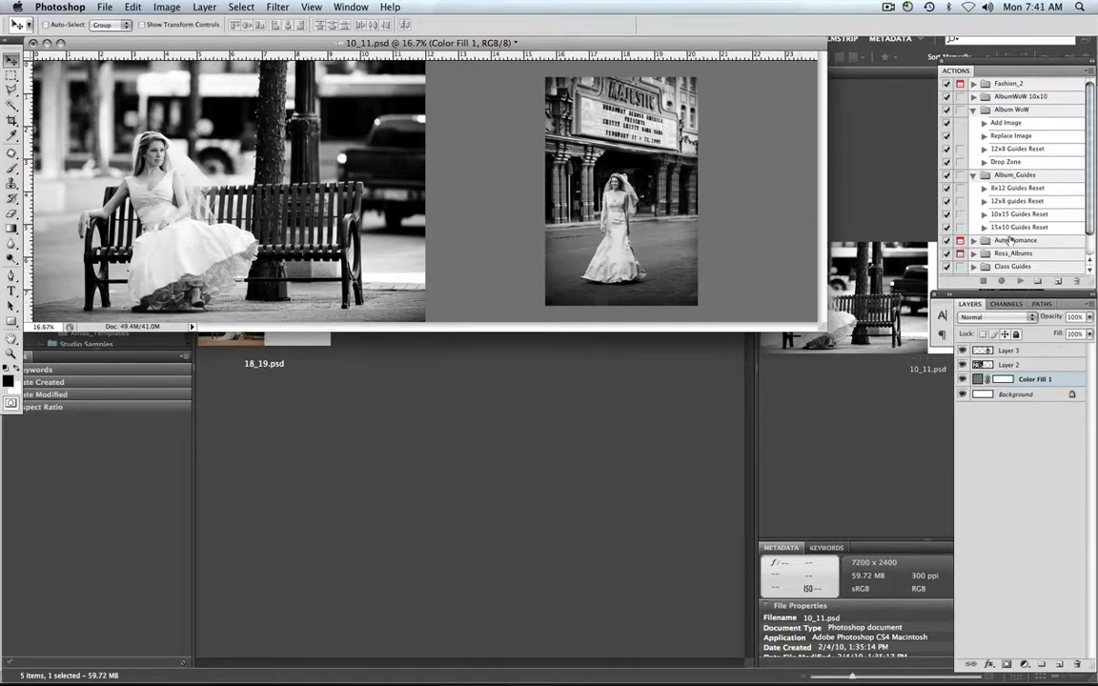
- Delete the Romance and Romance Color actions from the Auto_Romance action set
left_click(973, 241)
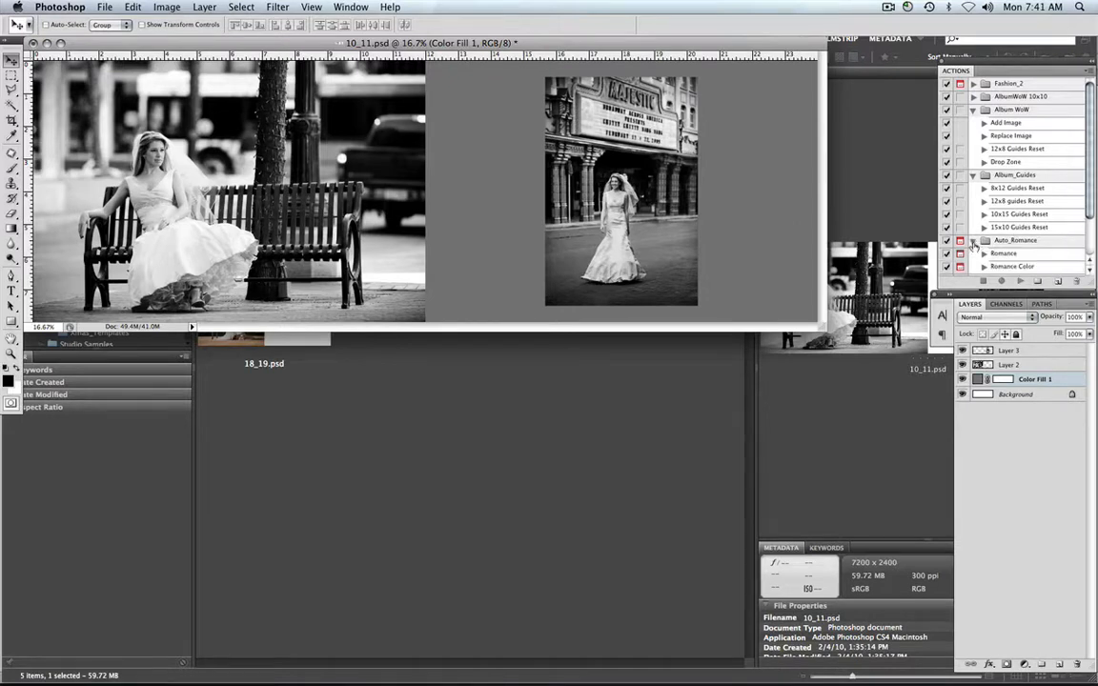
scroll(986, 191, "down", 3)
left_click(1015, 215)
left_click(1030, 227, "shift")
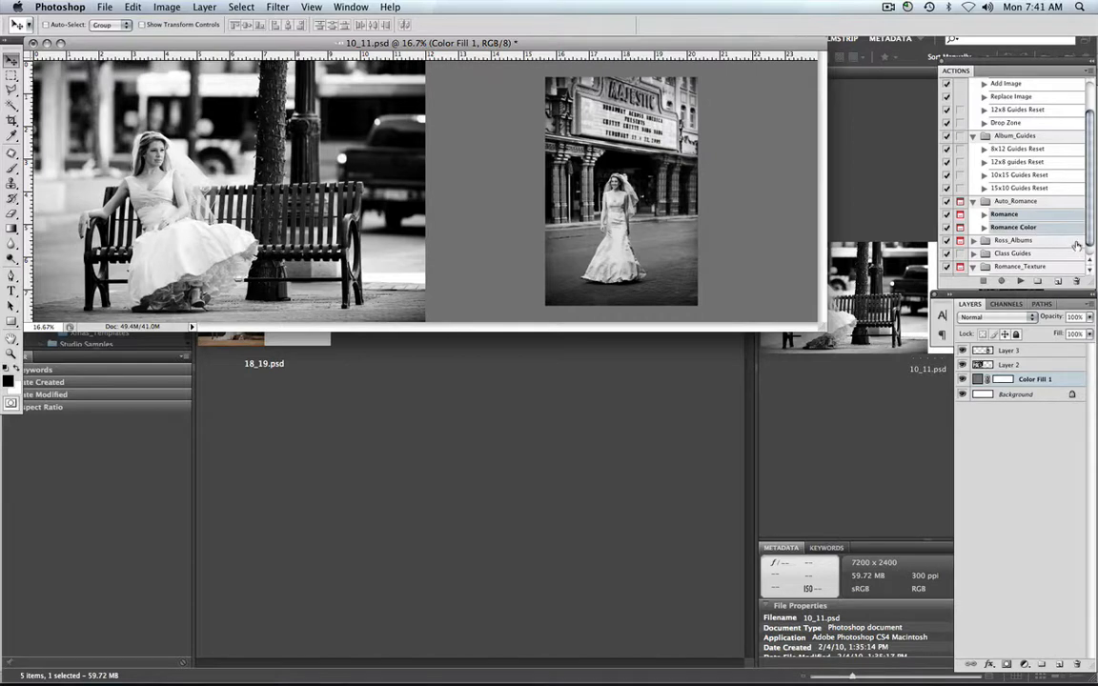
left_click_drag(1059, 228, 1077, 281)
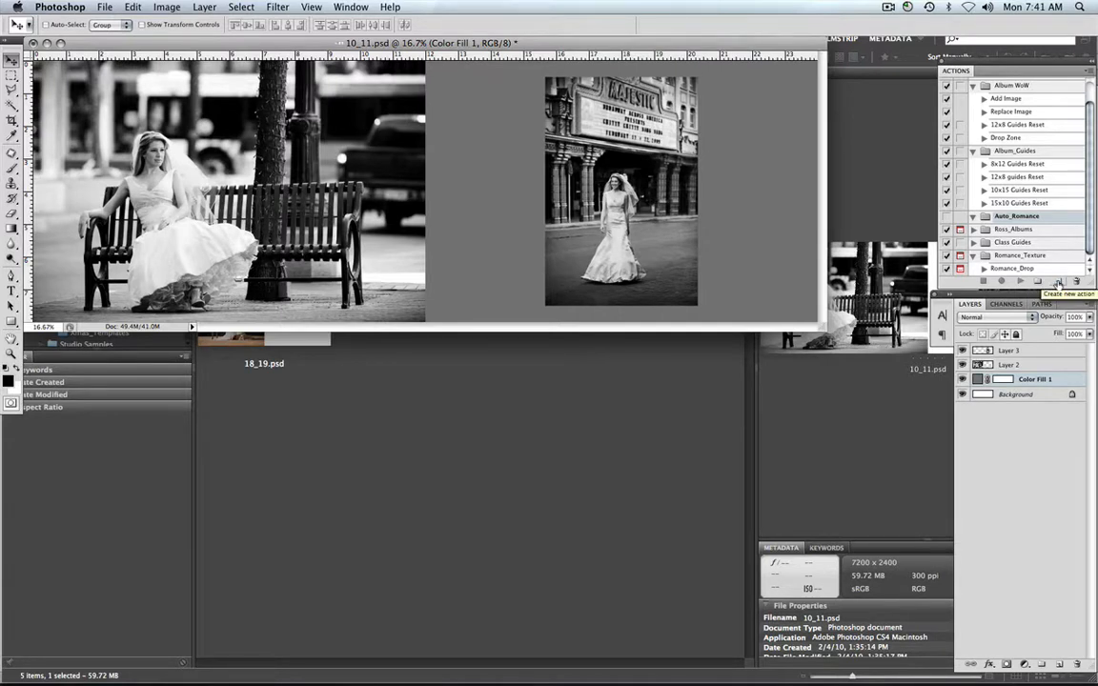
- Start recording a new action named Romance Drop ND in the Auto_Romance set
left_click(1057, 283)
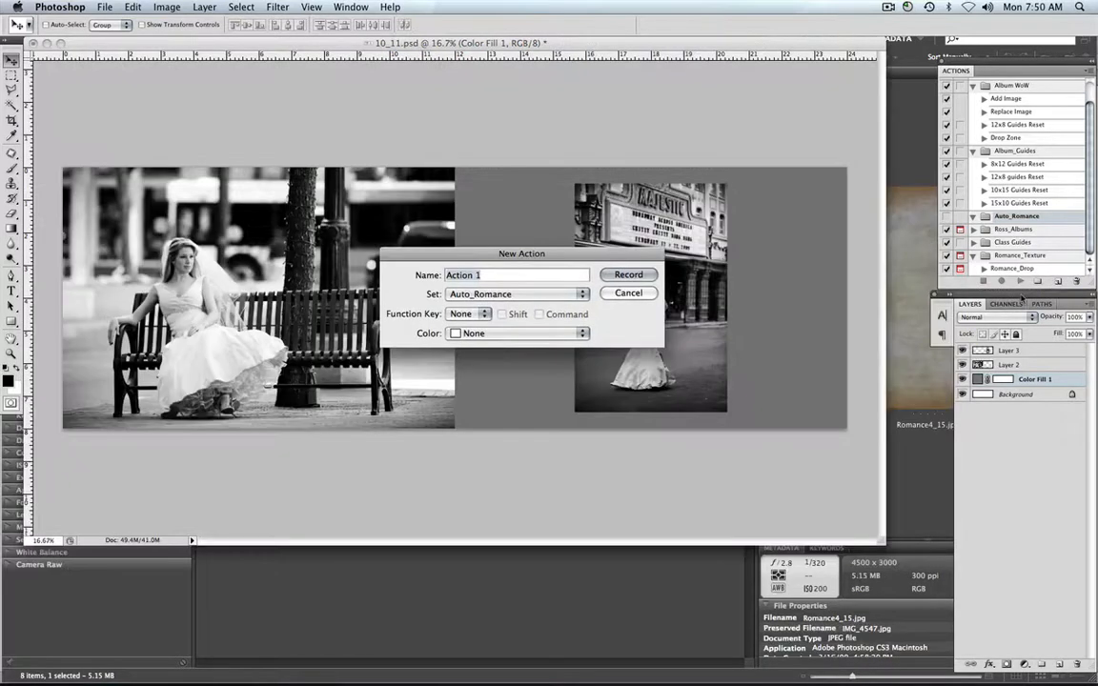
type("Romance")
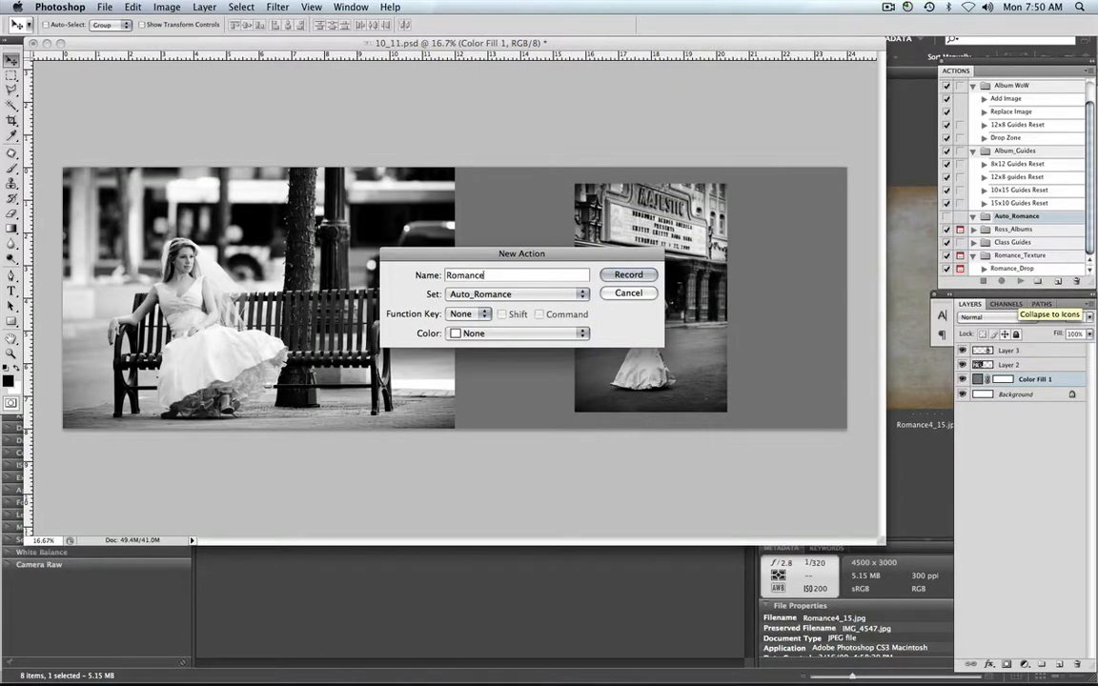
type(" Drop ND")
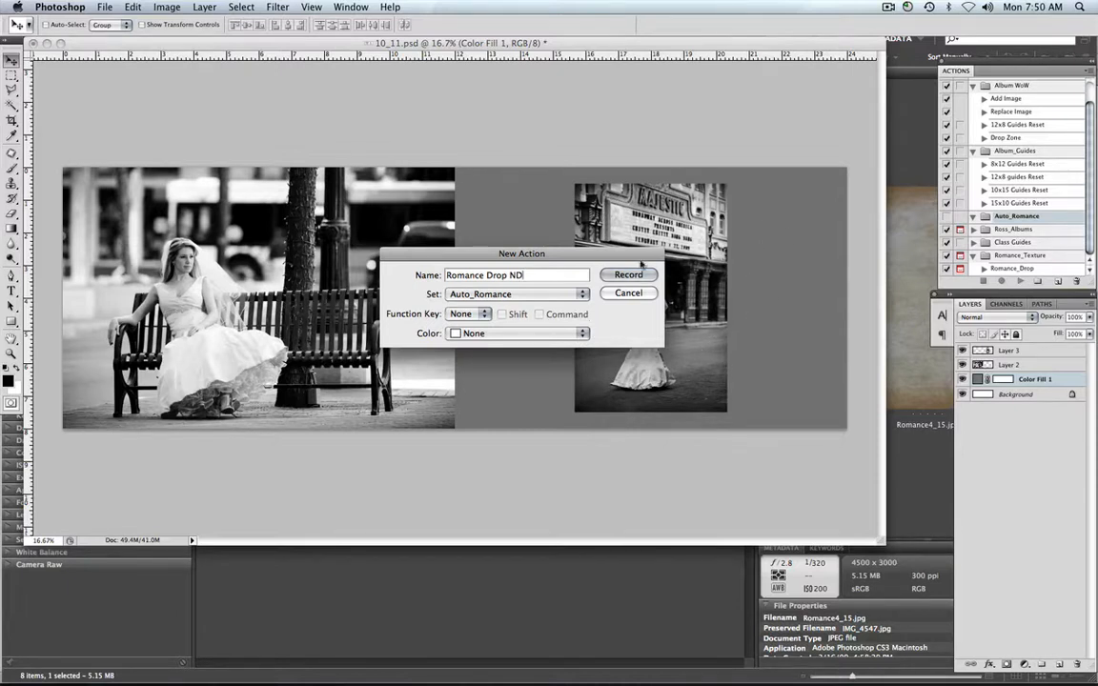
key("Return")
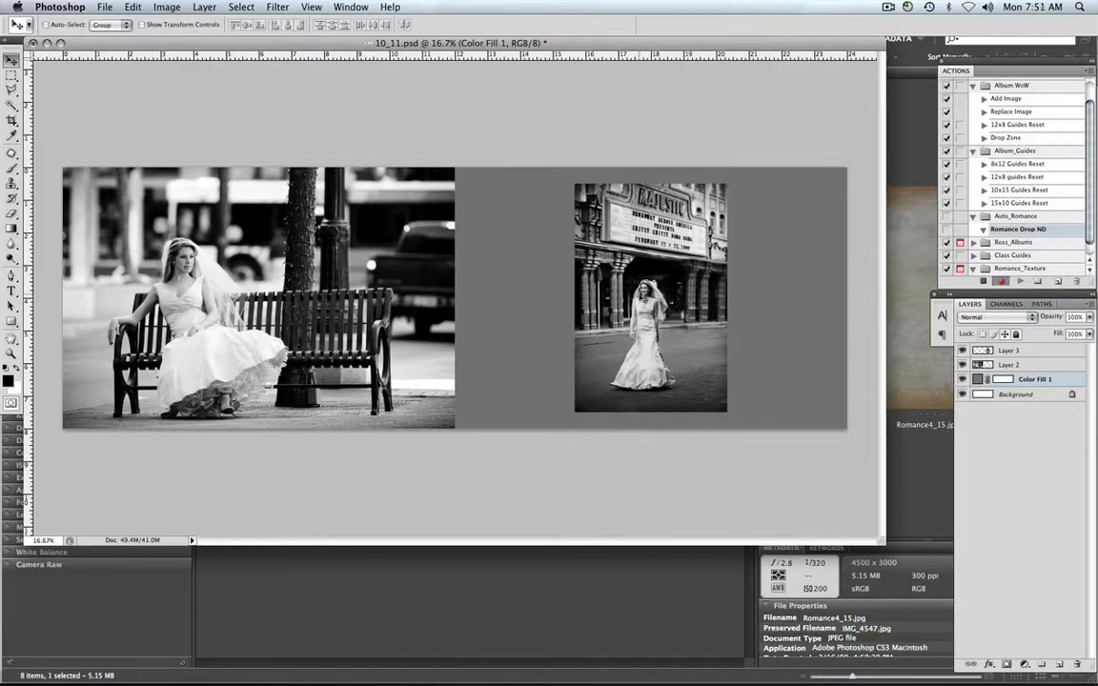
- Insert the File:Open menu item into the Romance Drop ND action and stop recording
left_click(1090, 73)
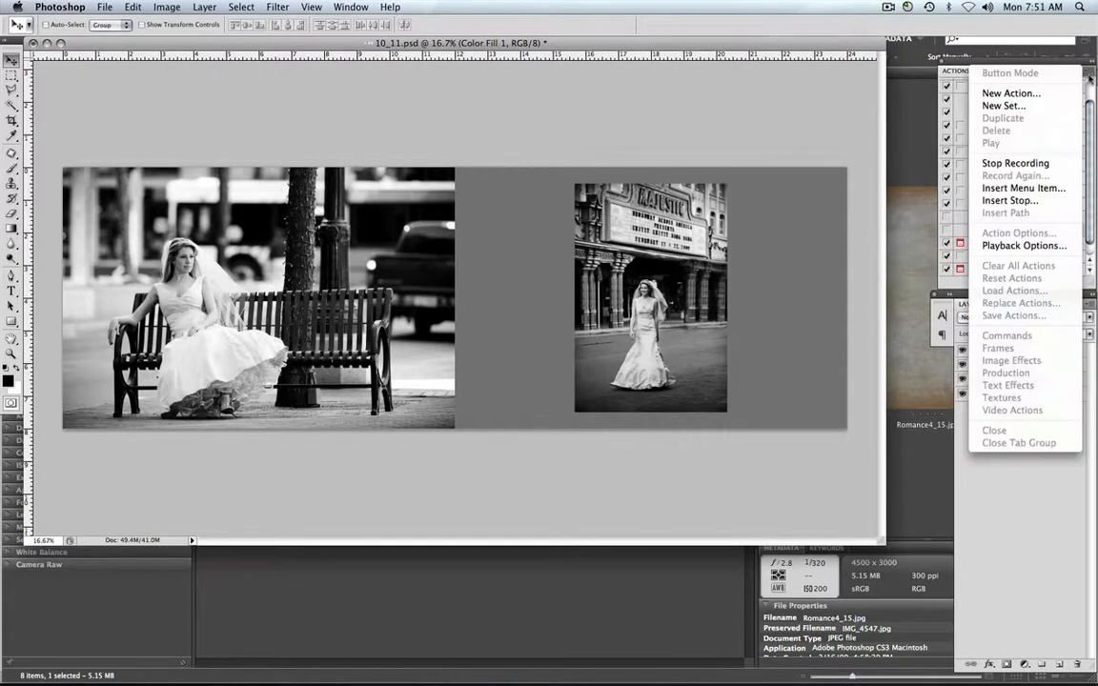
left_click(1021, 190)
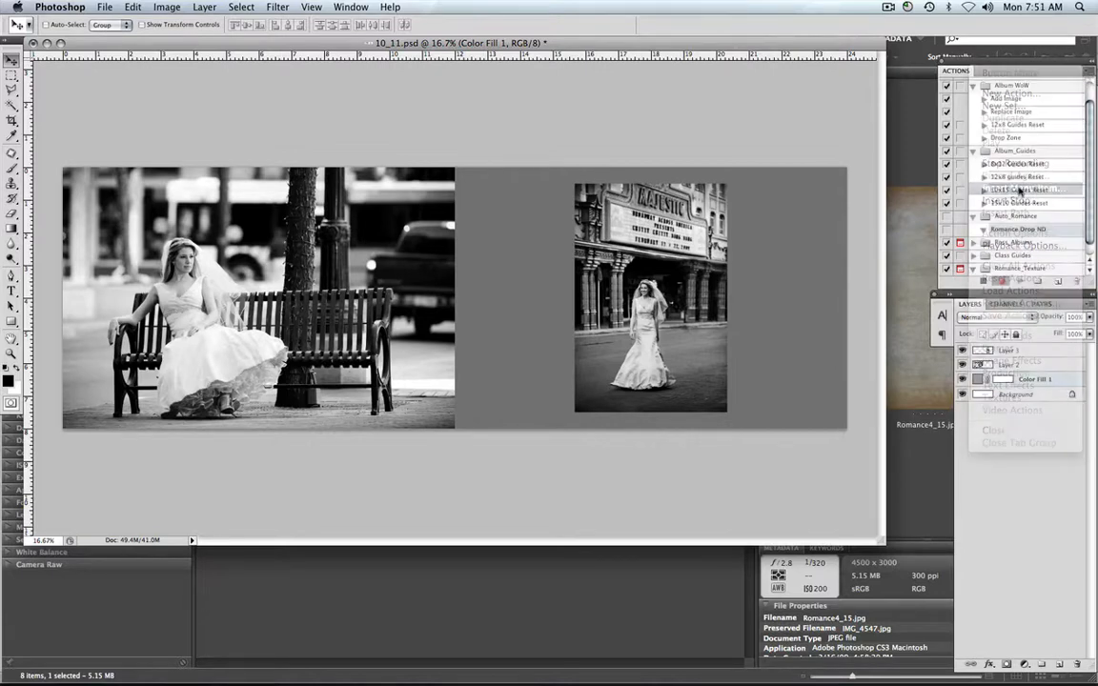
left_click(105, 7)
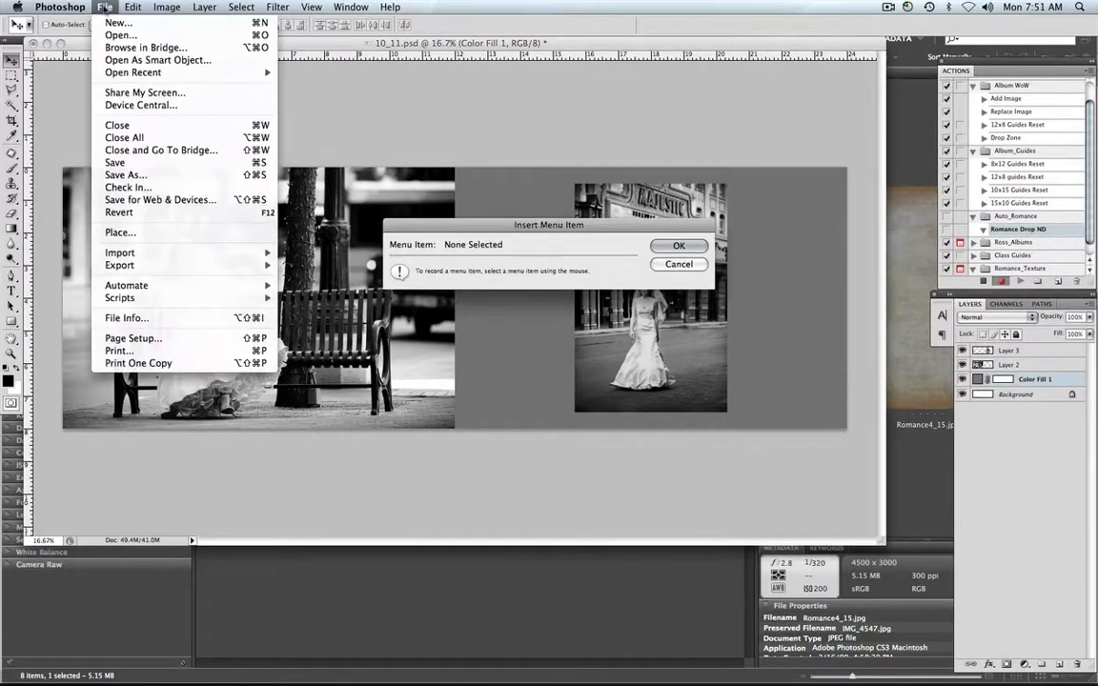
left_click(112, 35)
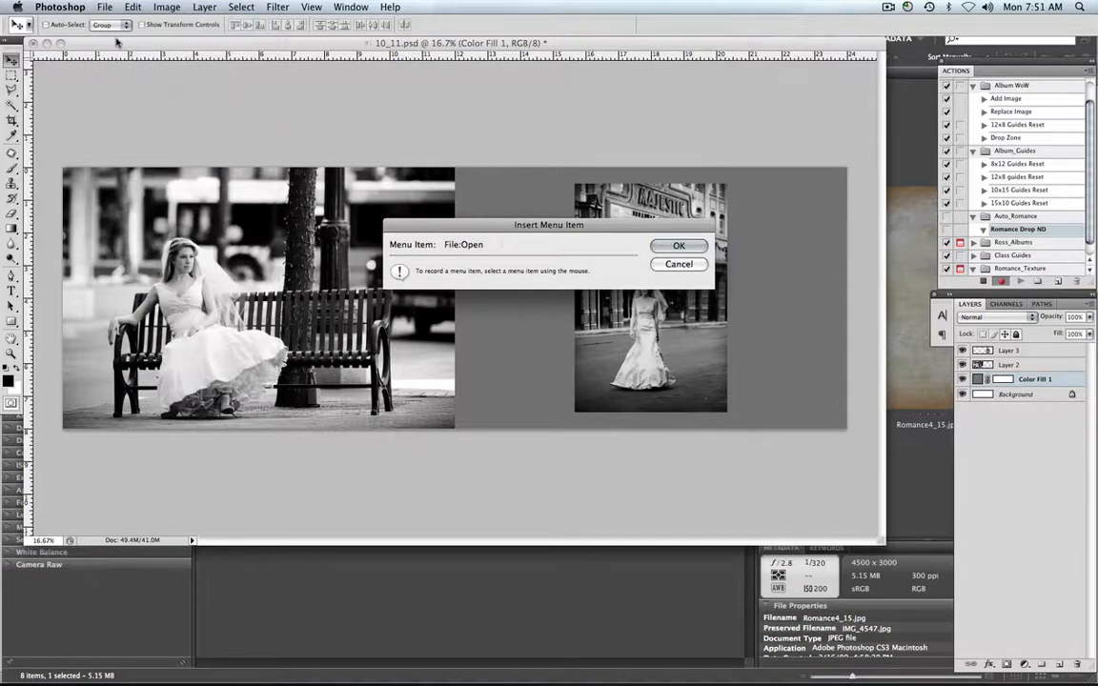
left_click(671, 246)
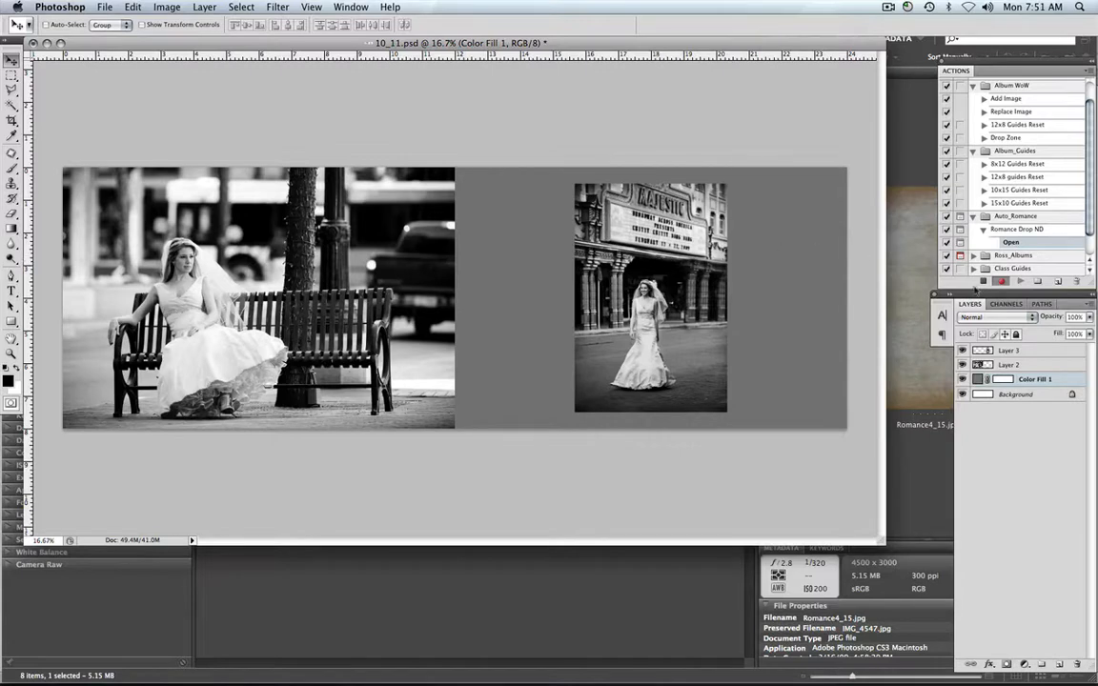
left_click(982, 282)
- Open Romance4_15.jpg from Bridge and resume recording the action by selecting the entire texture
key("super+Tab")
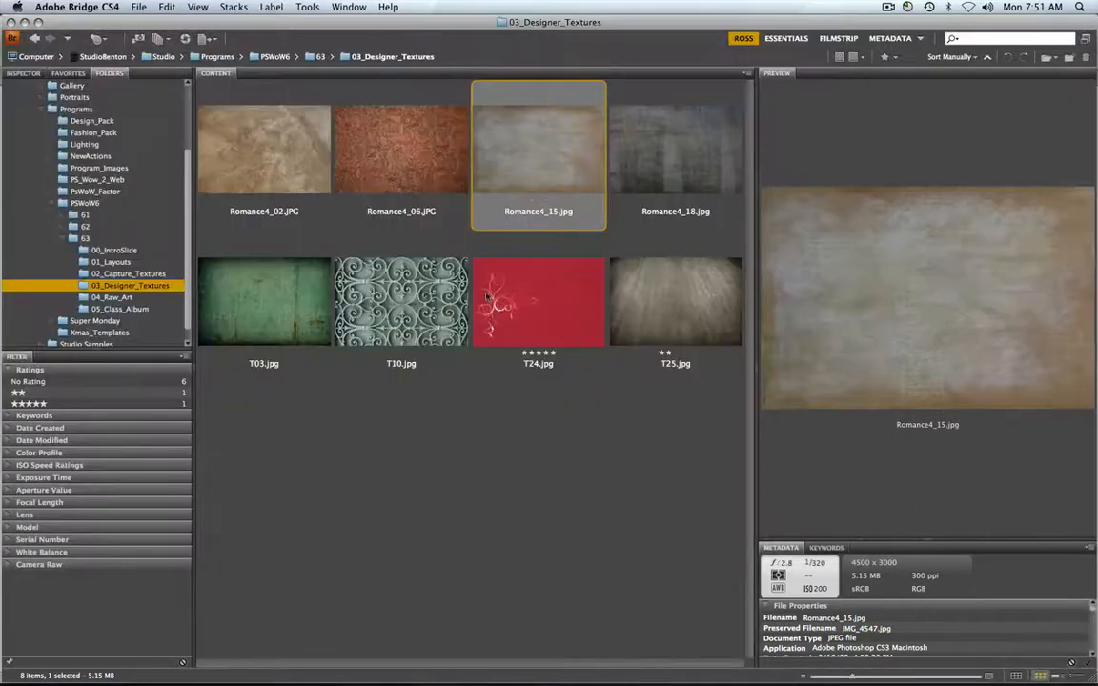
double_click(502, 178)
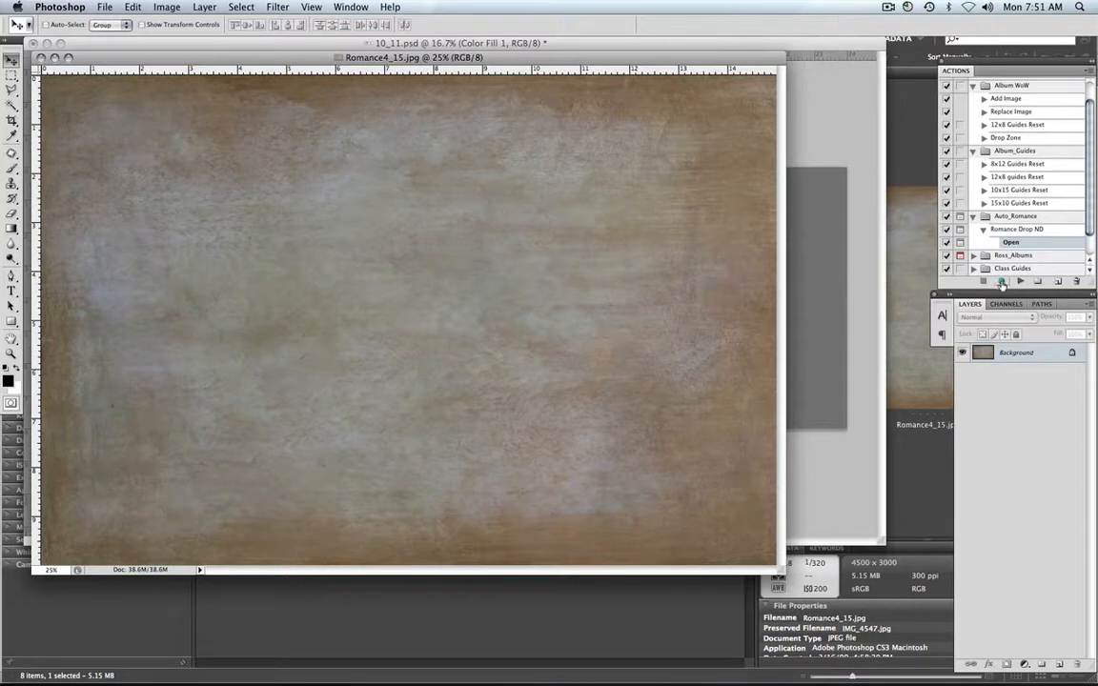
left_click(1001, 282)
left_click(241, 7)
left_click(249, 22)
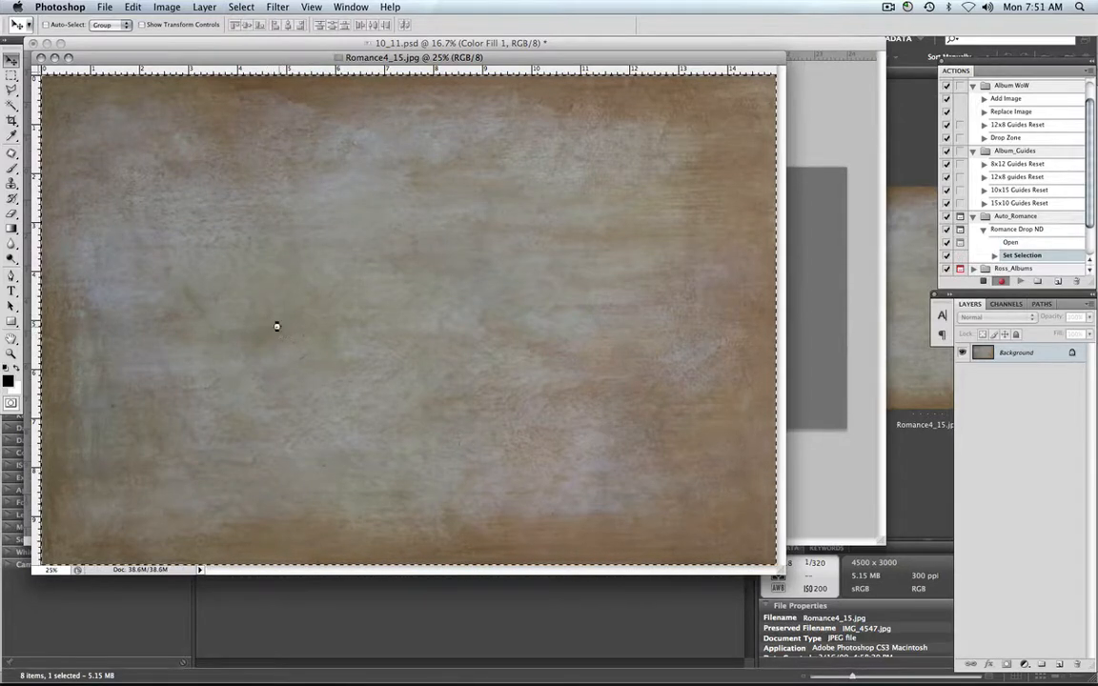
- Record copying the texture, deselecting, closing Romance4_15.jpg and pasting the texture above Color Fill 1 in 10_11.psd
key("super+c")
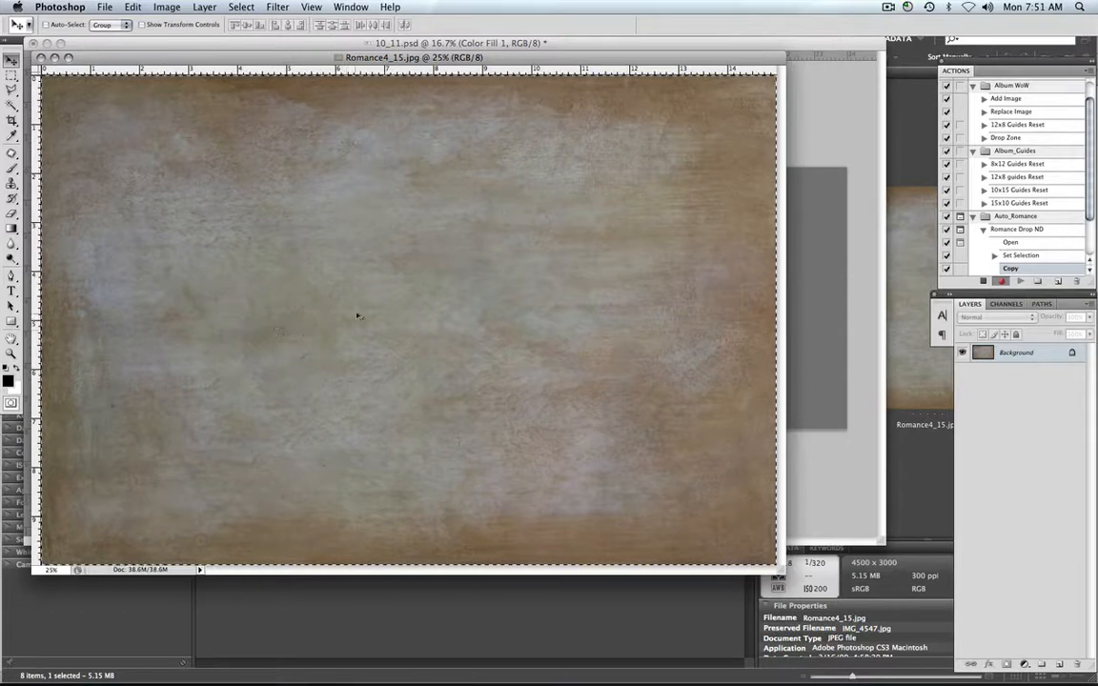
key("super+d")
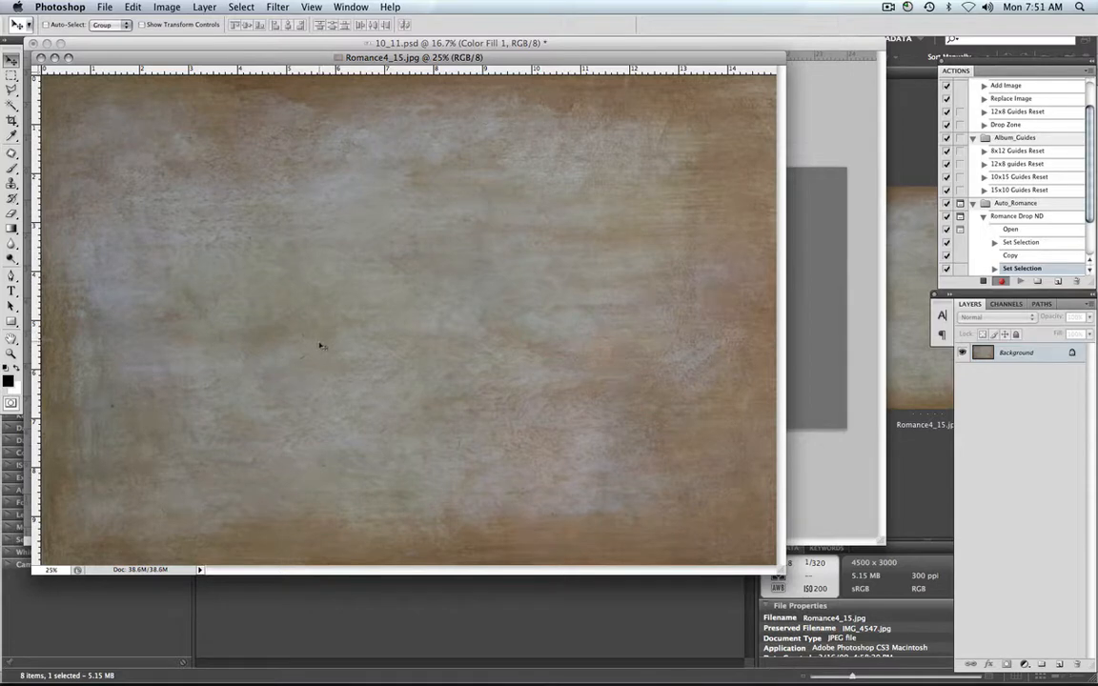
key("super+w")
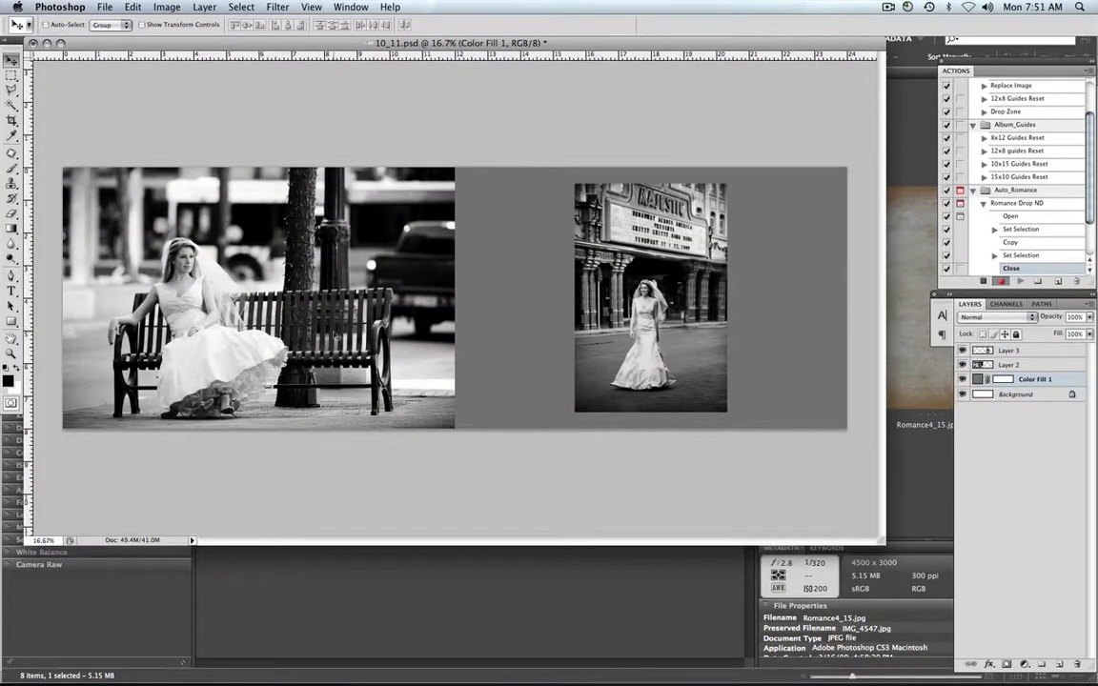
key("super+v")
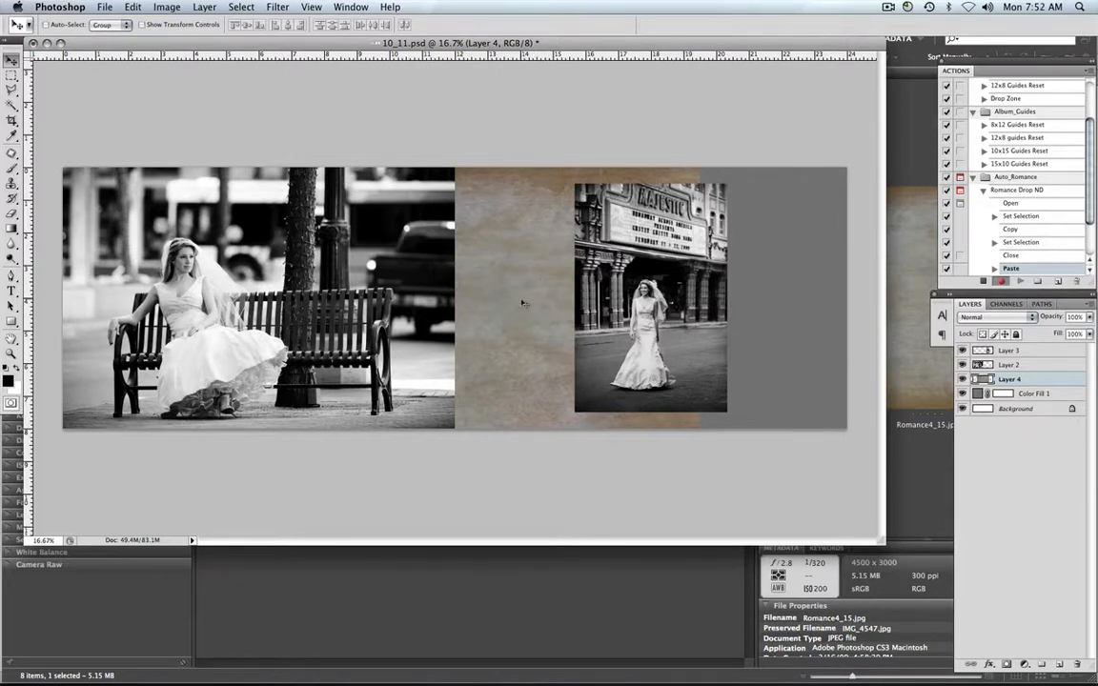
- Record desaturating the pasted texture layer and setting its blend mode to Soft Light
key("super+shift+u")
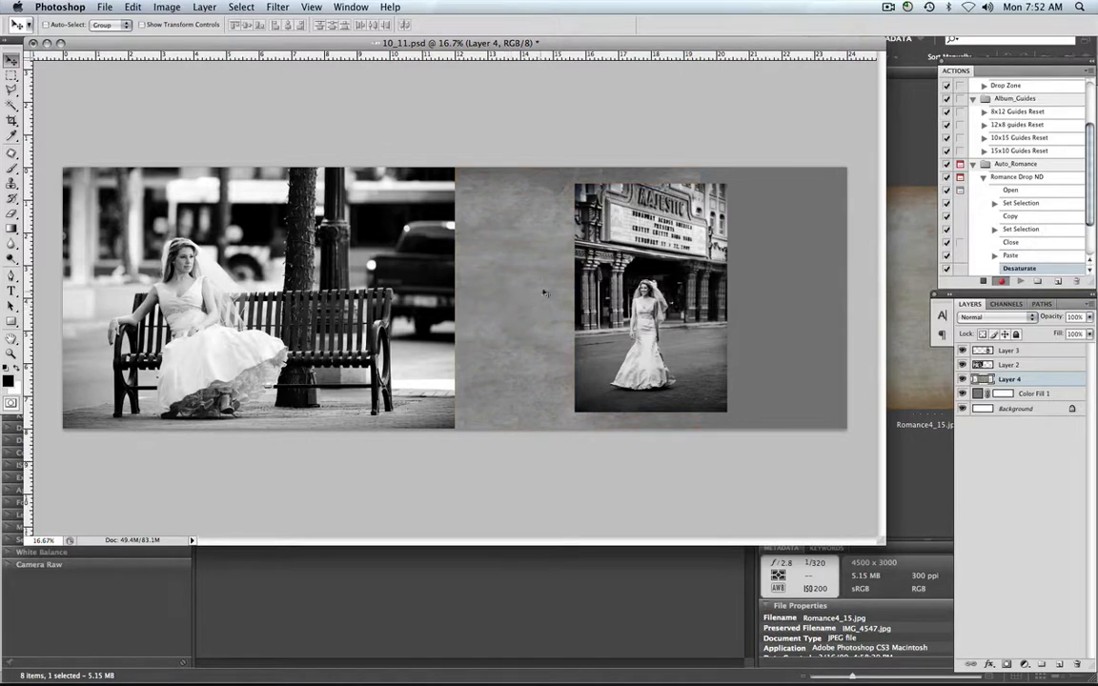
left_click(981, 317)
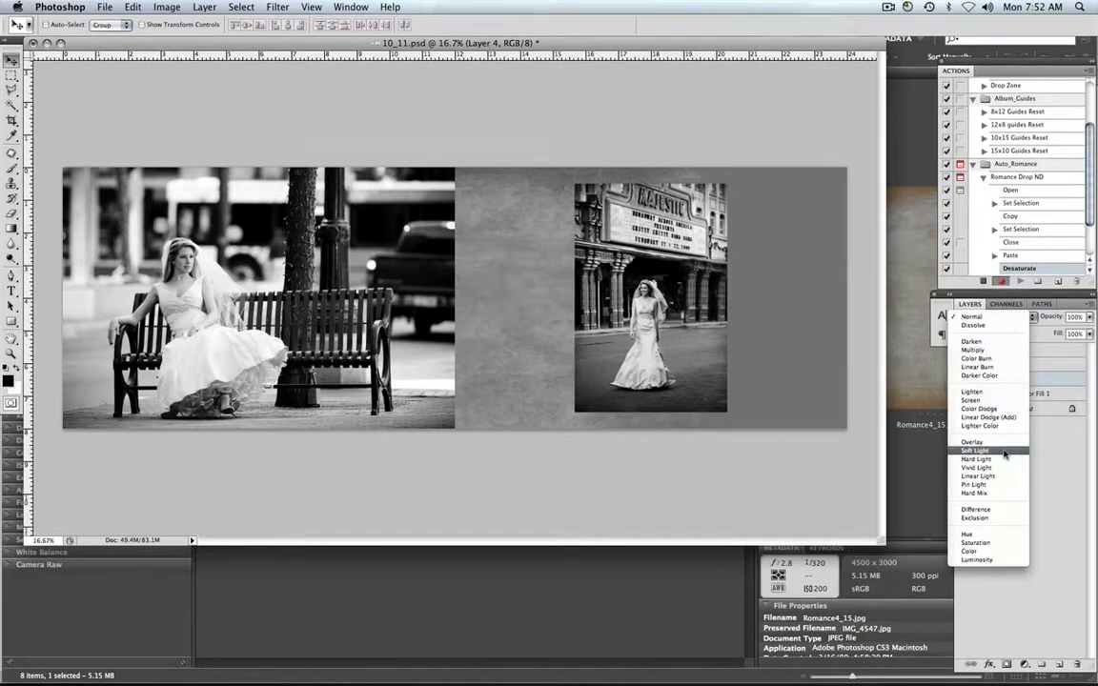
left_click(976, 451)
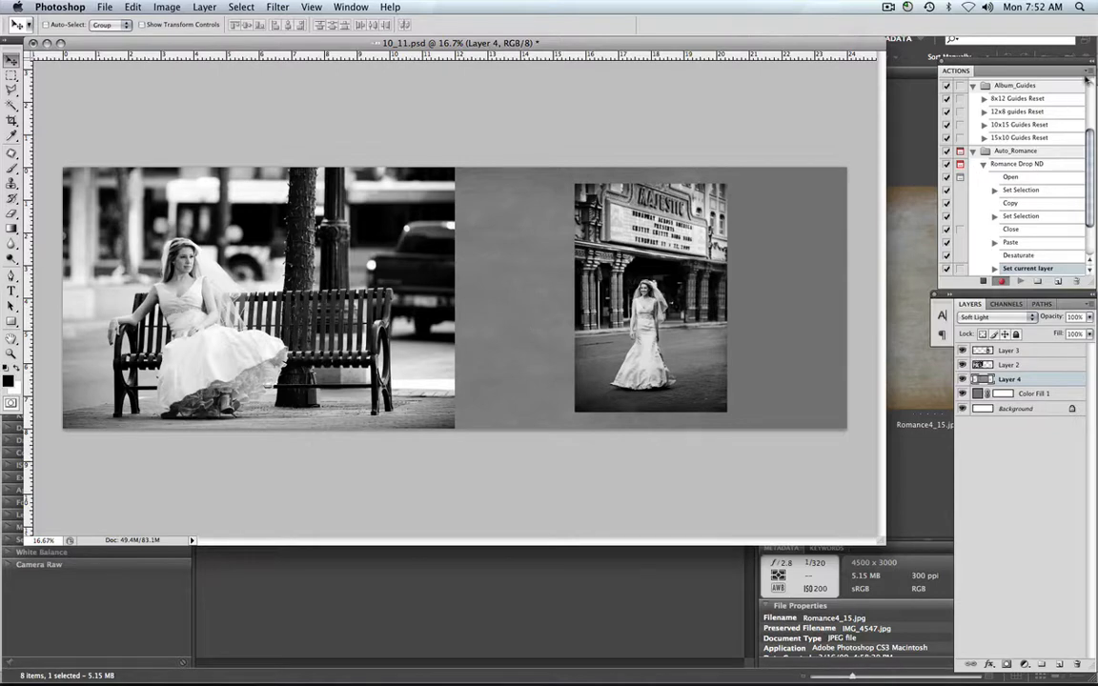
- Insert the Edit:Free Transform menu item as the action's last step, stop recording and collapse Romance Drop ND
left_click(980, 70)
left_click(1010, 187)
left_click(128, 9)
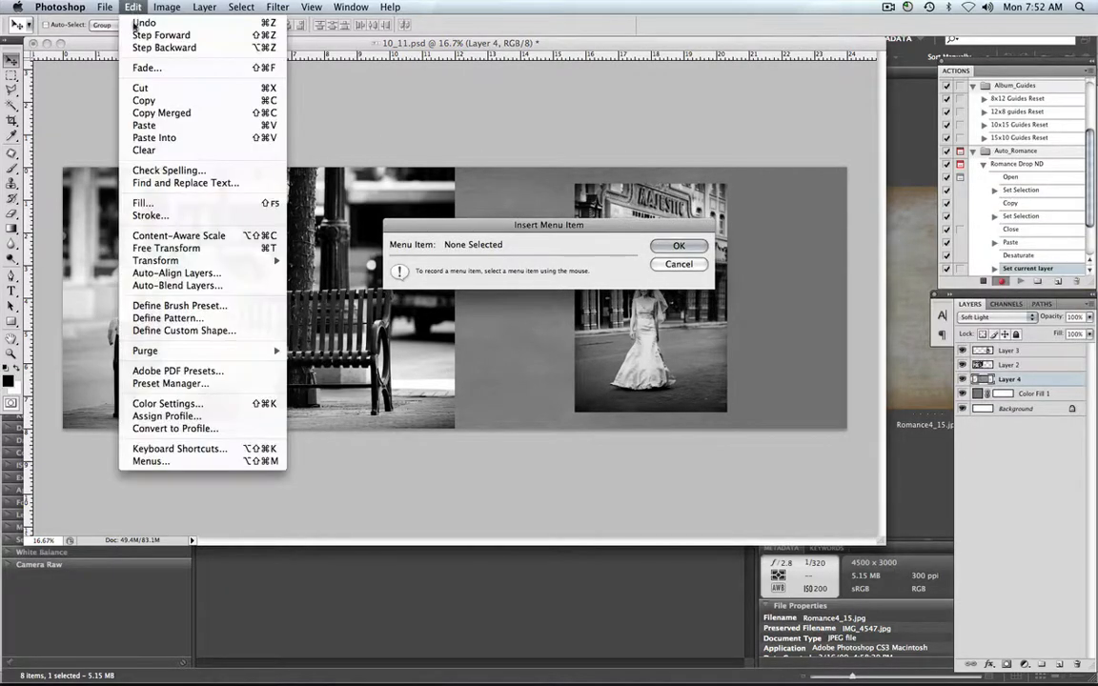
left_click(194, 250)
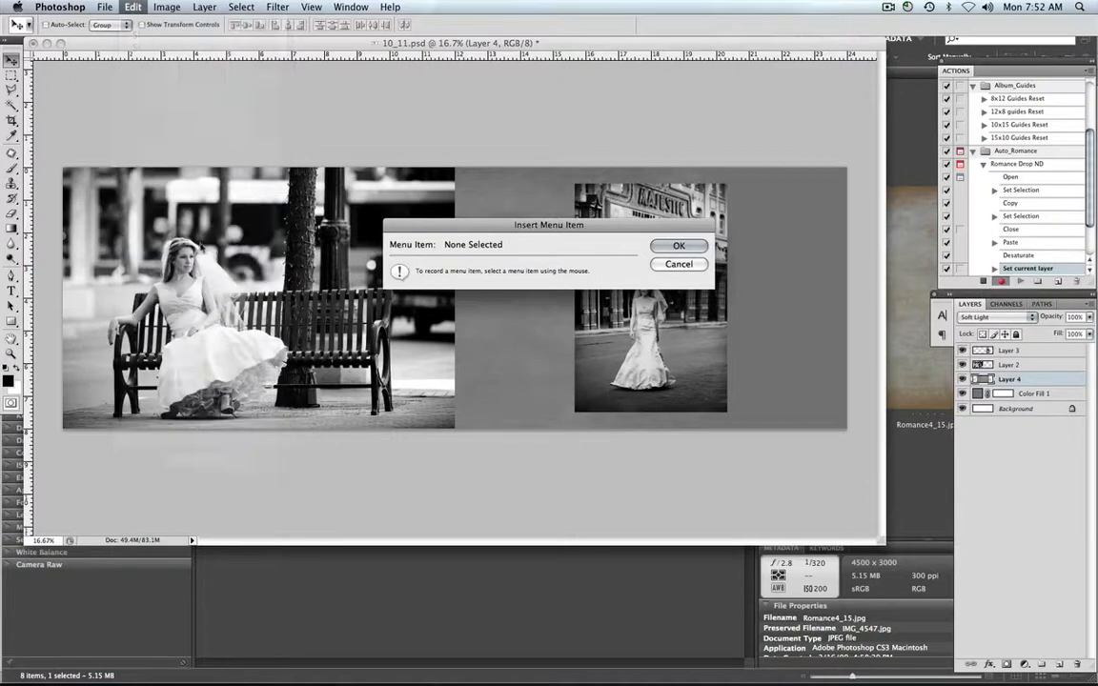
left_click(666, 248)
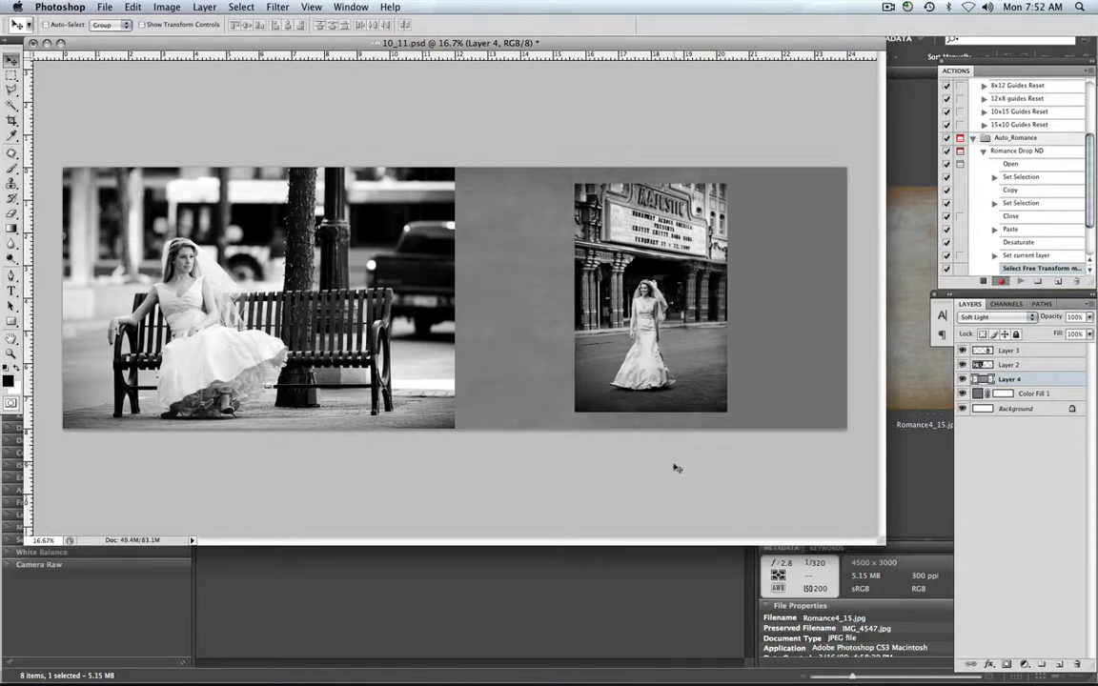
left_click(983, 281)
left_click(983, 151)
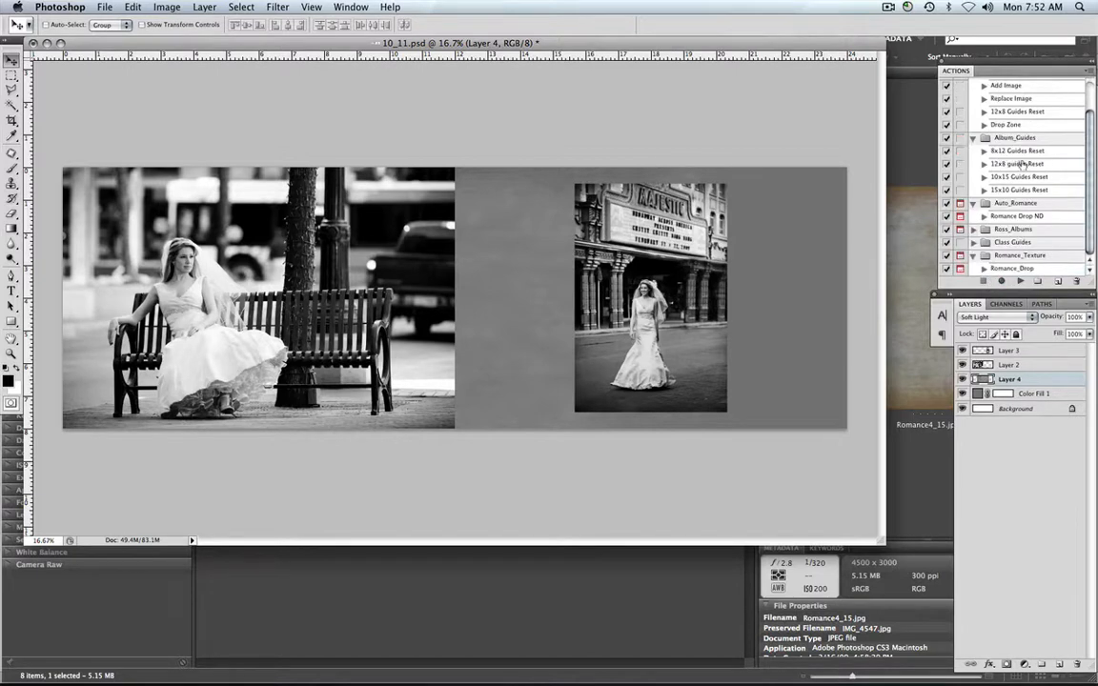
- Delete the pasted texture layer and play Romance Drop ND with Romance4_15.jpg from the 03_Designer_Textures folder
left_click(1080, 665)
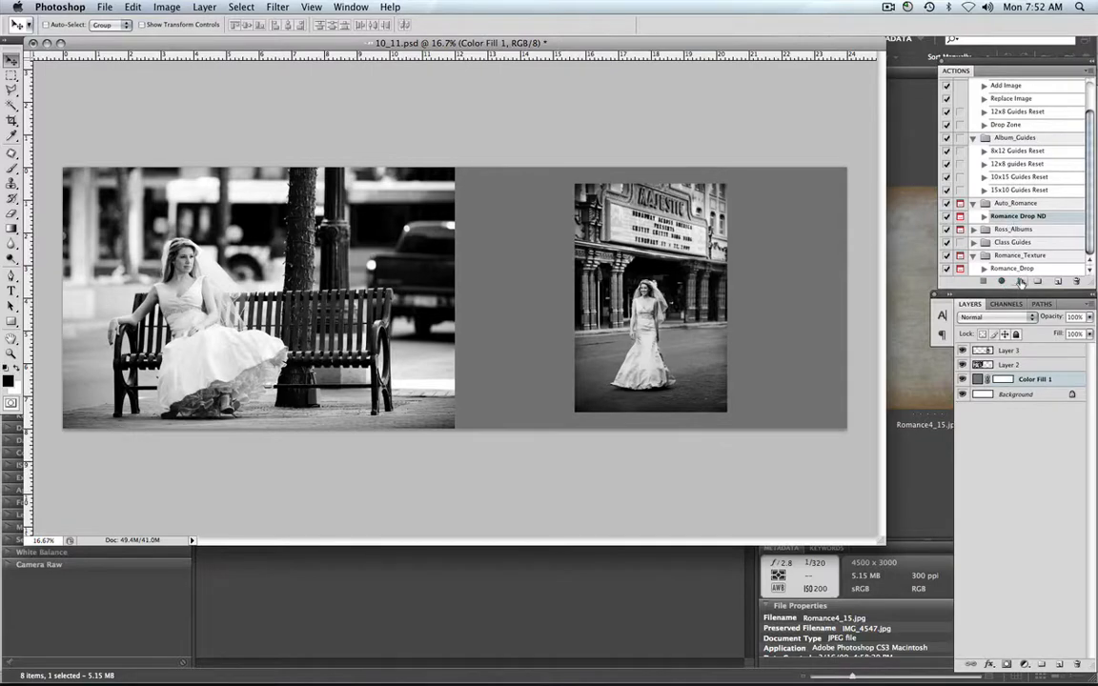
left_click(1020, 281)
left_click(456, 114)
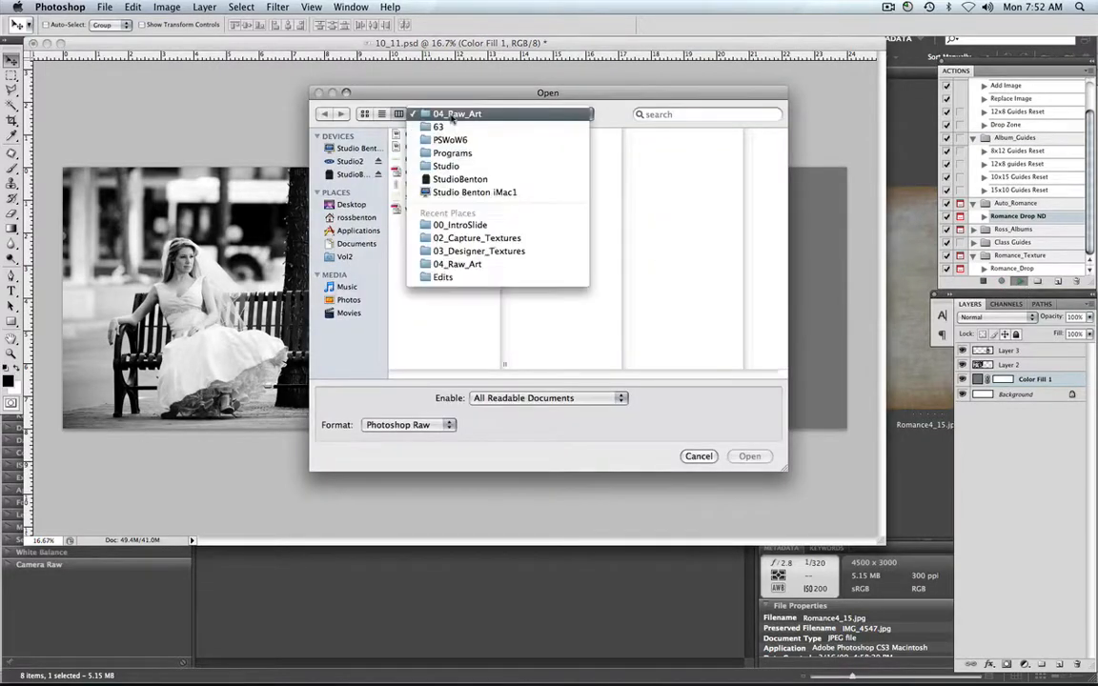
left_click(438, 127)
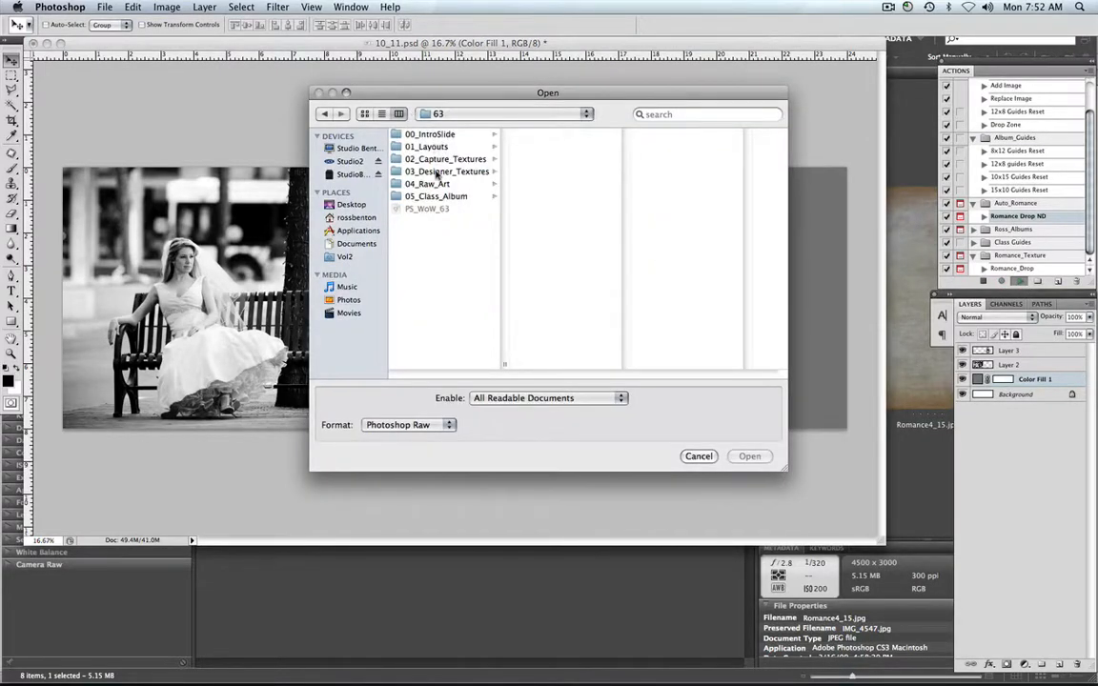
left_click(436, 173)
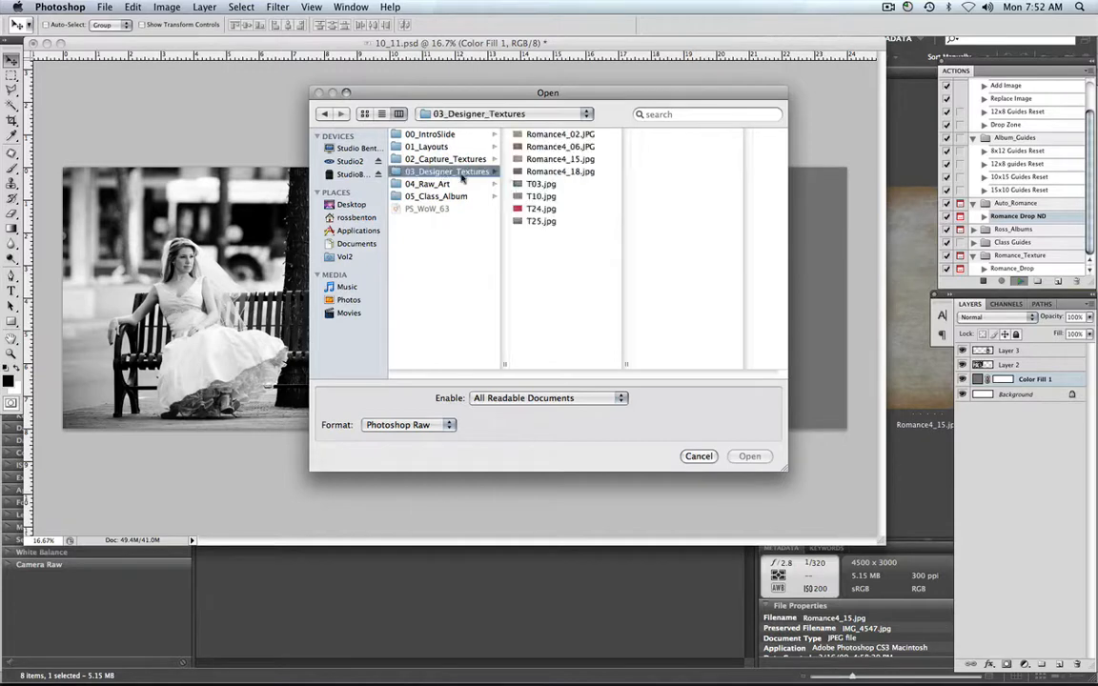
left_click(561, 159)
left_click(759, 455)
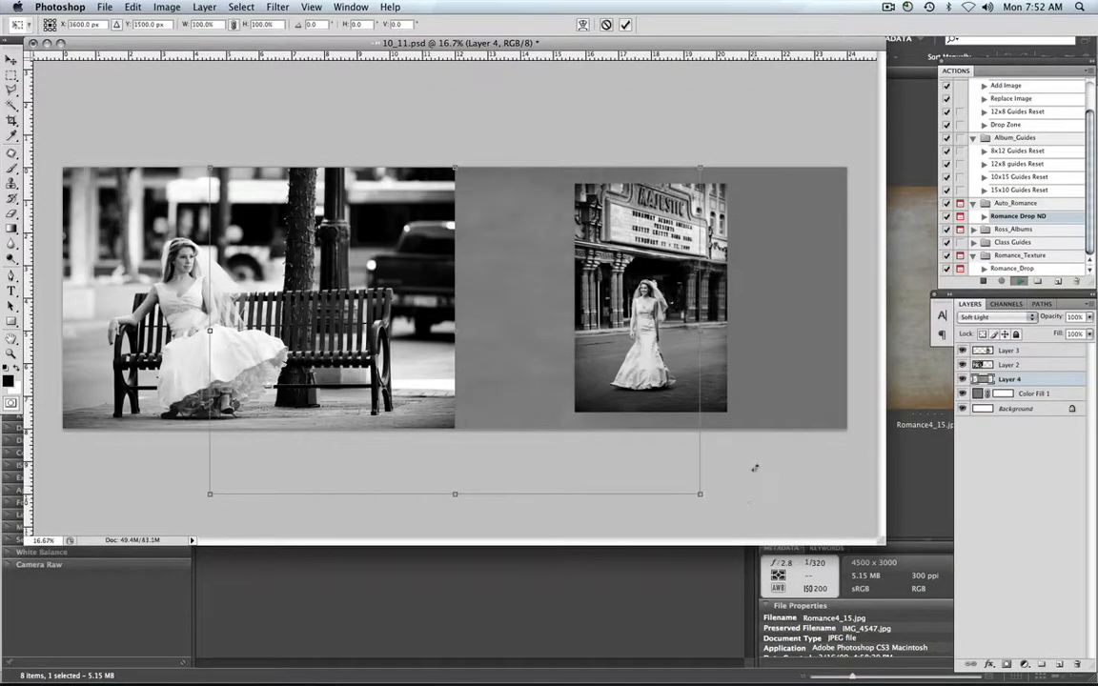
- Move the texture onto the right-hand page and scale it to 80% so it covers that page exactly
left_click_drag(512, 337, 660, 337)
left_click_drag(357, 494, 454, 429)
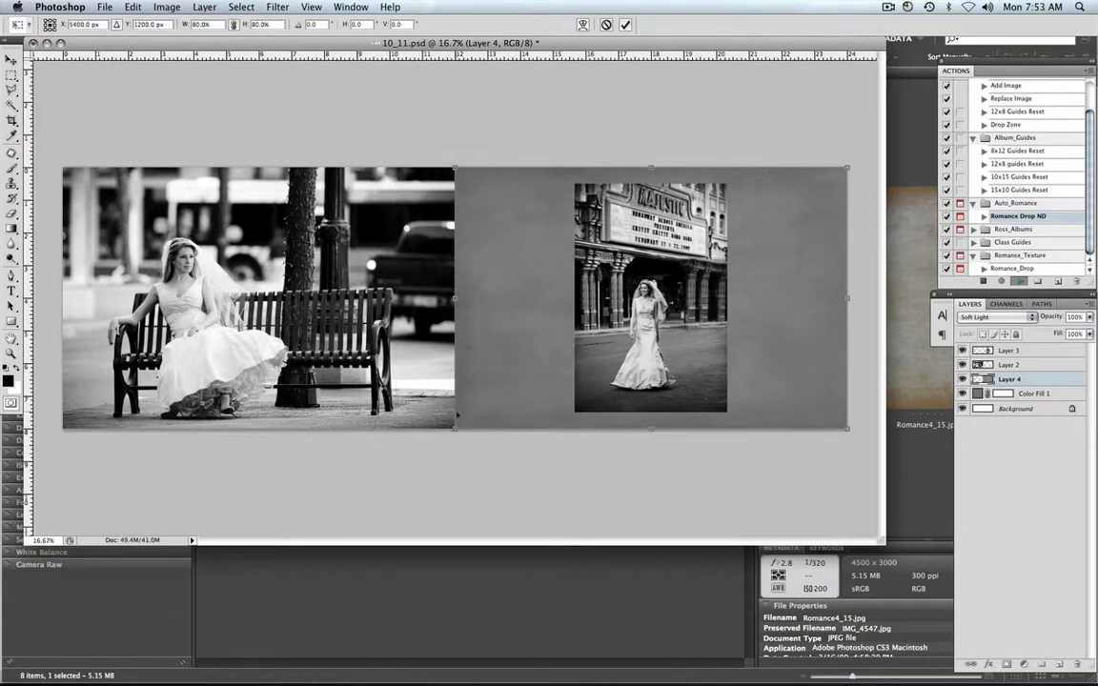
key("Return")
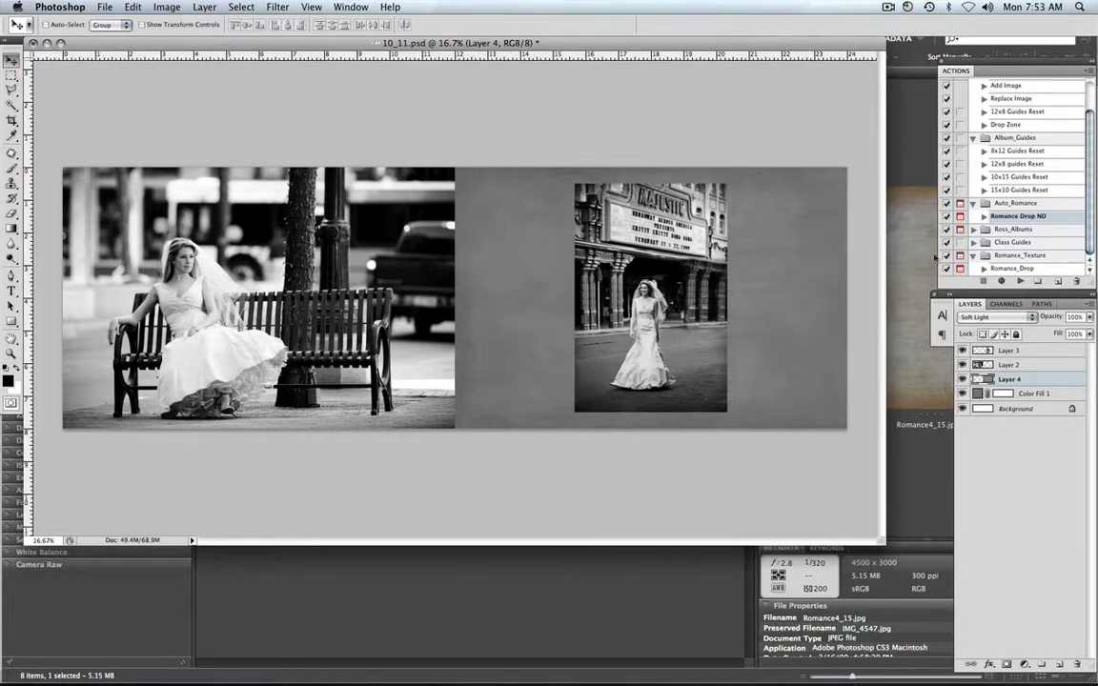
- Play Romance Drop ND again with Cap_Scroll_01.psd from the 04_Raw_Art folder
left_click(1018, 281)
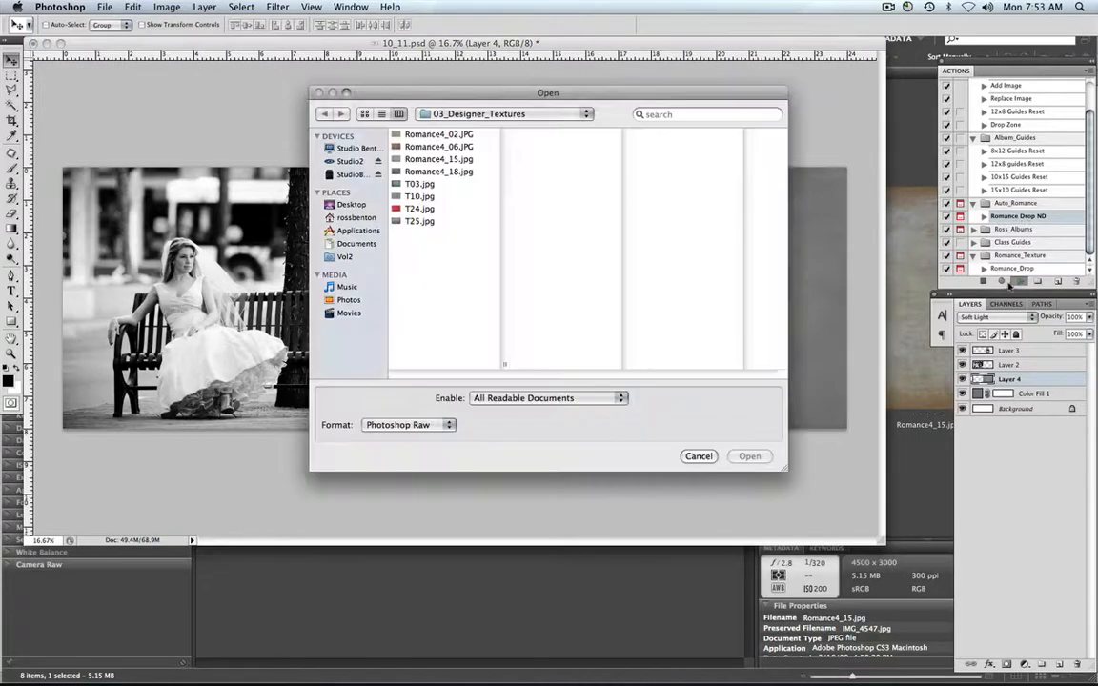
left_click(448, 114)
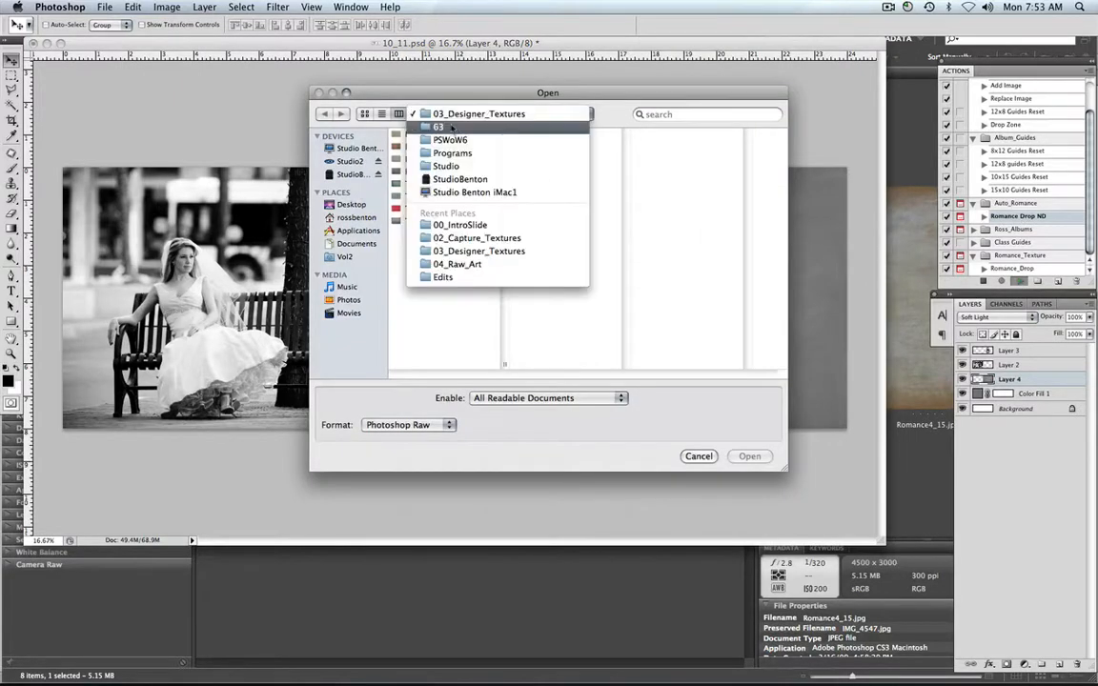
left_click(448, 127)
left_click(427, 183)
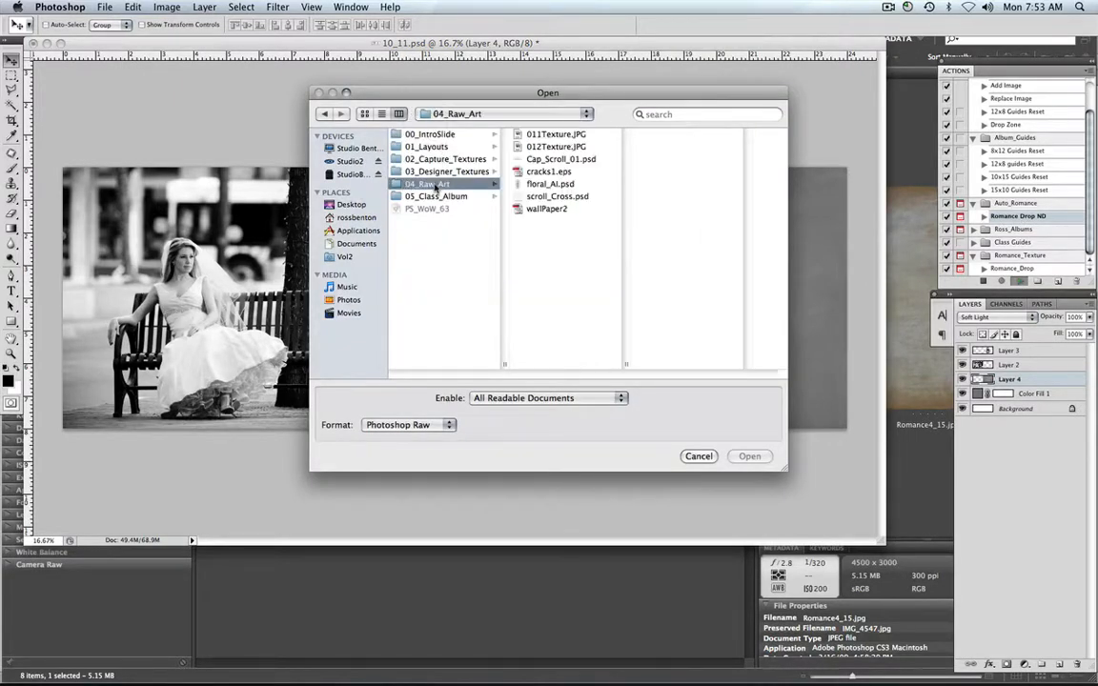
left_click(541, 160)
left_click(750, 456)
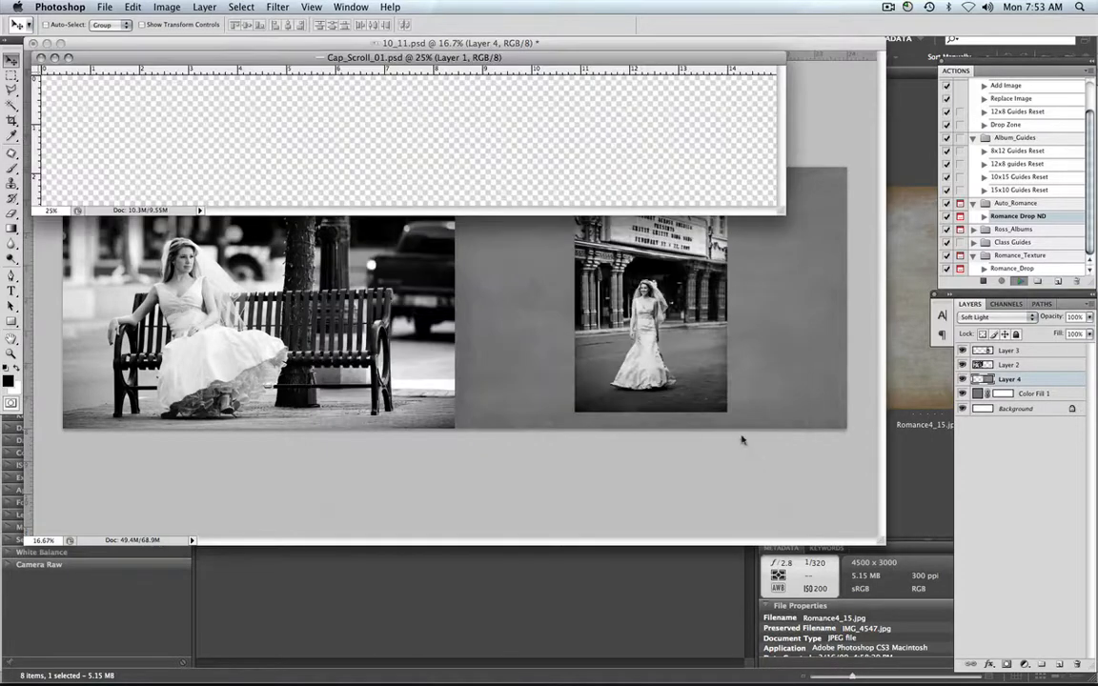
- Rotate the scroll art -90 degrees, scale it to about 46.3% and place it along the theater photo's right edge
left_click_drag(505, 295, 548, 296)
left_click_drag(778, 208, 473, 180)
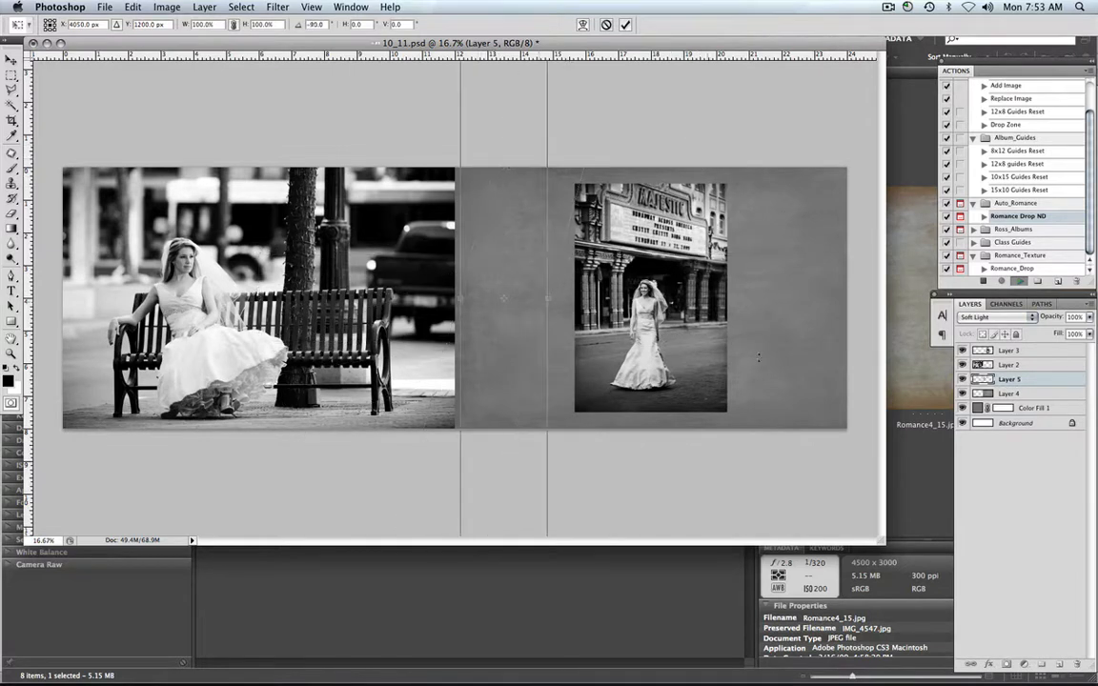
left_click_drag(881, 548, 923, 629)
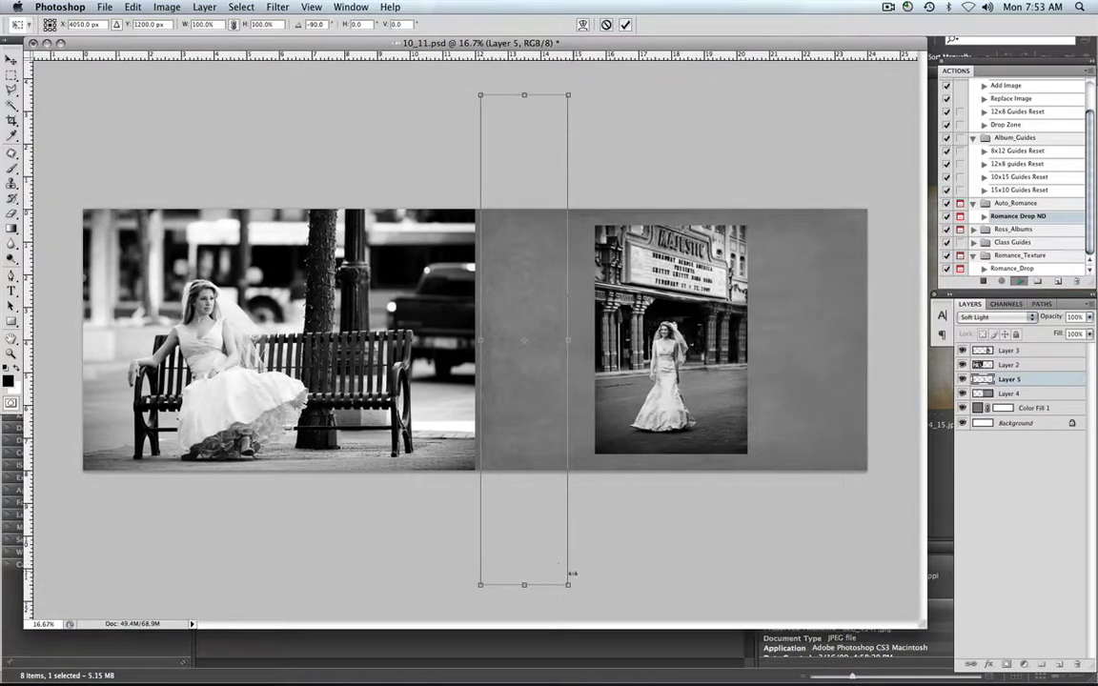
left_click_drag(568, 585, 762, 404)
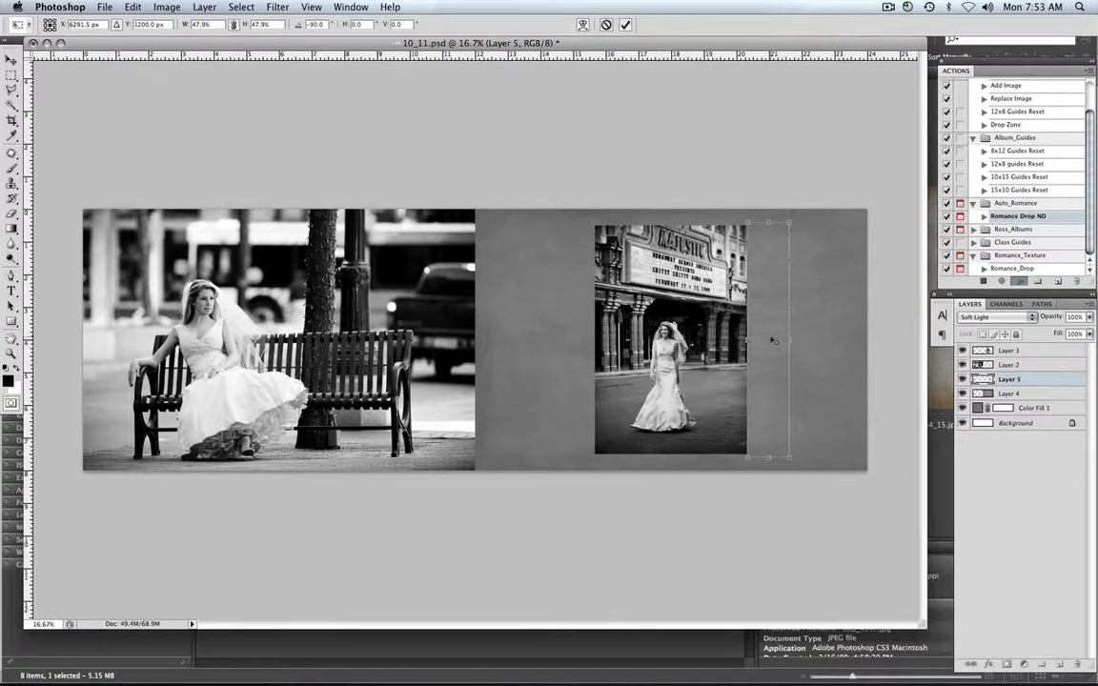
left_click_drag(791, 220, 788, 225)
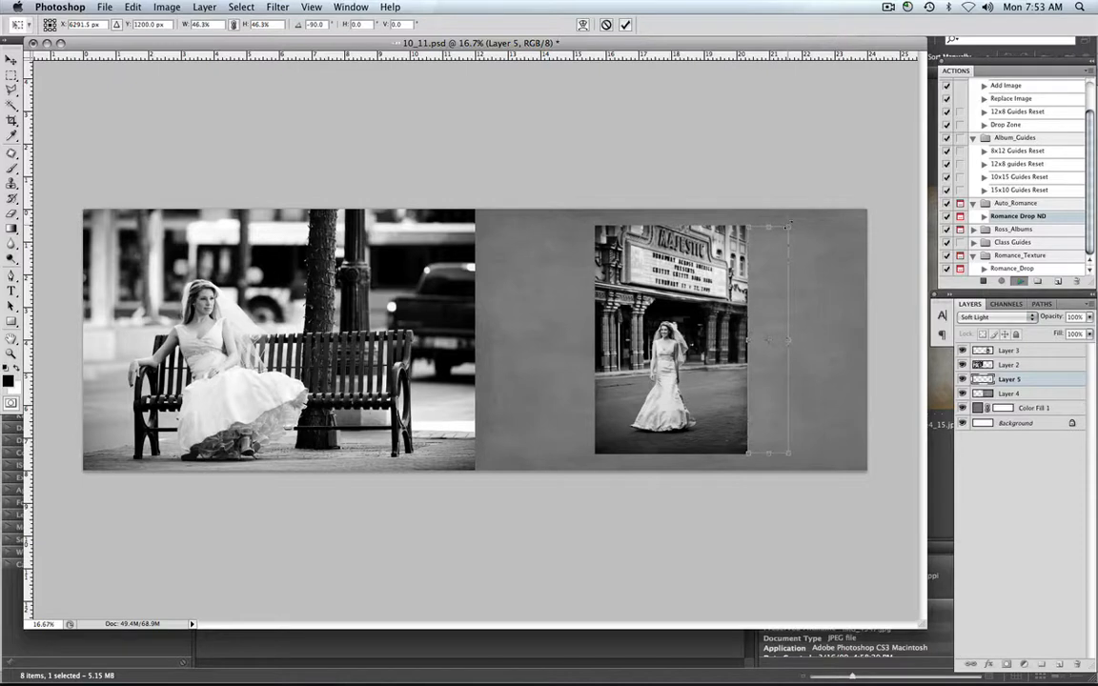
key("Return")
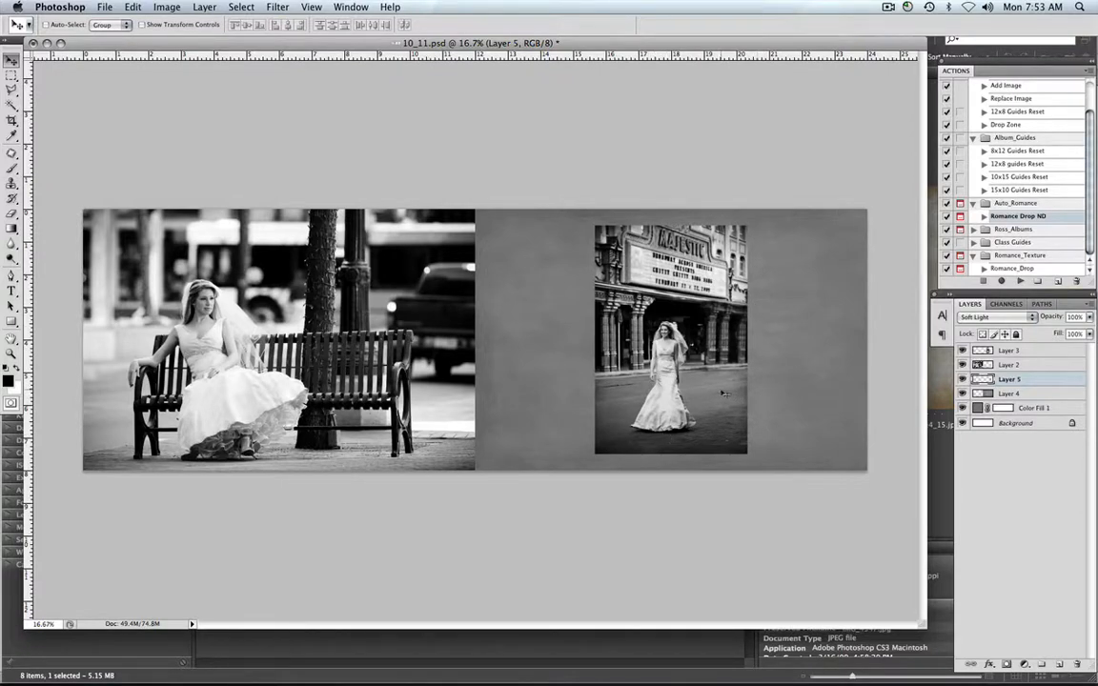
- Lighten the scroll layer with Curves by raising the midtones from input 98 to output 159
key("super+m")
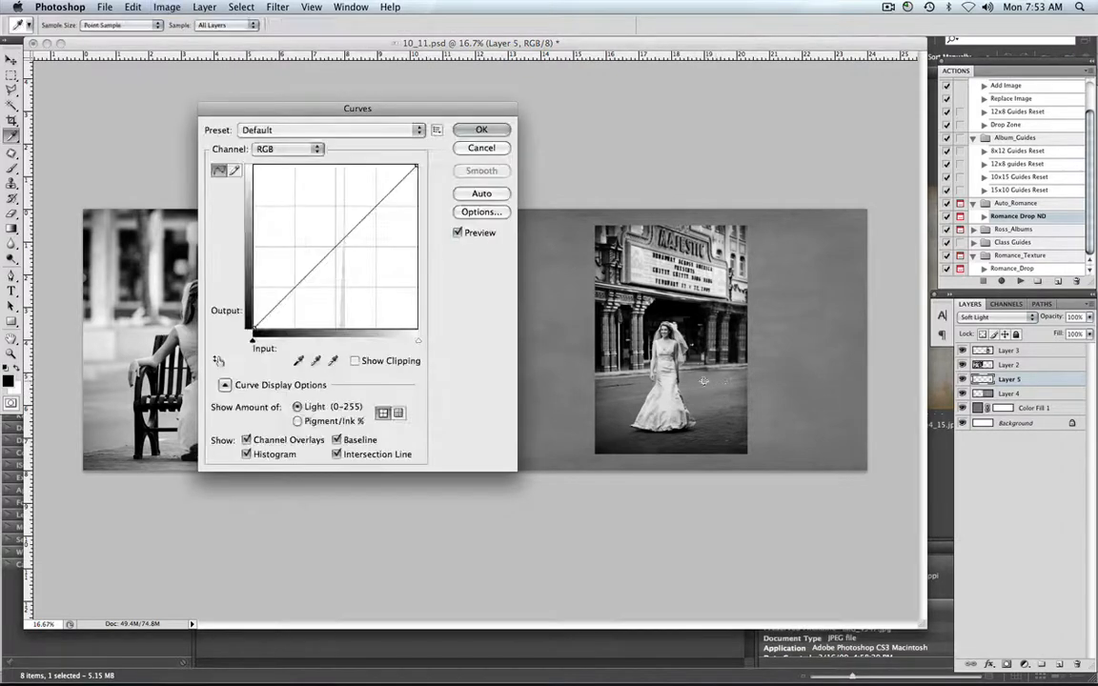
left_click_drag(335, 246, 315, 226)
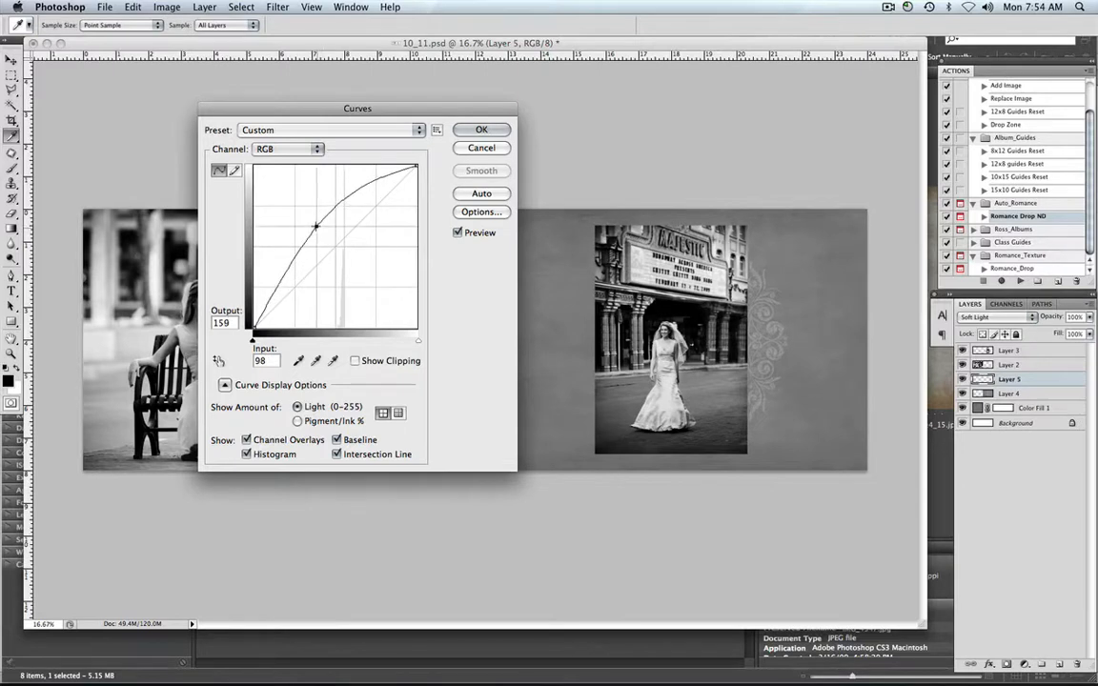
left_click(468, 132)
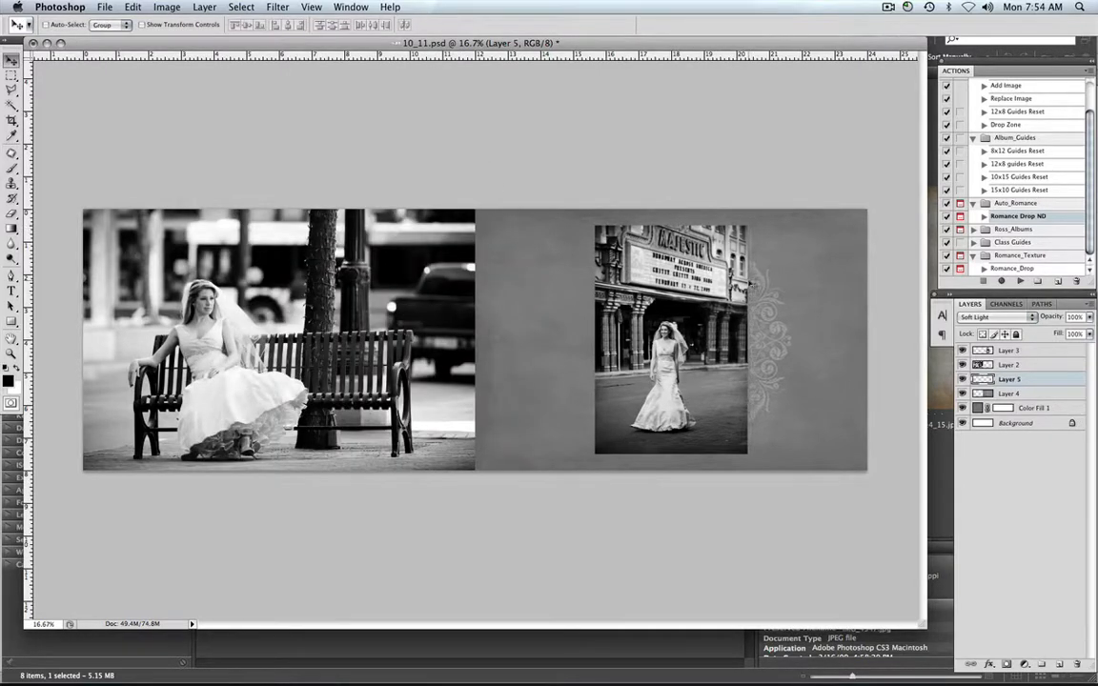
- Duplicate the scroll layer in place and put a second copy along the theater photo's left edge
left_click_drag(1058, 380, 1058, 660)
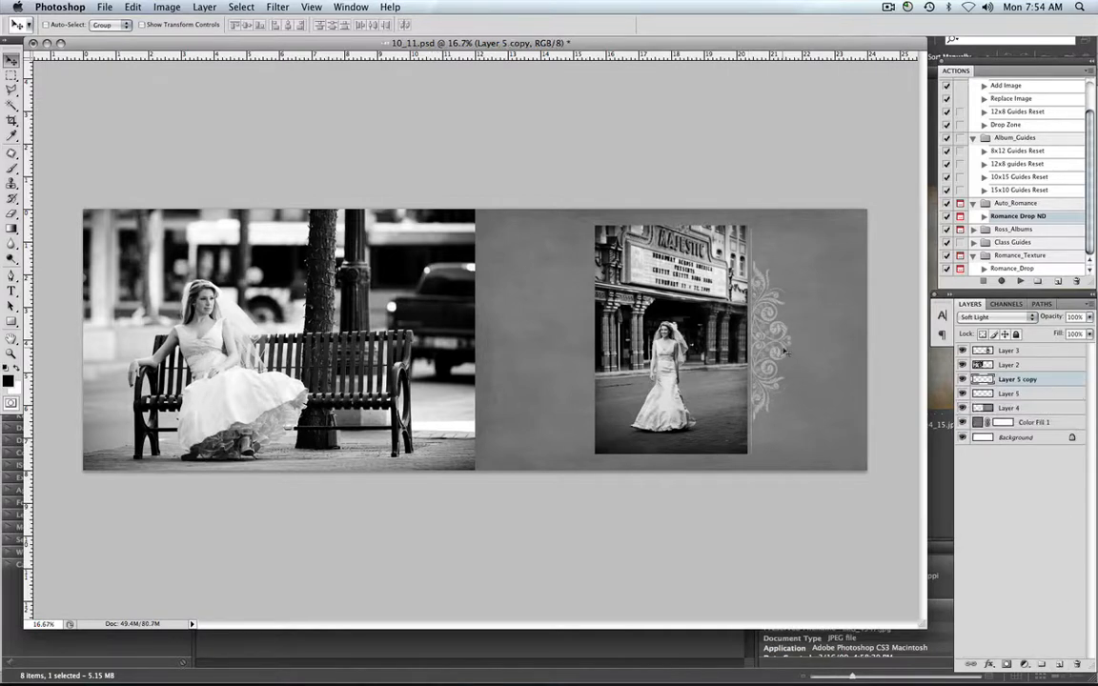
left_click_drag(783, 352, 584, 353)
key("super+j")
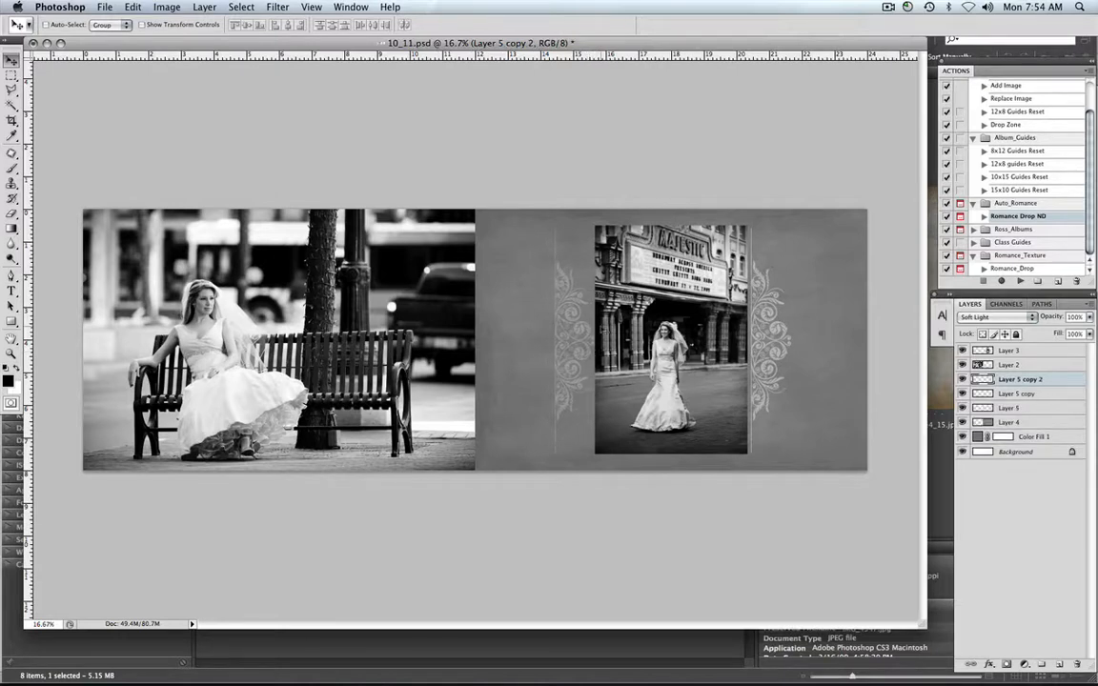
- Rotate the left scroll copy 180 degrees so that it faces outward from the theater photo
key("super+t")
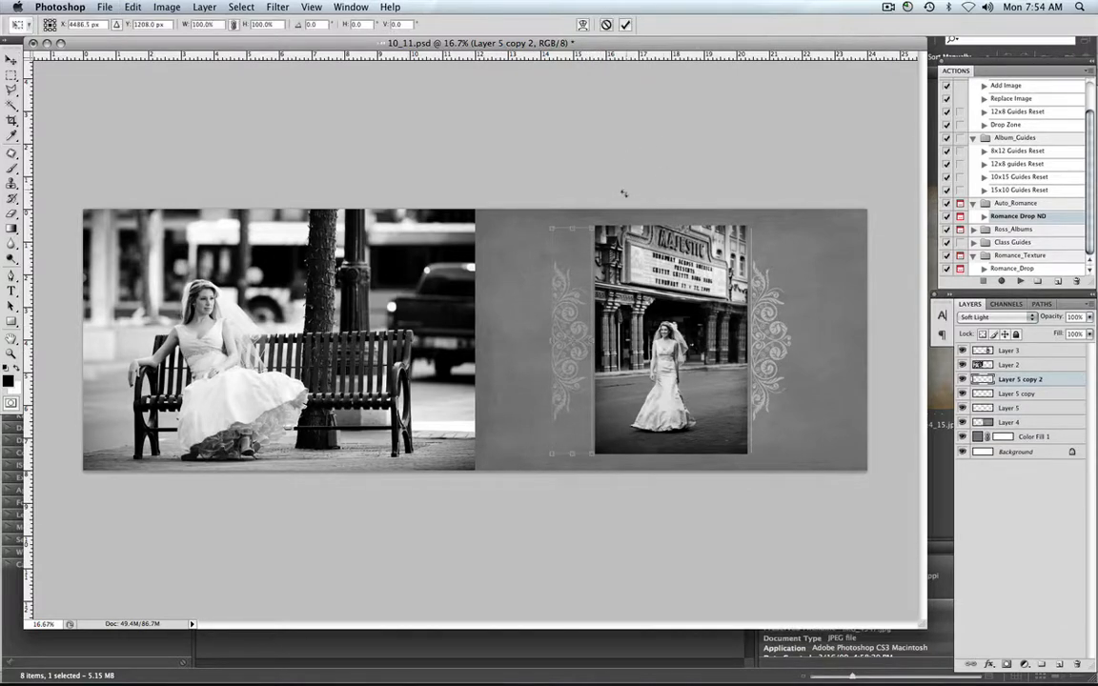
left_click_drag(616, 189, 530, 476)
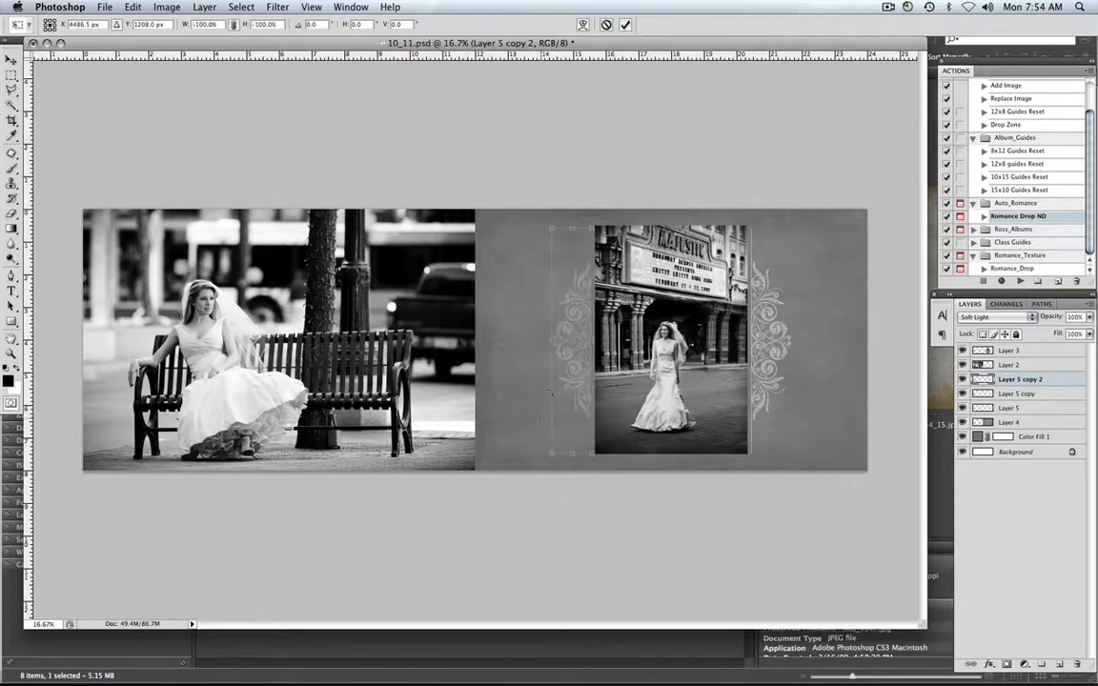
key("Return")
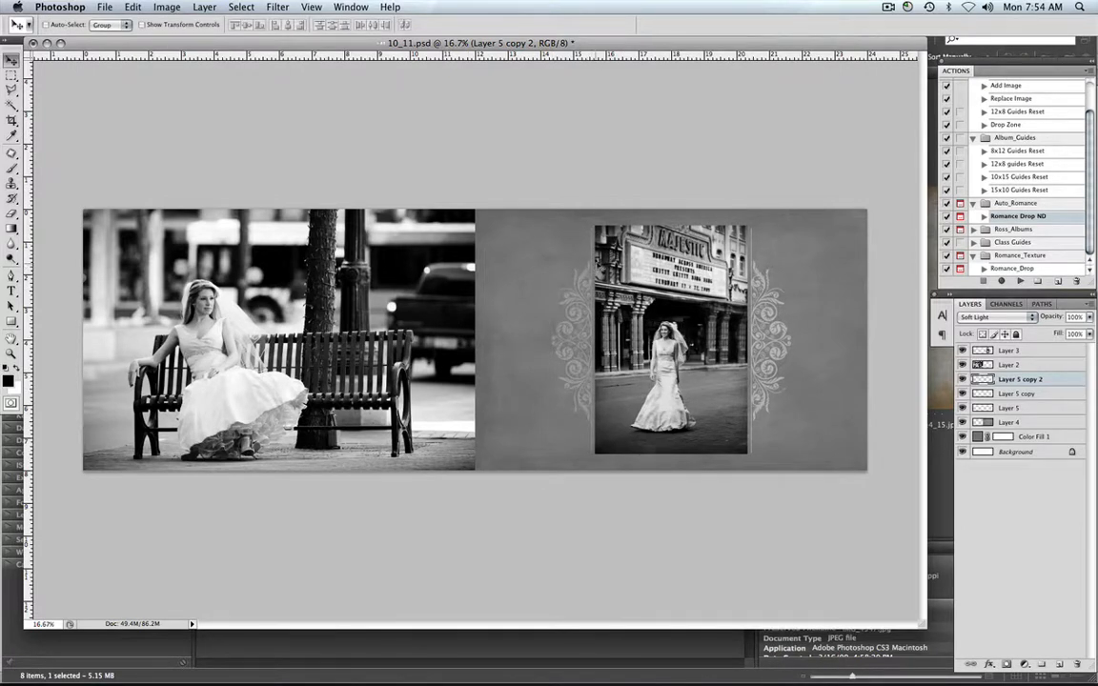
- Close 10_11.psd without saving the changes
key("f")
key("f")
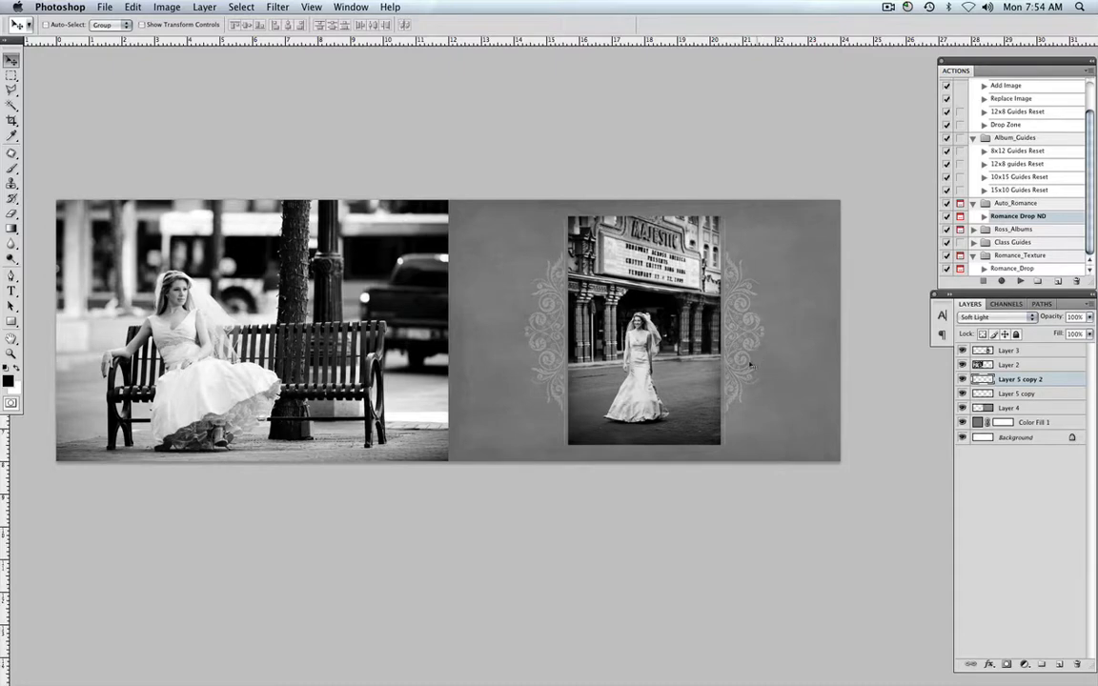
left_click_drag(682, 368, 699, 373)
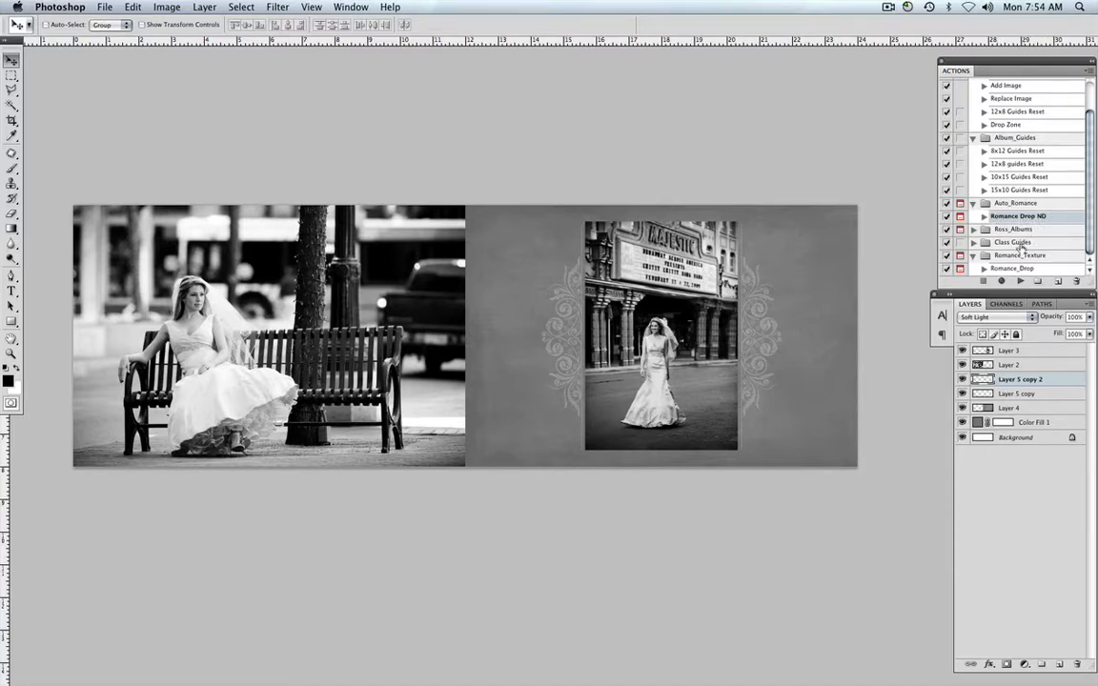
key("super+w")
key("d")
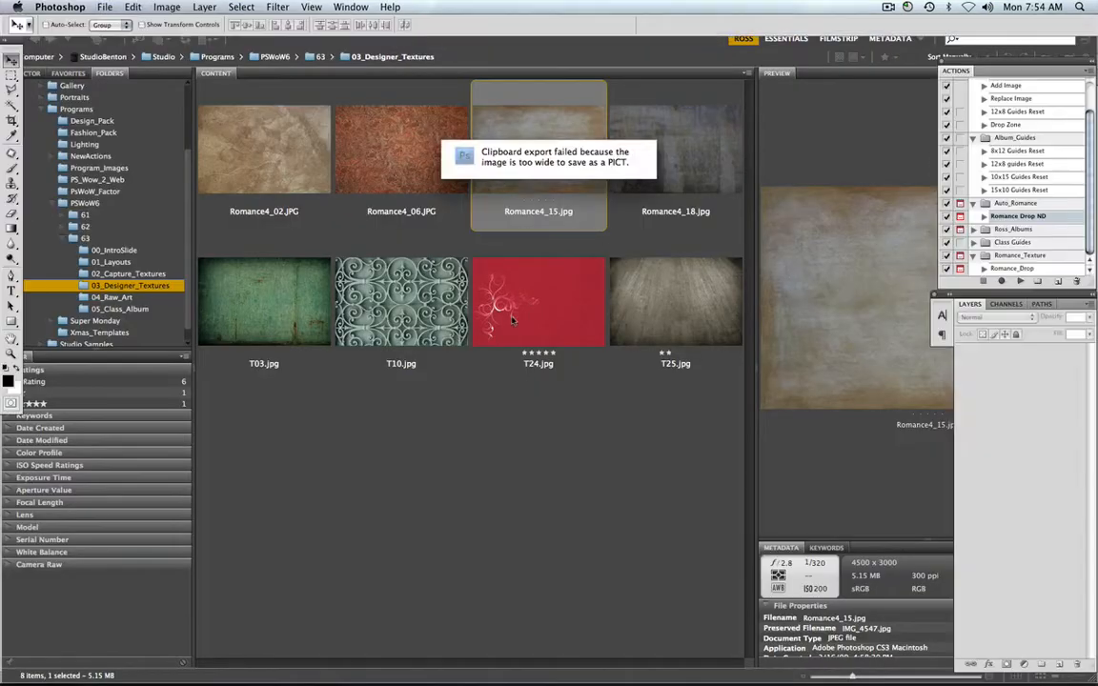
- Switch to Bridge, open 18_19.psd from the 05_Class_Album folder in Photoshop and show it in full-screen view
left_click(296, 385)
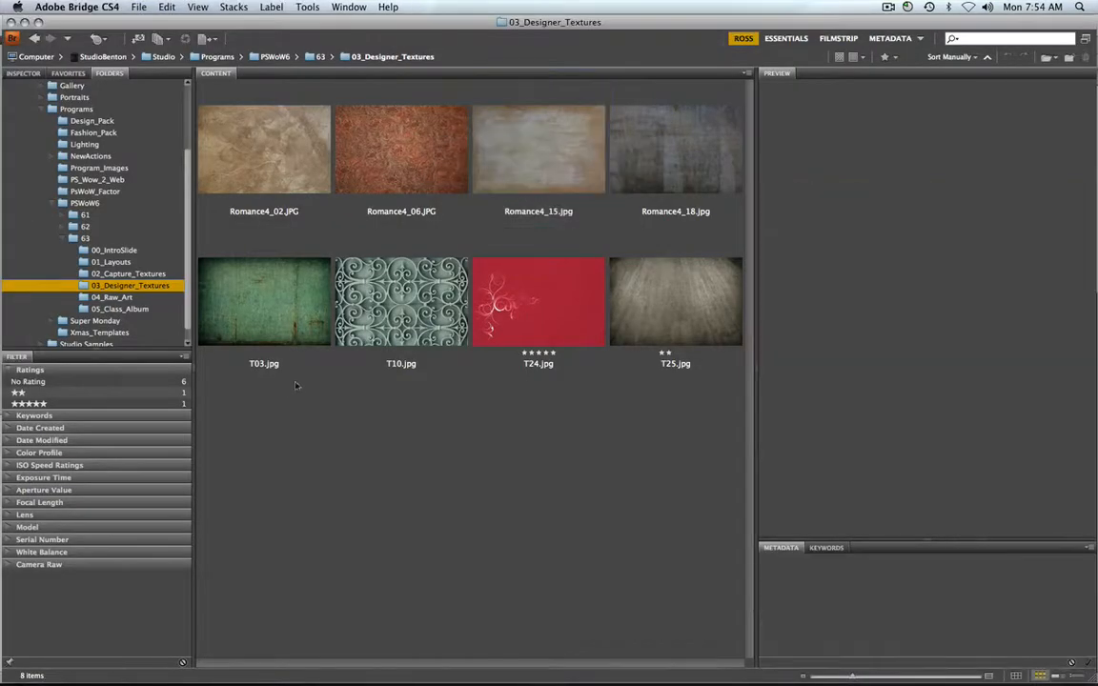
left_click(124, 309)
left_click(312, 327)
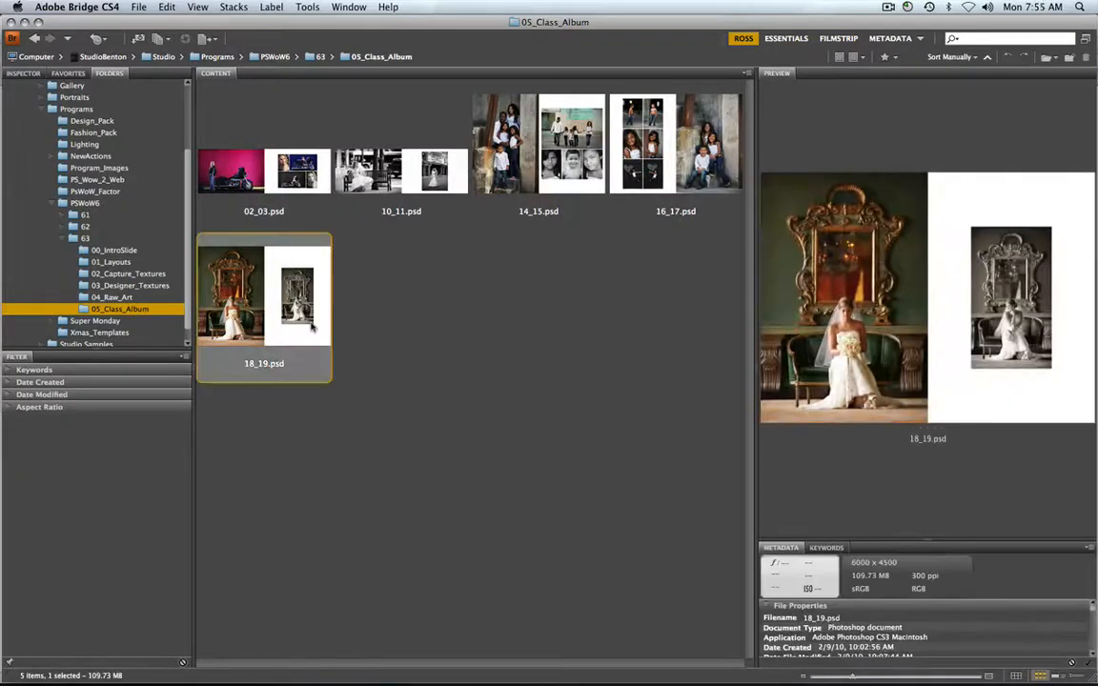
double_click(310, 325)
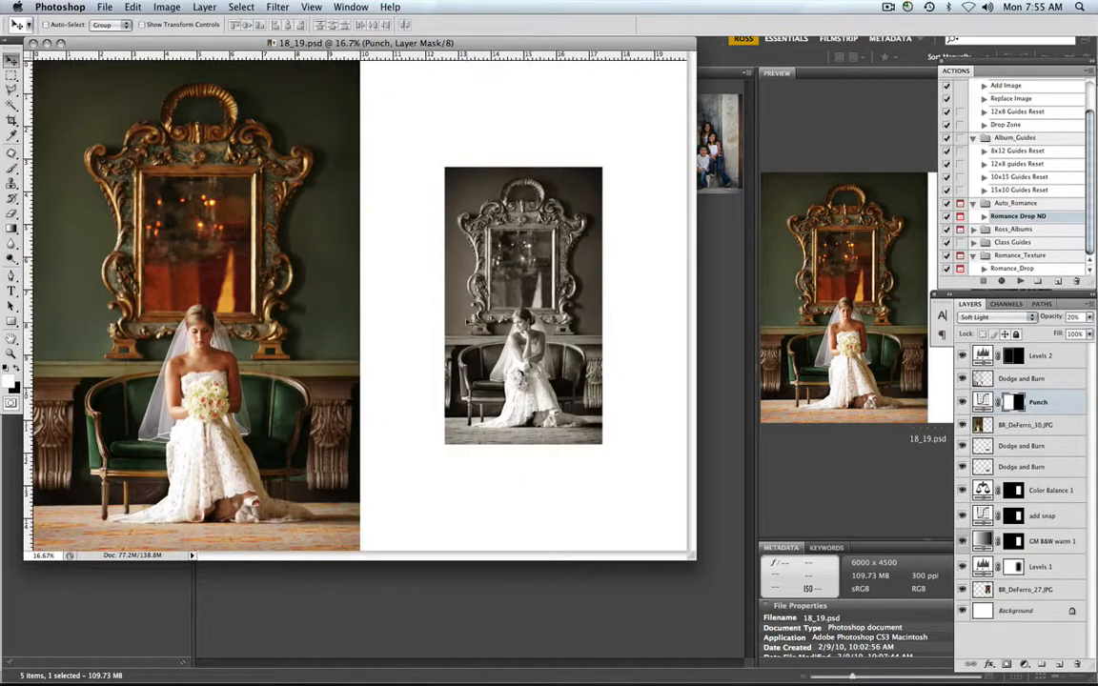
key("f")
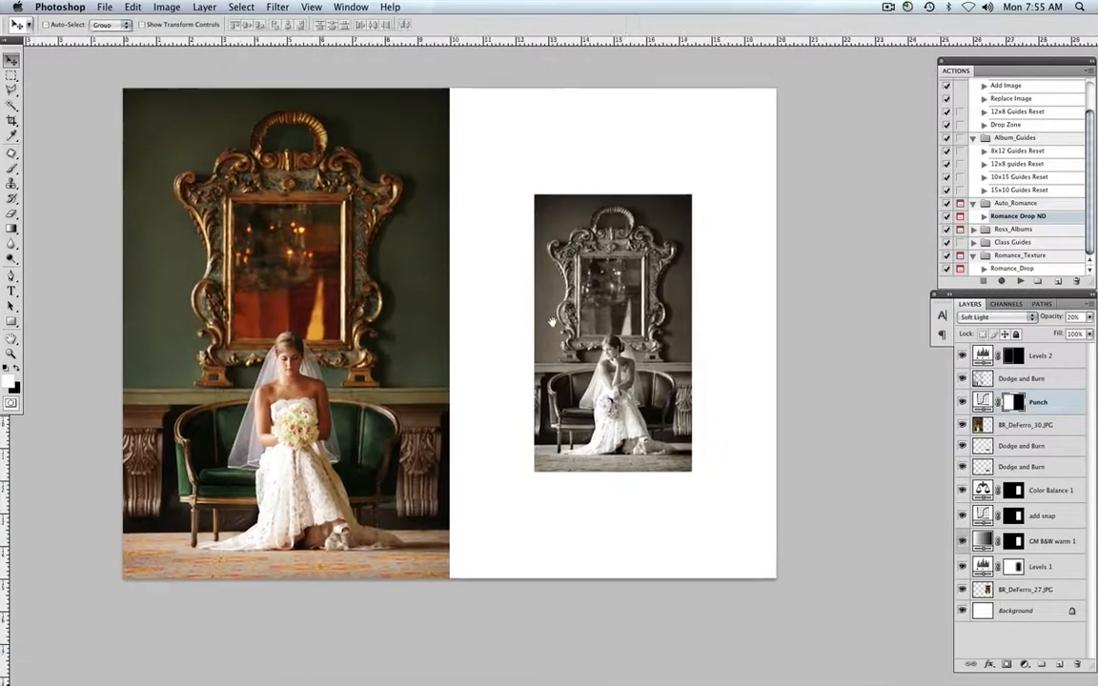
- Add a solid color fill layer above the Background in a dark olive (R 52, G 48, B 33) sampled from the spread
left_click(1012, 612)
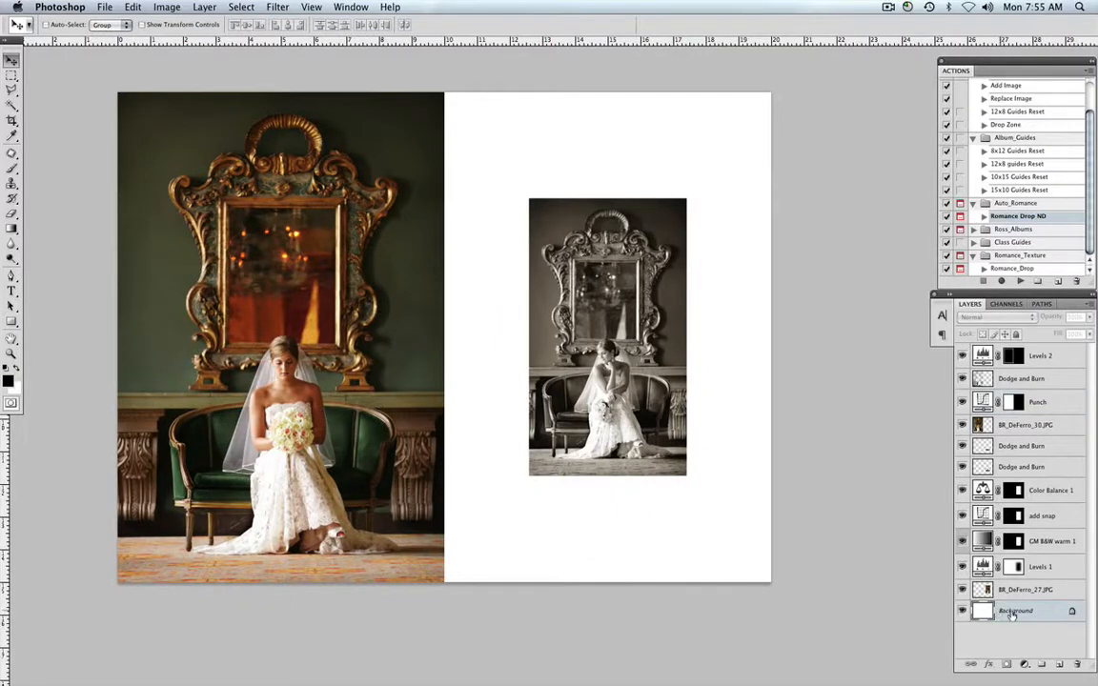
left_click(1023, 664)
left_click(1045, 492)
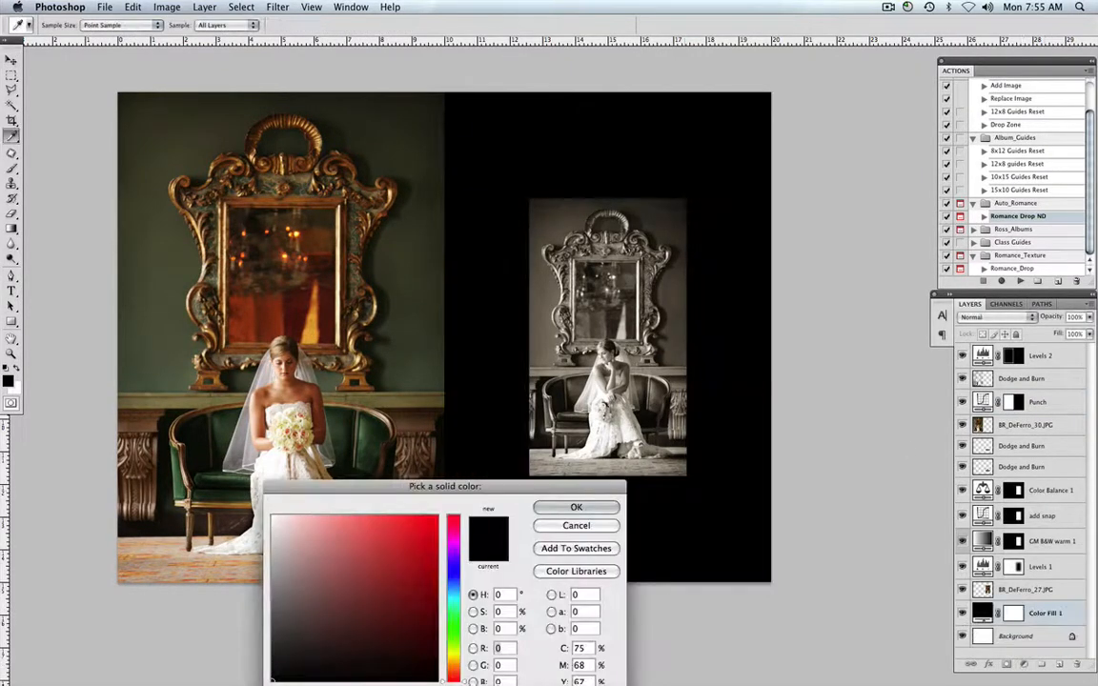
left_click(467, 275)
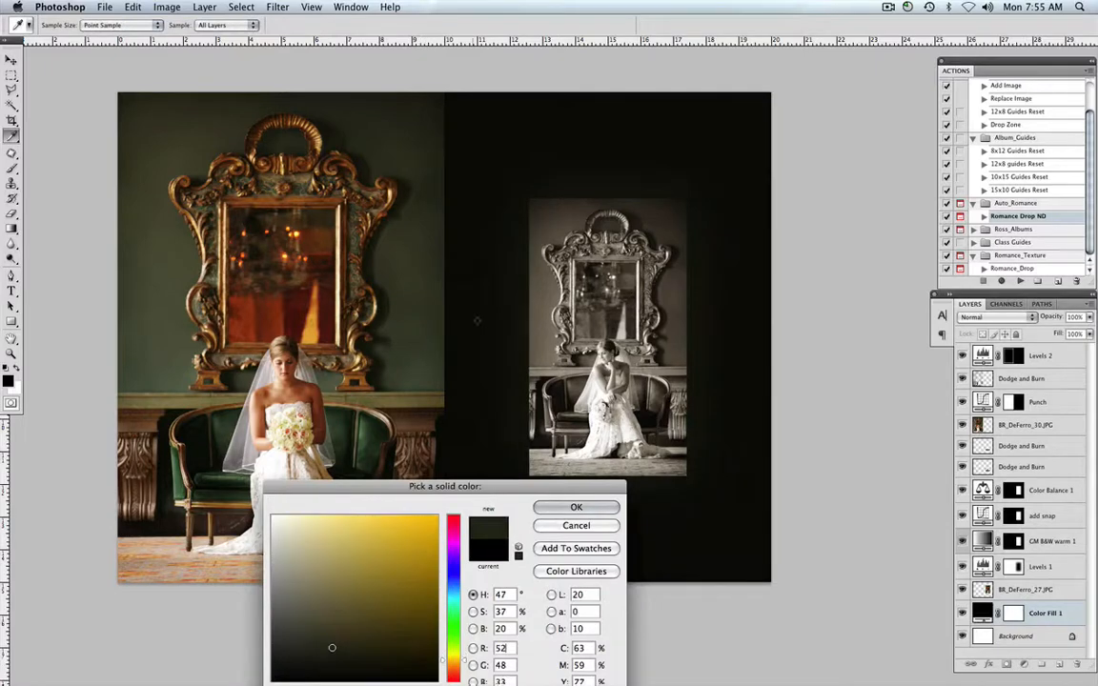
left_click(577, 507)
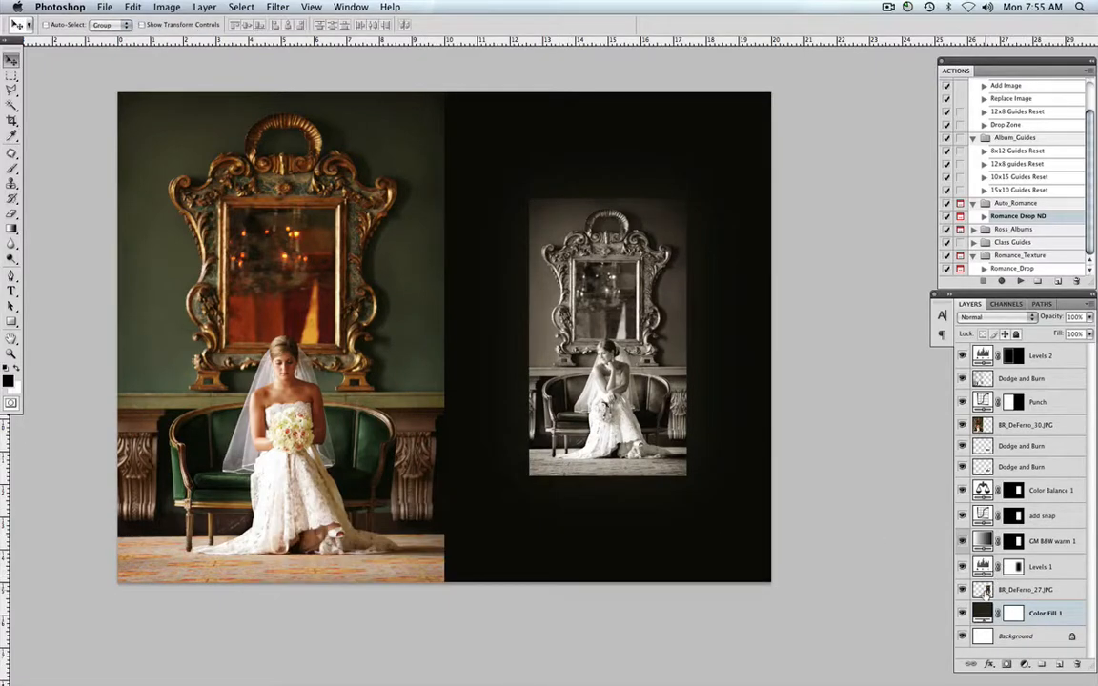
- Select the BR_DeFerro_27.JPG photo's outline, invert it and fill the Levels 1 mask with black around the photo
left_click(987, 590, "super")
left_click(1017, 569)
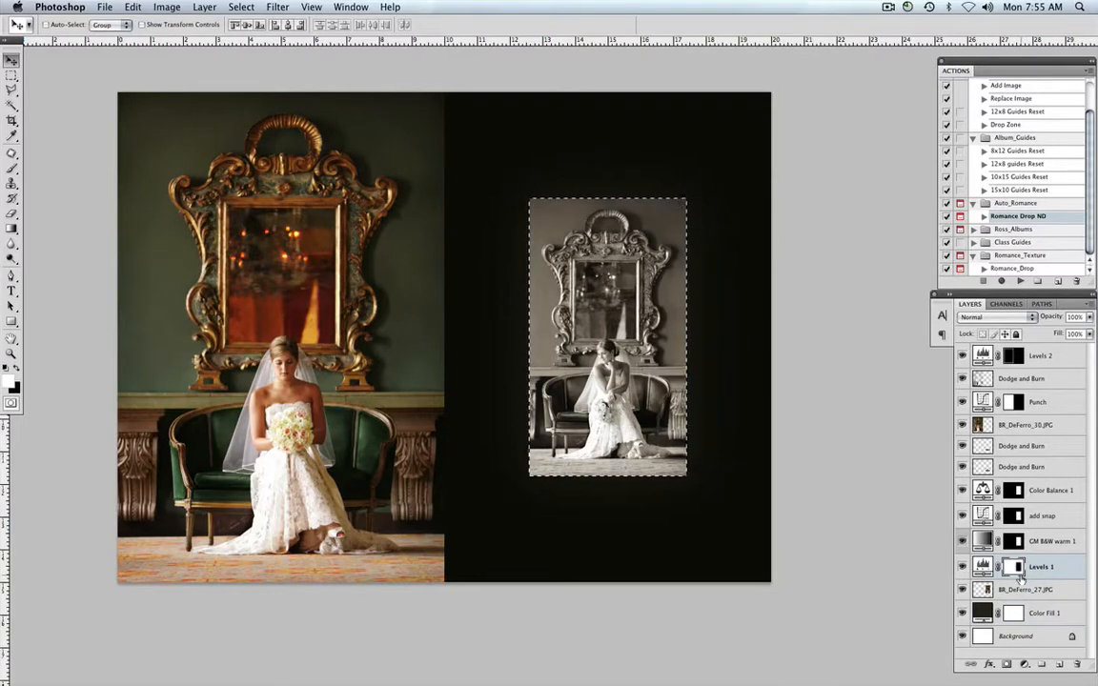
key("alt+BackSpace")
key("super+shift+i")
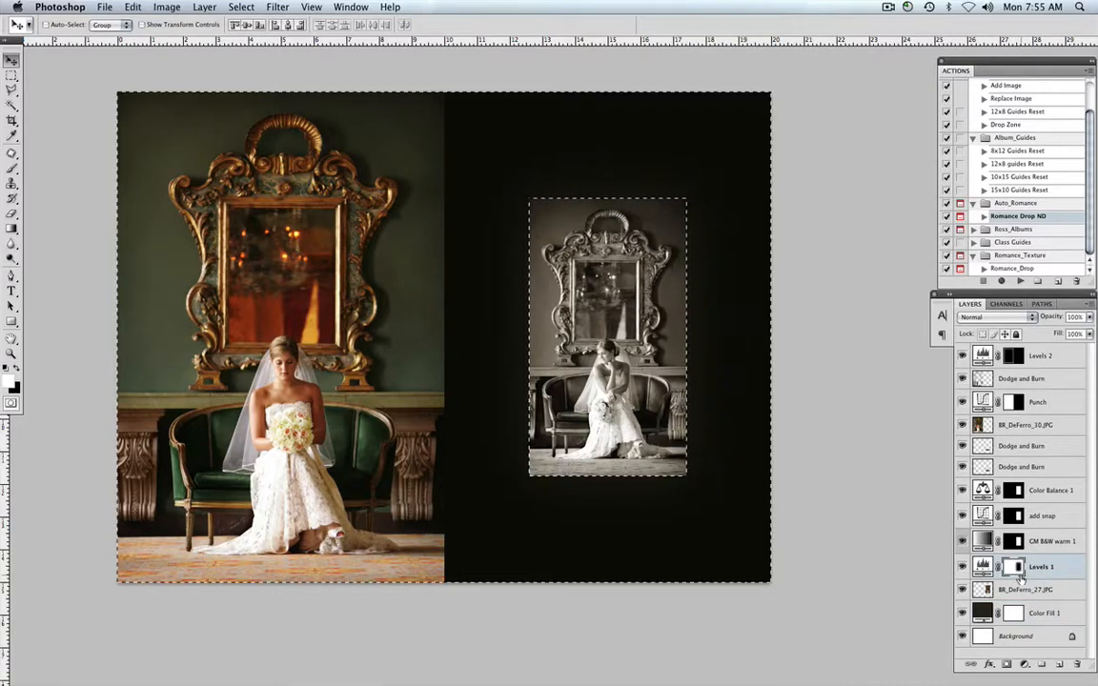
key("super+BackSpace")
key("super+d")
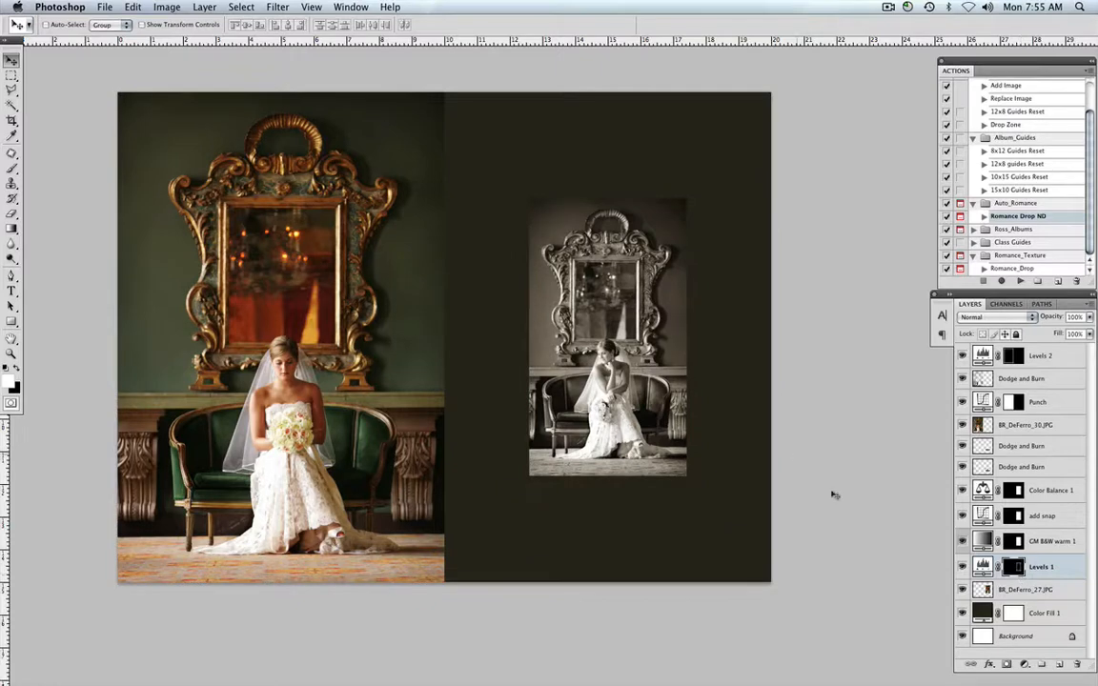
- Recolor the solid fill layer with the darker olive (R 31, G 30) sampled near the color photo's upper inner corner
double_click(984, 615)
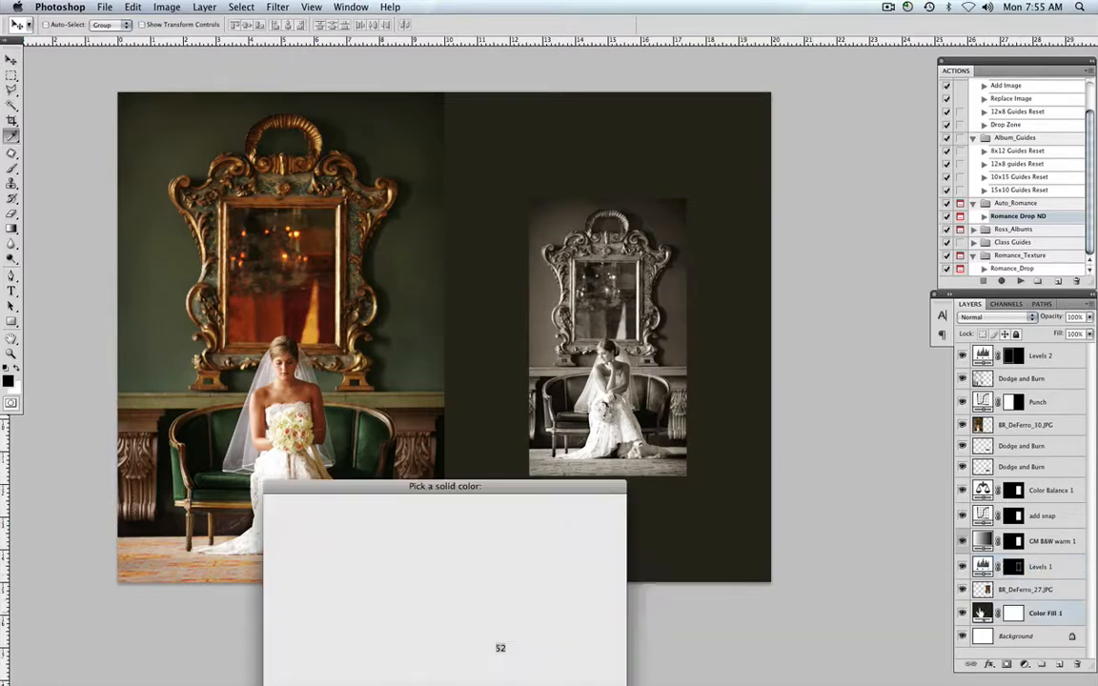
left_click(437, 123)
left_click(440, 111)
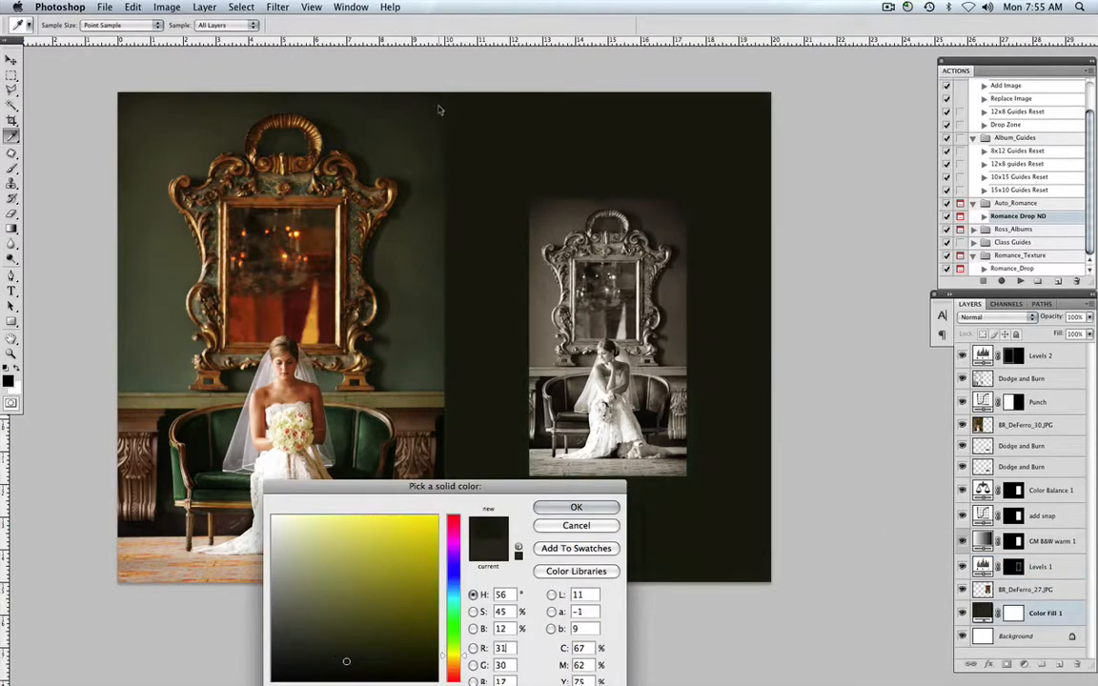
left_click(576, 507)
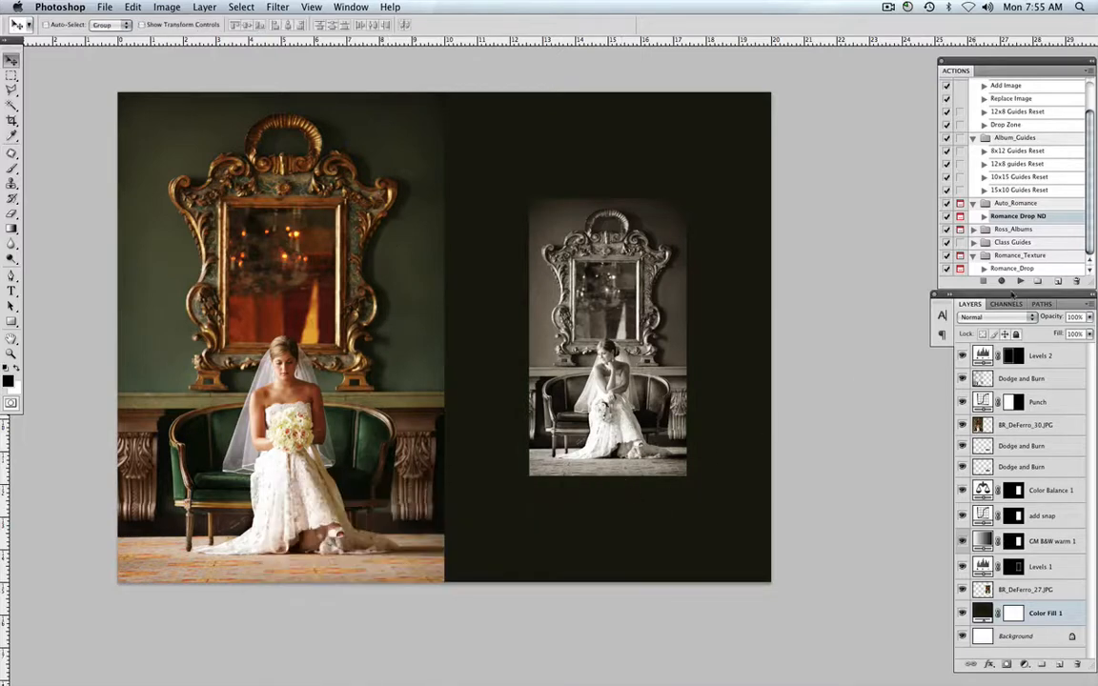
- Run the Romance Drop ND action above the color fill and bring in Texture.jpg from the 02_Capture_Textures folder
left_click(1021, 282)
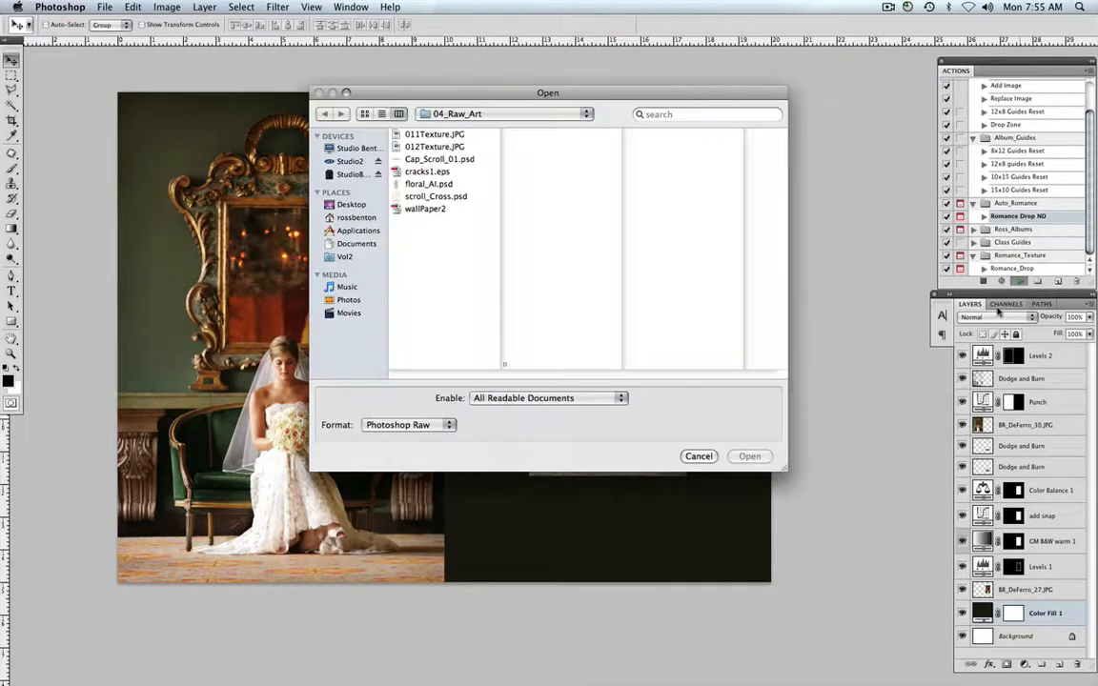
left_click(457, 114)
left_click(410, 127)
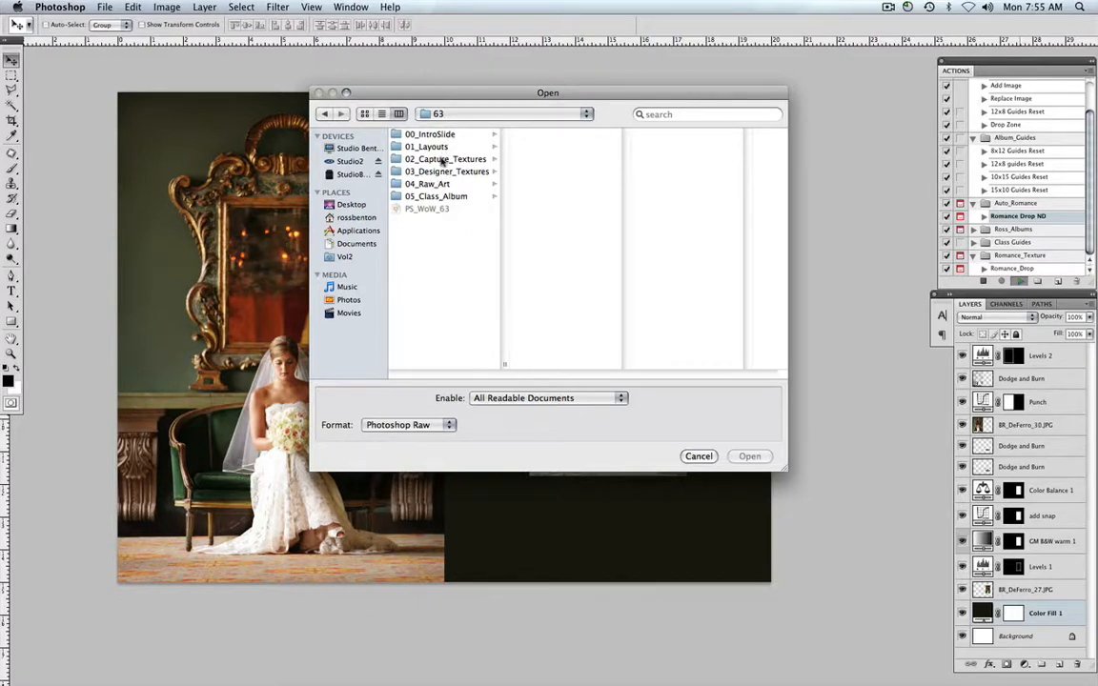
left_click(441, 160)
left_click(548, 303)
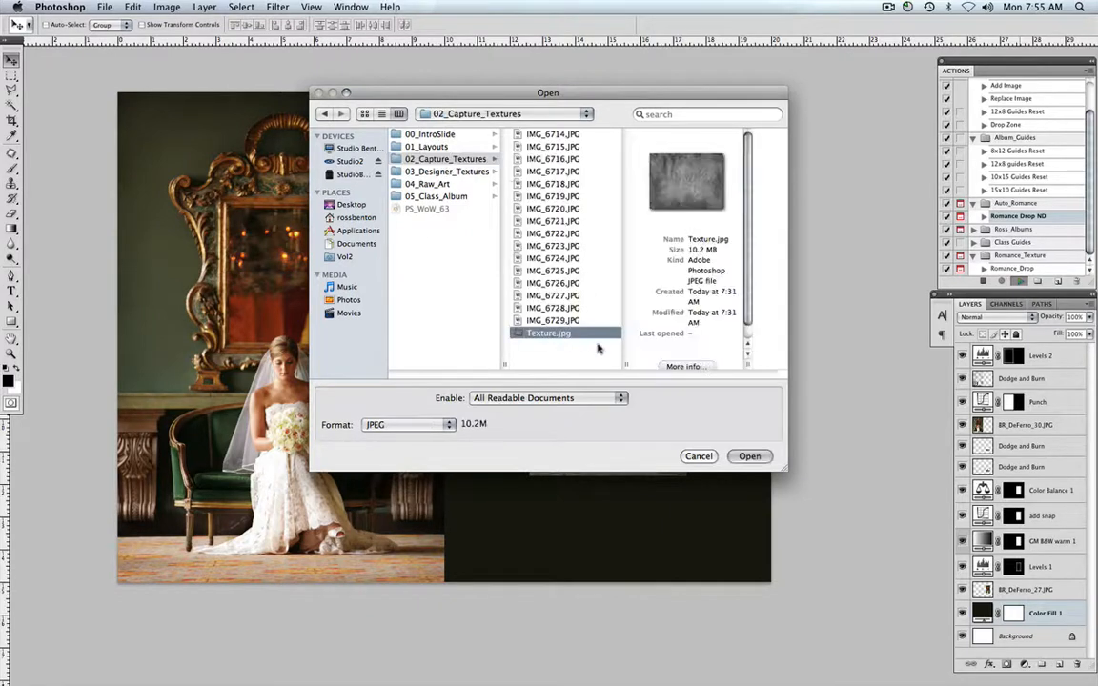
left_click(758, 455)
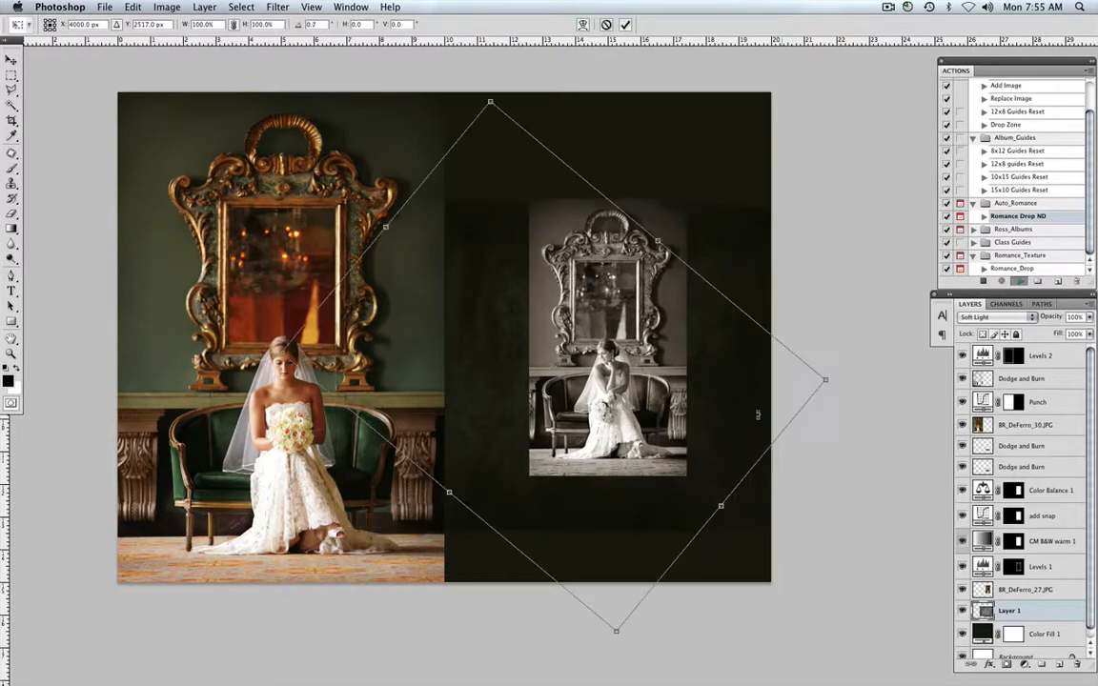
- Rotate the texture 90 degrees, stretch it to 112.5% to cover the right page, and set its opacity to 53%
left_click_drag(636, 500, 691, 437)
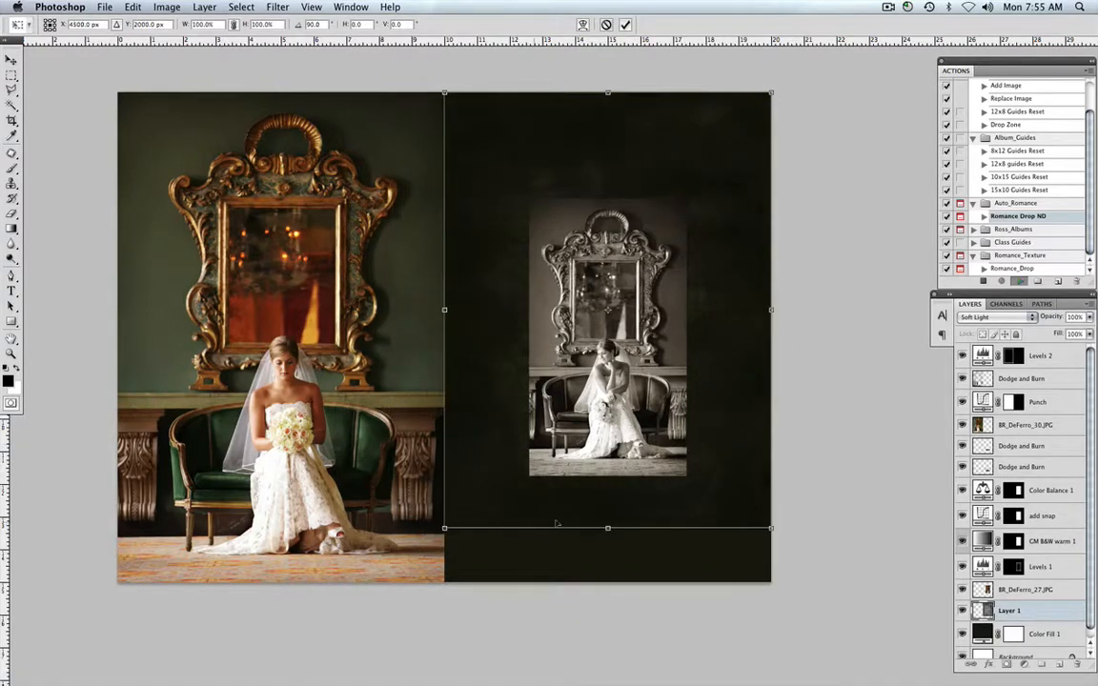
left_click_drag(608, 527, 609, 581)
key("Return")
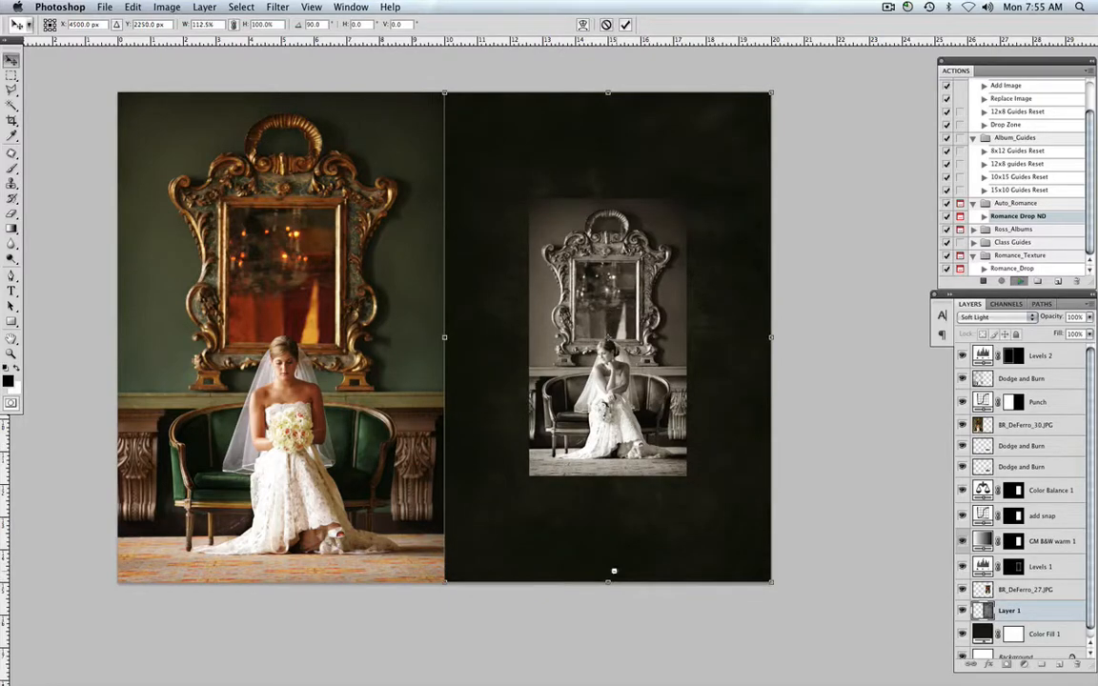
left_click_drag(511, 307, 493, 327)
left_click_drag(1052, 320, 1061, 320)
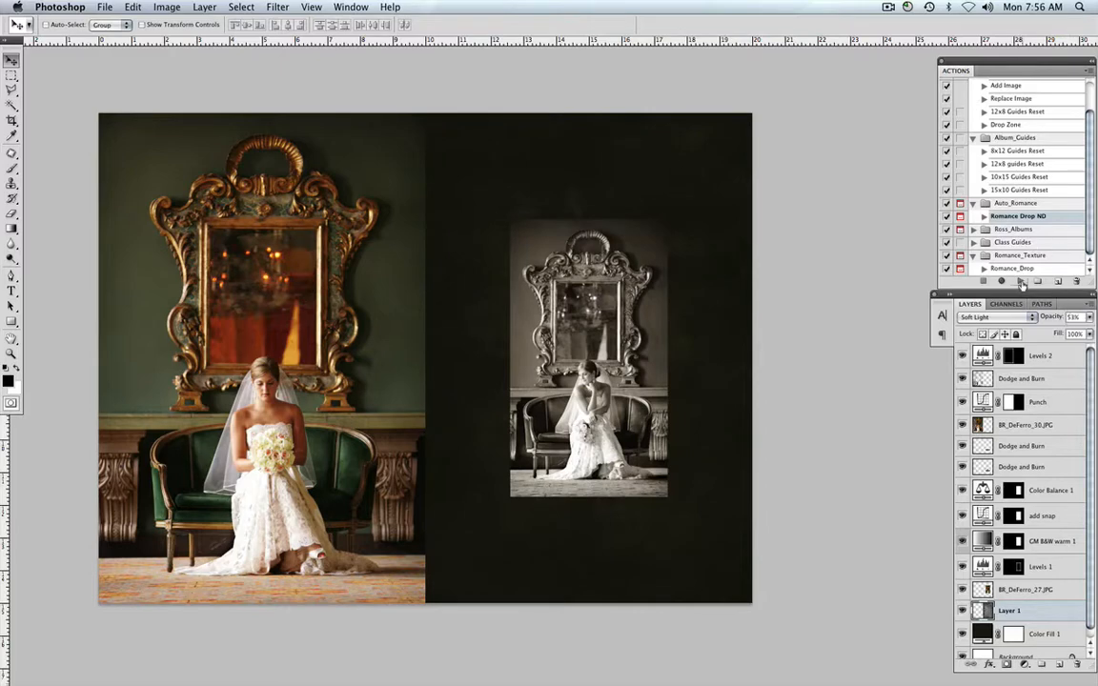
- Run Romance Drop ND again and blend Romance4_15.jpg from 03_Designer_Textures over the right page
key("ctrl+o")
left_click(429, 113)
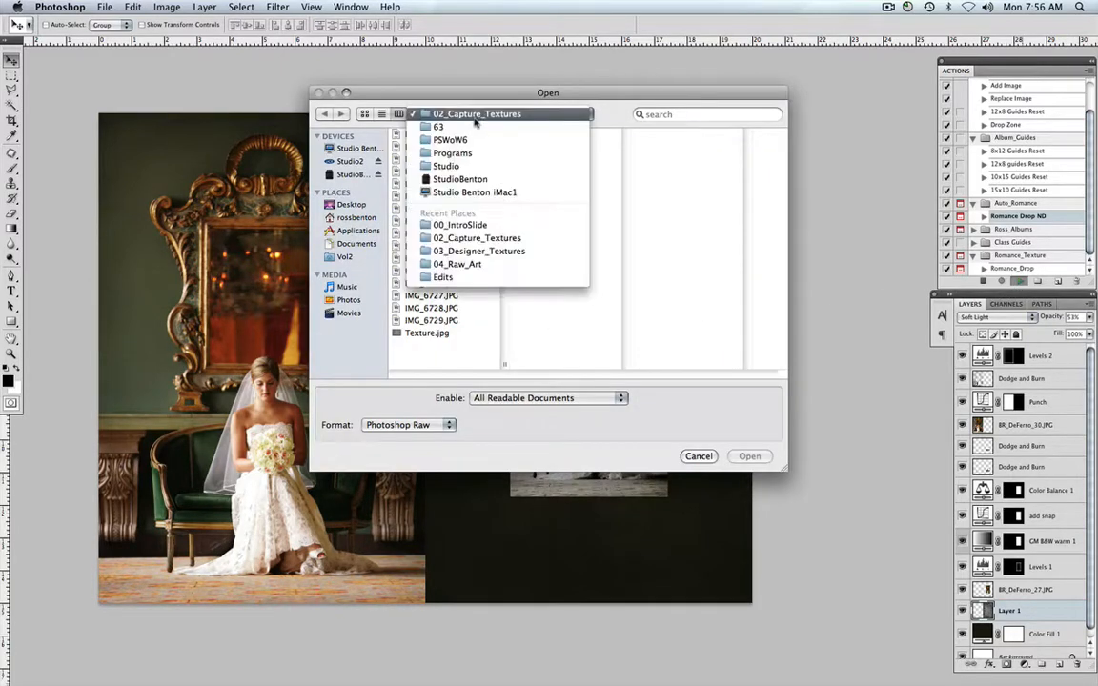
left_click(474, 126)
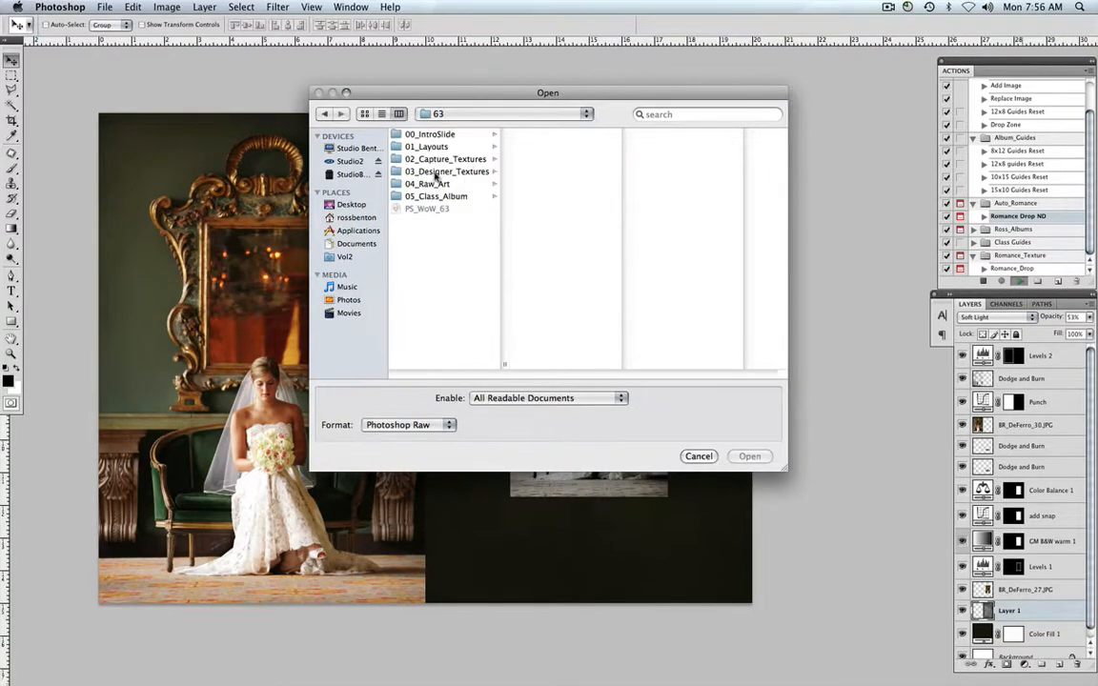
left_click(442, 173)
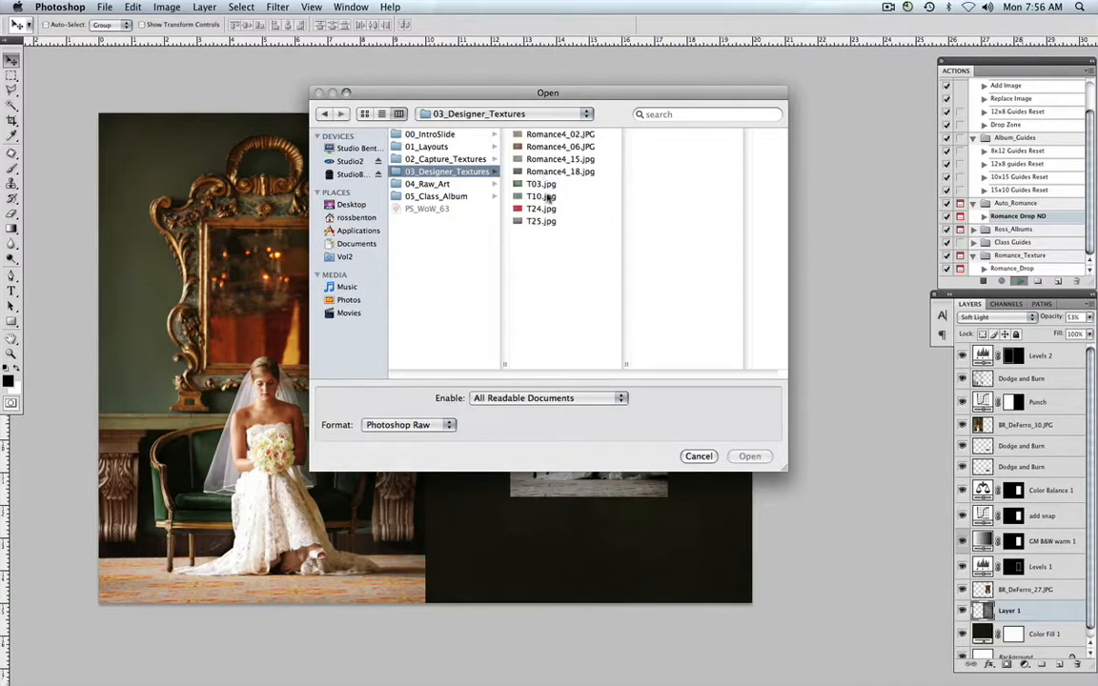
left_click(550, 159)
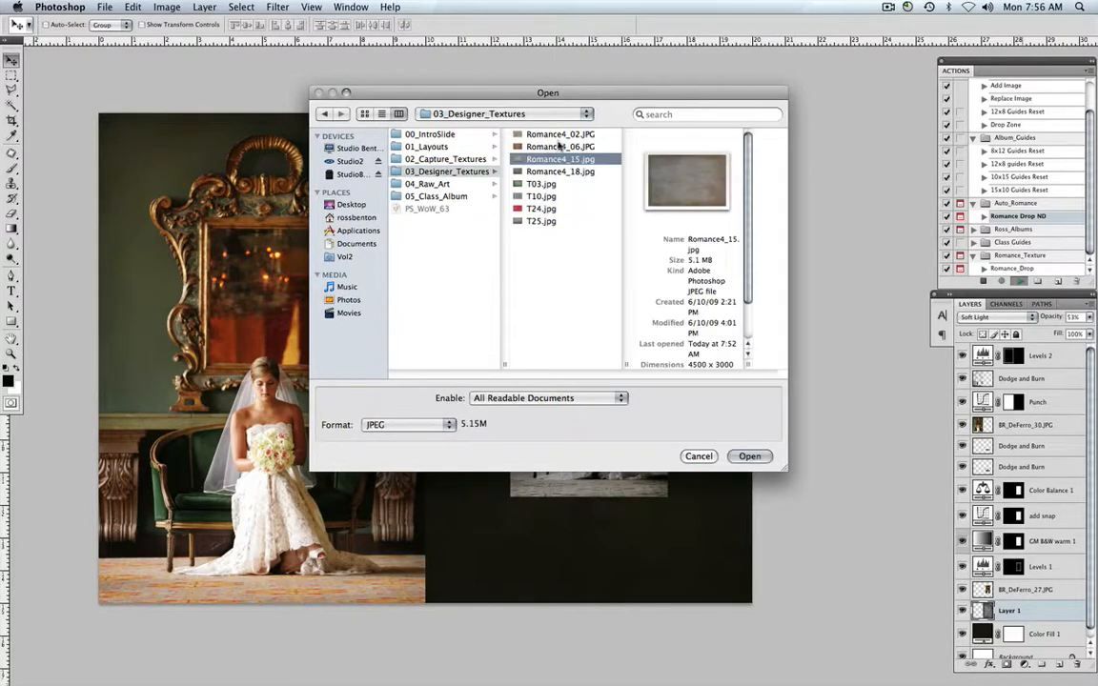
left_click(749, 456)
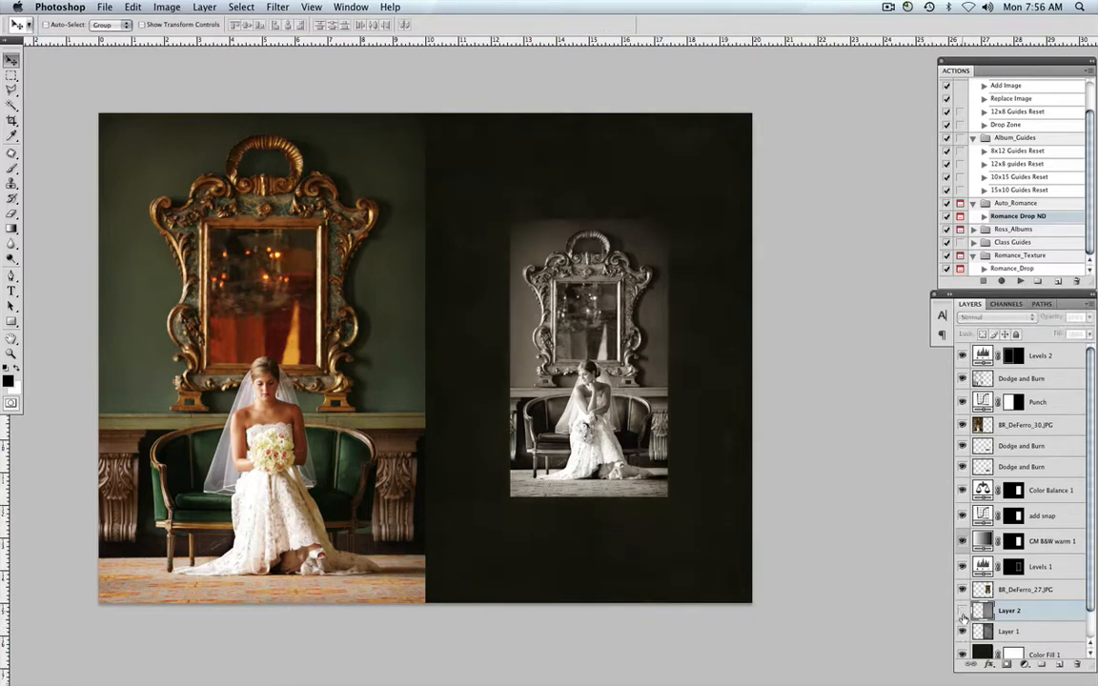
left_click_drag(688, 423, 668, 428)
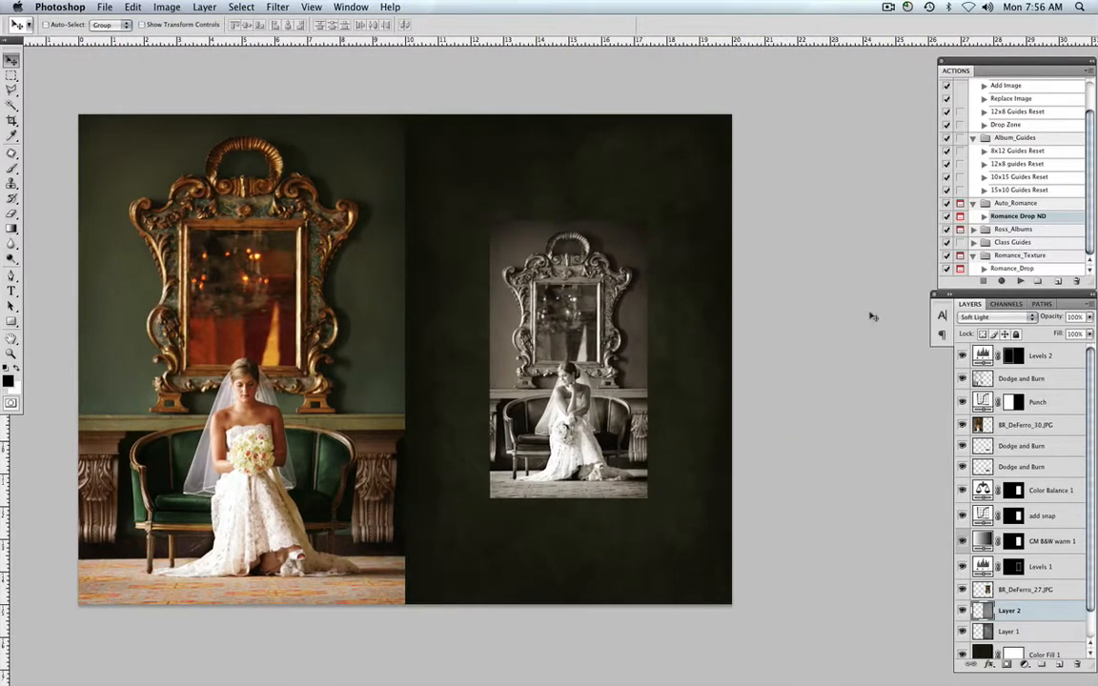
- Run Romance Drop ND with scroll_Cross.psd from 04_Raw_Art and place the scroll art behind the small portrait on the right page
left_click(1020, 282)
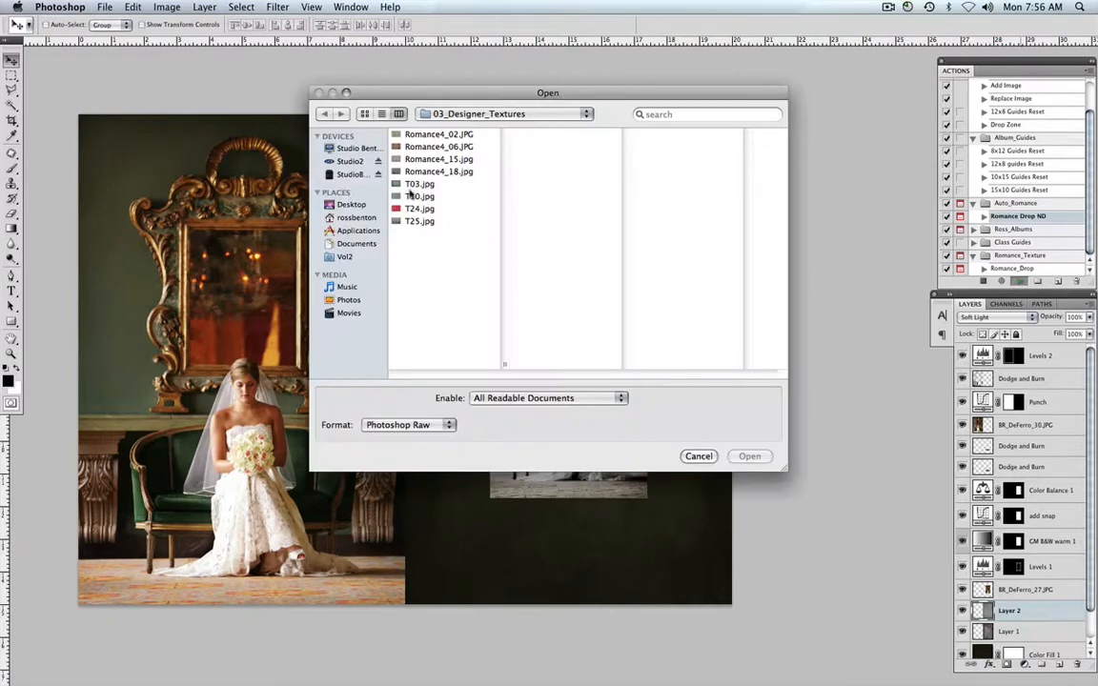
left_click(451, 117)
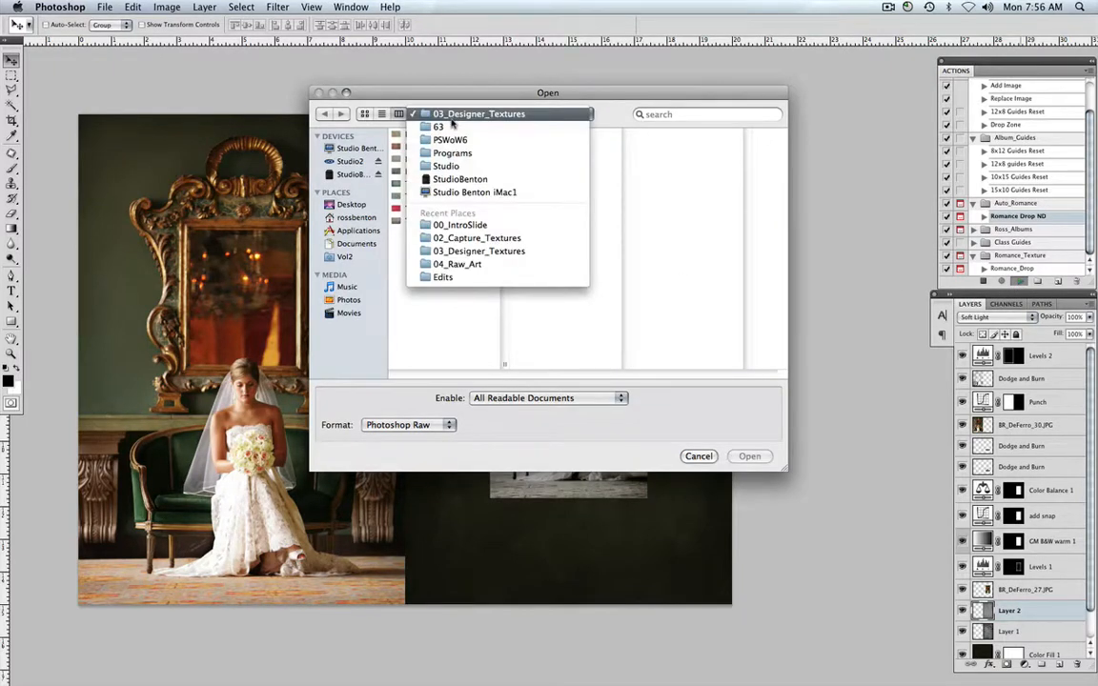
left_click(434, 127)
left_click(415, 183)
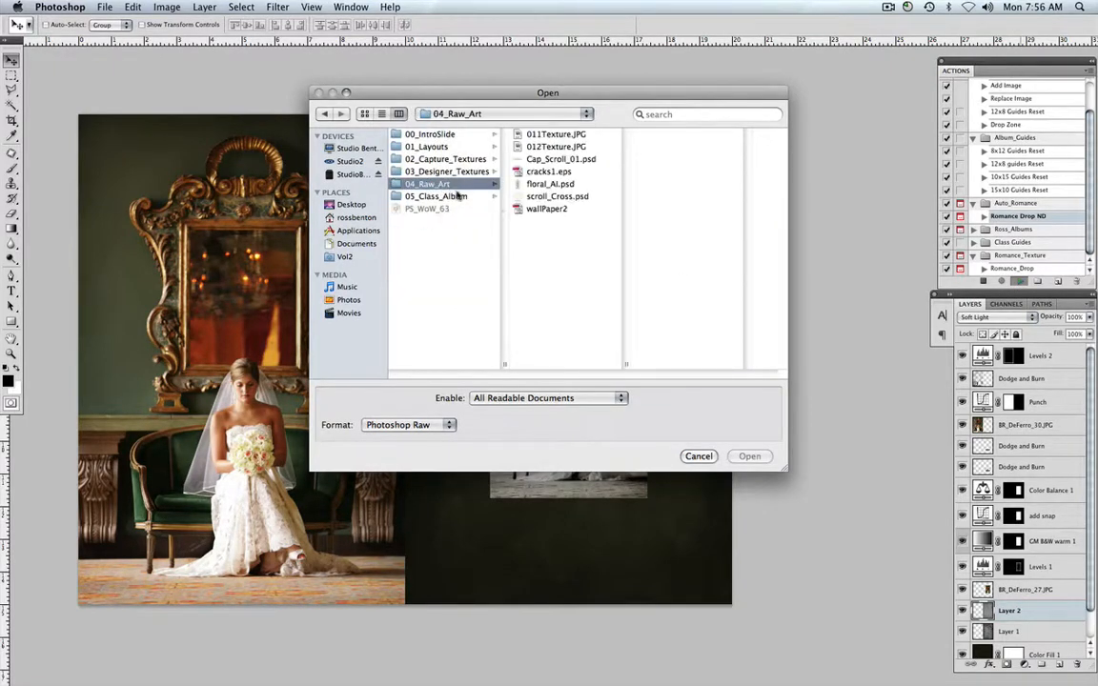
left_click(570, 195)
left_click(749, 456)
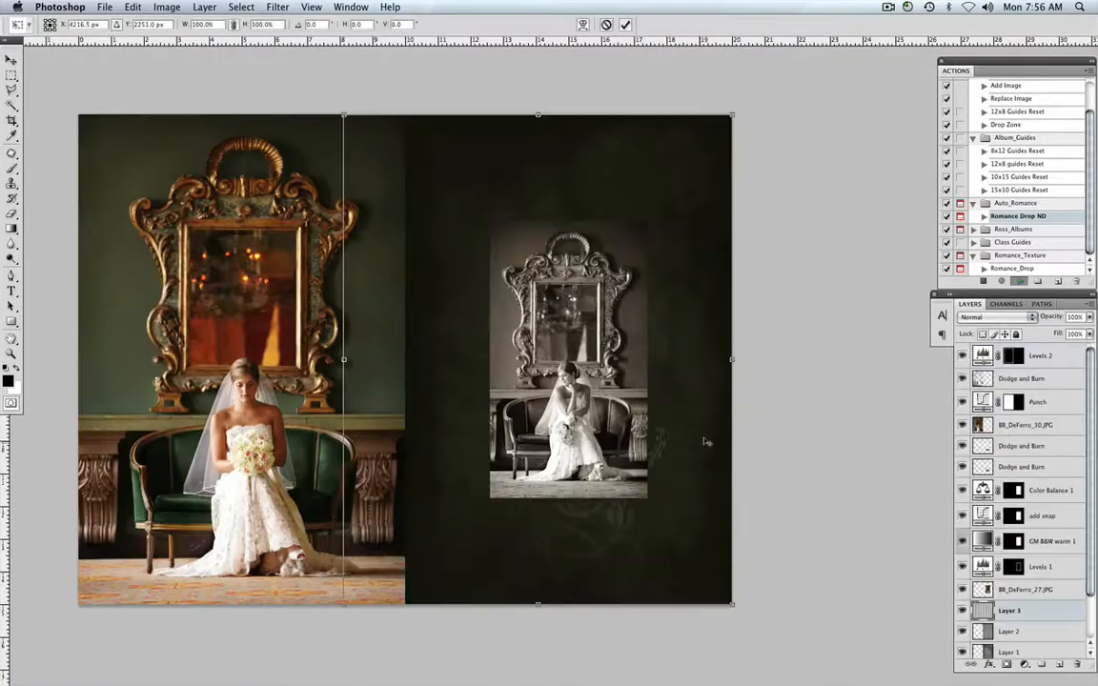
left_click_drag(675, 392, 702, 380)
key("Return")
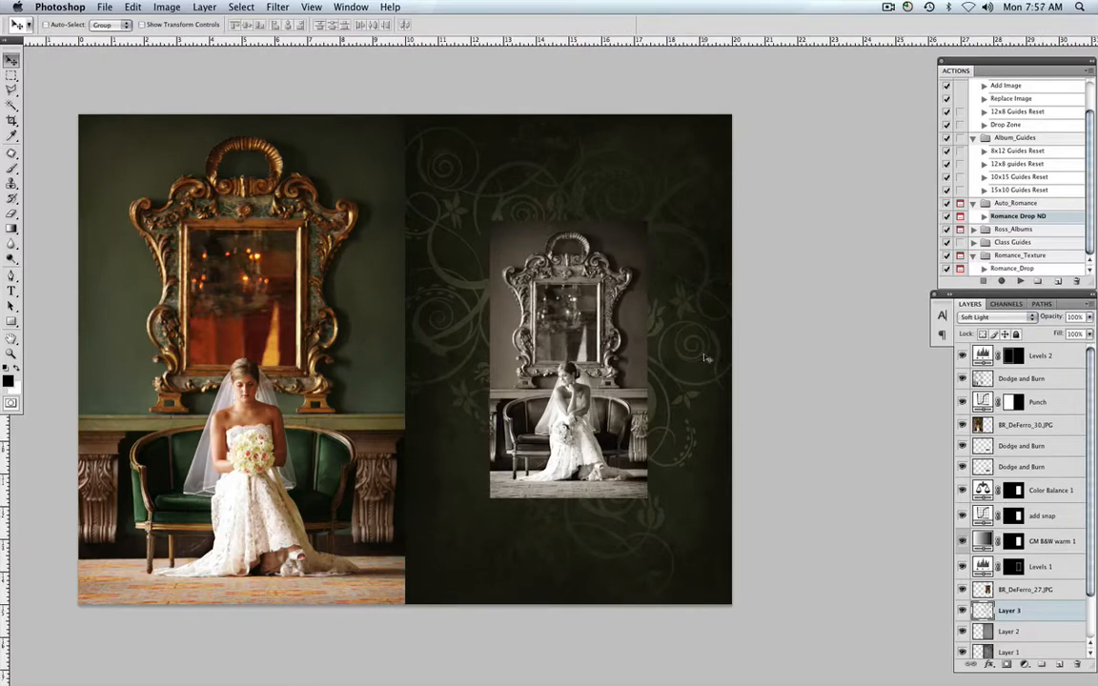
- Invert the colors of the scroll art on Layer 3 and reduce the layer's opacity to 46%
key("super+i")
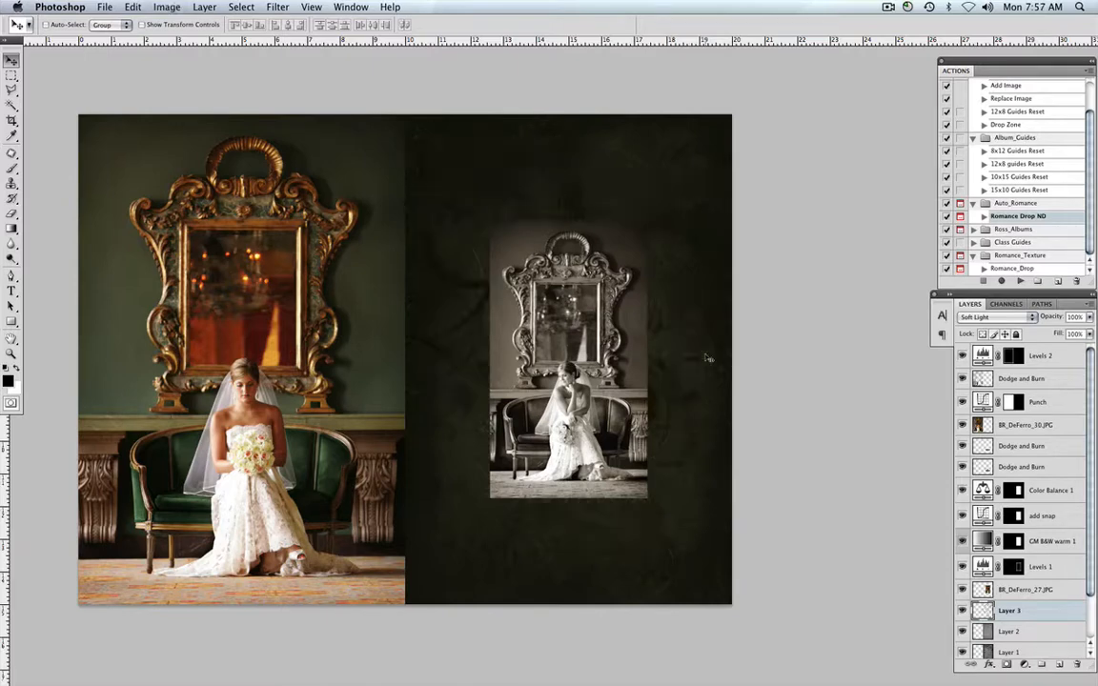
mouse_move(1059, 318)
left_mouse_down()
mouse_move(1046, 320)
mouse_move(1061, 324)
left_mouse_up()
left_click_drag(430, 348, 488, 374)
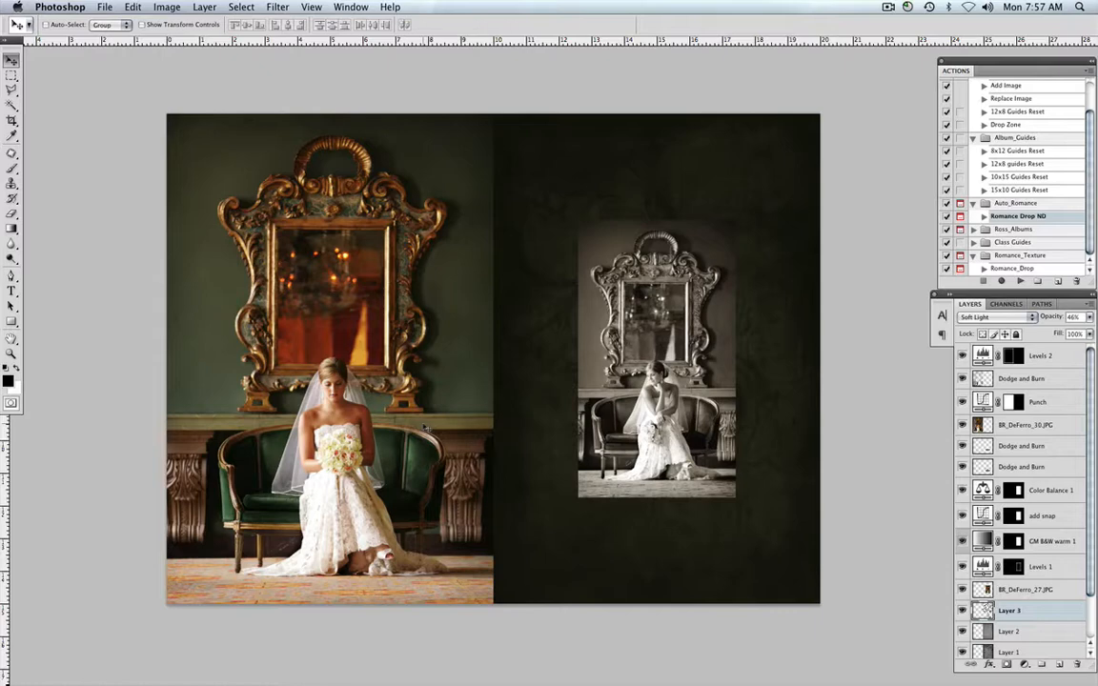
- Close 18_19.psd without saving the changes, switch to Adobe Bridge and deselect the file in 05_Class_Album
key("super+w")
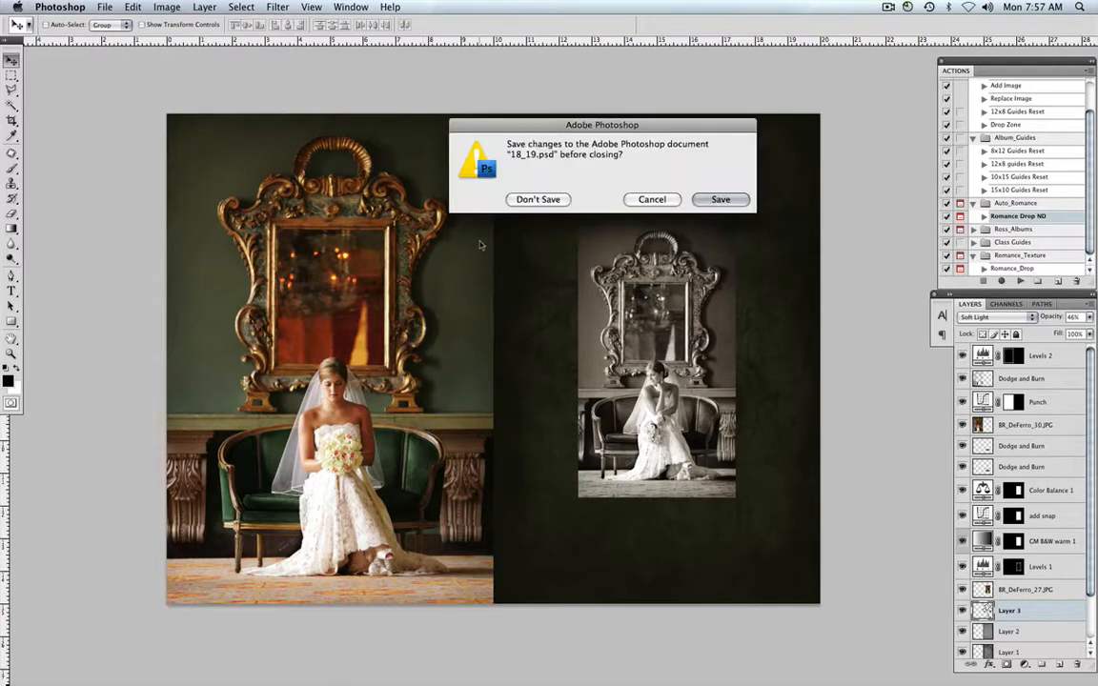
key("super+d")
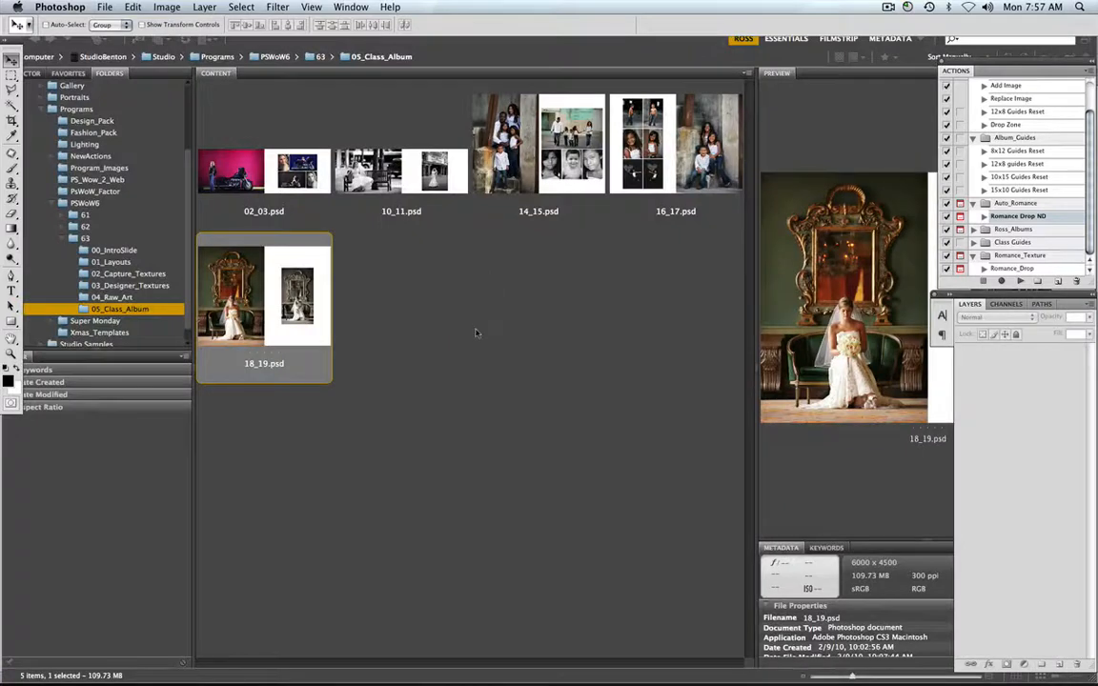
left_click(477, 330)
left_click(462, 381)
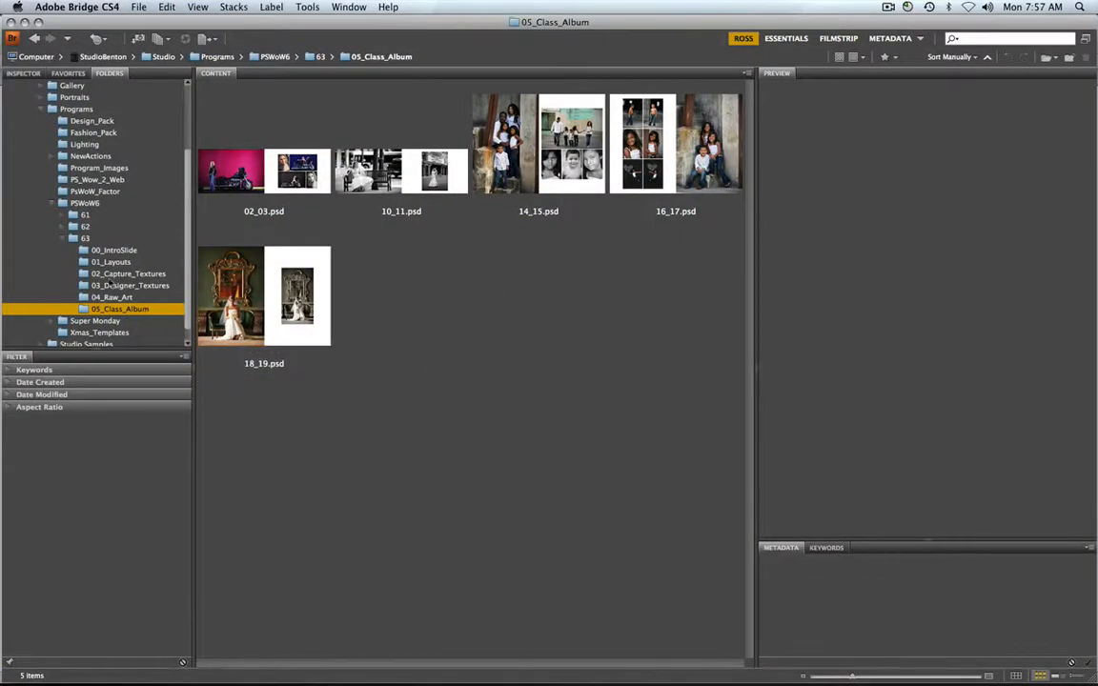
- Look through the source art in the 04_Raw_Art, 03_Designer_Textures and 02_Capture_Textures folders, ending in 03_Designer_Textures
left_click(111, 297)
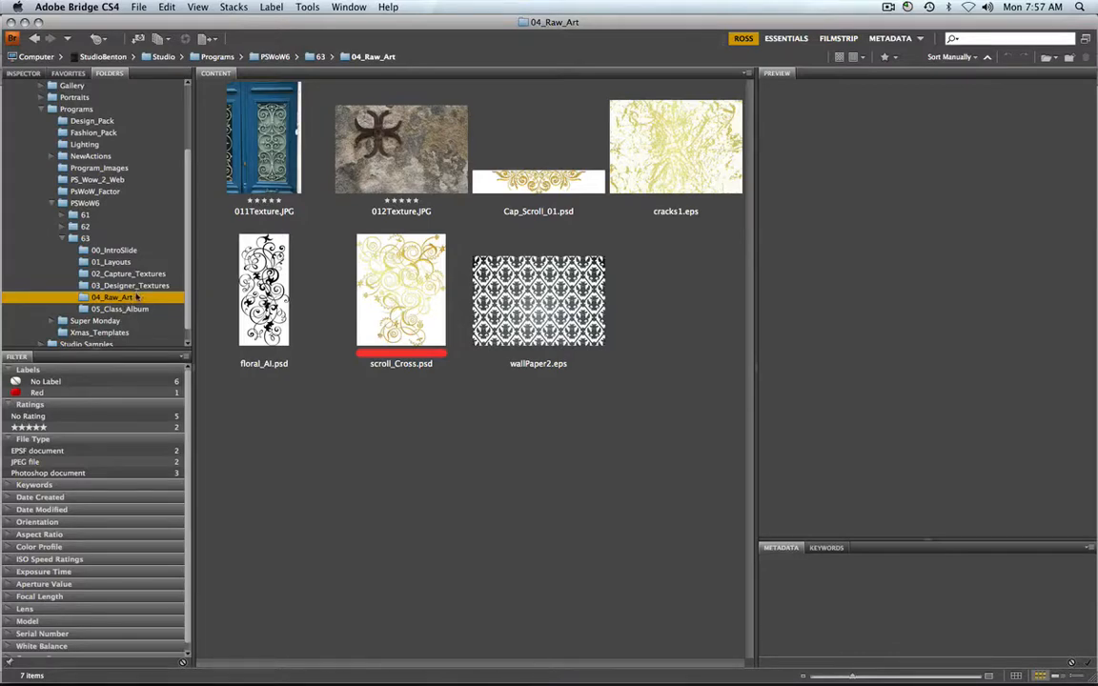
left_click(134, 286)
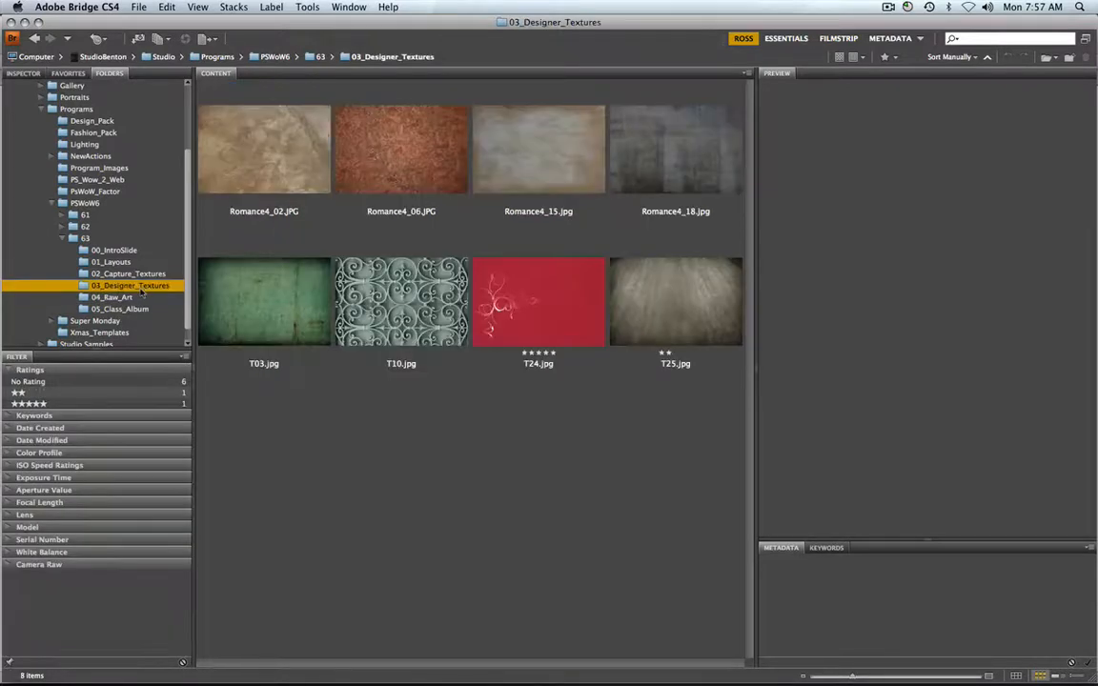
left_click(132, 274)
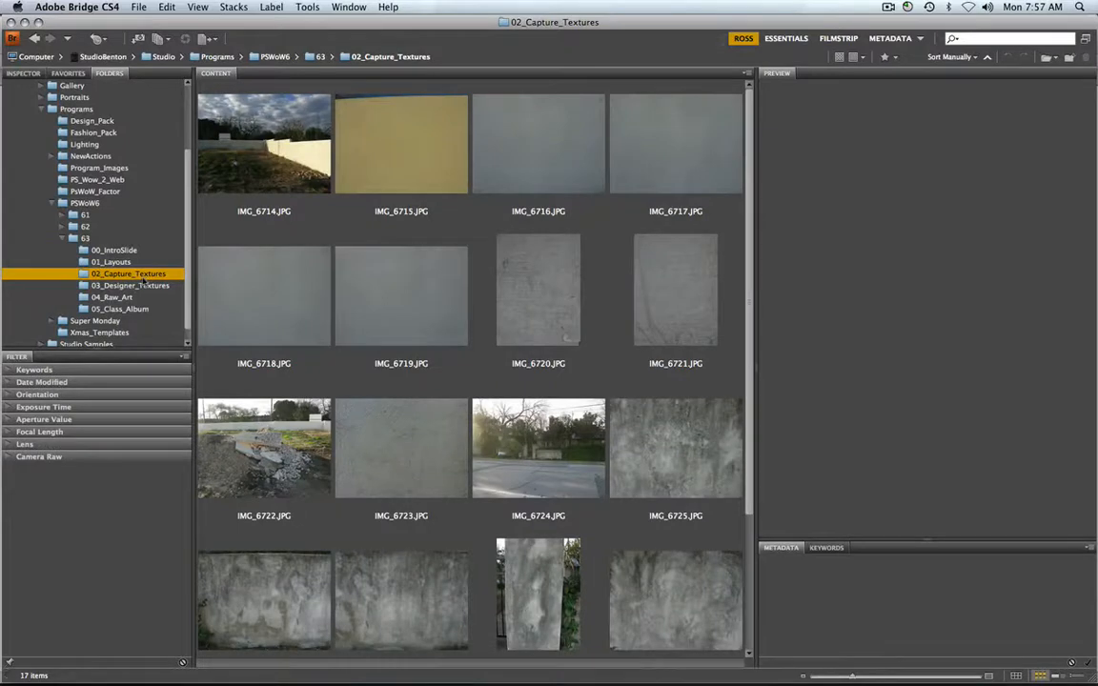
left_click(138, 286)
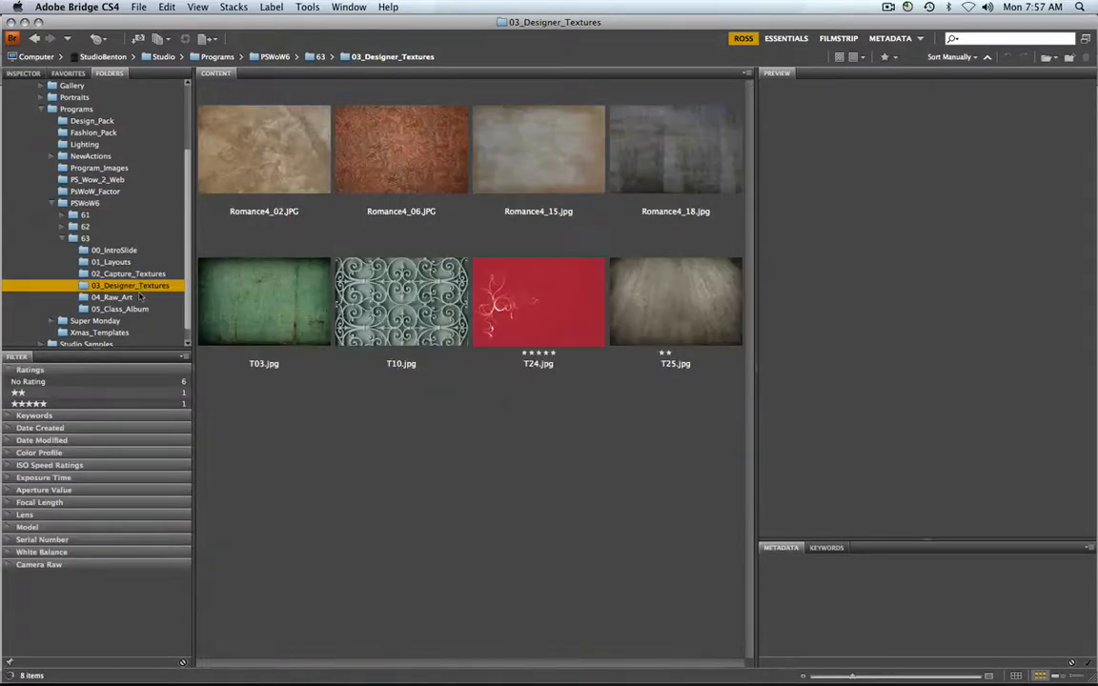